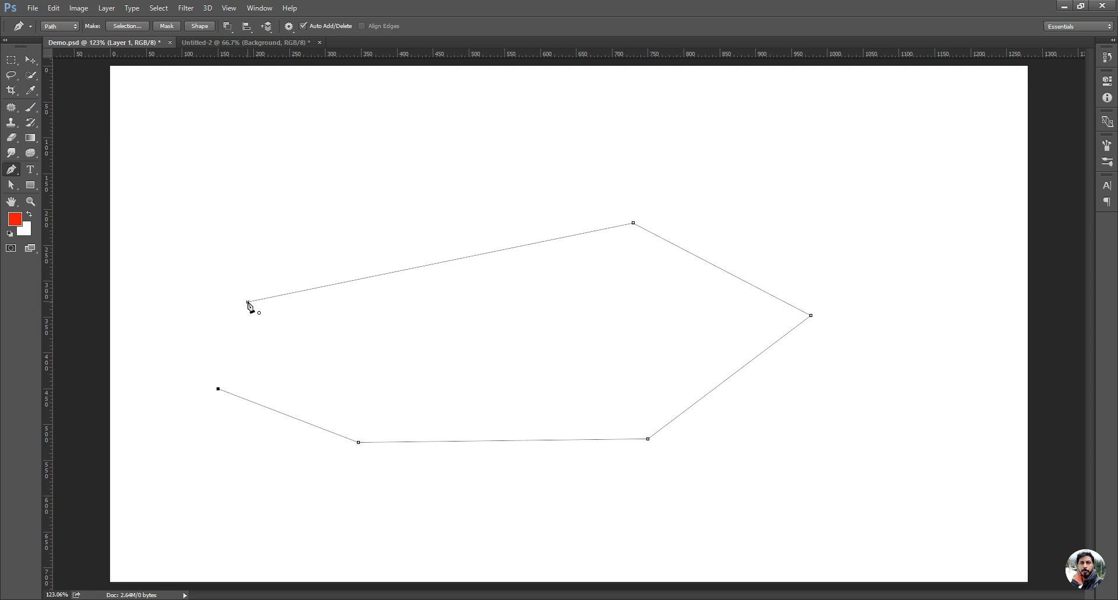
# Close the six-point polygon path, load it as a selection and invert the selection
pyautogui.click(248, 302)
pyautogui.hotkey('ctrl', 'Return')
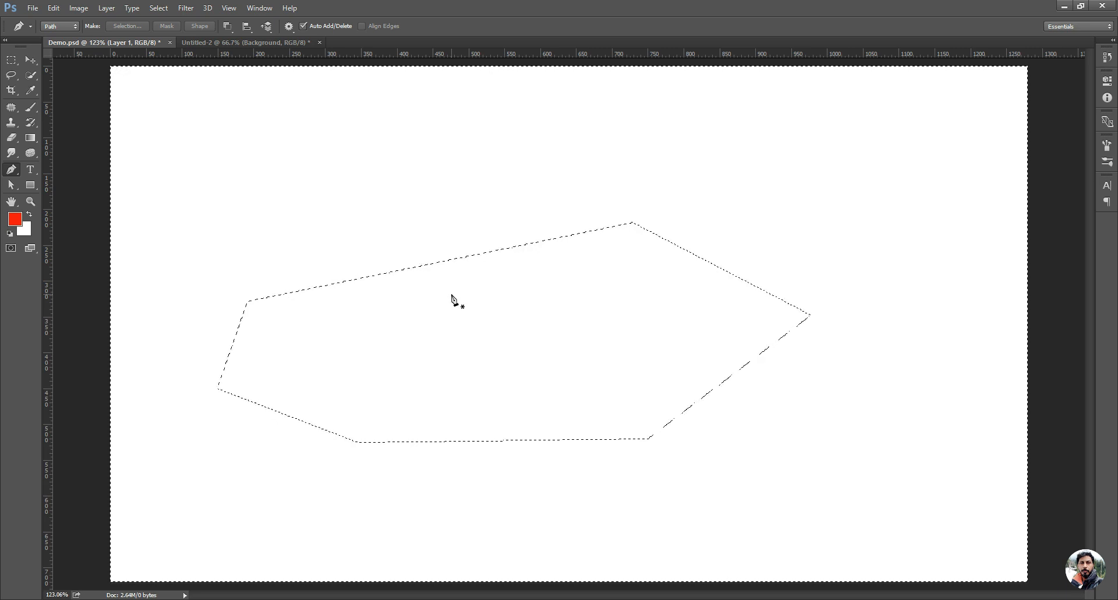
pyautogui.hotkey('ctrl', 'shift', 'i')
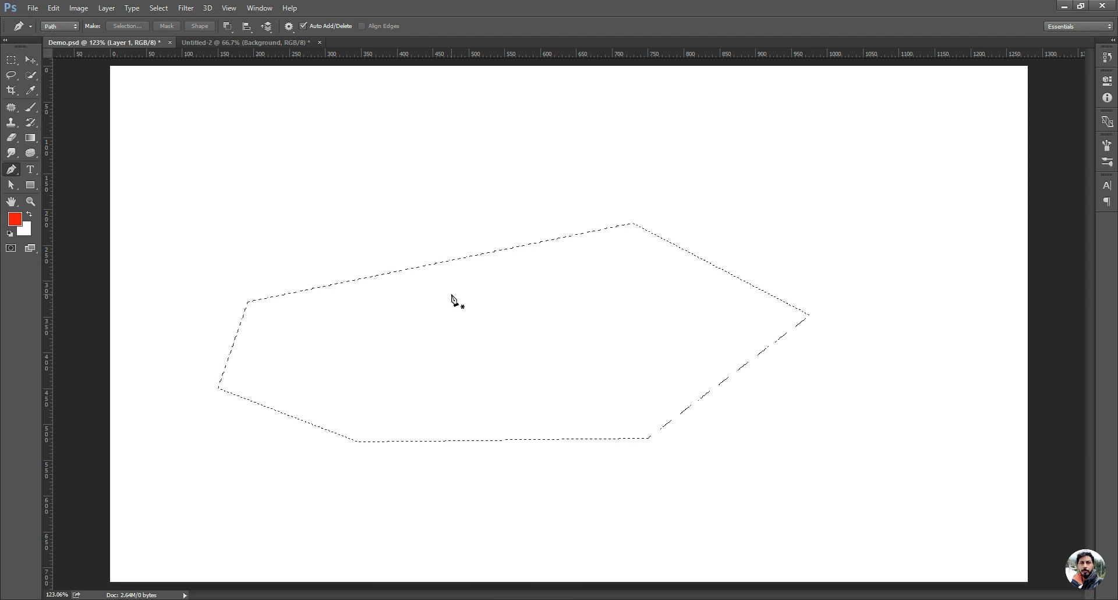
pyautogui.hotkey('alt', 'BackSpace')
pyautogui.click(13, 173)
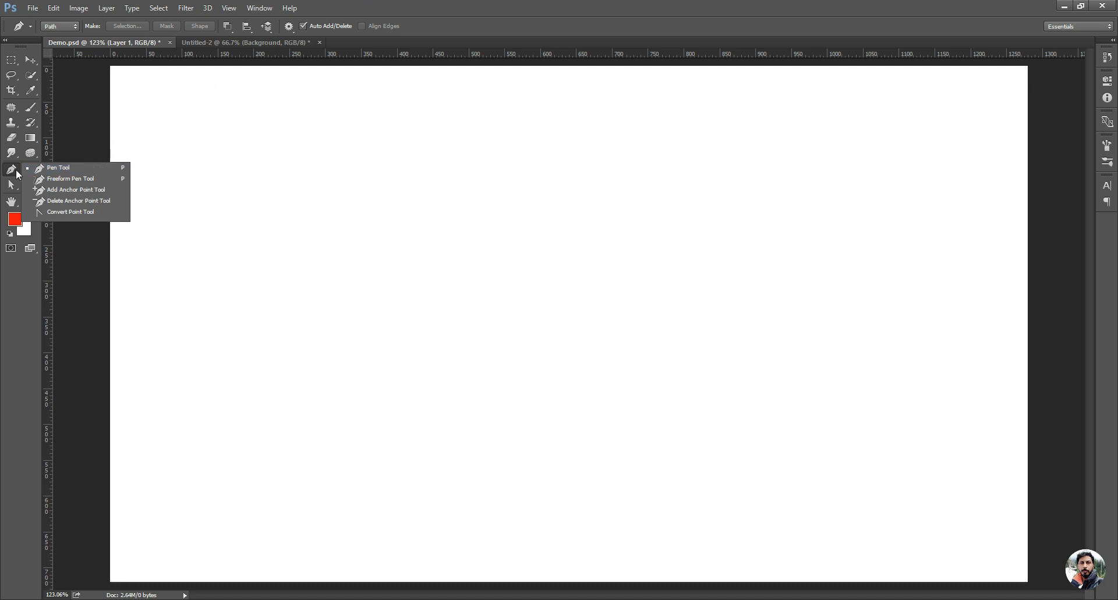
pyautogui.click(11, 172)
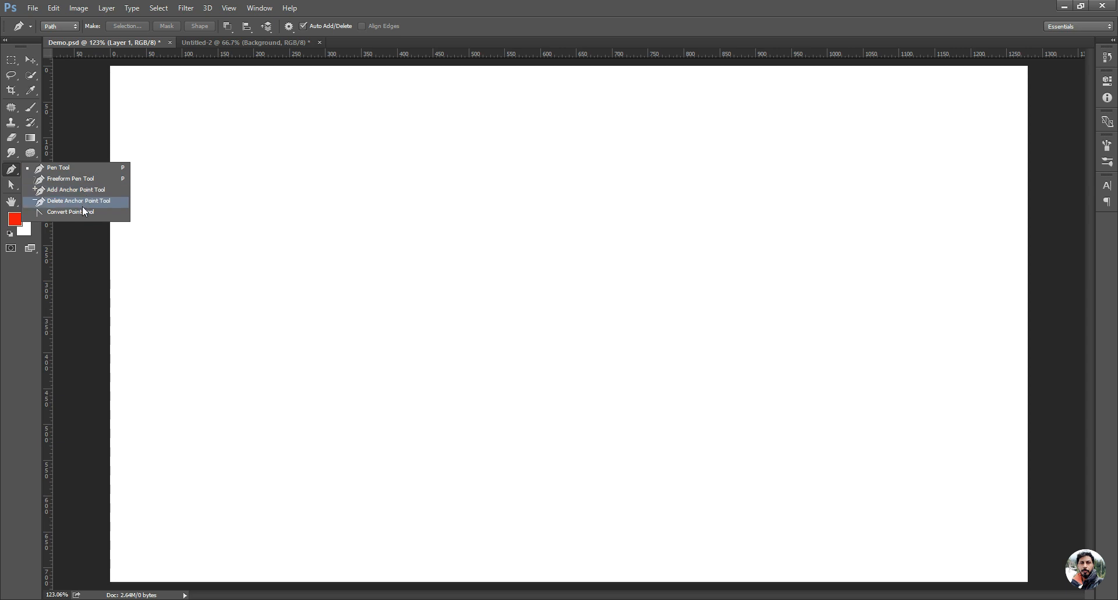
pyautogui.click(630, 13)
pyautogui.click(295, 295)
pyautogui.click(615, 205)
pyautogui.click(839, 310)
pyautogui.click(830, 484)
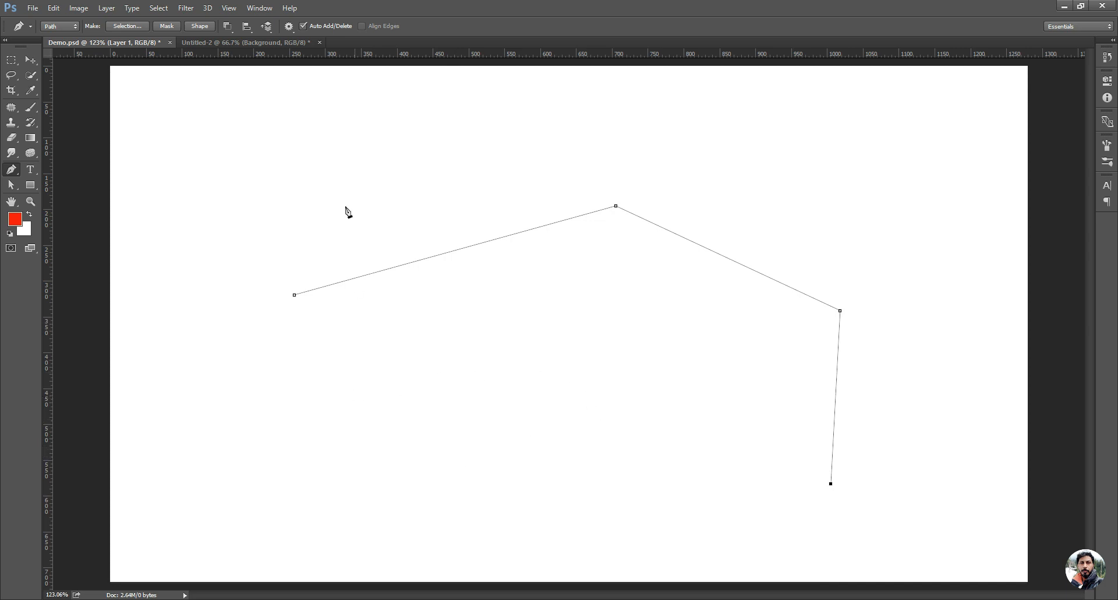
pyautogui.hotkey('ctrl', 'alt', 'z')
pyautogui.hotkey('ctrl', 'alt', 'z')
pyautogui.hotkey('ctrl', 'alt', 'z')
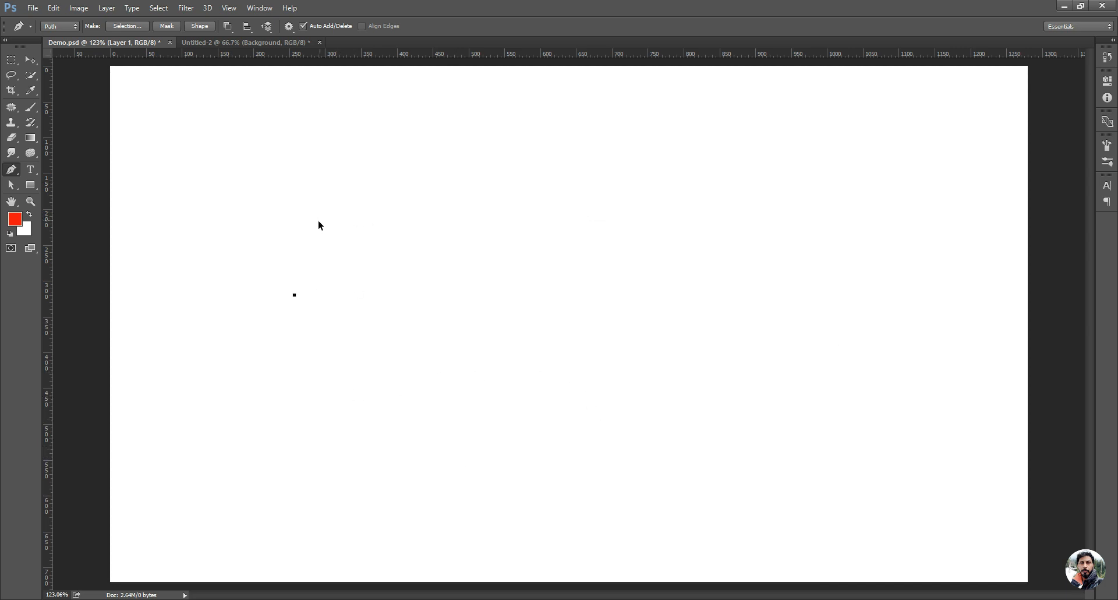
pyautogui.hotkey('ctrl', 'alt', 'z')
# Draw a stepped open path of five alternating horizontal and vertical segments with the Pen tool, starting at the canvas's middle left
pyautogui.click(252, 312)
pyautogui.click(651, 312)
pyautogui.click(650, 455)
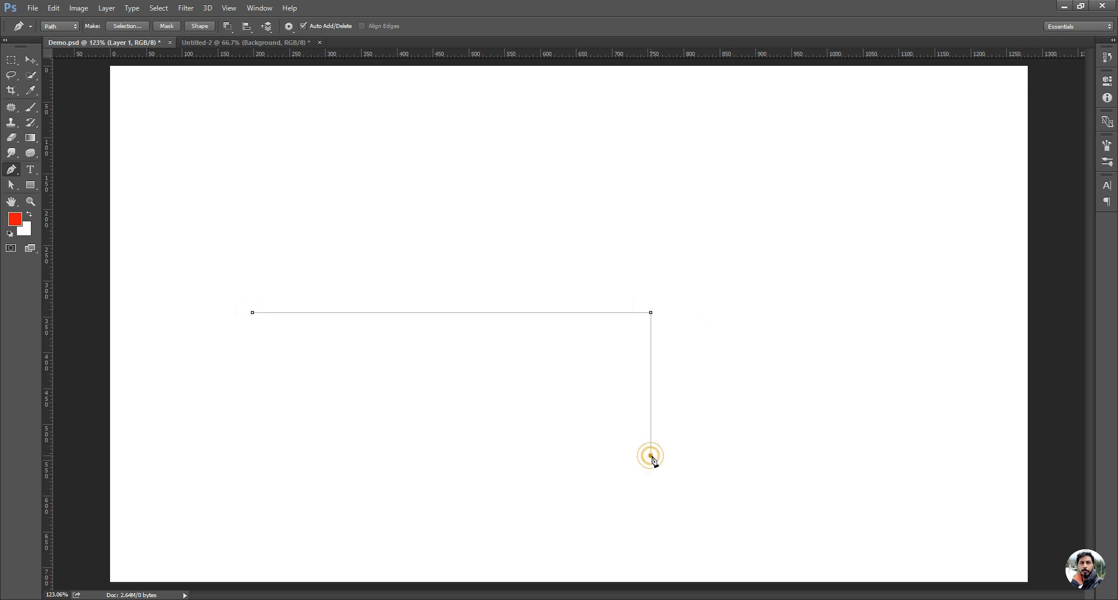
pyautogui.click(821, 456)
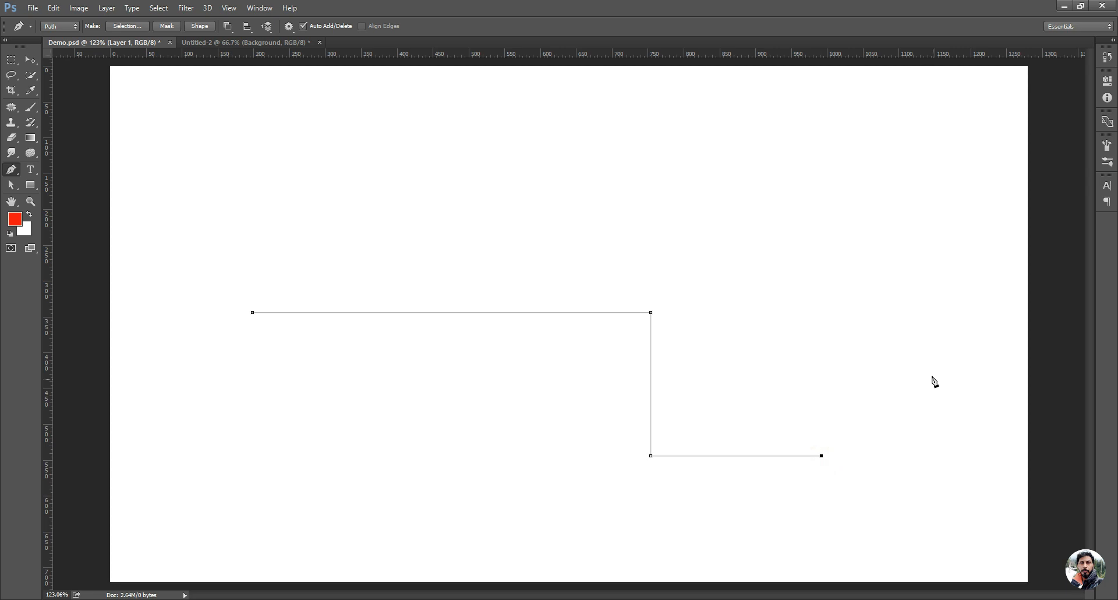
pyautogui.keyDown('shift'); pyautogui.click(906, 263); pyautogui.keyUp('shift')
pyautogui.keyDown('shift'); pyautogui.click(945, 252); pyautogui.keyUp('shift')
# Continue the open path with four slanted straight segments zigzagging leftward across the upper part of the canvas
pyautogui.click(839, 107)
pyautogui.click(535, 213)
pyautogui.click(379, 115)
pyautogui.click(239, 211)
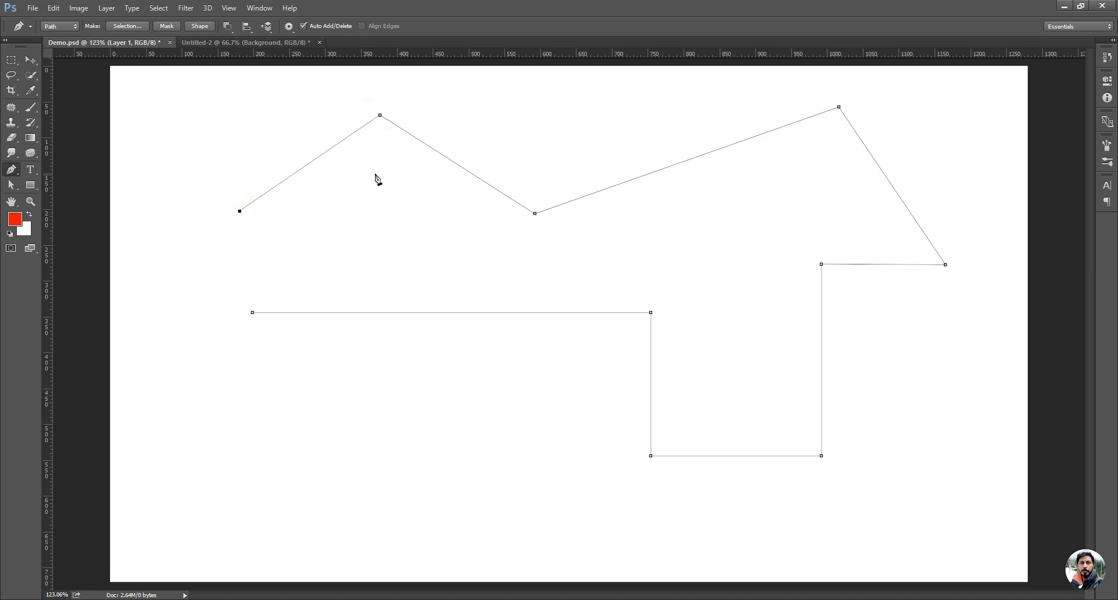
# Convert the corner anchor at the zigzag's upper-left peak into a smooth point with the Convert Point tool, forming an arch
pyautogui.moveTo(18, 174); pyautogui.dragTo(46, 197)
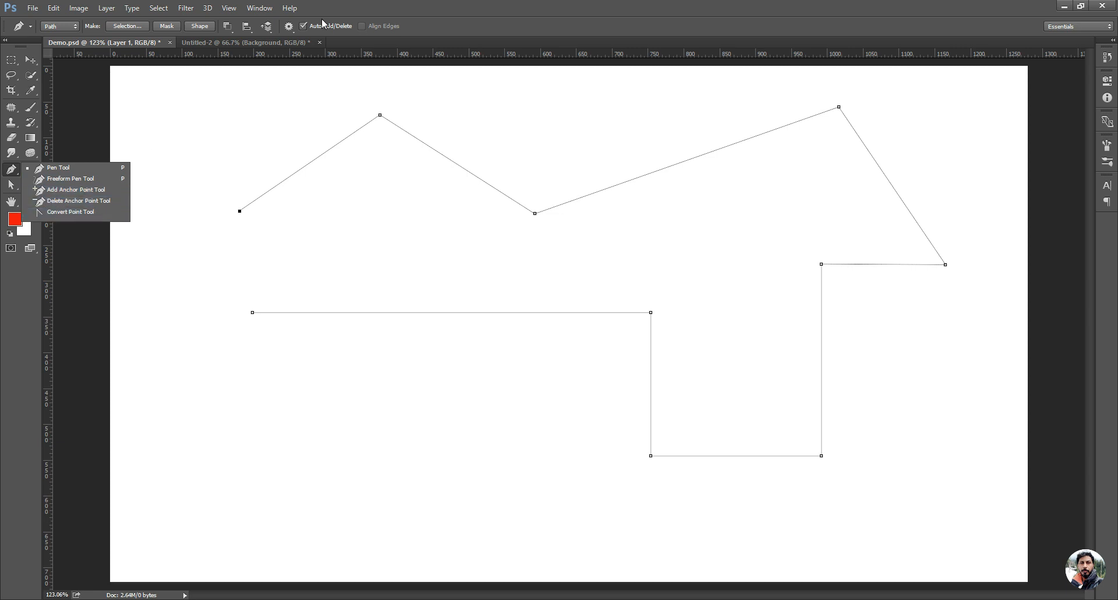
pyautogui.click(427, 15)
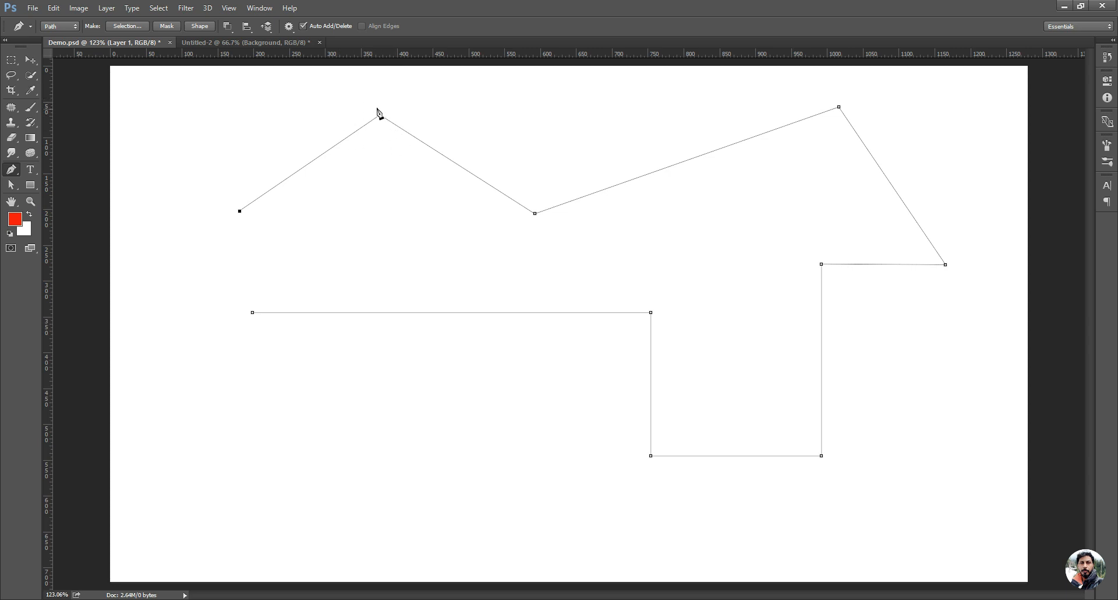
pyautogui.click(11, 170)
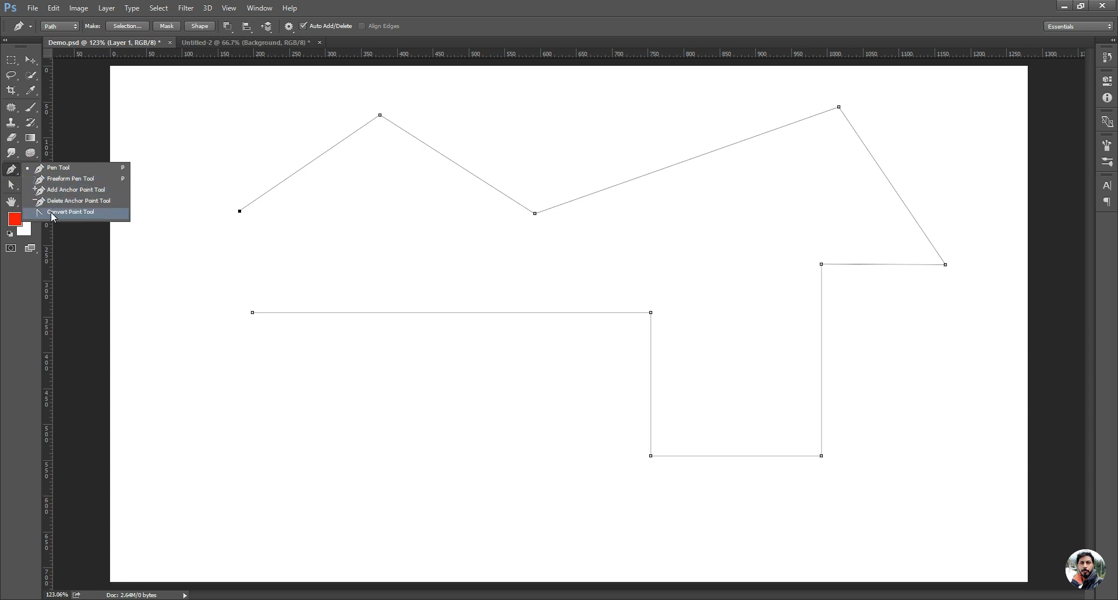
pyautogui.click(38, 212)
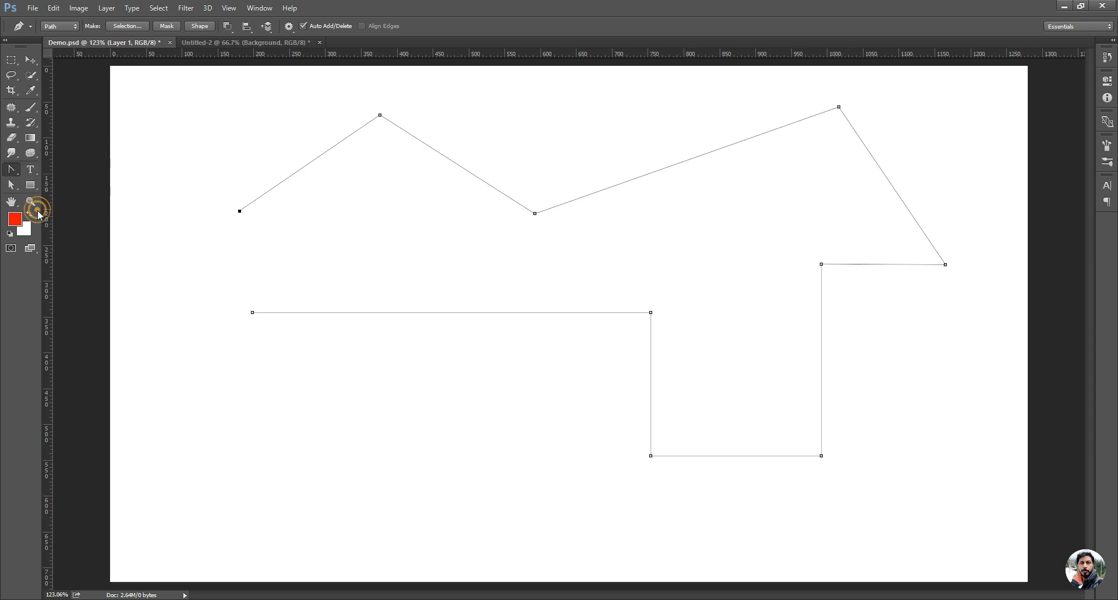
pyautogui.click(379, 113)
pyautogui.click(364, 102)
pyautogui.click(364, 100)
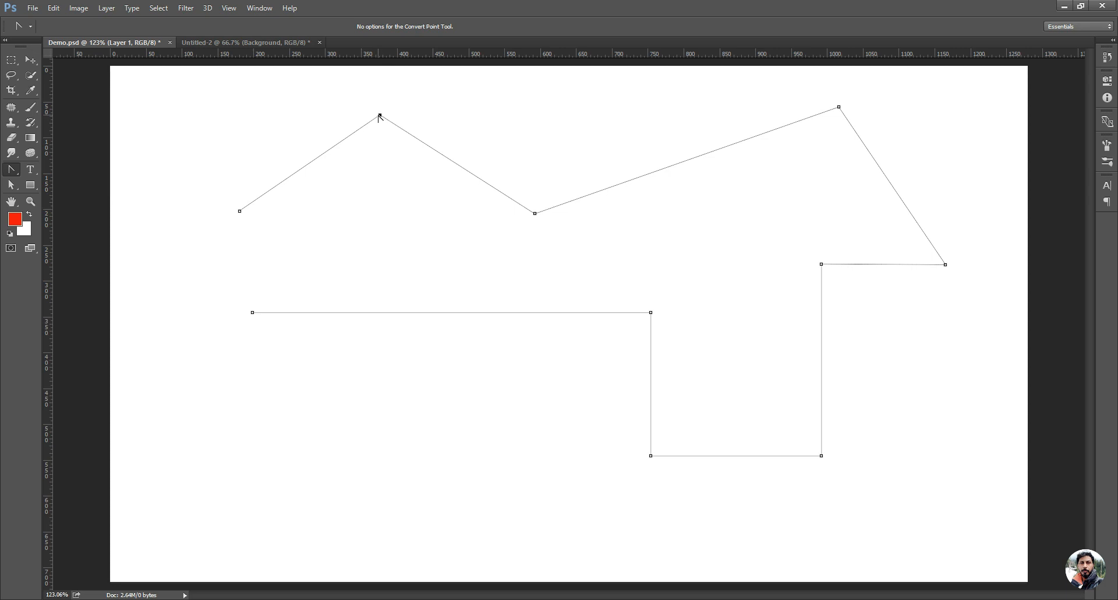
pyautogui.moveTo(379, 115); pyautogui.dragTo(283, 123)
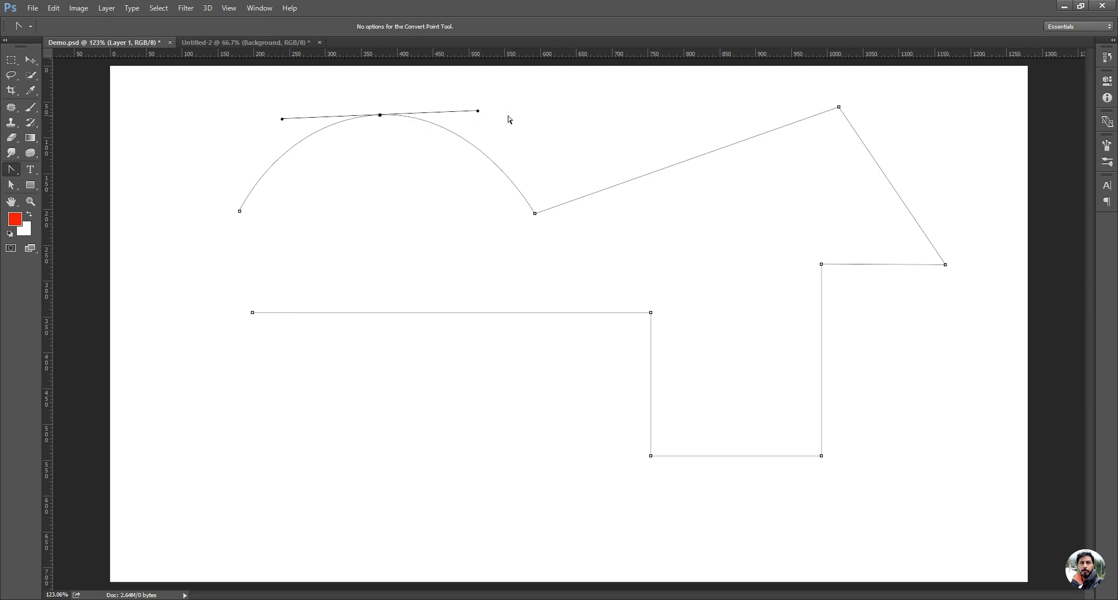
# Reshape the arch by pulling each of the peak anchor's direction handles outward independently, making both sides rounder
pyautogui.moveTo(478, 110); pyautogui.dragTo(516, 137)
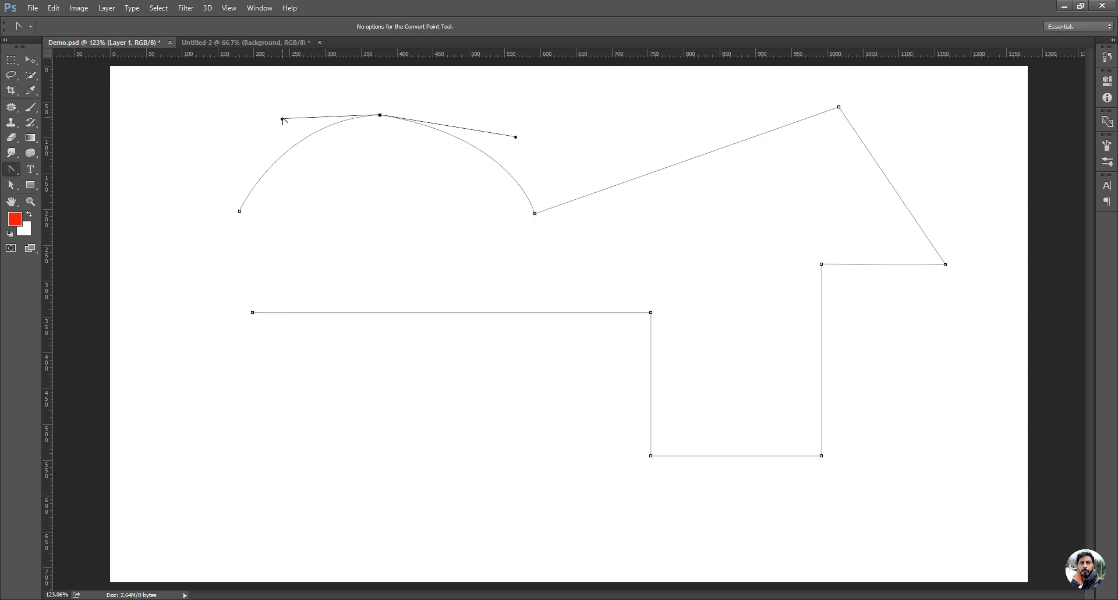
pyautogui.moveTo(283, 121); pyautogui.dragTo(258, 125)
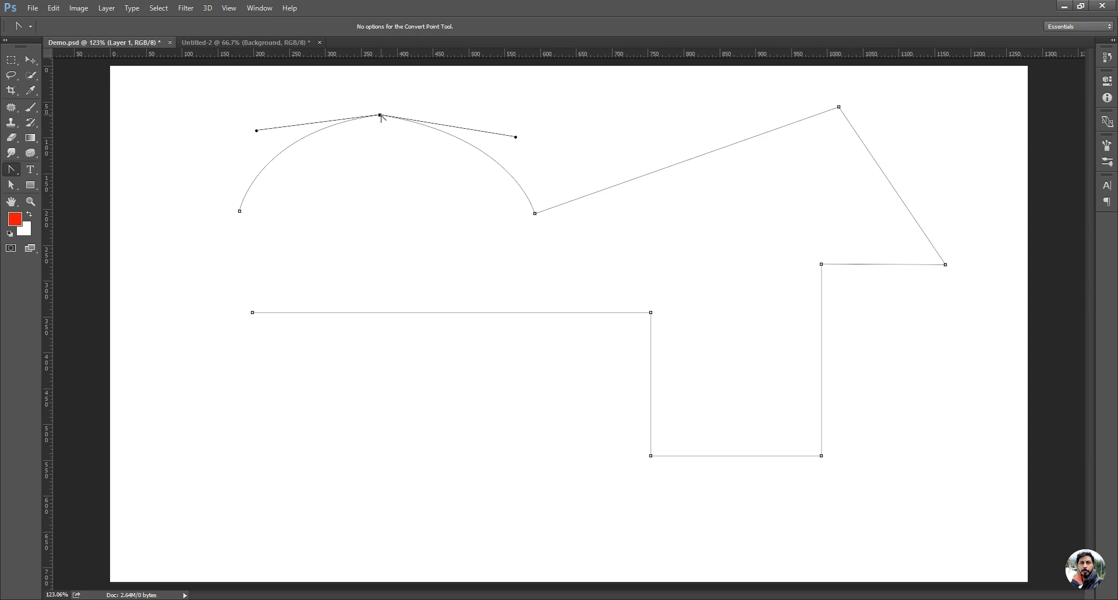
pyautogui.moveTo(516, 137)
pyautogui.mouseDown()
pyautogui.moveTo(529, 125)
pyautogui.moveTo(525, 146)
pyautogui.mouseUp()
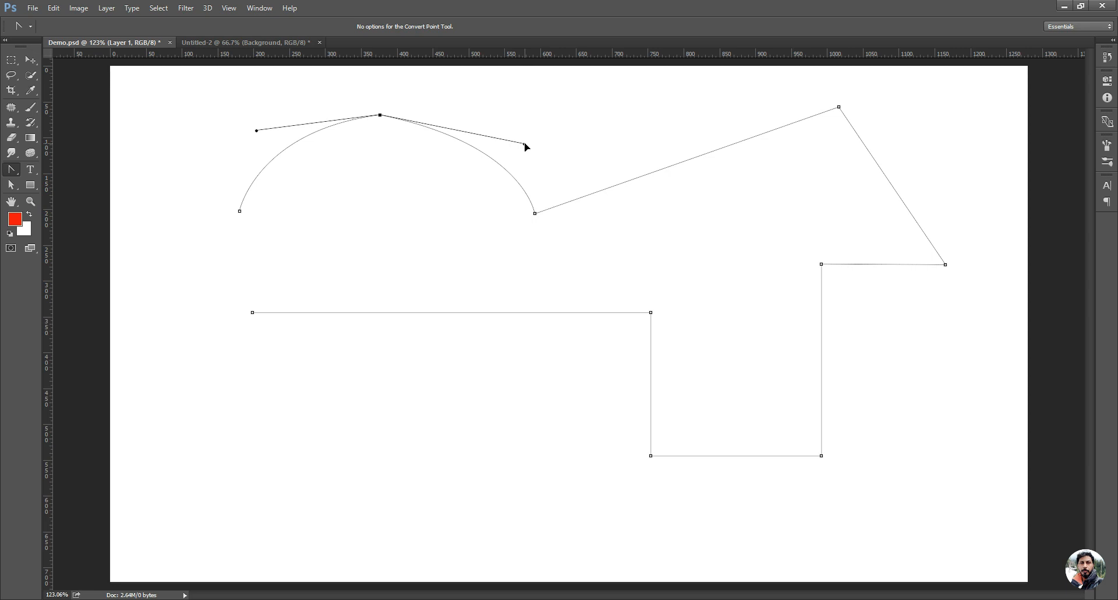
pyautogui.moveTo(525, 146); pyautogui.dragTo(524, 145)
pyautogui.moveTo(525, 145); pyautogui.dragTo(556, 130)
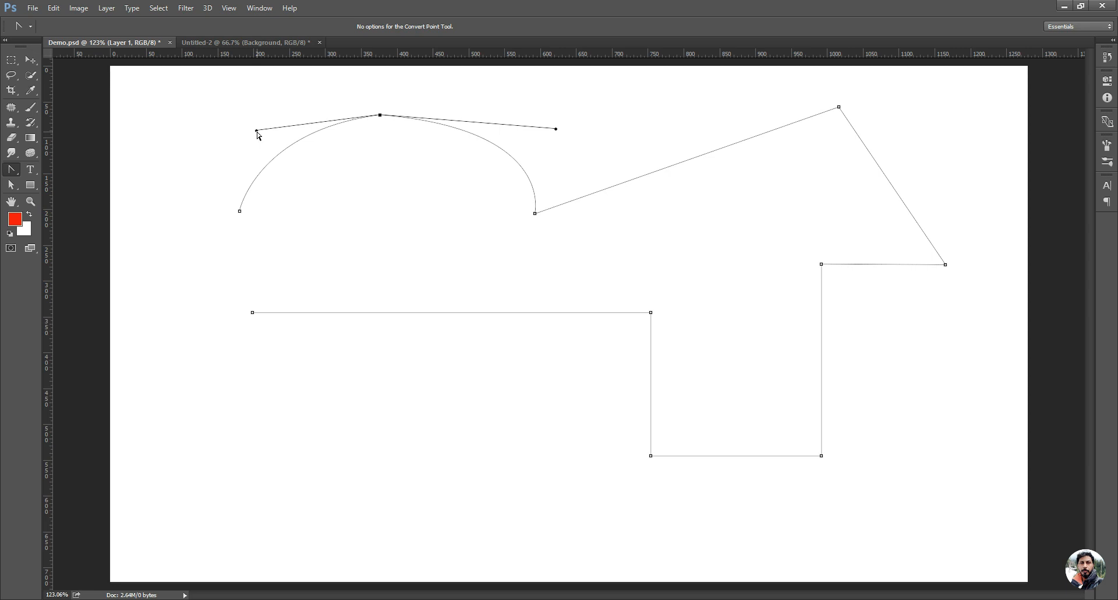
pyautogui.moveTo(256, 130)
pyautogui.mouseDown()
pyautogui.moveTo(252, 105)
pyautogui.moveTo(242, 129)
pyautogui.moveTo(226, 91)
pyautogui.moveTo(256, 141)
pyautogui.moveTo(242, 107)
pyautogui.moveTo(247, 136)
pyautogui.mouseUp()
# Draw a closed wavy outline in the canvas's lower-left area with the Freeform Pen tool
pyautogui.rightClick(11, 170)
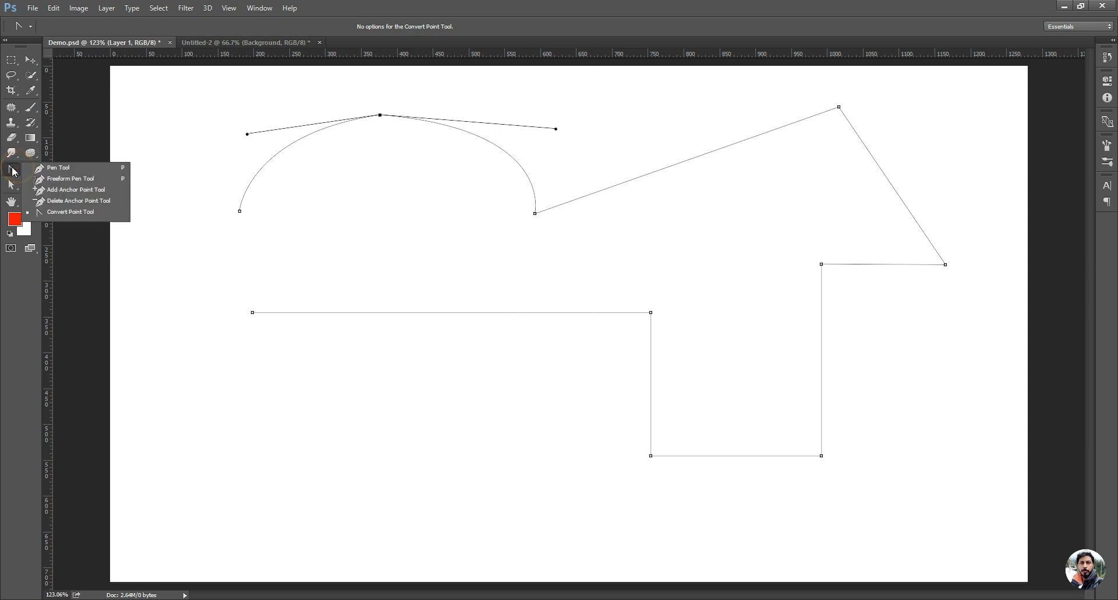
pyautogui.click(64, 184)
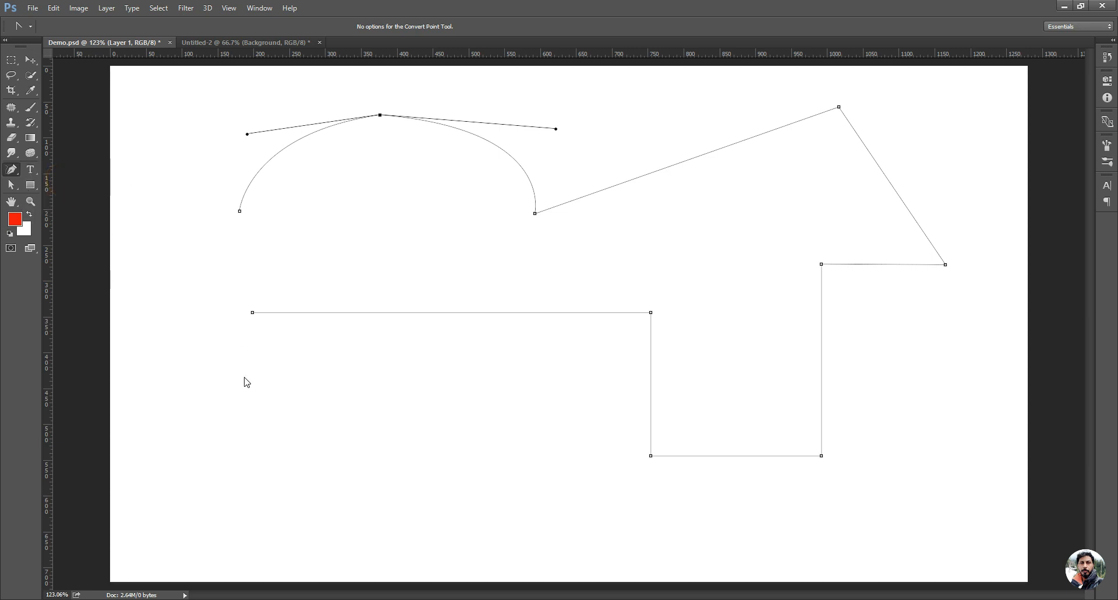
pyautogui.moveTo(226, 394)
pyautogui.mouseDown()
pyautogui.moveTo(308, 389)
pyautogui.moveTo(367, 397)
pyautogui.moveTo(406, 436)
pyautogui.moveTo(474, 394)
pyautogui.moveTo(535, 439)
pyautogui.moveTo(510, 486)
pyautogui.moveTo(548, 526)
pyautogui.moveTo(202, 539)
pyautogui.moveTo(127, 478)
pyautogui.moveTo(144, 421)
pyautogui.moveTo(184, 388)
pyautogui.moveTo(224, 397)
pyautogui.mouseUp()
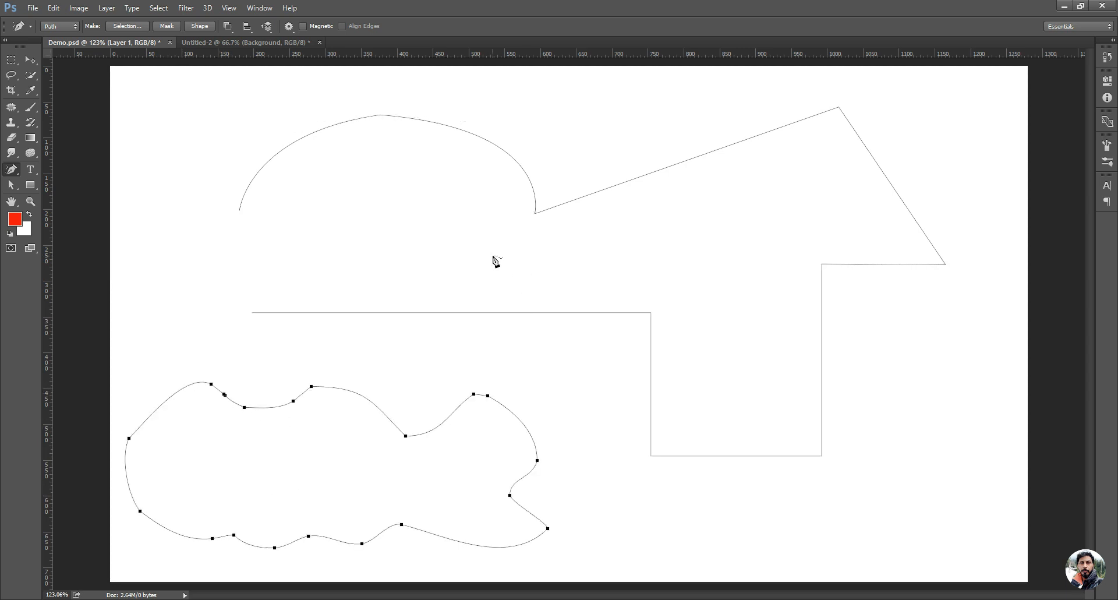
pyautogui.click(12, 170)
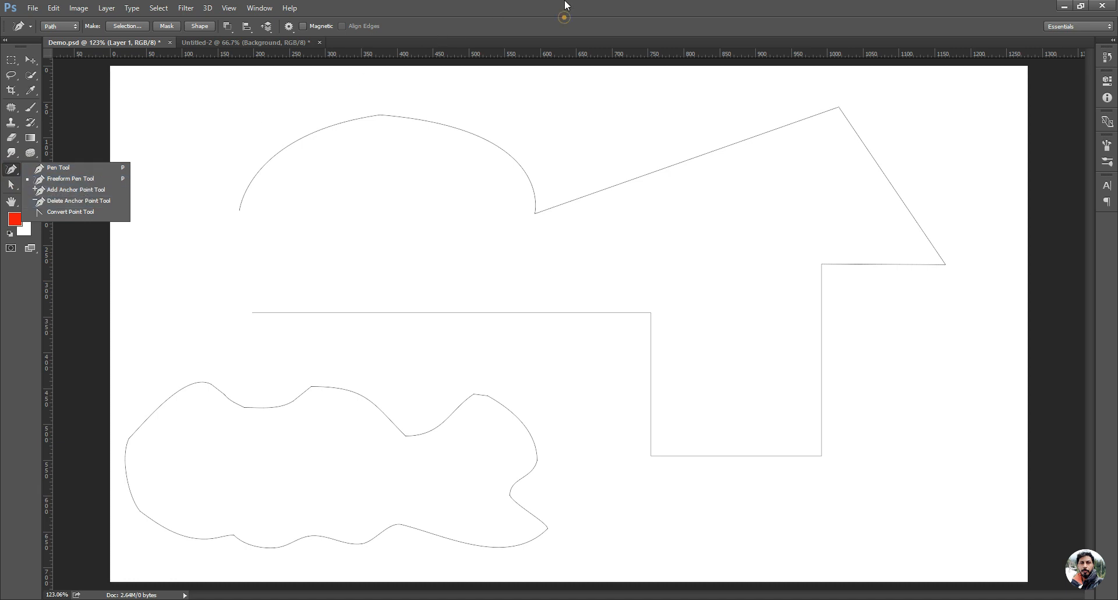
pyautogui.click(99, 177)
# Select only the anchor point at the top of the arch with the Direct Selection tool
pyautogui.press('a')
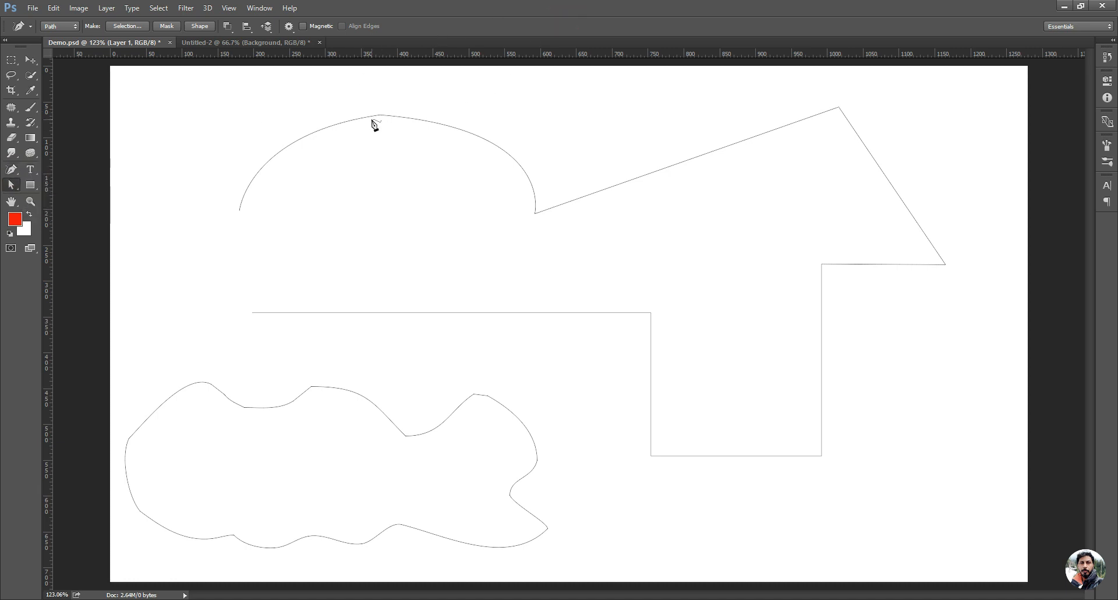
pyautogui.moveTo(249, 105); pyautogui.dragTo(547, 213)
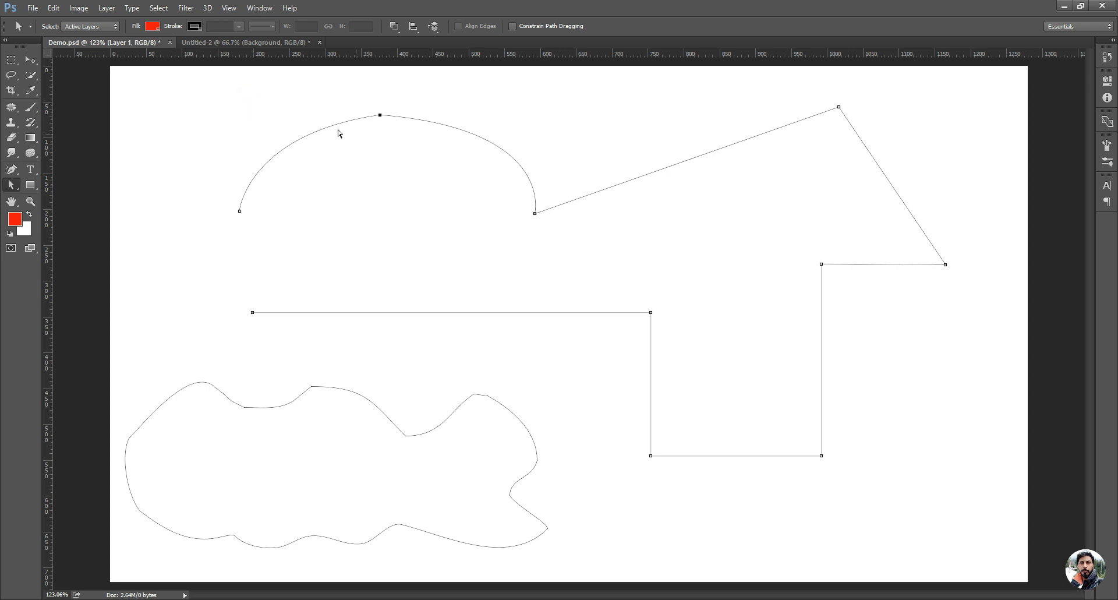
pyautogui.click(284, 116)
pyautogui.moveTo(260, 92); pyautogui.dragTo(384, 139)
pyautogui.moveTo(10, 186); pyautogui.dragTo(47, 196)
pyautogui.moveTo(12, 185); pyautogui.dragTo(50, 194)
pyautogui.moveTo(361, 97)
pyautogui.mouseDown()
pyautogui.moveTo(401, 146)
pyautogui.moveTo(359, 95)
pyautogui.mouseUp()
pyautogui.moveTo(17, 185); pyautogui.dragTo(90, 194)
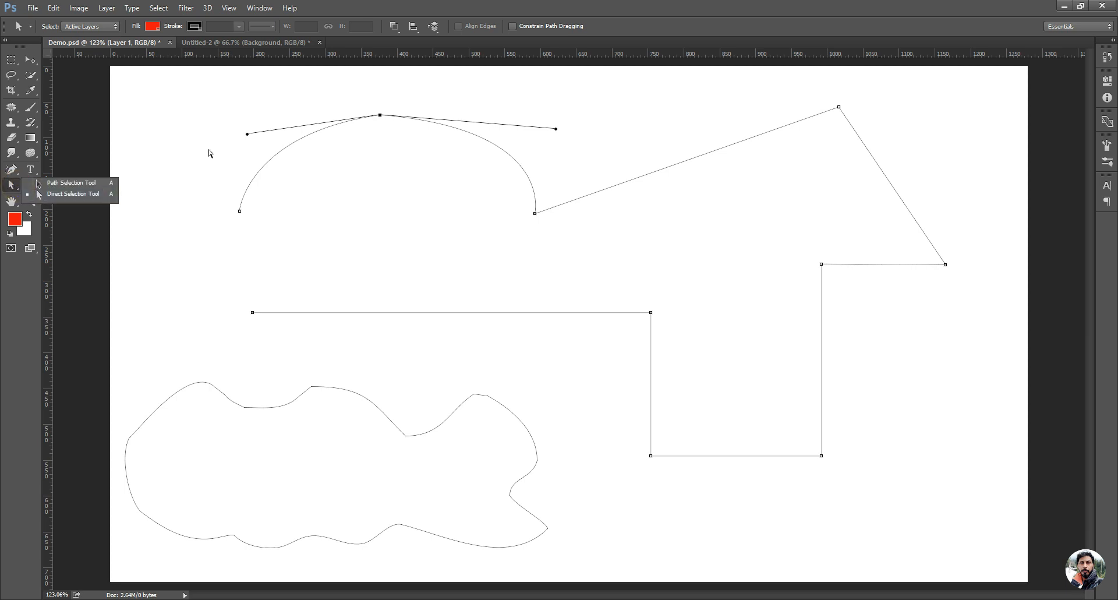
pyautogui.click(64, 194)
pyautogui.click(352, 102)
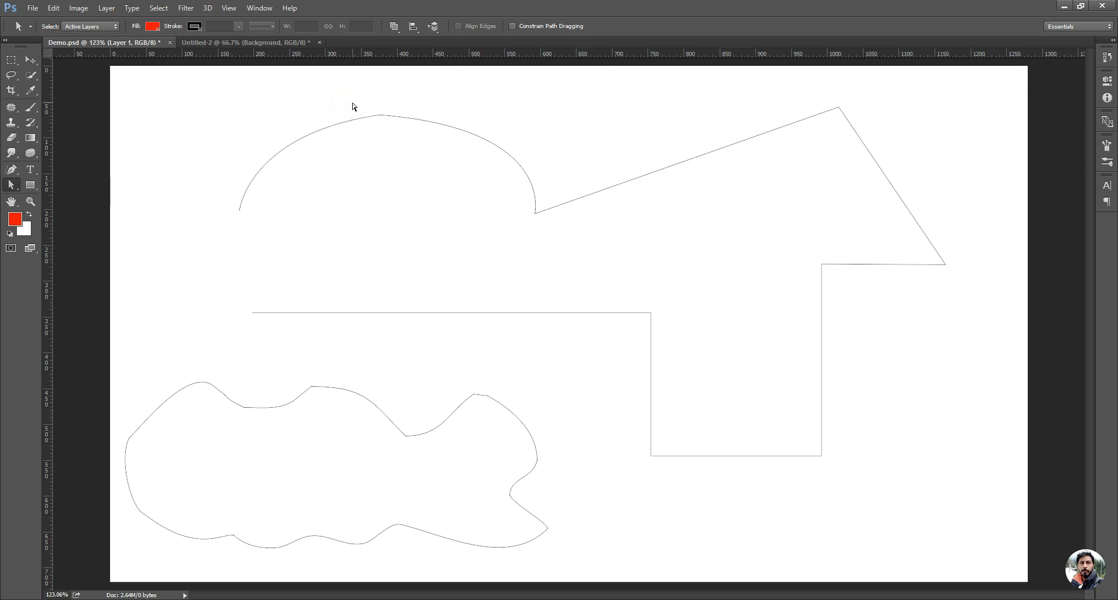
pyautogui.moveTo(354, 83); pyautogui.dragTo(407, 175)
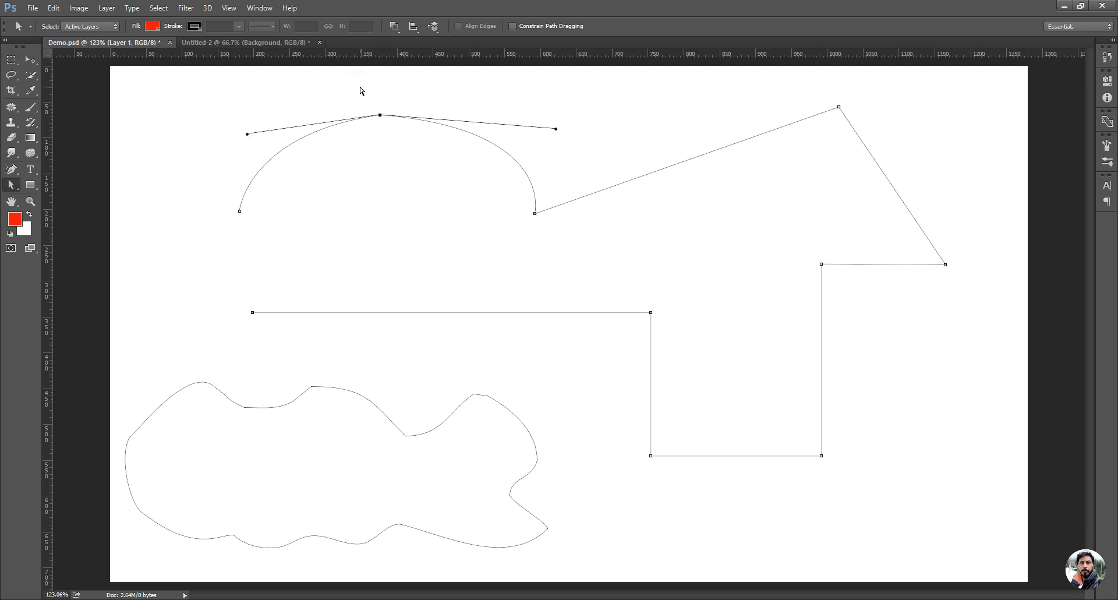
# Select the entire open path, with all its anchor points, using the Path Selection tool
pyautogui.click(13, 186)
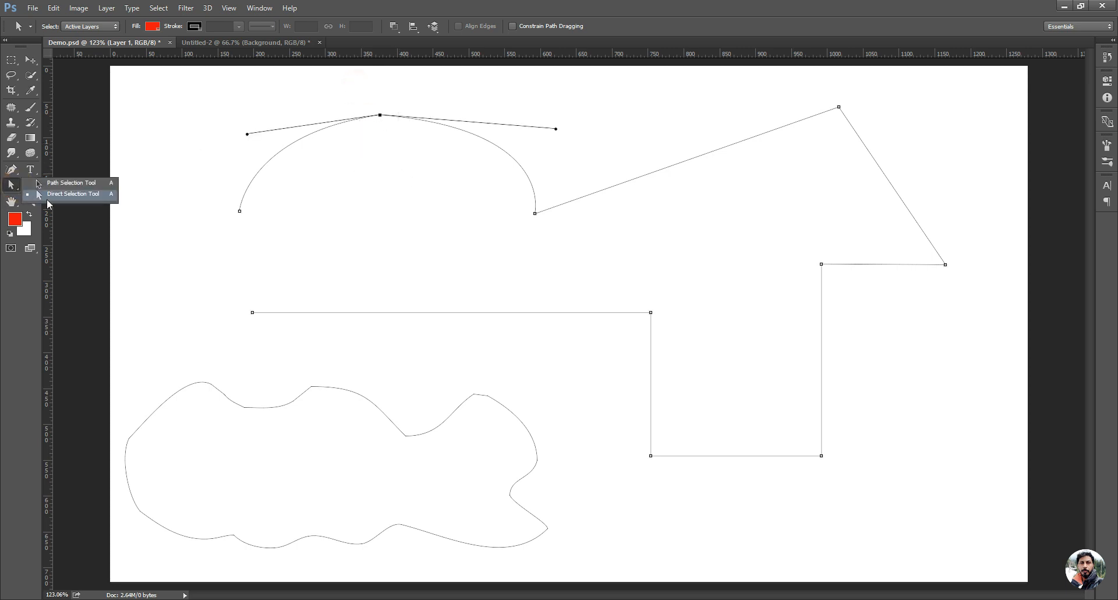
pyautogui.click(54, 195)
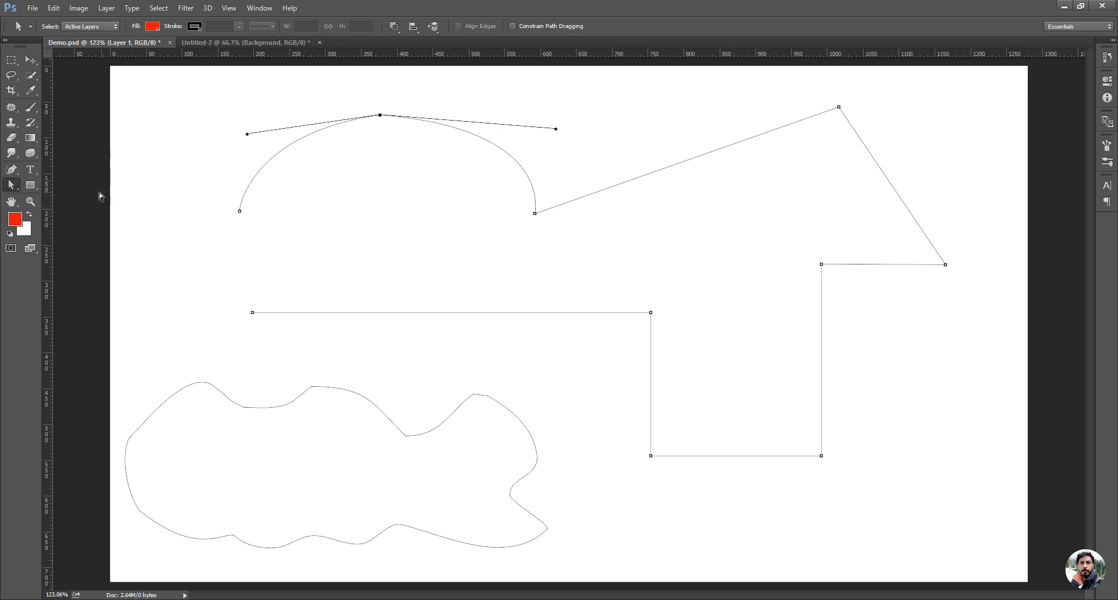
pyautogui.click(12, 187)
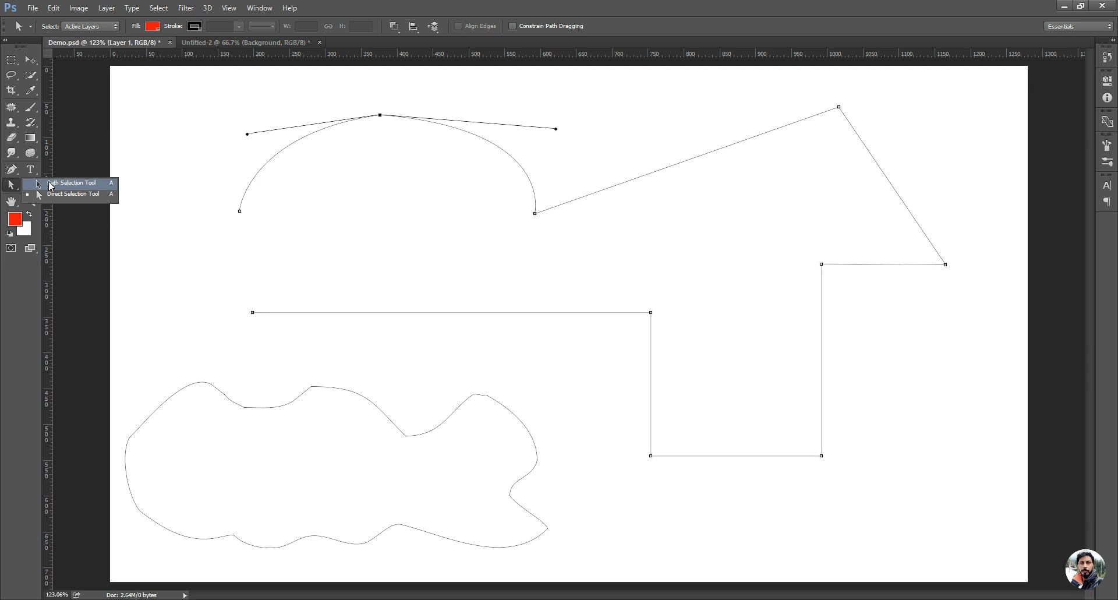
pyautogui.click(52, 185)
pyautogui.click(376, 114)
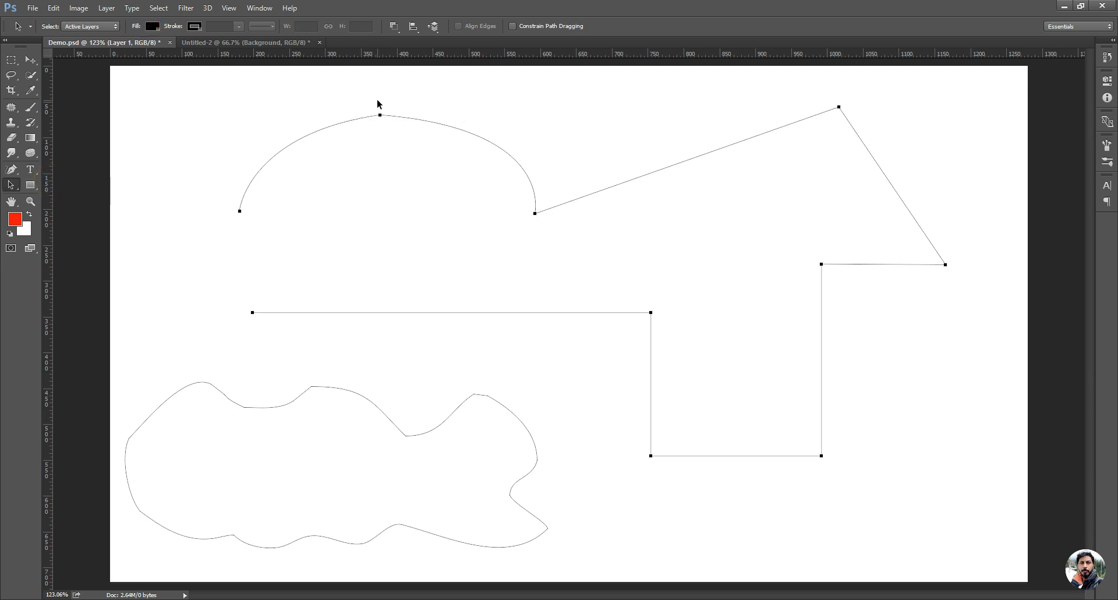
pyautogui.click(11, 183)
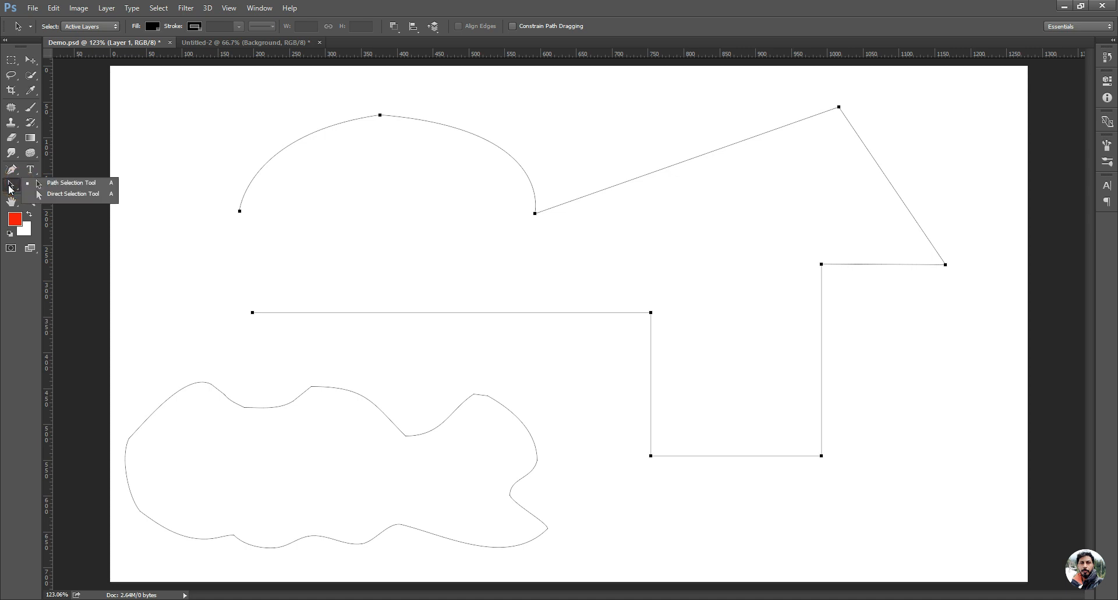
# Add an anchor point midway along the straight slanted segment rising from the arch with the Add Anchor Point tool
pyautogui.click(11, 169)
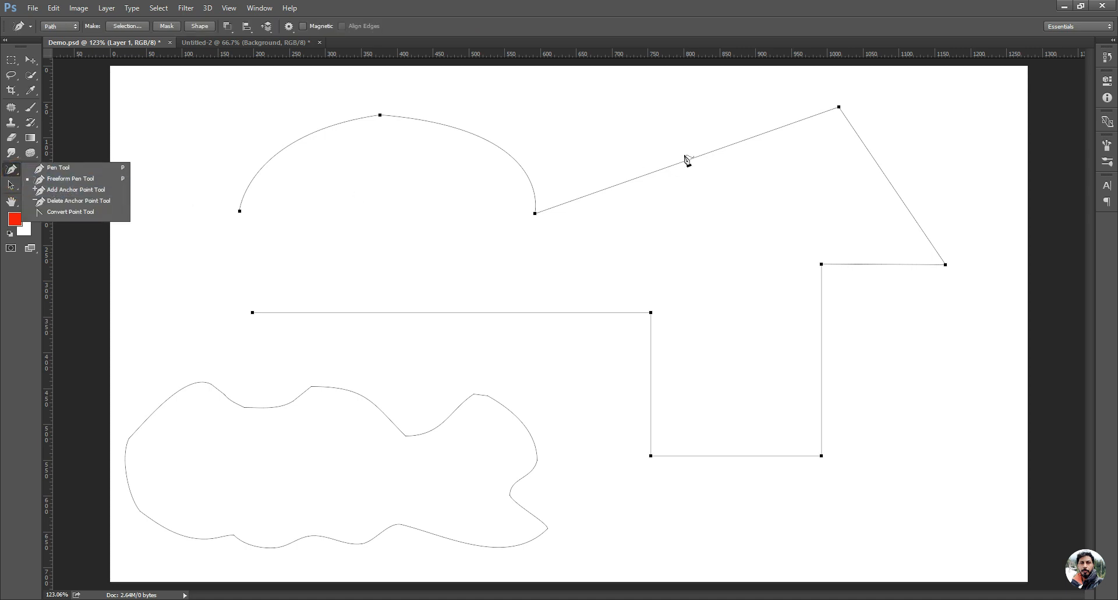
pyautogui.click(88, 189)
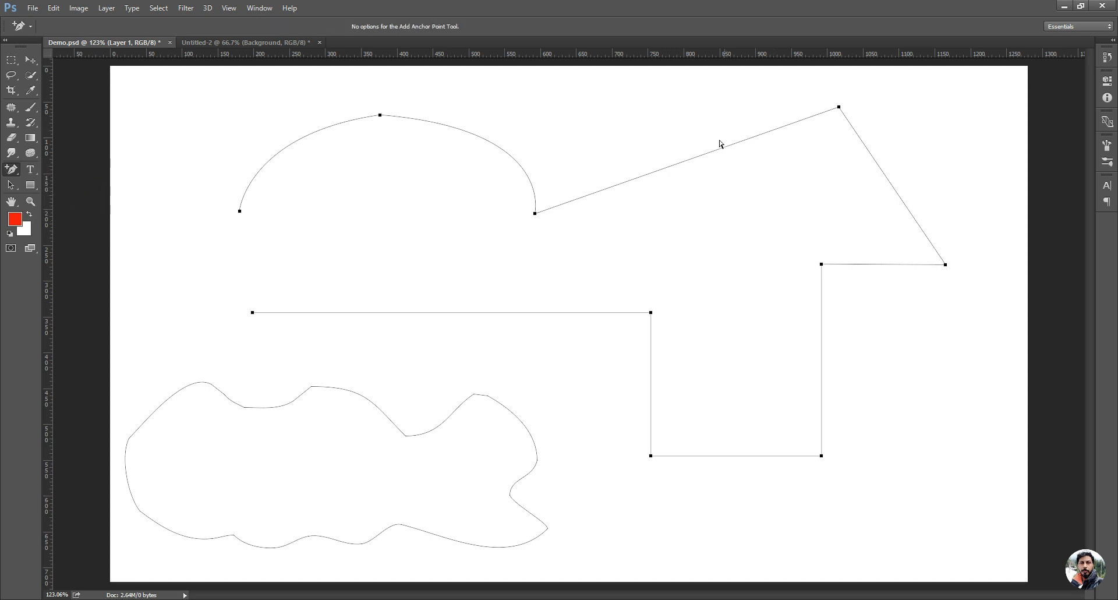
pyautogui.click(686, 161)
# Remove the anchor point at the lower-left corner of the rectangular notch with the Delete Anchor Point tool
pyautogui.rightClick(10, 171)
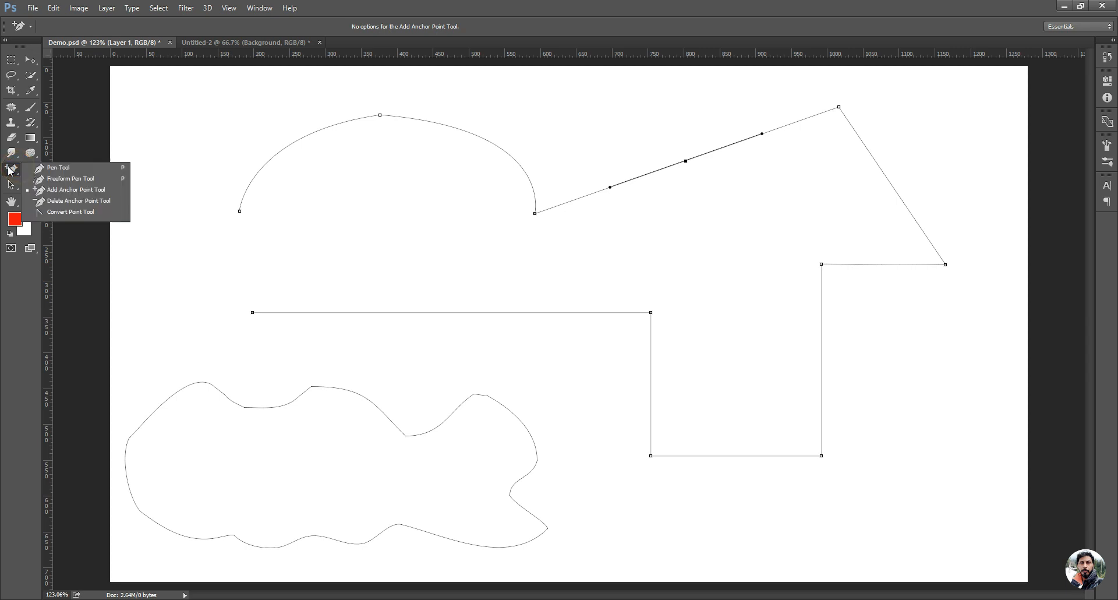
pyautogui.click(48, 202)
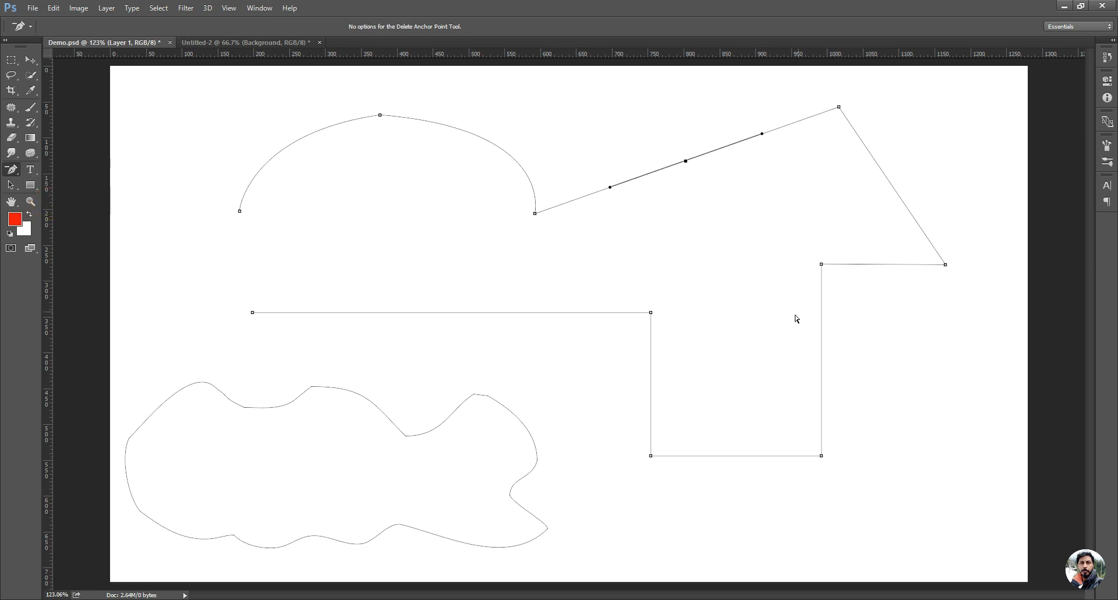
pyautogui.click(651, 456)
# Select the corner anchor at the path's upper-right peak with the Add Anchor Point tool
pyautogui.click(11, 169)
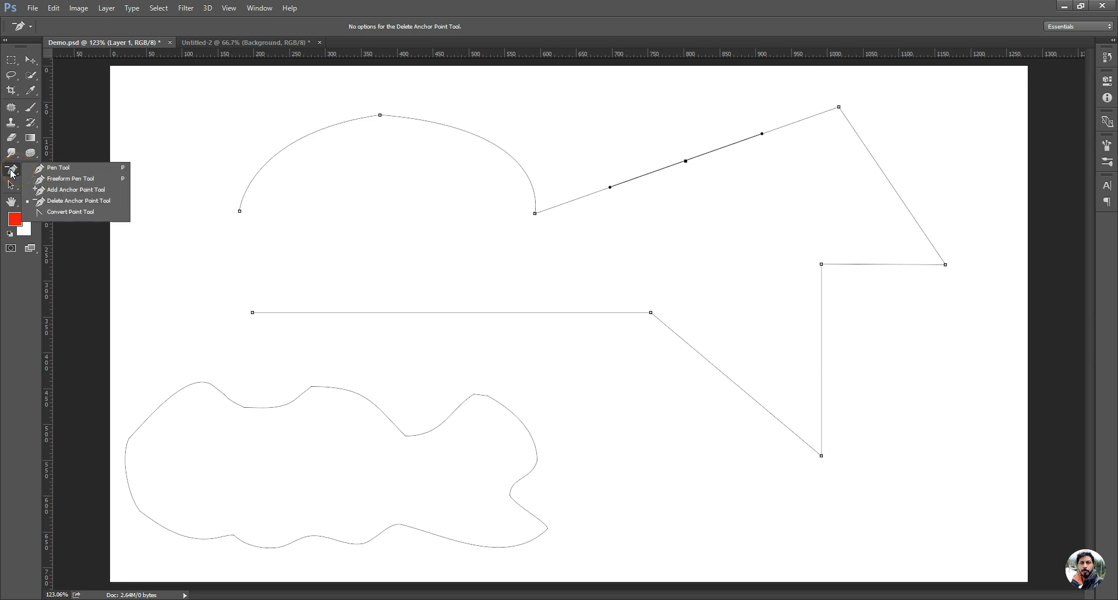
pyautogui.click(45, 191)
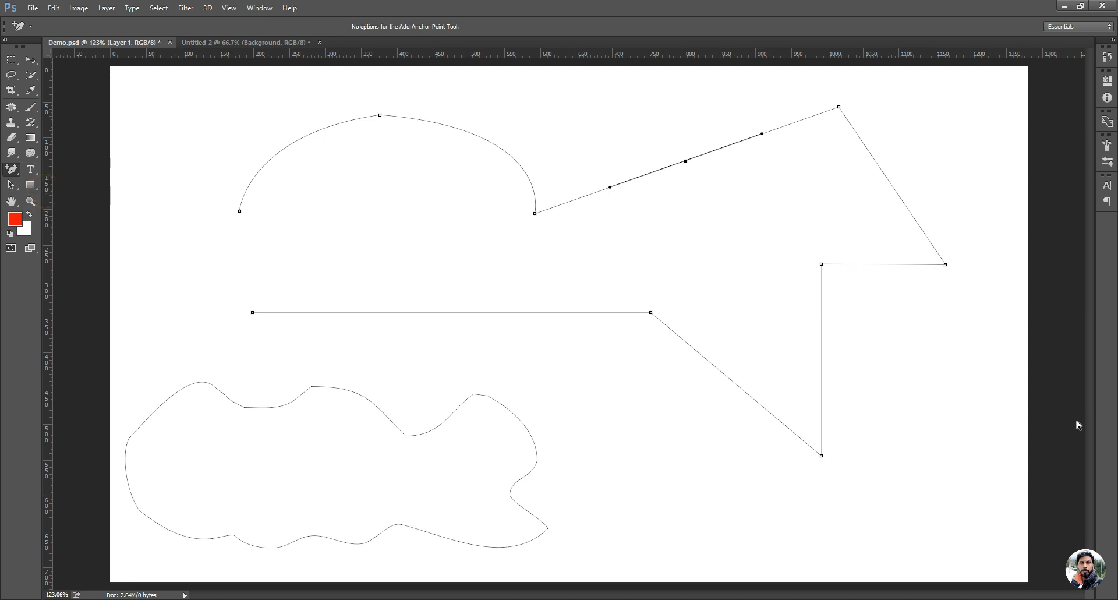
pyautogui.click(12, 169)
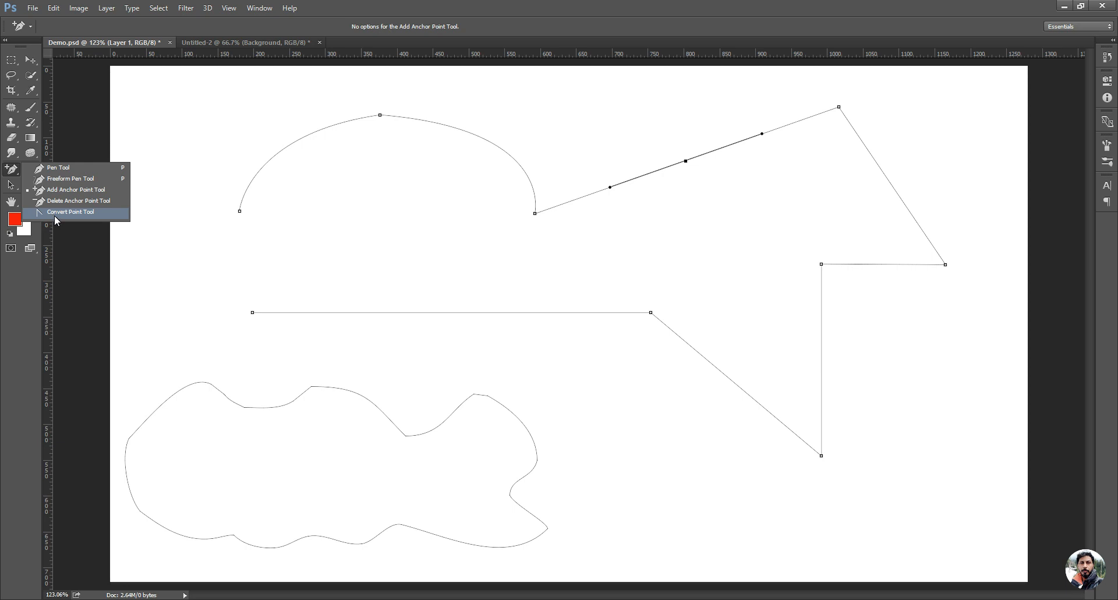
pyautogui.press('Escape')
pyautogui.click(839, 107)
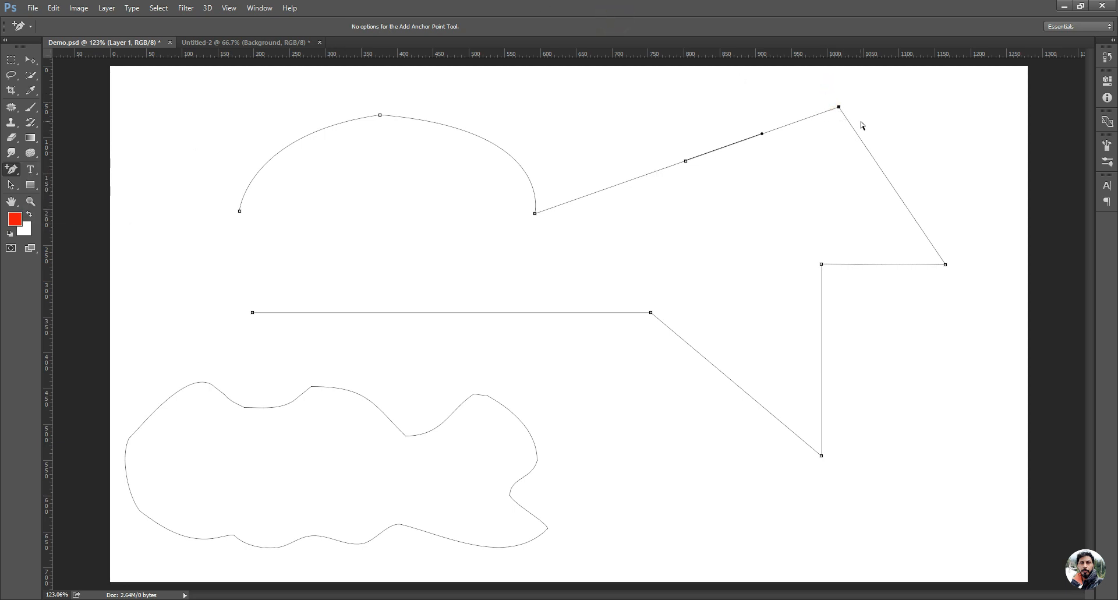
# Turn the upper-right peak into a smooth rounded curve with the Convert Point tool, pulling short direction handles from its anchor
pyautogui.click(12, 170)
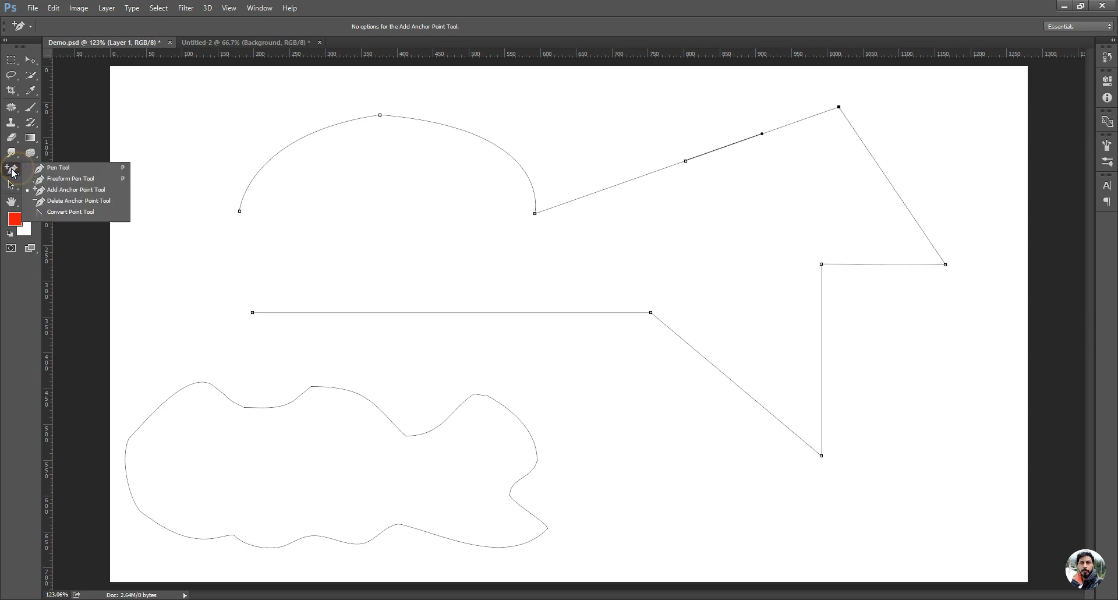
pyautogui.click(64, 212)
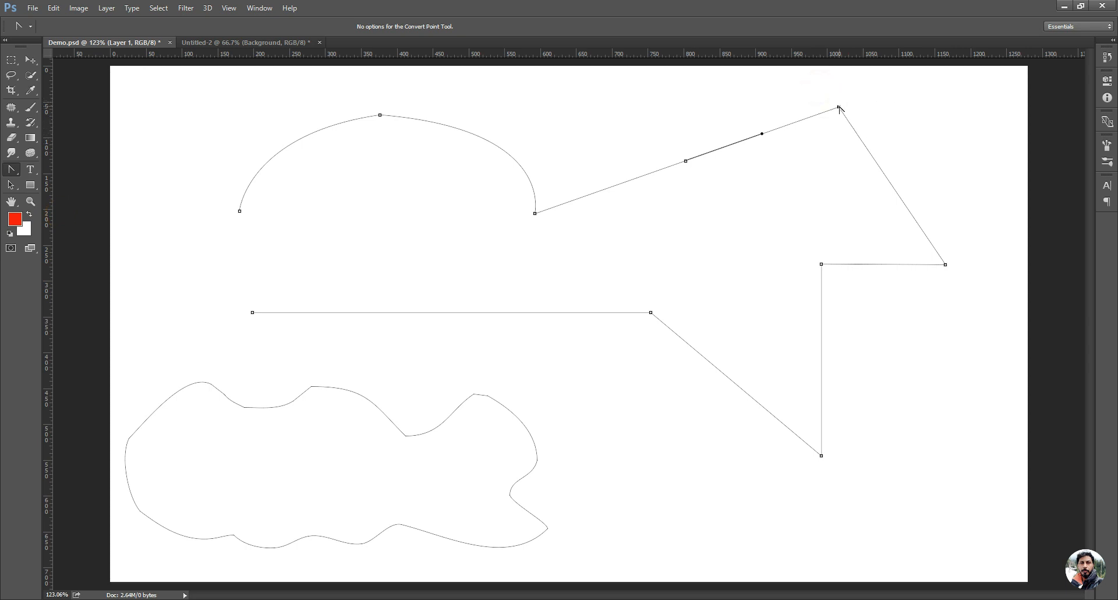
pyautogui.moveTo(838, 107); pyautogui.dragTo(794, 93)
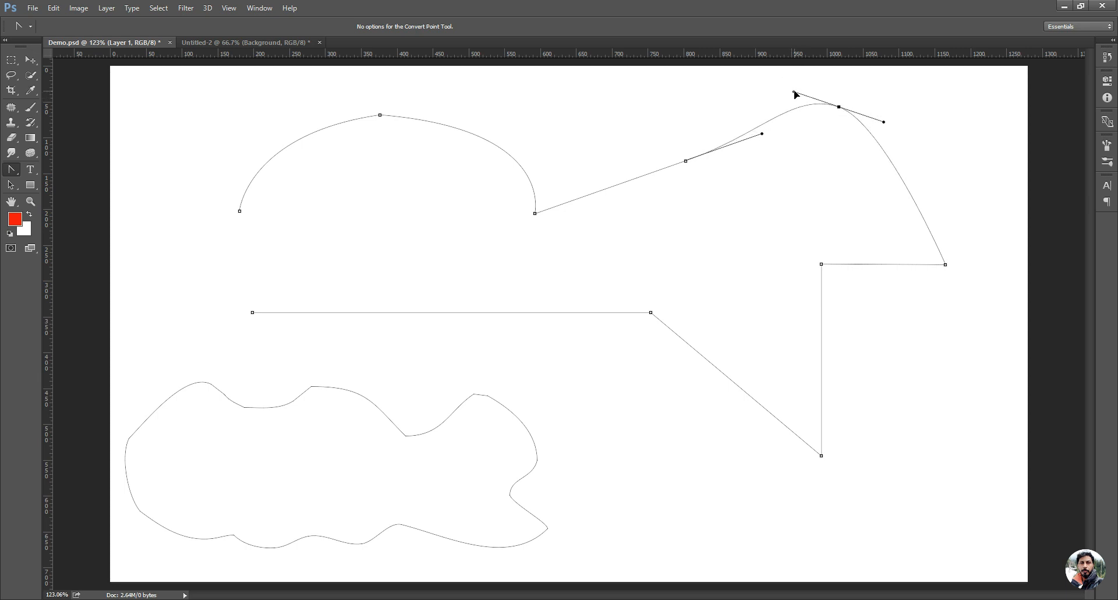
pyautogui.moveTo(795, 92); pyautogui.dragTo(793, 90)
pyautogui.moveTo(794, 90)
pyautogui.mouseDown()
pyautogui.moveTo(806, 100)
pyautogui.moveTo(795, 93)
pyautogui.mouseUp()
pyautogui.press('p')
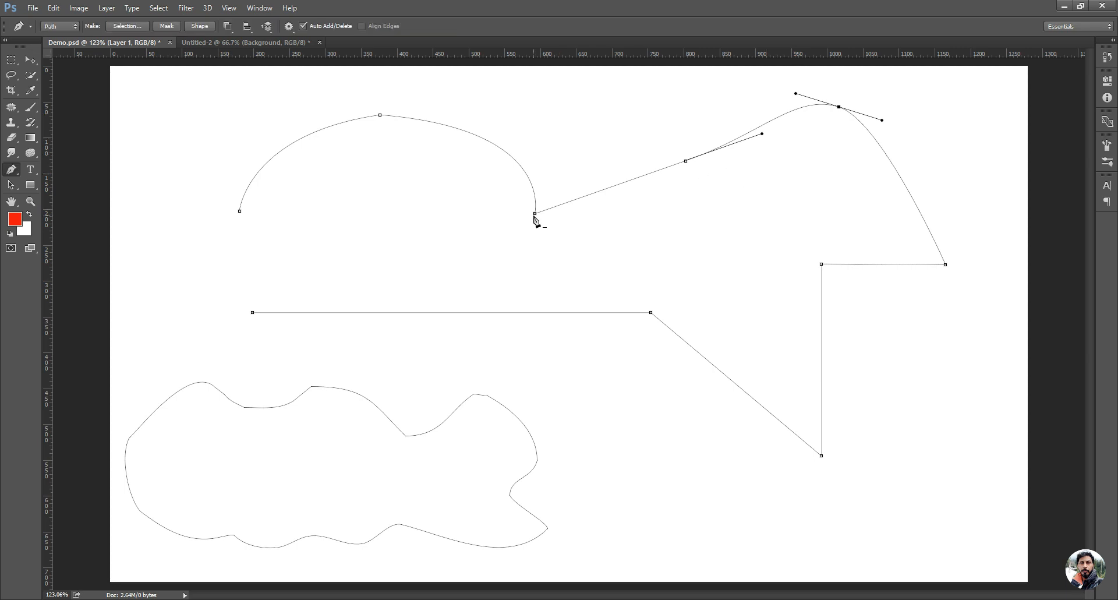
pyautogui.click(535, 214)
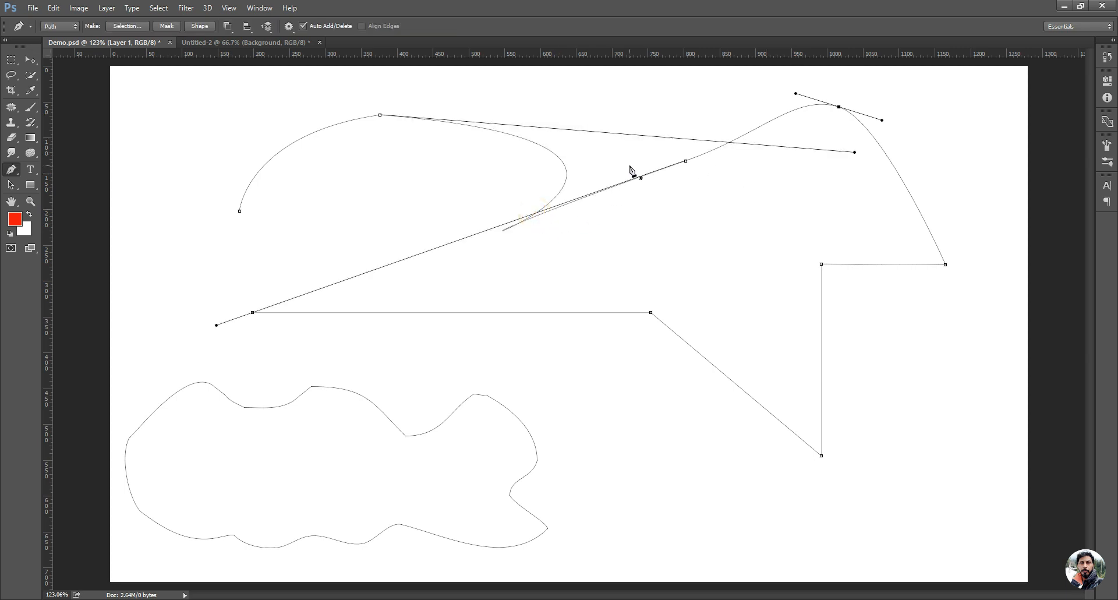
pyautogui.hotkey('ctrl', 'z')
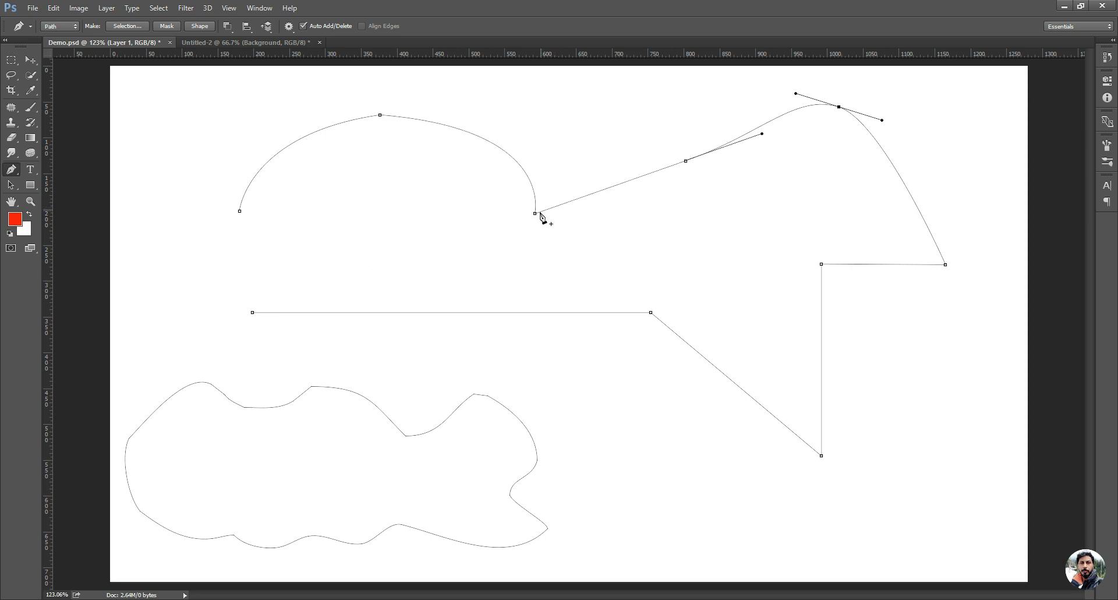
# Convert the corner anchor at the arch's right foot into a smooth S-curve with the Convert Point tool
pyautogui.rightClick(19, 168)
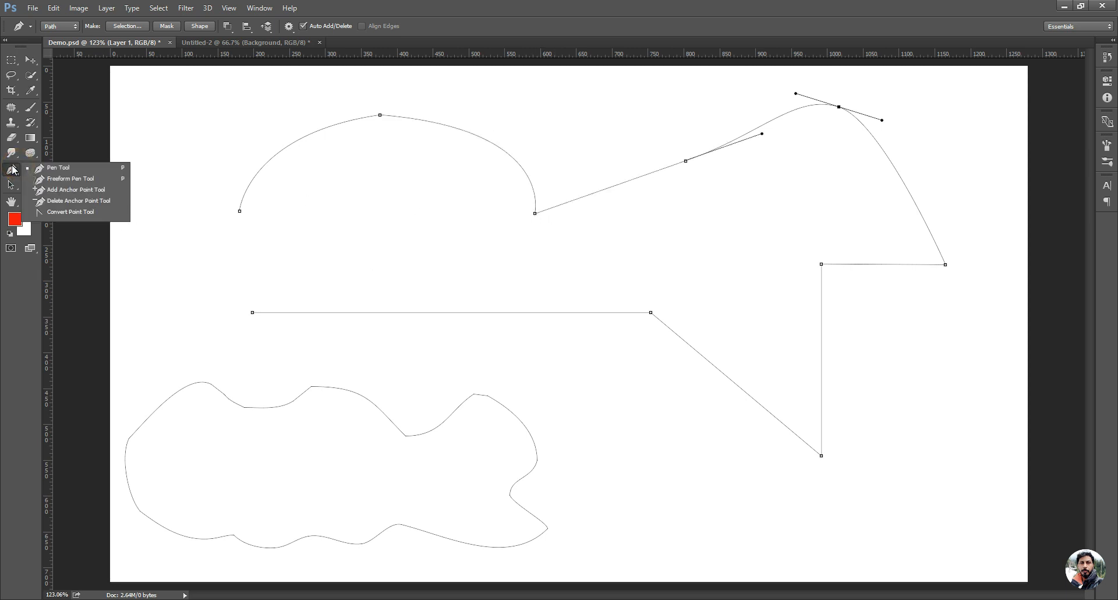
pyautogui.click(61, 213)
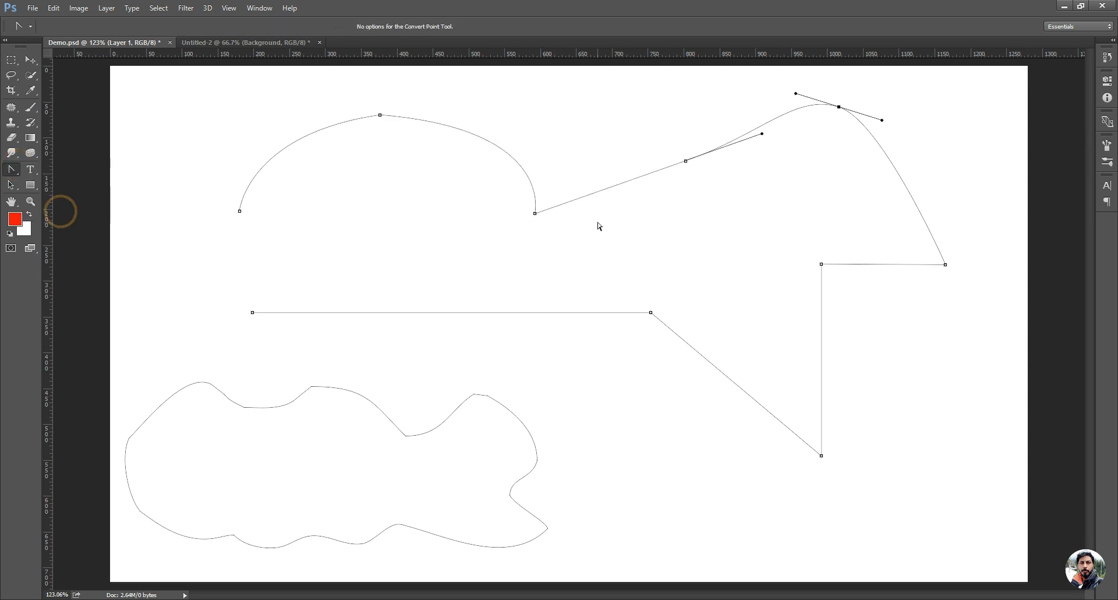
pyautogui.click(535, 213)
pyautogui.moveTo(536, 214); pyautogui.dragTo(457, 184)
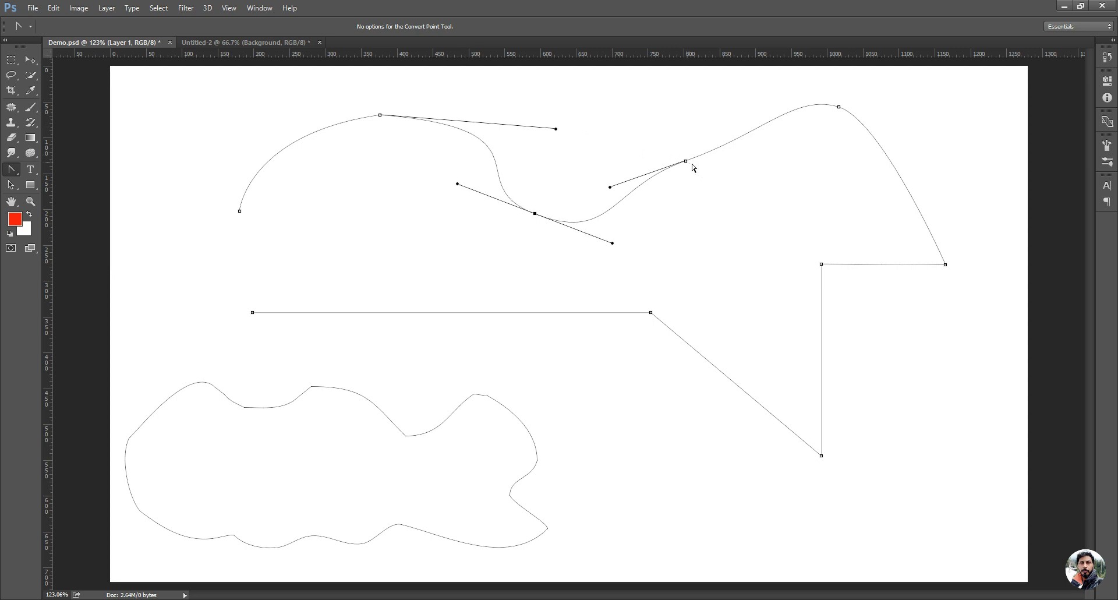
# Delete the anchor point between the valley and the upper-right peak using the Pen tool
pyautogui.press('p')
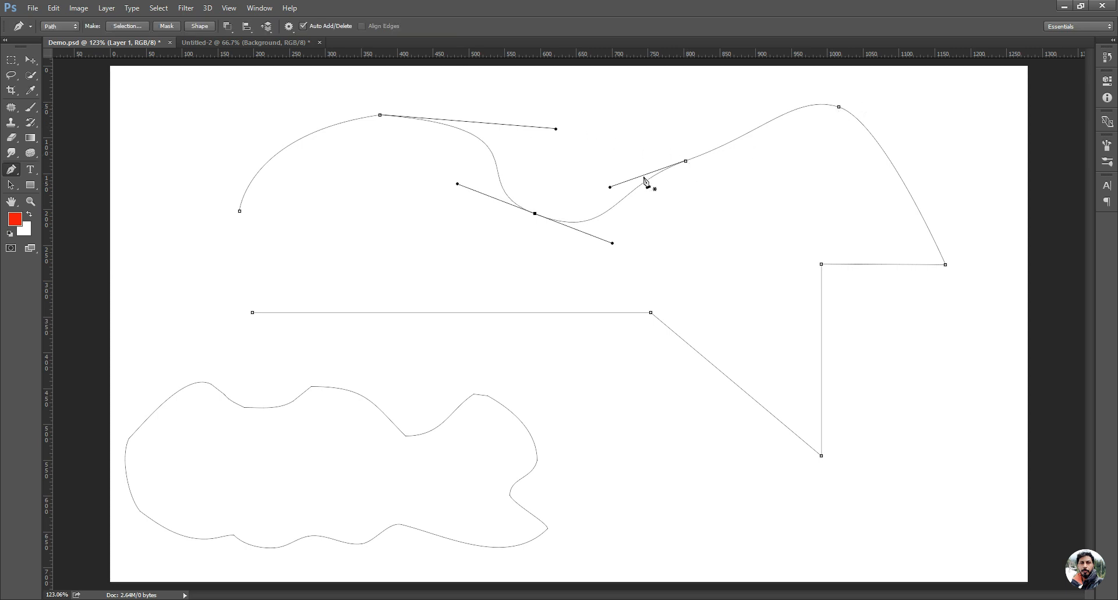
pyautogui.click(685, 161)
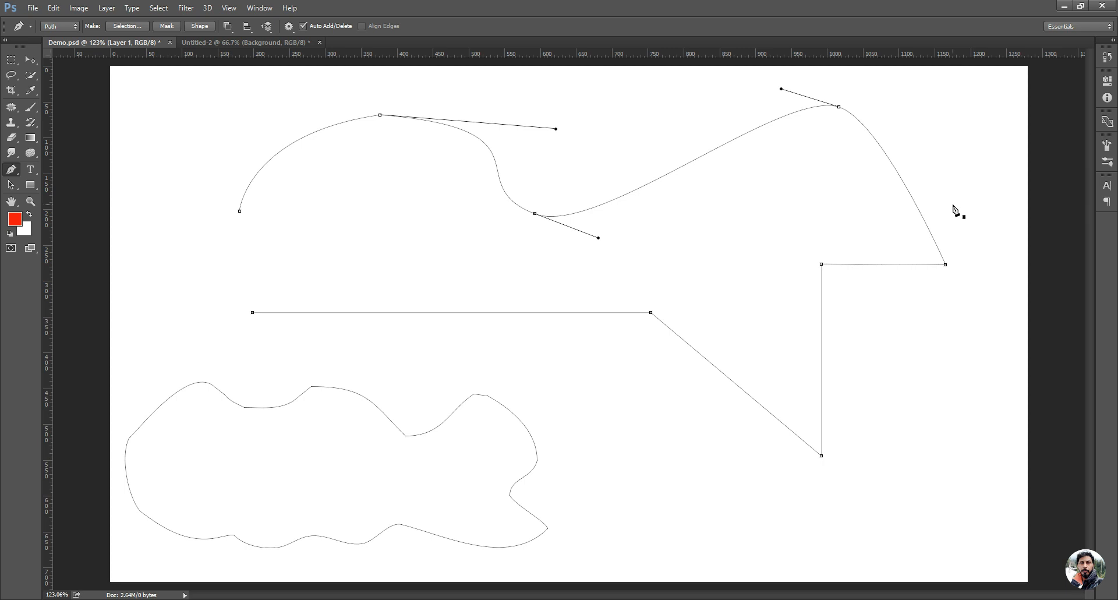
pyautogui.click(12, 169)
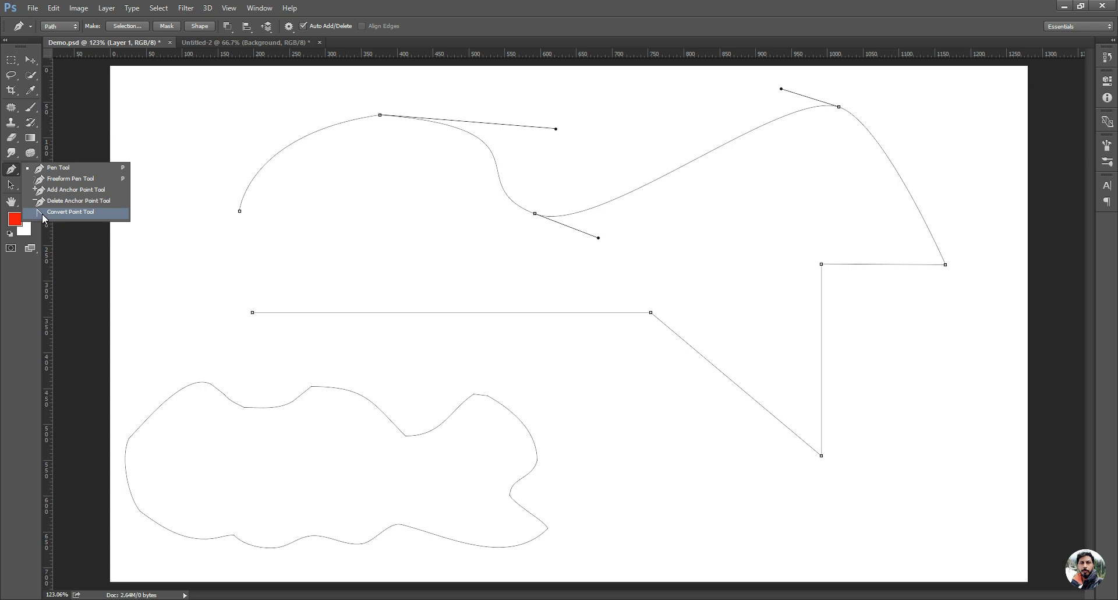
pyautogui.click(538, 6)
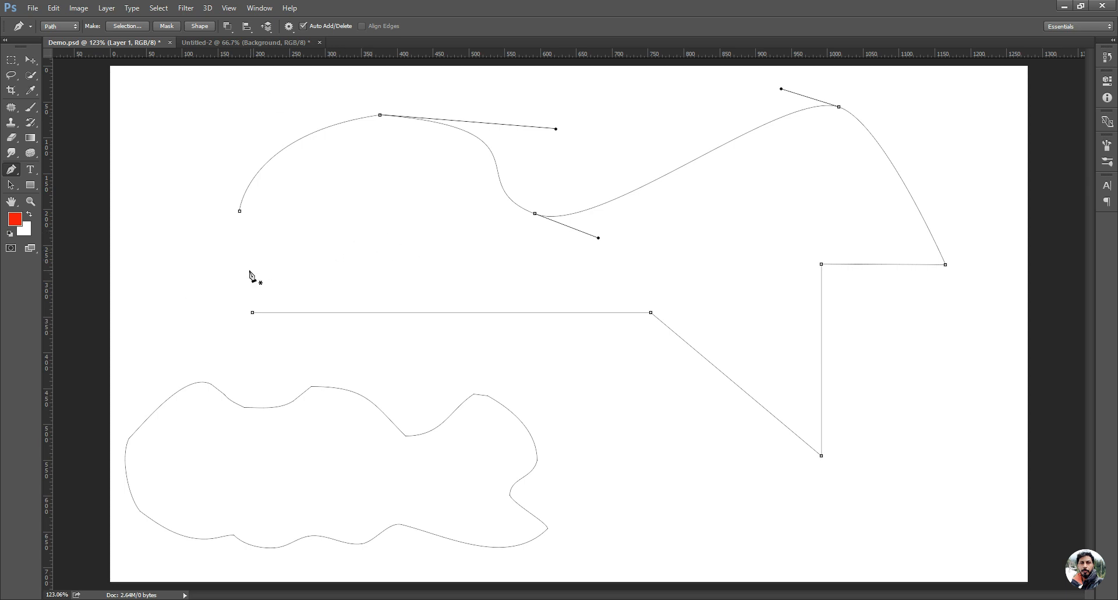
# Close the open path by joining its two left endpoints, and delete its lowest anchor point with the Pen tool
pyautogui.click(252, 312)
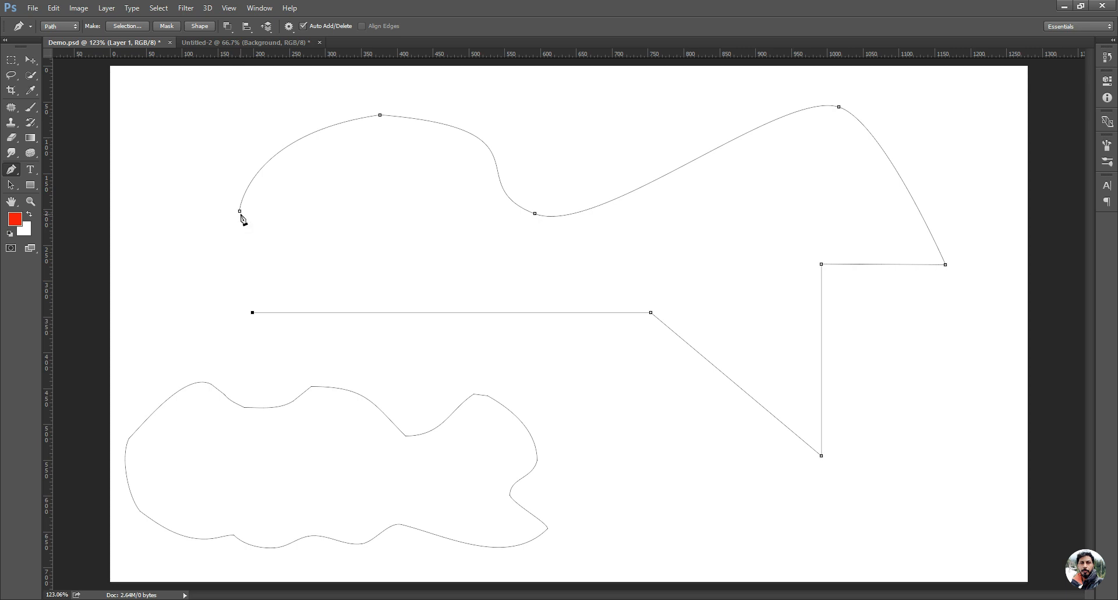
pyautogui.click(239, 211)
pyautogui.click(822, 456)
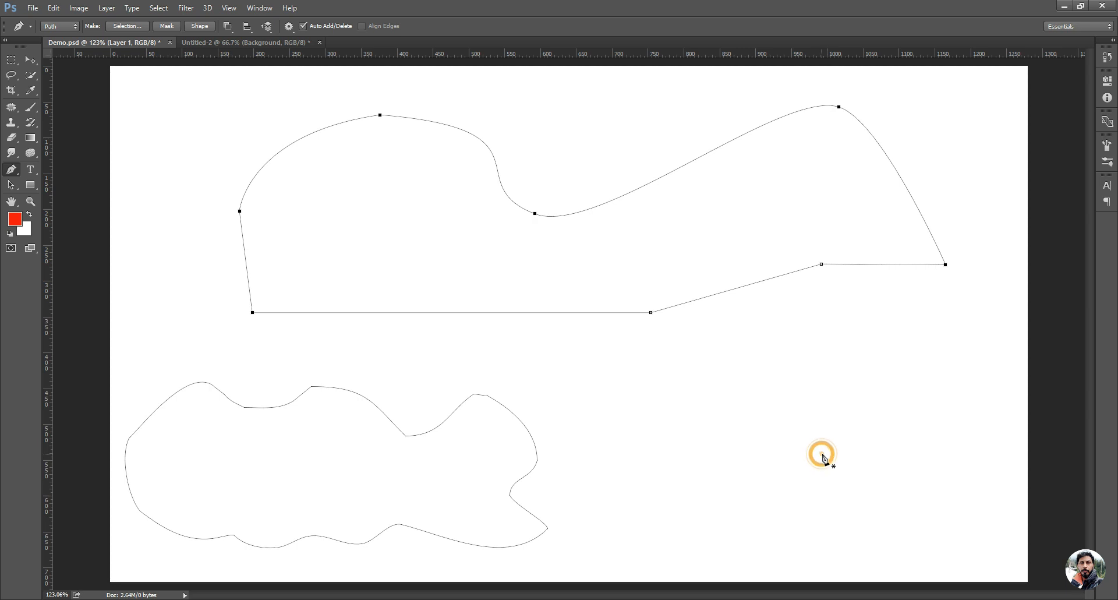
# Round the outline's rightmost corner by pulling direction handles from its anchor with the Convert Point tool
pyautogui.rightClick(11, 169)
pyautogui.click(58, 212)
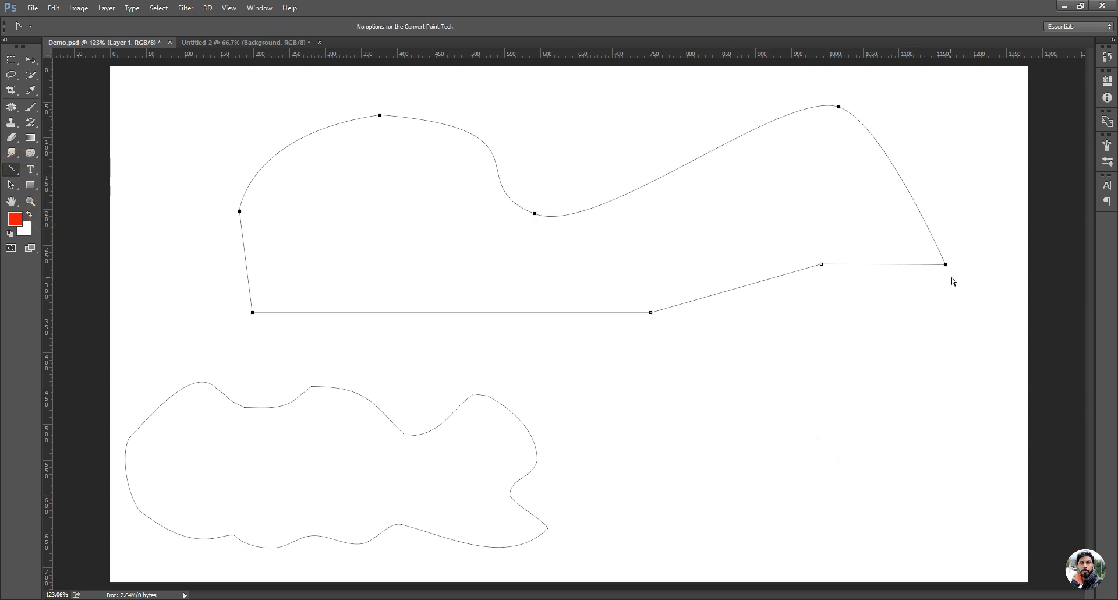
pyautogui.moveTo(945, 265); pyautogui.dragTo(918, 271)
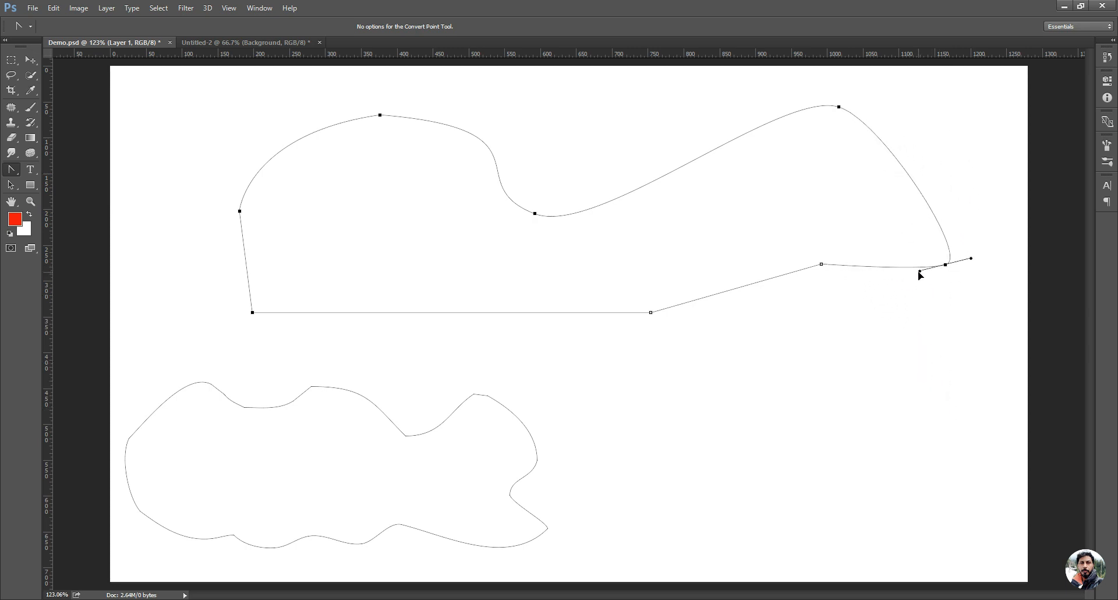
# Delete the four anchor points on the right half of the closed outline with the Pen tool
pyautogui.press('p')
pyautogui.click(945, 264)
pyautogui.click(839, 107)
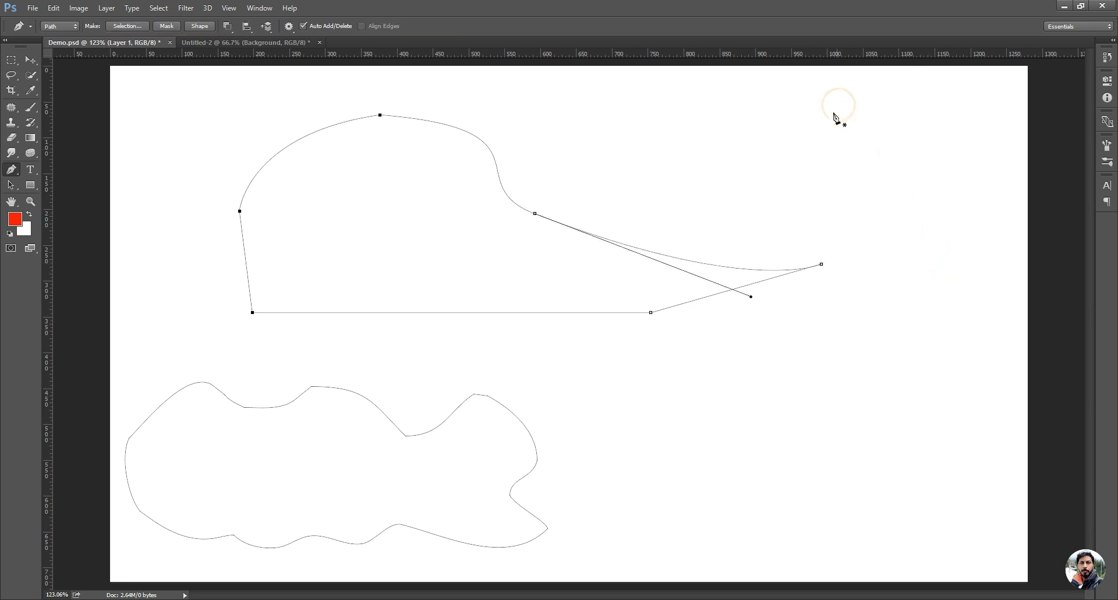
pyautogui.click(821, 264)
pyautogui.click(651, 312)
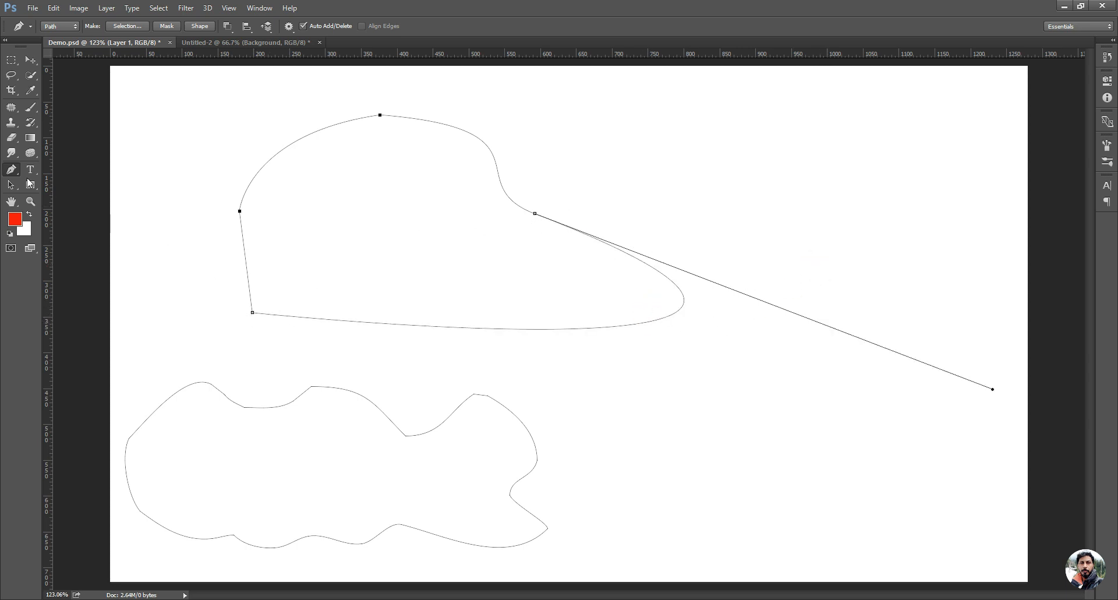
# Round the closed outline's lower-left corner by pulling direction handles from its anchor with the Convert Point tool
pyautogui.rightClick(10, 171)
pyautogui.click(52, 217)
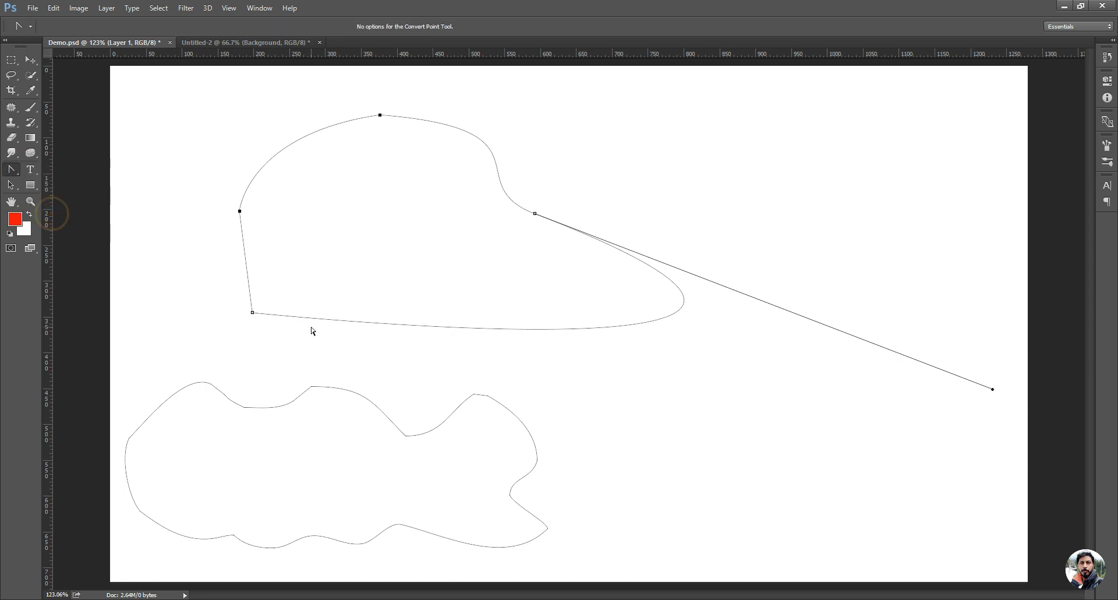
pyautogui.moveTo(255, 315); pyautogui.dragTo(219, 291)
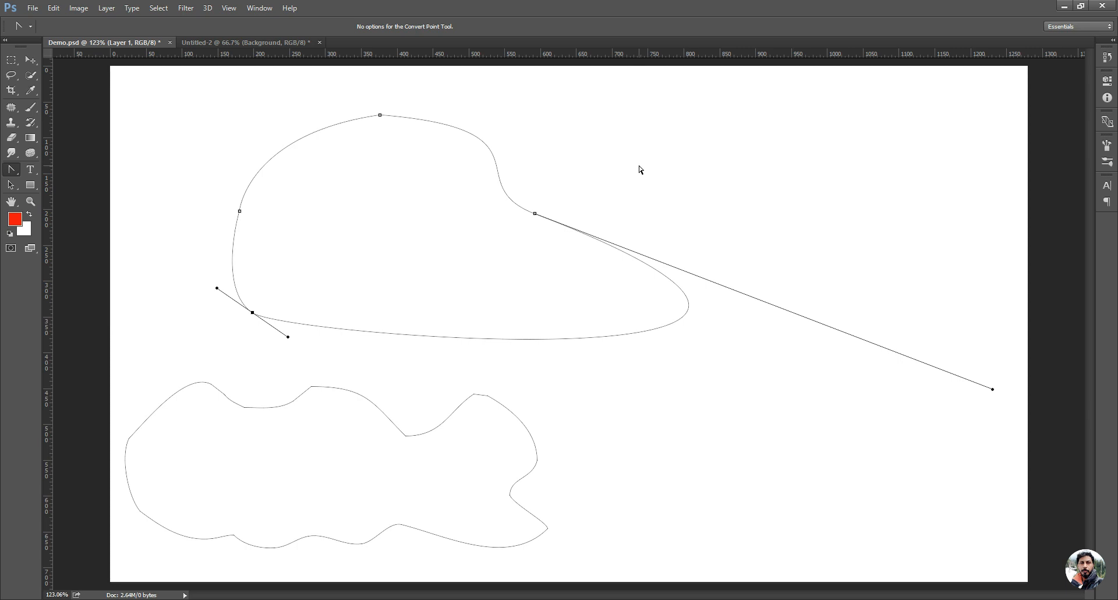
# Switch to the Direct Selection tool and deselect the upper outline so its anchor points are hidden
pyautogui.click(11, 185)
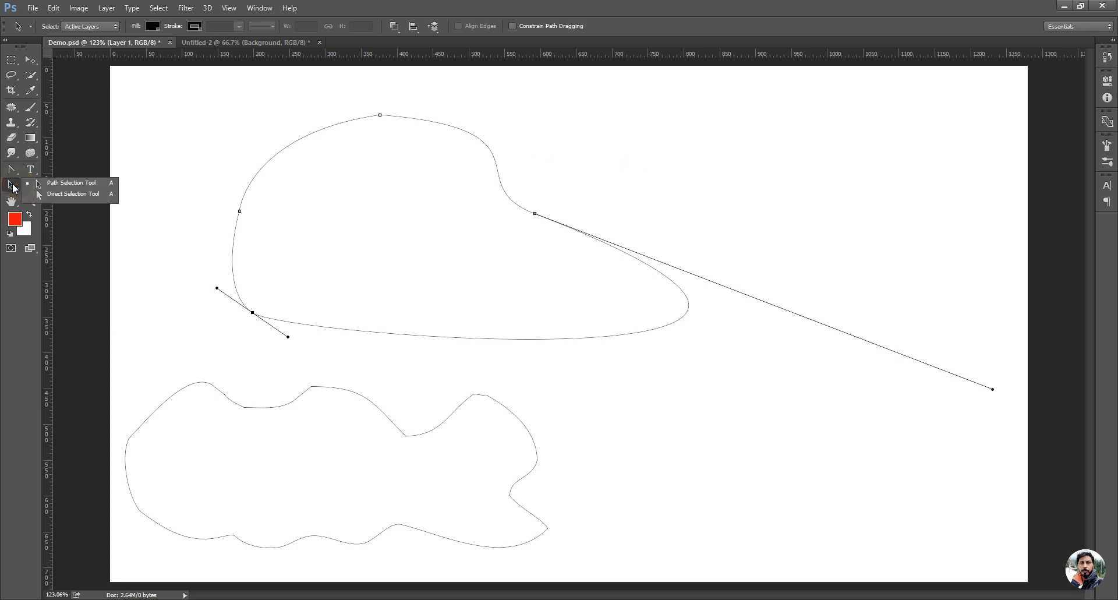
pyautogui.click(78, 194)
pyautogui.click(12, 185)
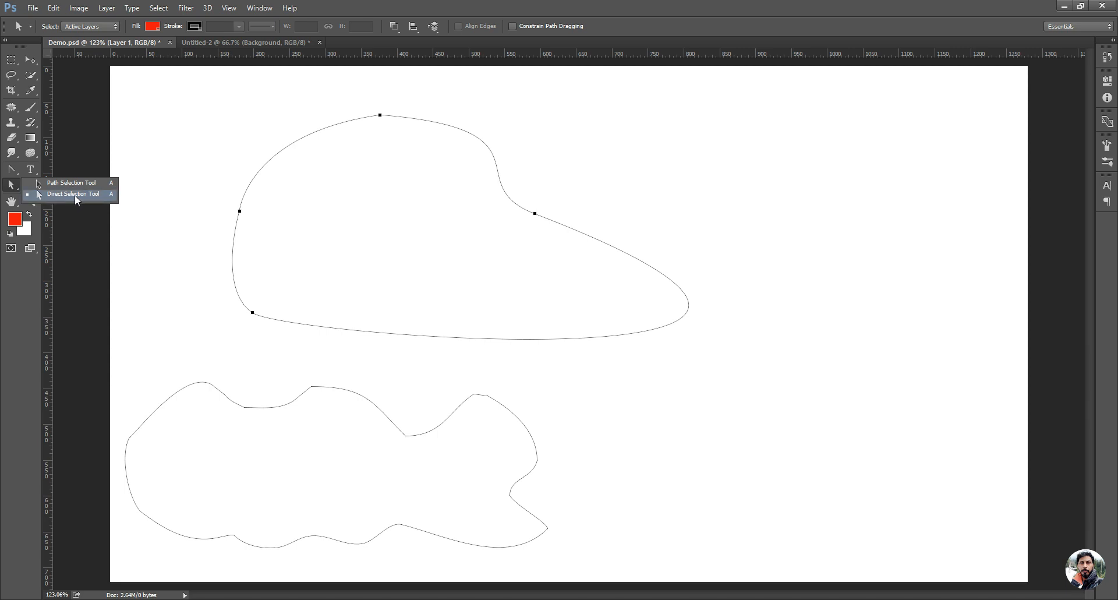
pyautogui.click(246, 123)
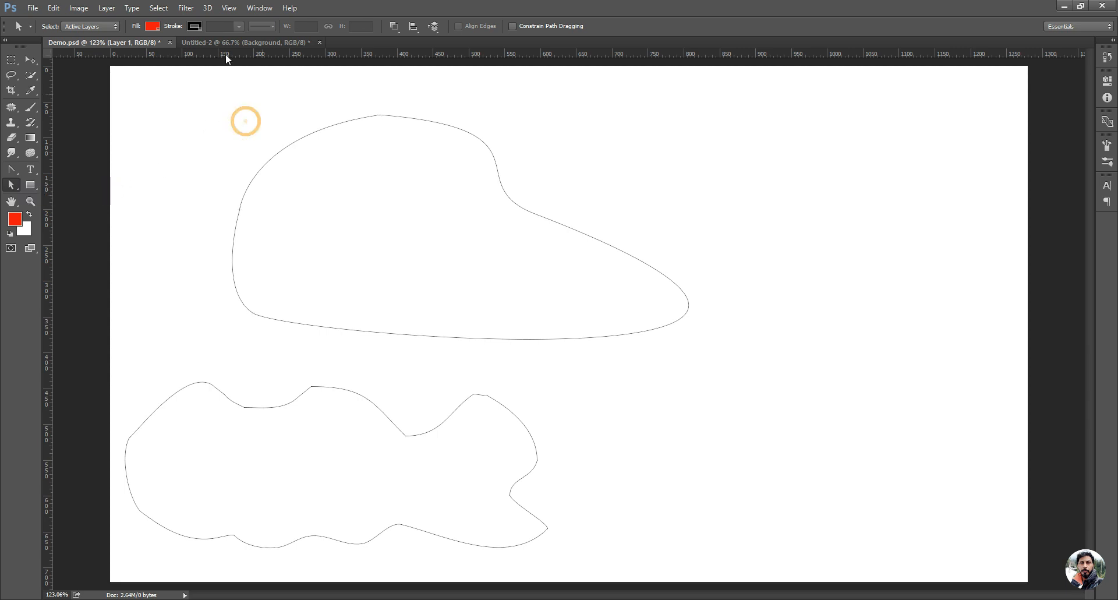
# Switch to the Untitled-2 photo document and enlarge the skateboard to 200%
pyautogui.click(210, 42)
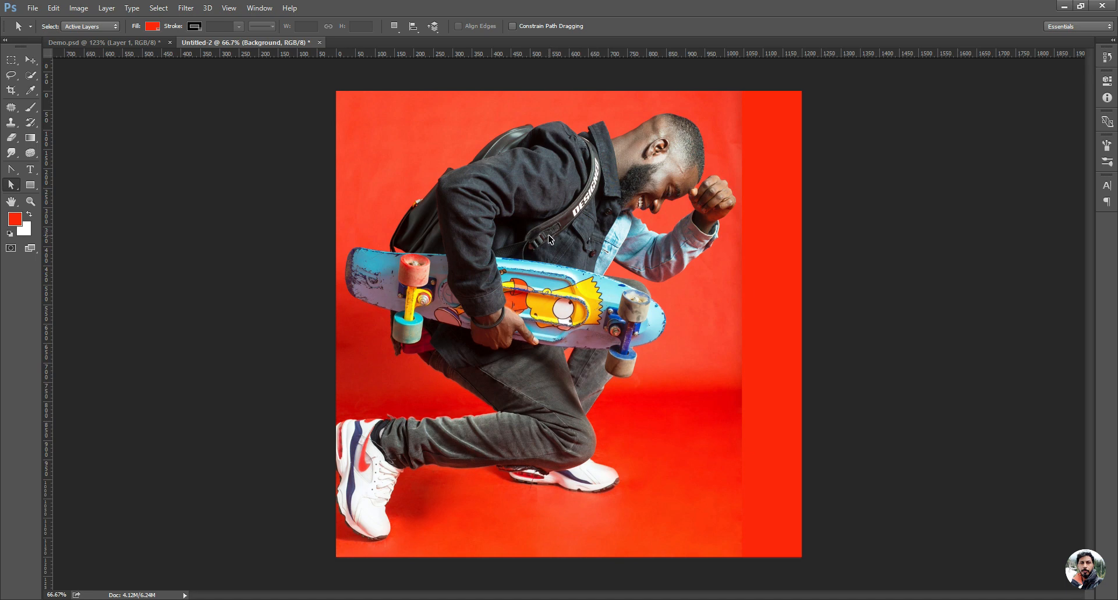
pyautogui.hotkey('ctrl', '+')
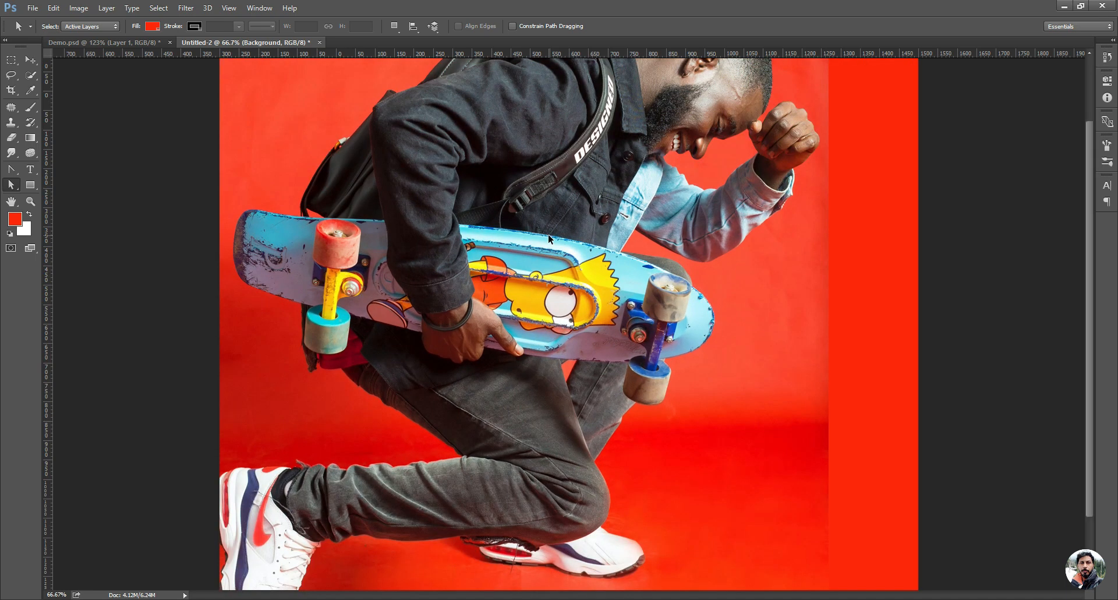
pyautogui.hotkey('ctrl', '+')
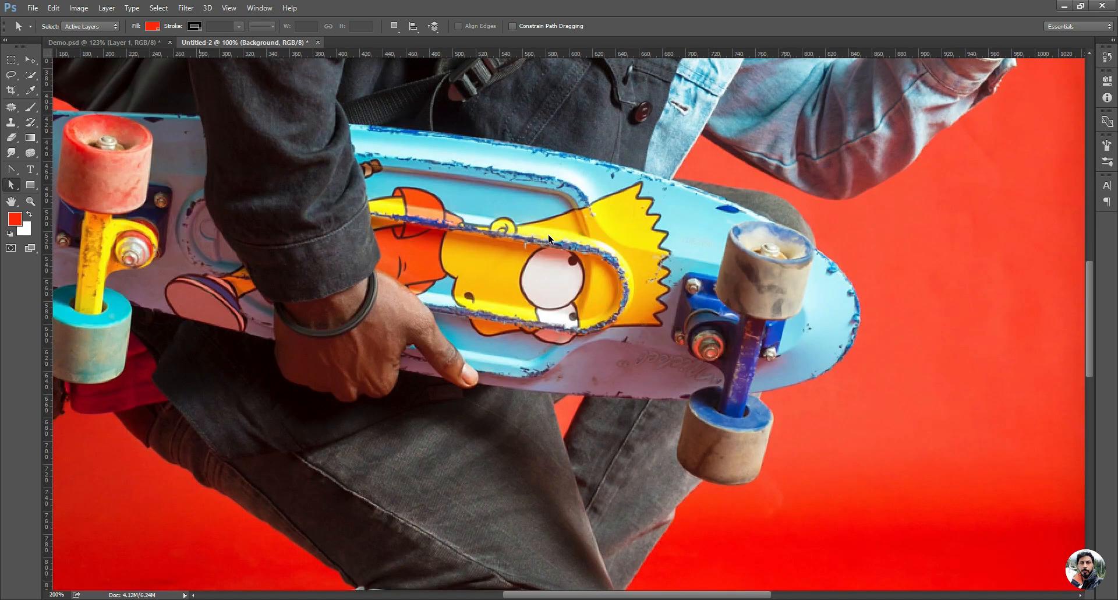
# Bring the white shoe at the photo's left edge into view and magnify its heel to 700%
pyautogui.moveTo(681, 300); pyautogui.dragTo(784, 217)
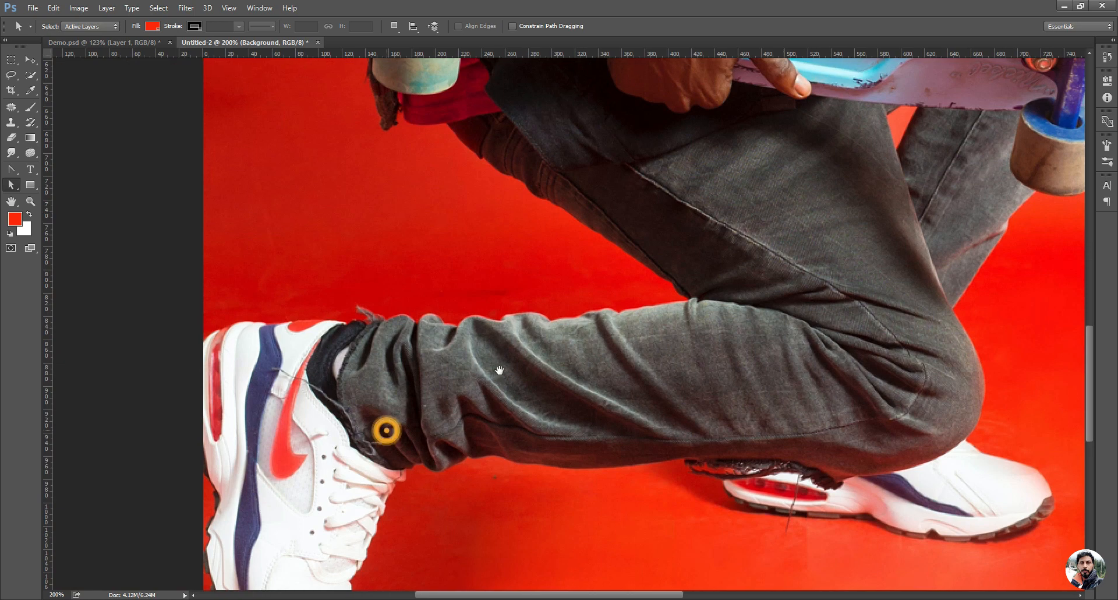
pyautogui.moveTo(387, 427); pyautogui.dragTo(446, 337)
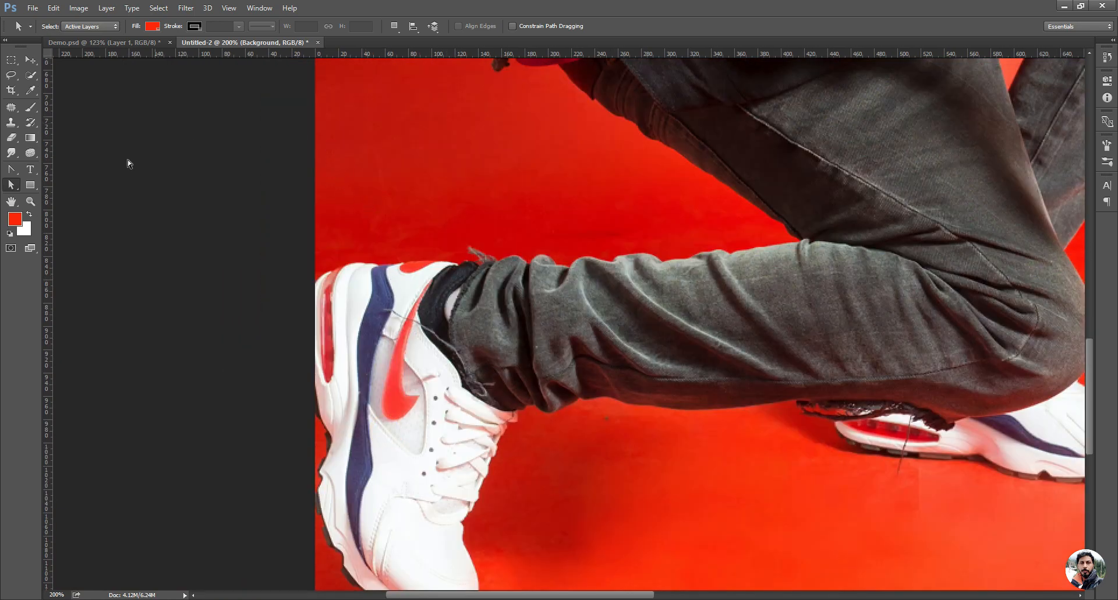
pyautogui.press('p')
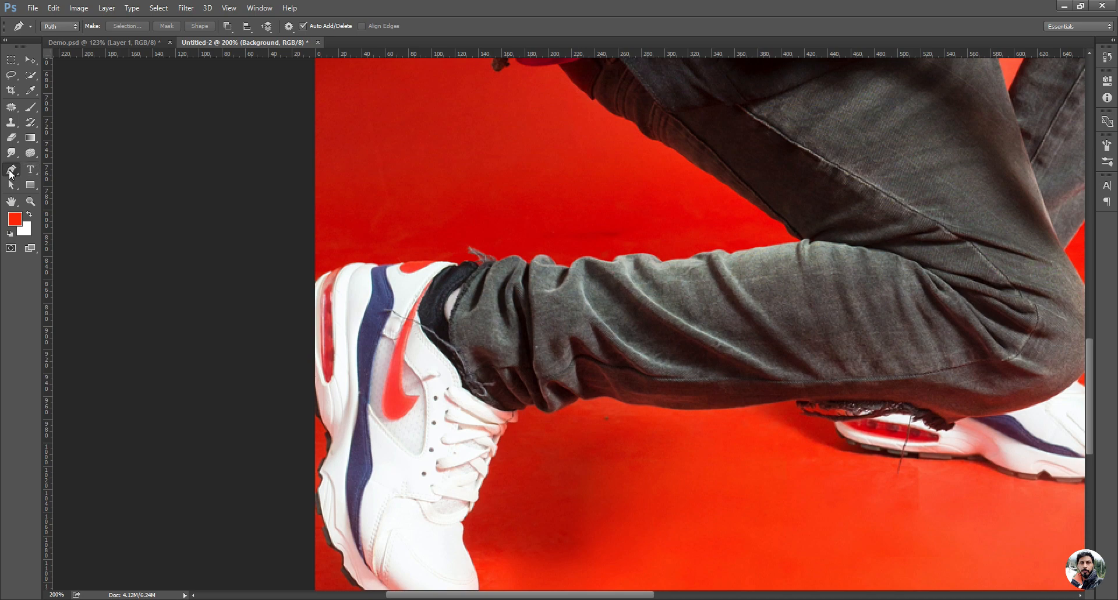
pyautogui.press('z')
pyautogui.click(355, 277)
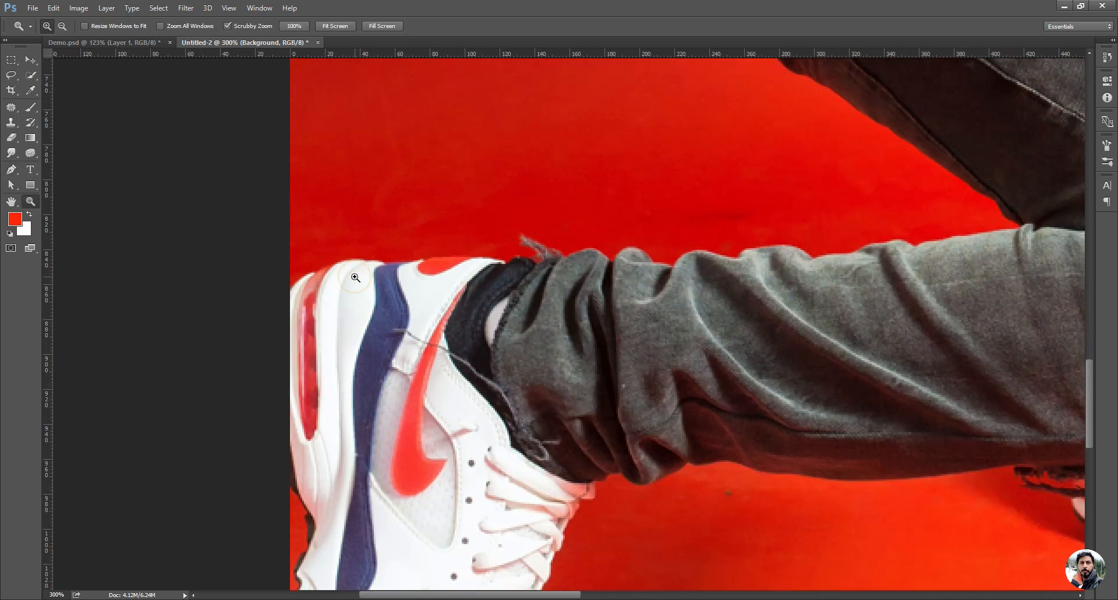
pyautogui.click(356, 277)
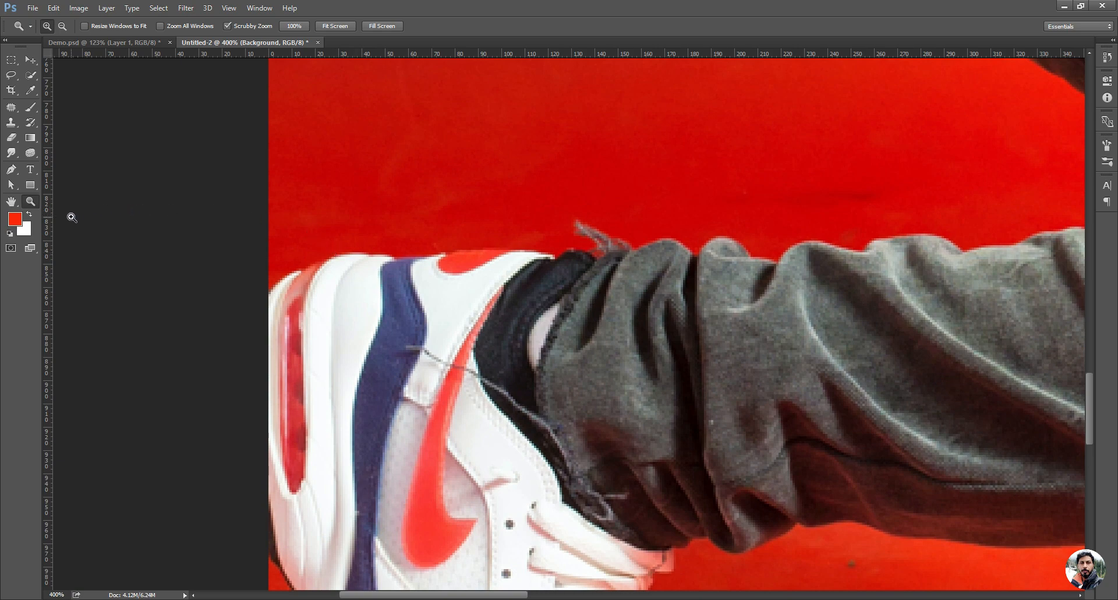
pyautogui.click(366, 227)
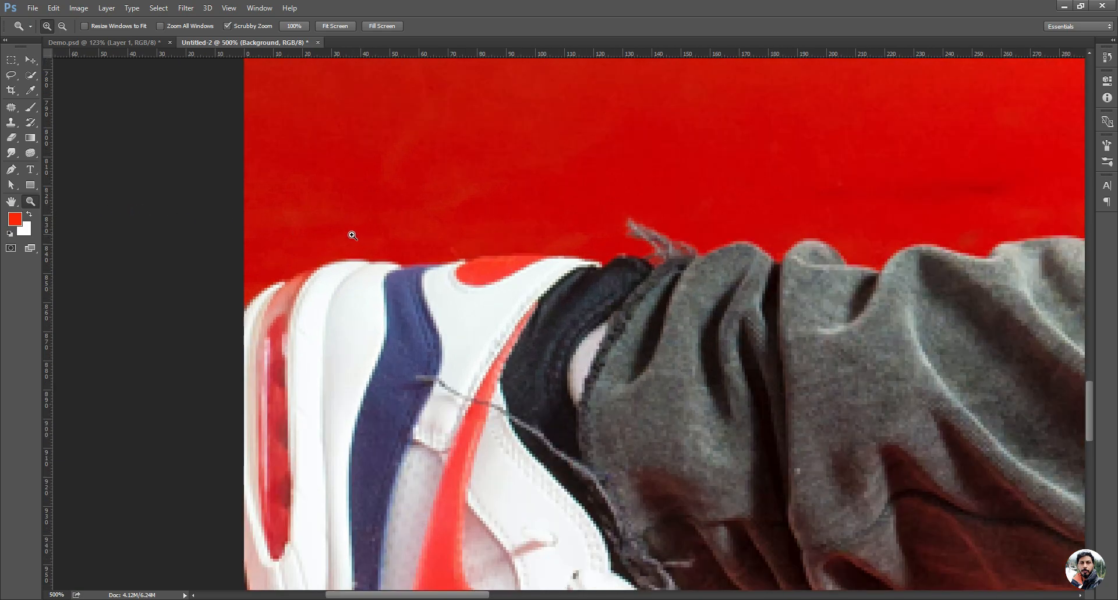
pyautogui.click(334, 237)
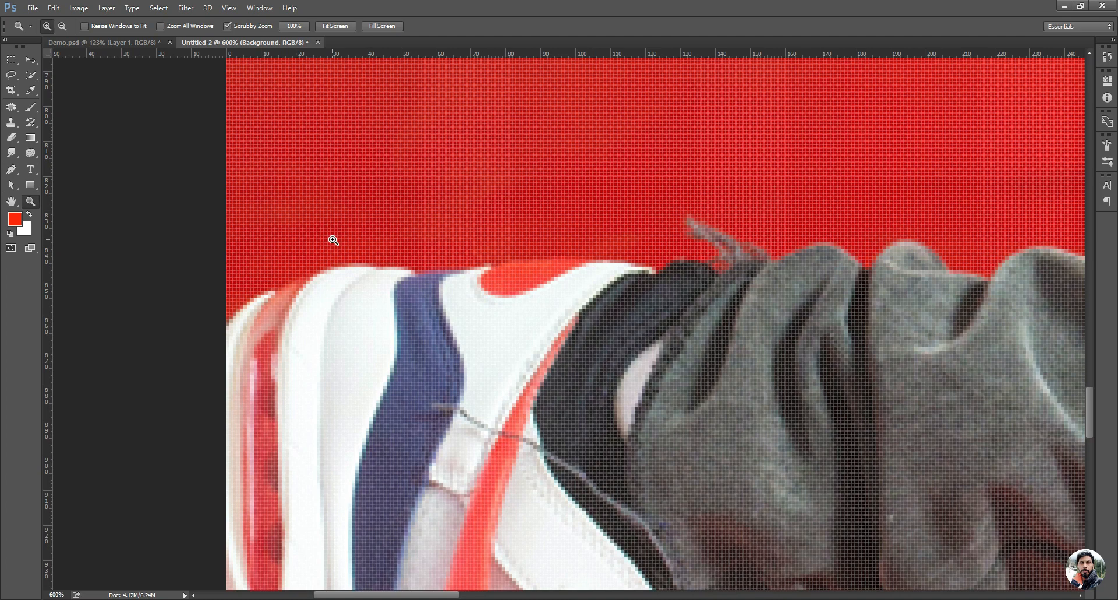
pyautogui.click(333, 241)
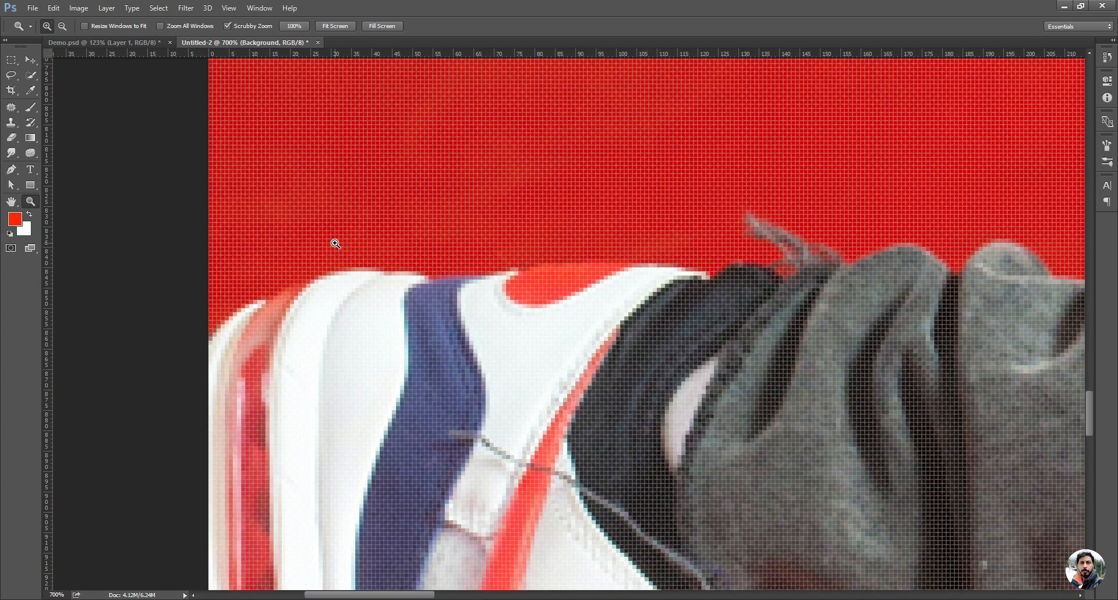
# Zoom out and back in around the shoe heel, varying the magnification between 400% and 600%
pyautogui.keyDown('alt'); pyautogui.click(336, 243); pyautogui.keyUp('alt')
pyautogui.keyDown('alt'); pyautogui.click(336, 245); pyautogui.keyUp('alt')
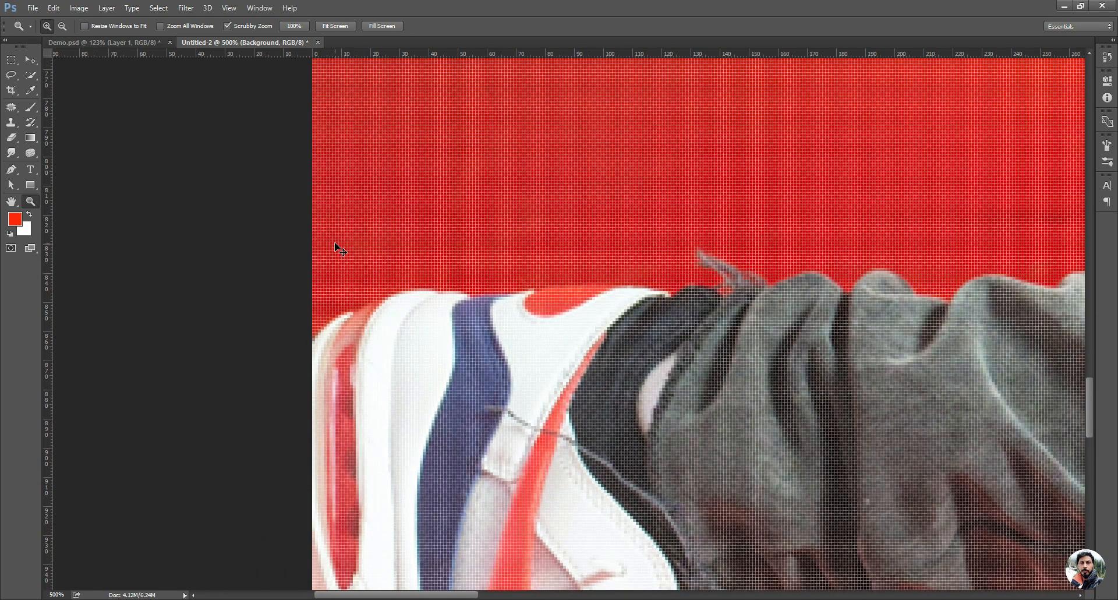
pyautogui.click(336, 245)
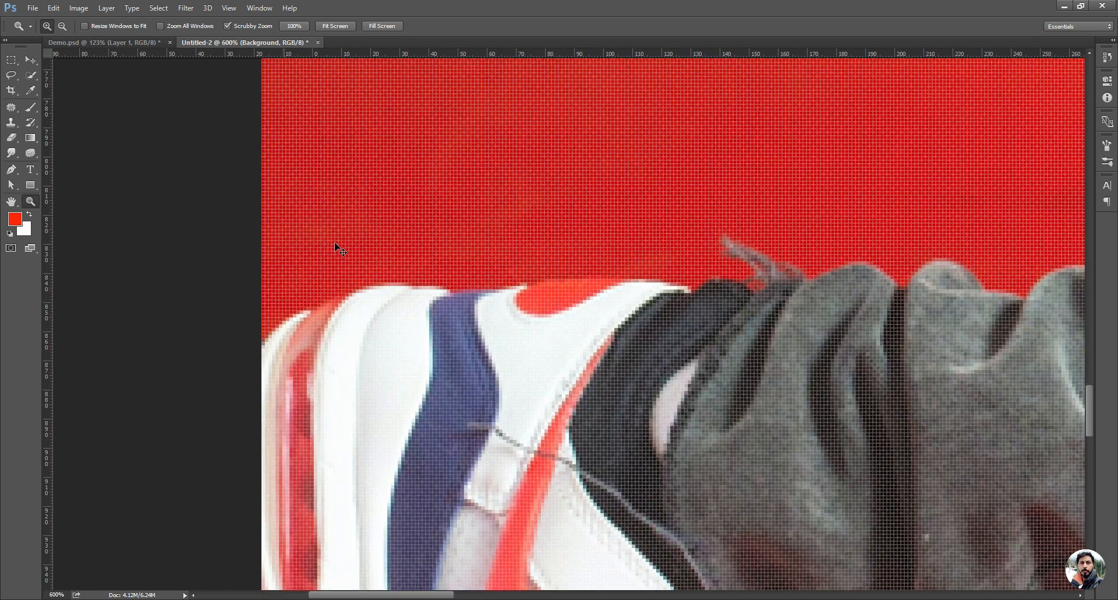
pyautogui.keyDown('alt'); pyautogui.click(337, 247); pyautogui.keyUp('alt')
pyautogui.keyDown('alt'); pyautogui.click(338, 247); pyautogui.keyUp('alt')
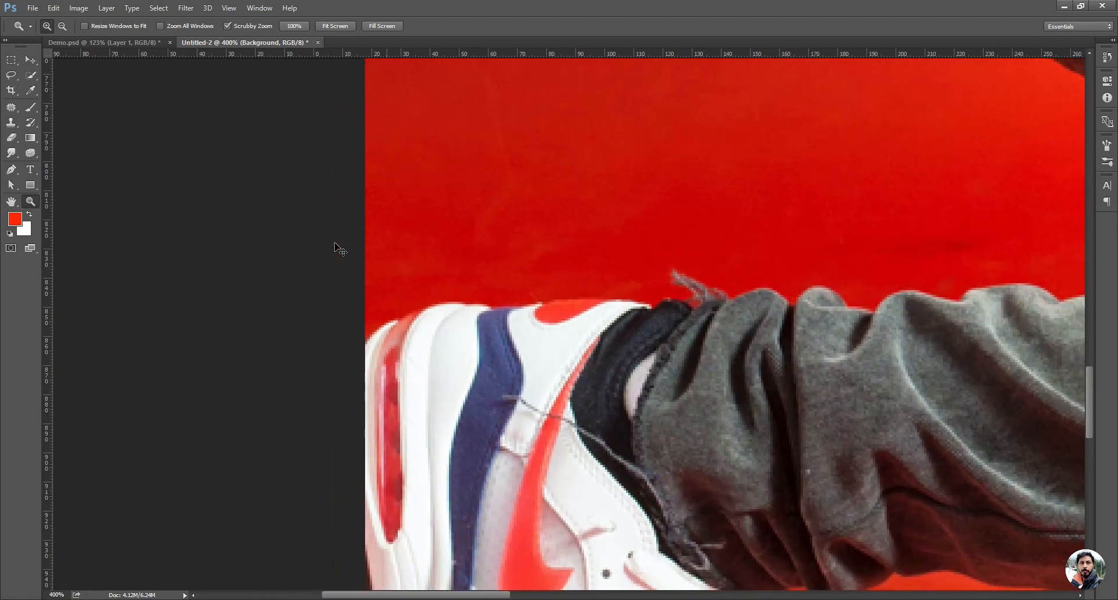
pyautogui.click(338, 247)
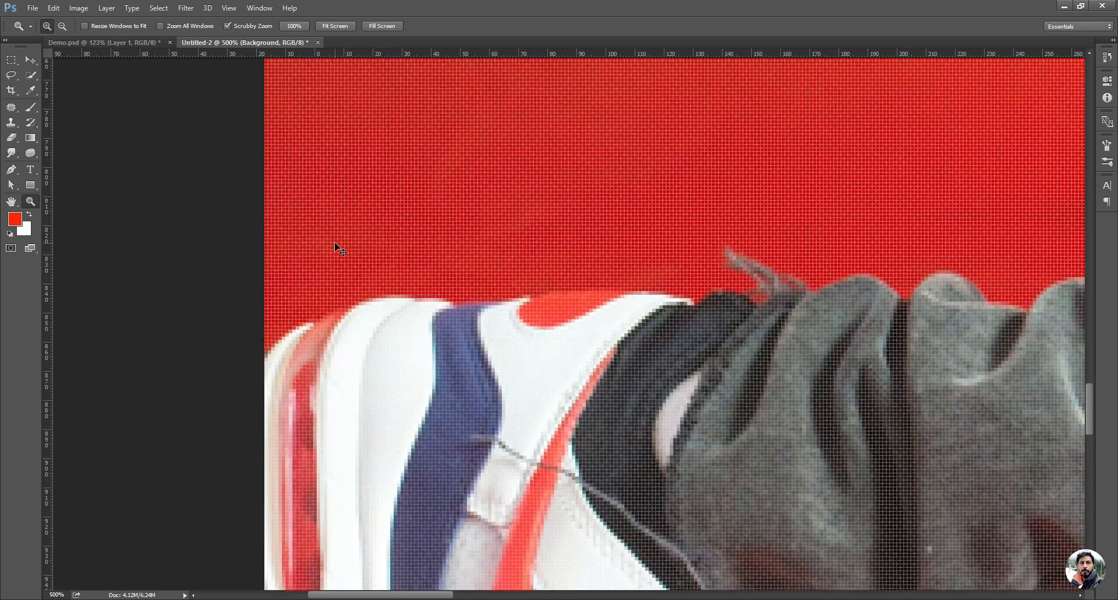
pyautogui.click(338, 247)
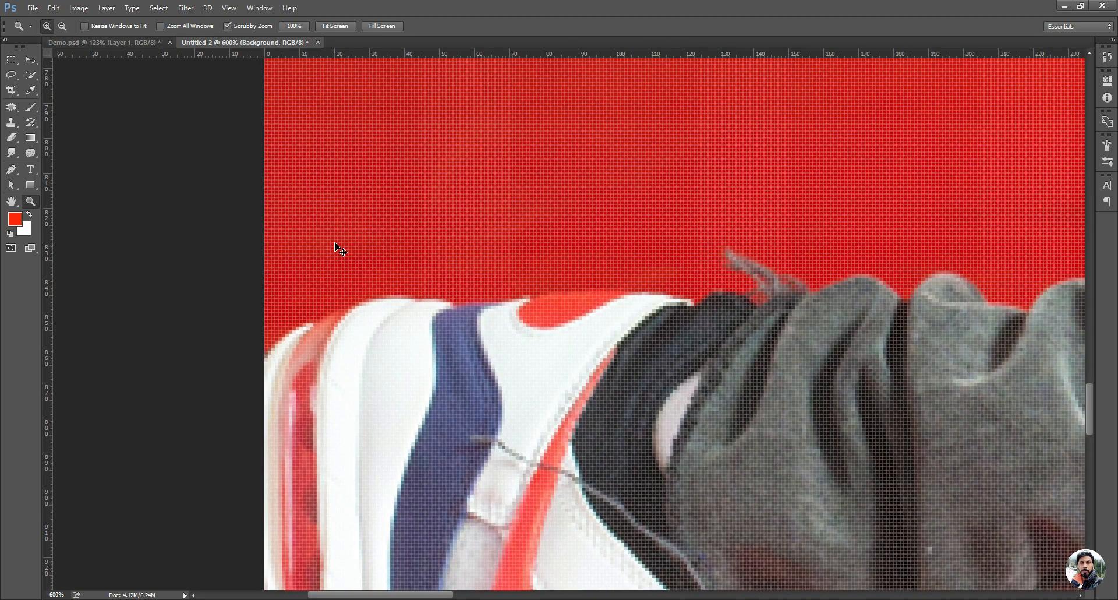
# Fit the whole photo in the window and magnify the shoe heel again with Scrubby Zoom to about 411%
pyautogui.hotkey('ctrl', '0')
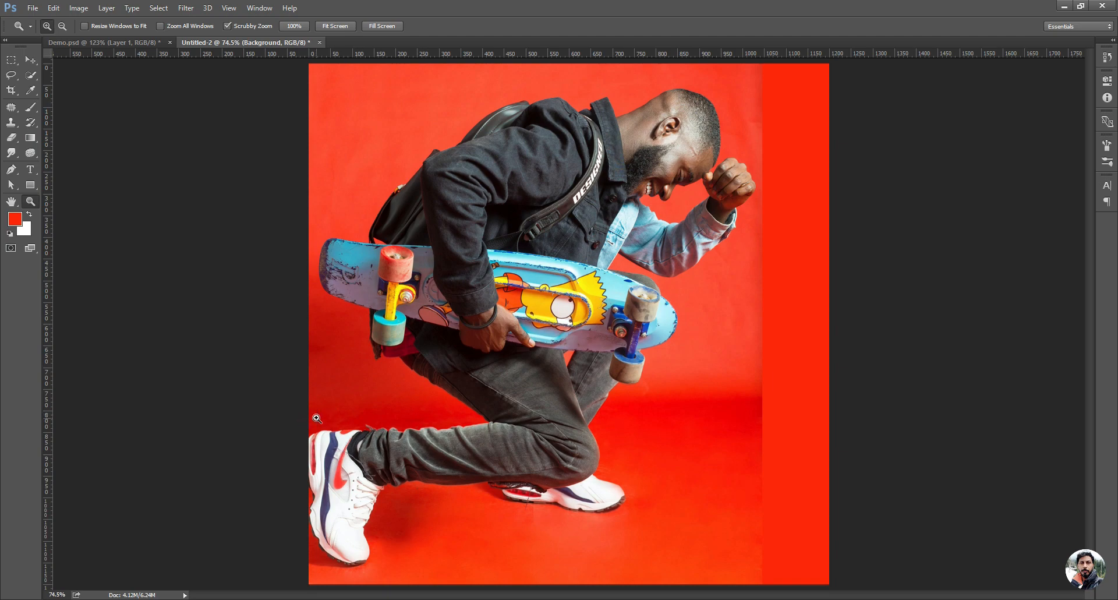
pyautogui.moveTo(314, 405); pyautogui.dragTo(422, 399)
pyautogui.moveTo(597, 374); pyautogui.dragTo(609, 344)
pyautogui.moveTo(579, 276); pyautogui.dragTo(653, 364)
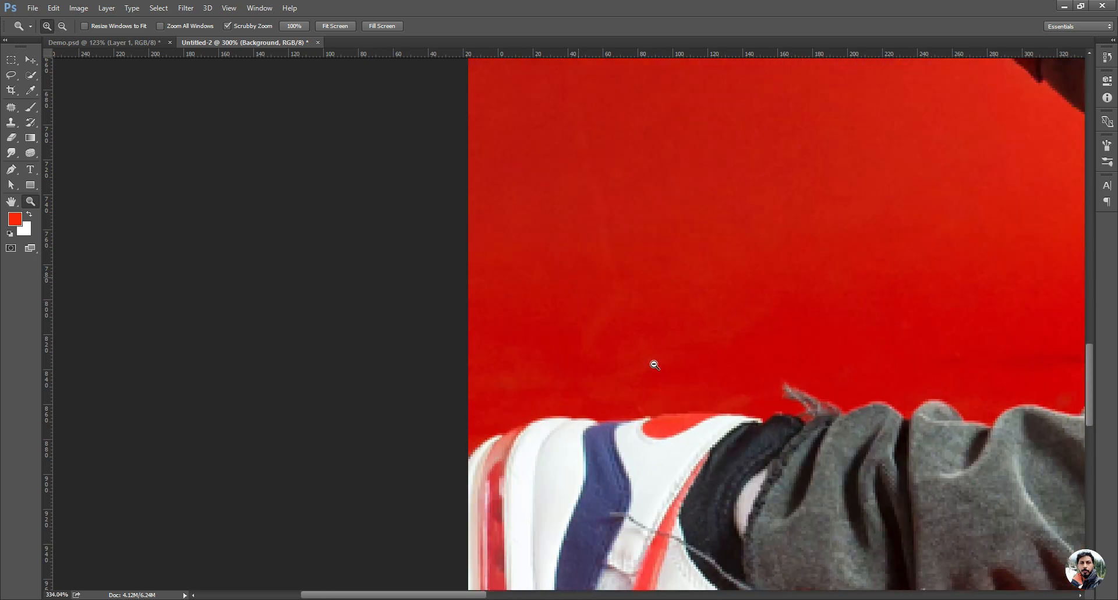
# Start a Pen tool path where the shoe heel meets the photo's left edge and extend it to the heel's red strip
pyautogui.press('p')
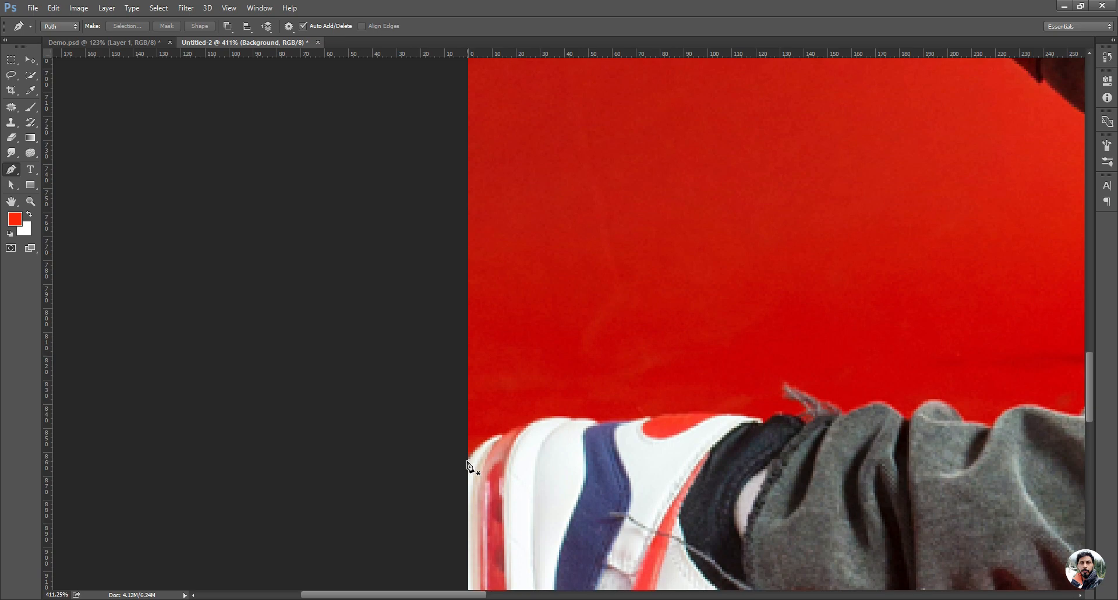
pyautogui.click(468, 461)
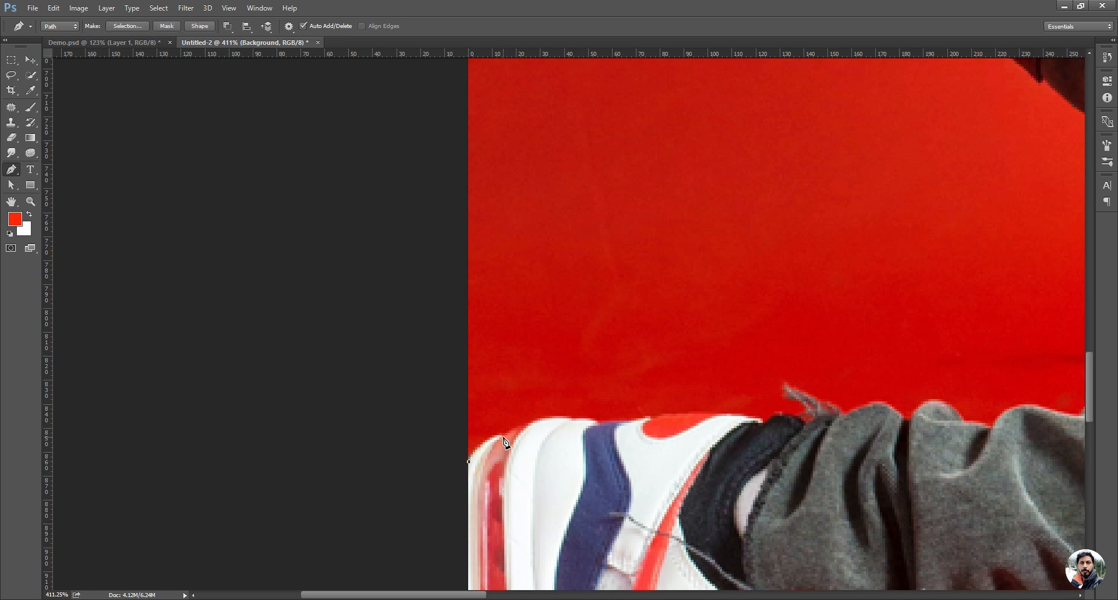
pyautogui.press('z')
pyautogui.click(515, 441)
pyautogui.click(527, 442)
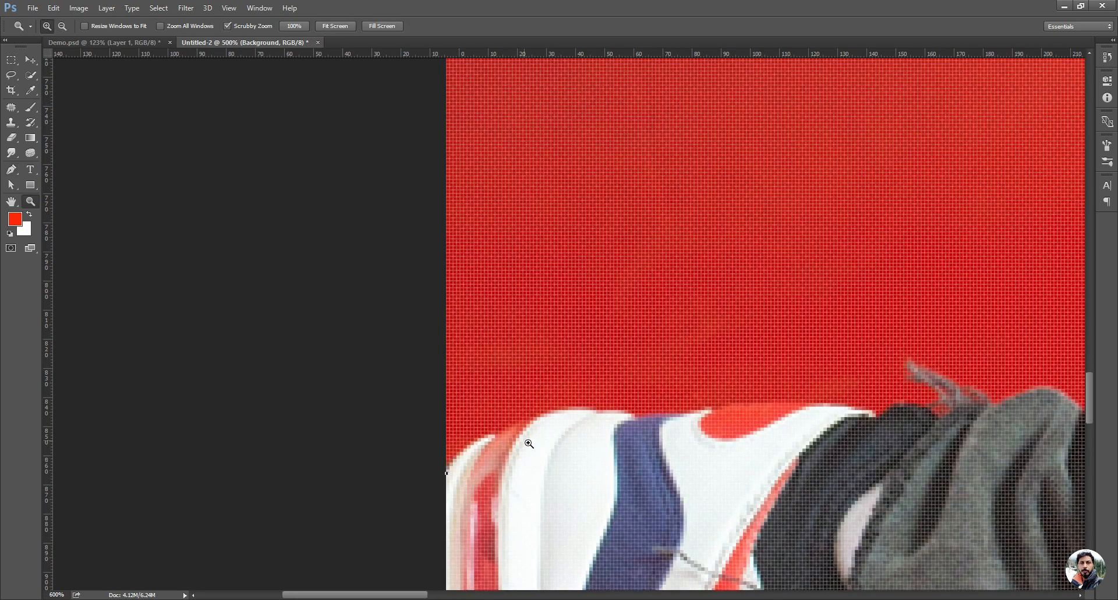
pyautogui.moveTo(529, 442); pyautogui.dragTo(500, 374)
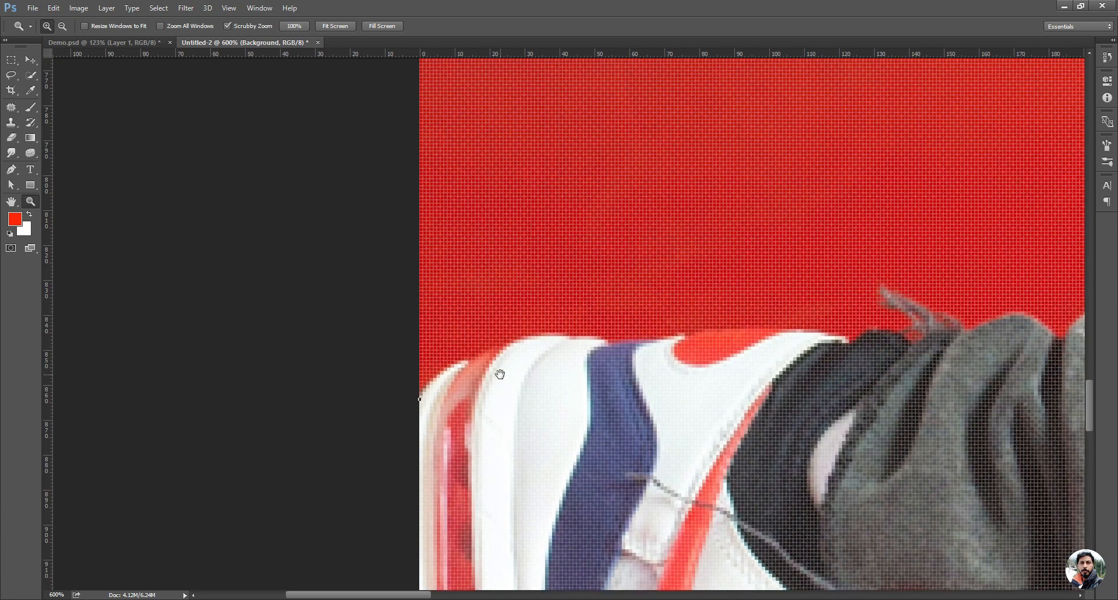
pyautogui.press('p')
pyautogui.click(420, 399)
pyautogui.click(472, 361)
pyautogui.click(449, 377)
pyautogui.click(435, 387)
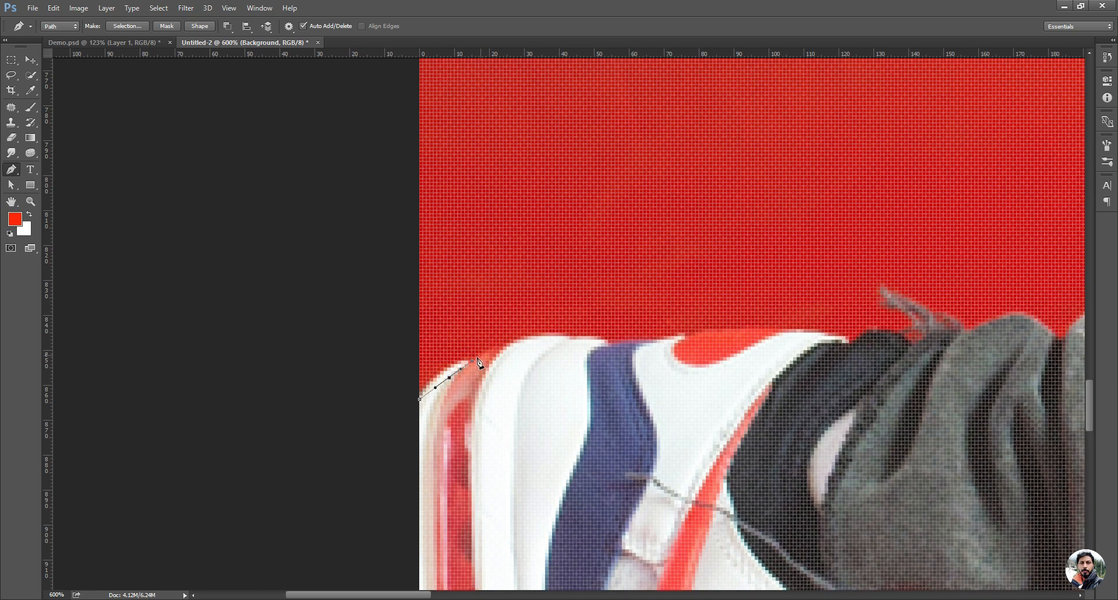
pyautogui.press('z')
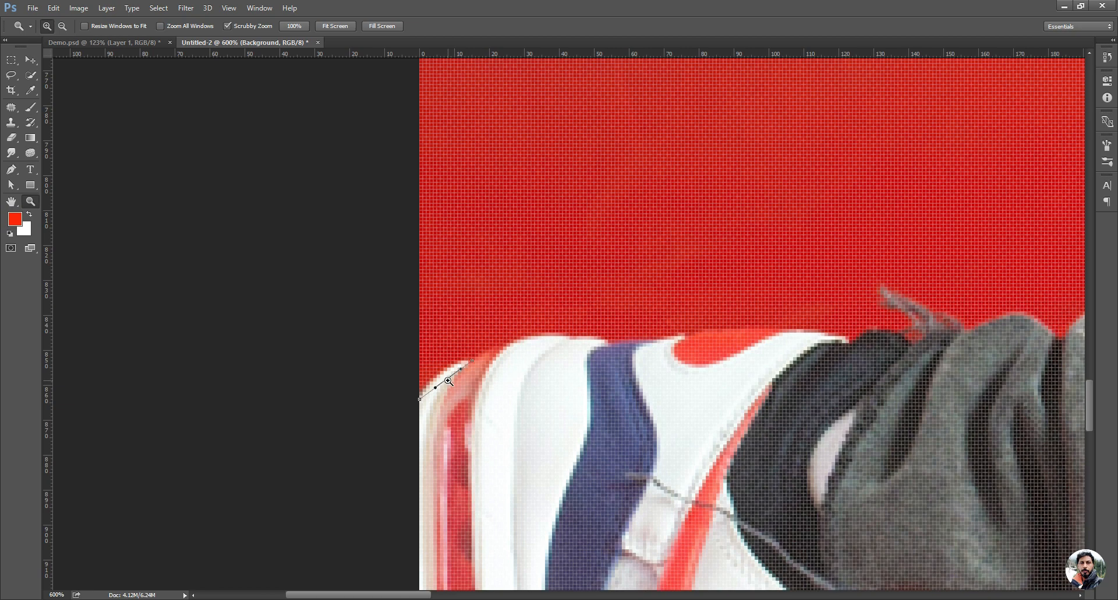
pyautogui.hotkey('ctrl', 'alt', 'z')
pyautogui.hotkey('ctrl', 'alt', 'z')
# Add one anchor point midway along the heel segment and shift it with Direct Selection to follow the heel's curve
pyautogui.press('p')
pyautogui.click(445, 381)
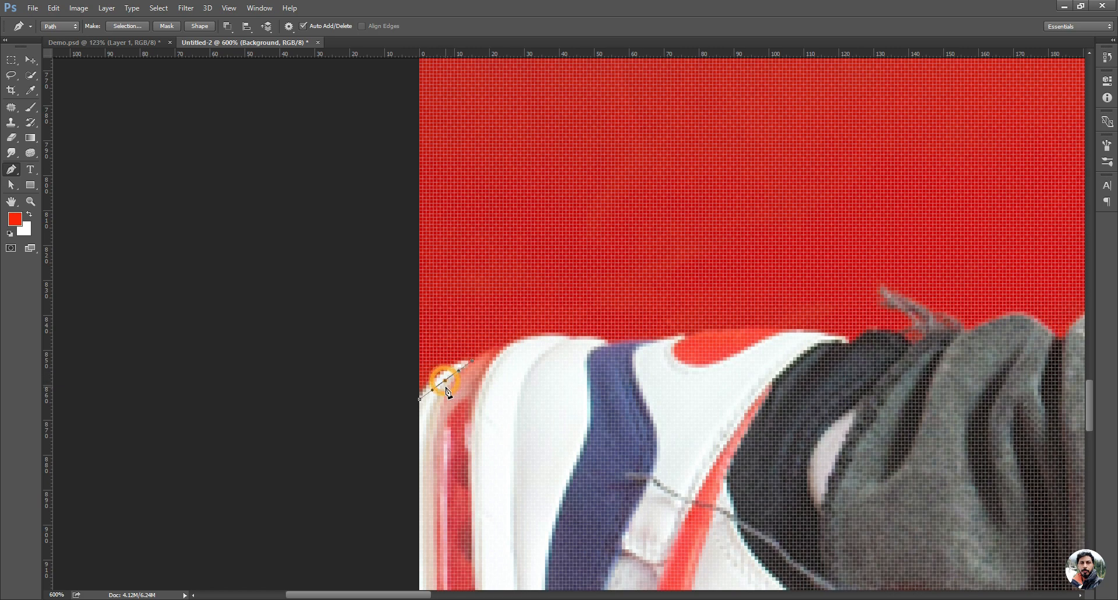
pyautogui.press('a')
pyautogui.moveTo(445, 381); pyautogui.dragTo(447, 375)
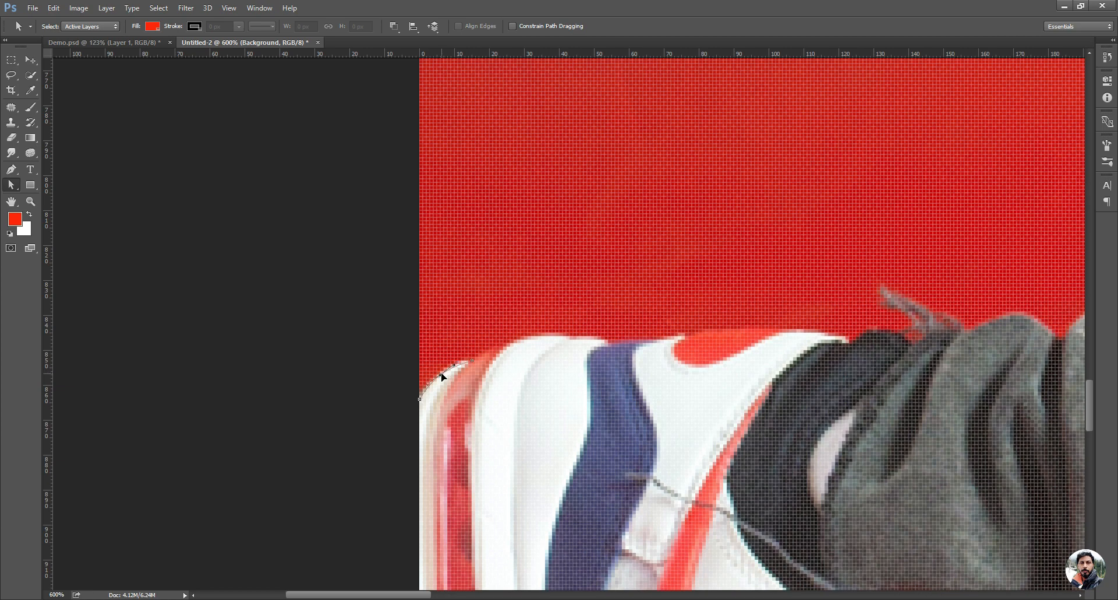
pyautogui.moveTo(442, 377); pyautogui.dragTo(446, 376)
# Extend the path to the shoe's navy stripe and curve the segment over the heel using an added middle anchor point
pyautogui.press('p')
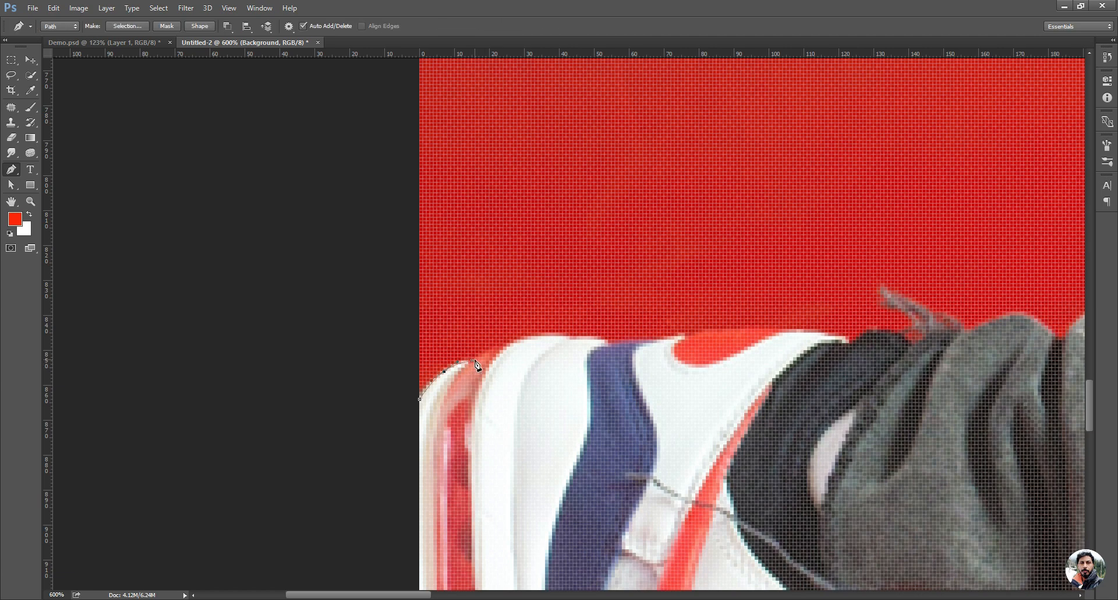
pyautogui.click(611, 344)
pyautogui.click(539, 354)
pyautogui.press('a')
pyautogui.moveTo(540, 352); pyautogui.dragTo(535, 337)
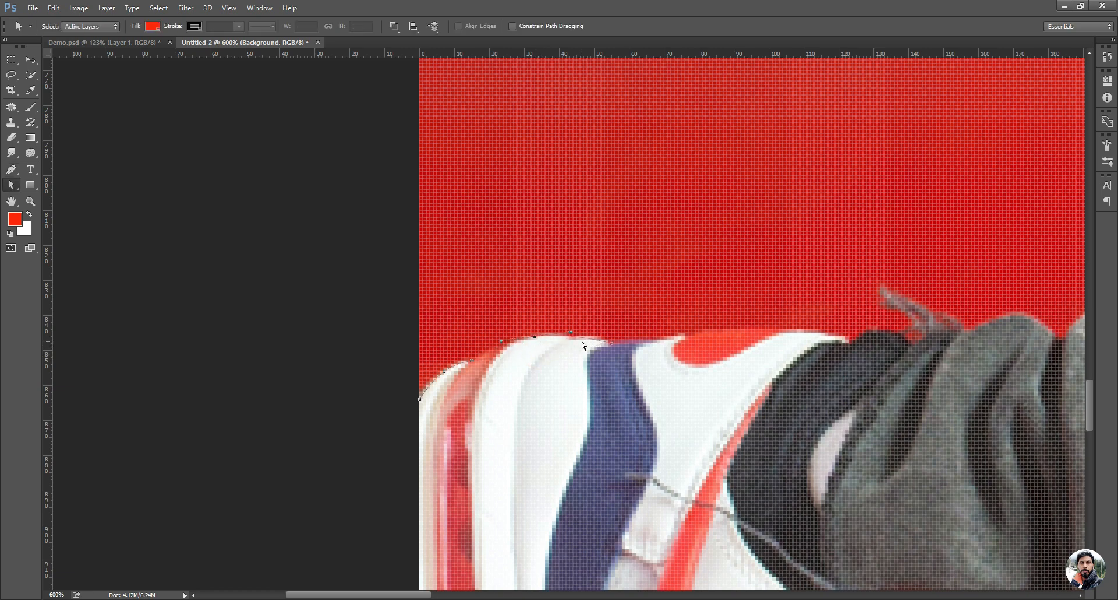
# Extend the path from the navy stripe to the black sock and raise an added middle anchor onto the red patch's edge
pyautogui.moveTo(623, 340); pyautogui.dragTo(360, 342)
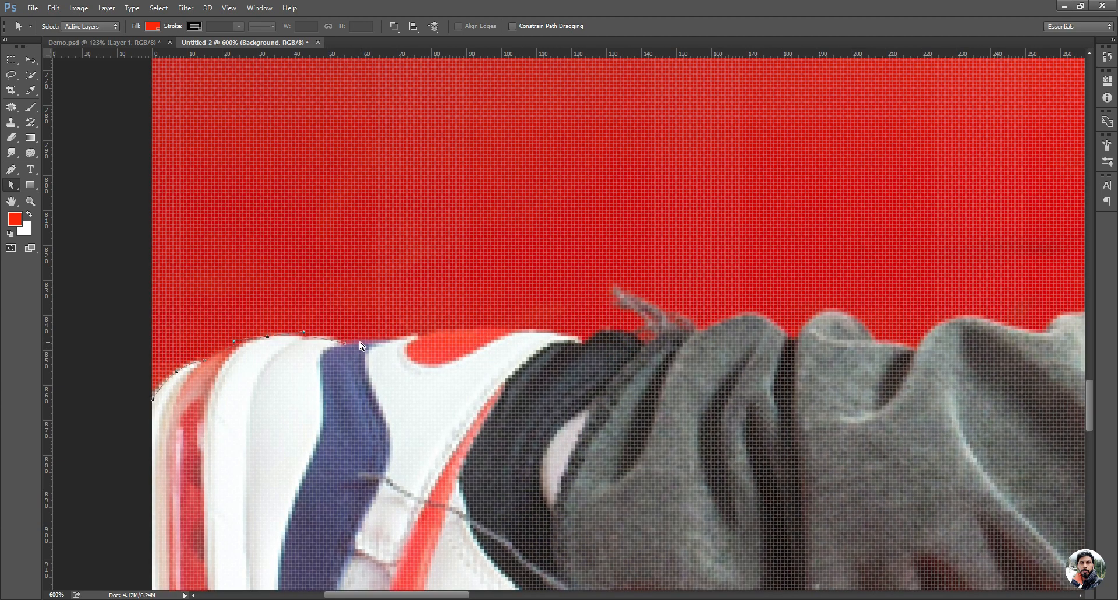
pyautogui.hotkey('ctrl', '-')
pyautogui.press('p')
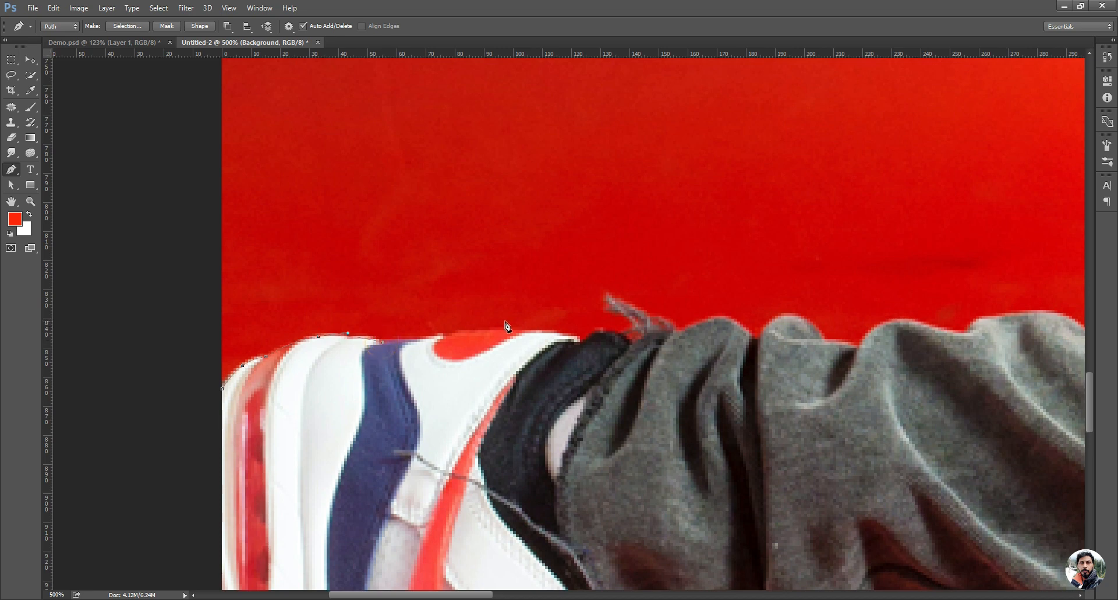
pyautogui.click(580, 337)
pyautogui.click(382, 342)
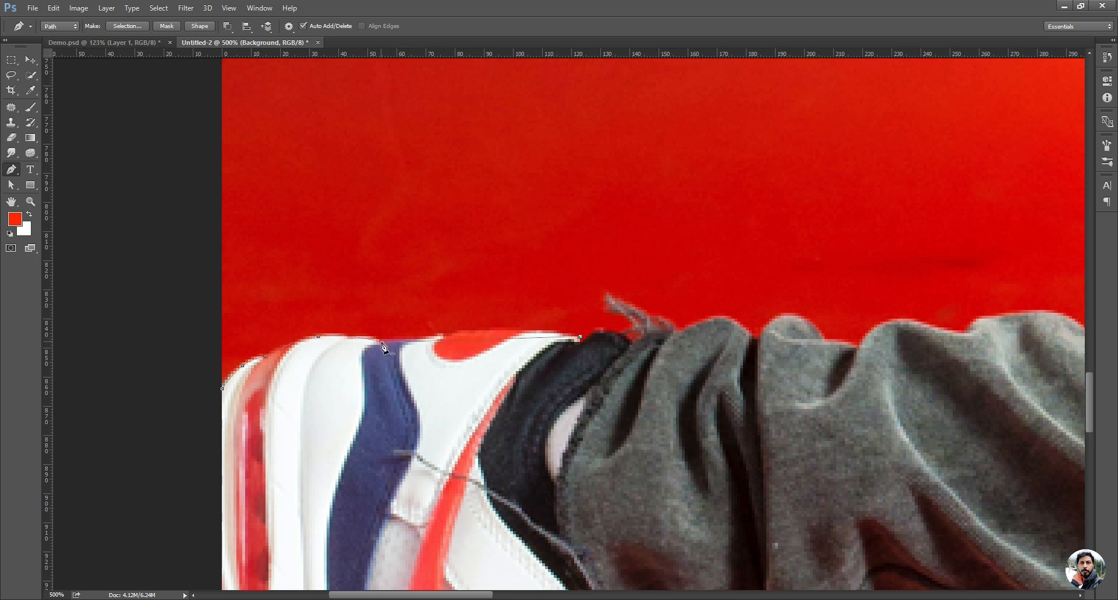
pyautogui.click(580, 337)
pyautogui.click(483, 339)
pyautogui.press('a')
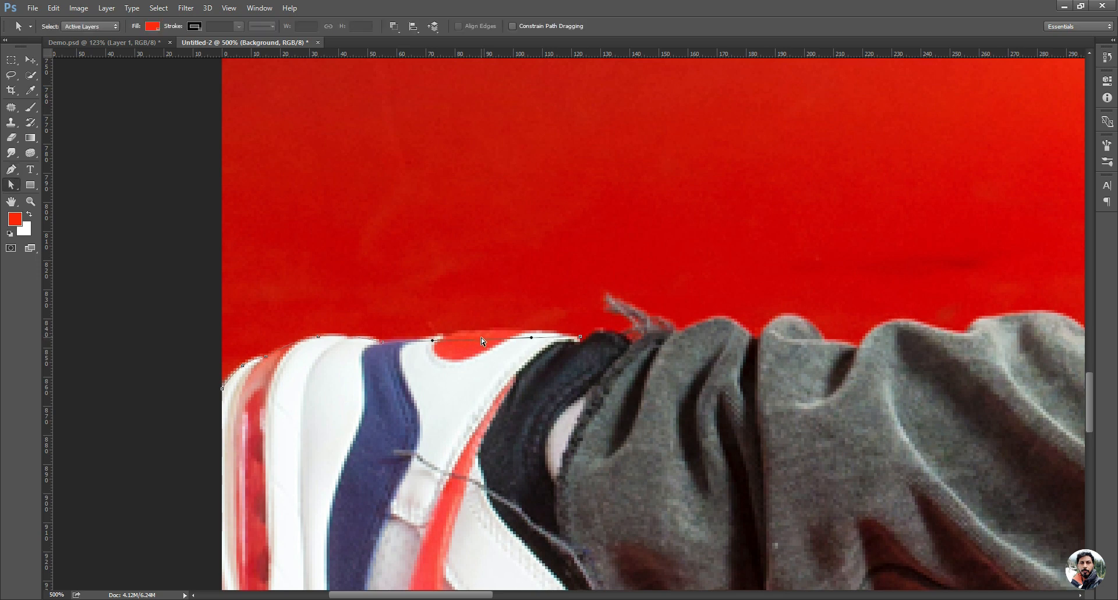
pyautogui.moveTo(481, 337); pyautogui.dragTo(486, 330)
# Extend the path across the black sock and bend it to the sock's outline with an added middle anchor point
pyautogui.moveTo(582, 345); pyautogui.dragTo(431, 390)
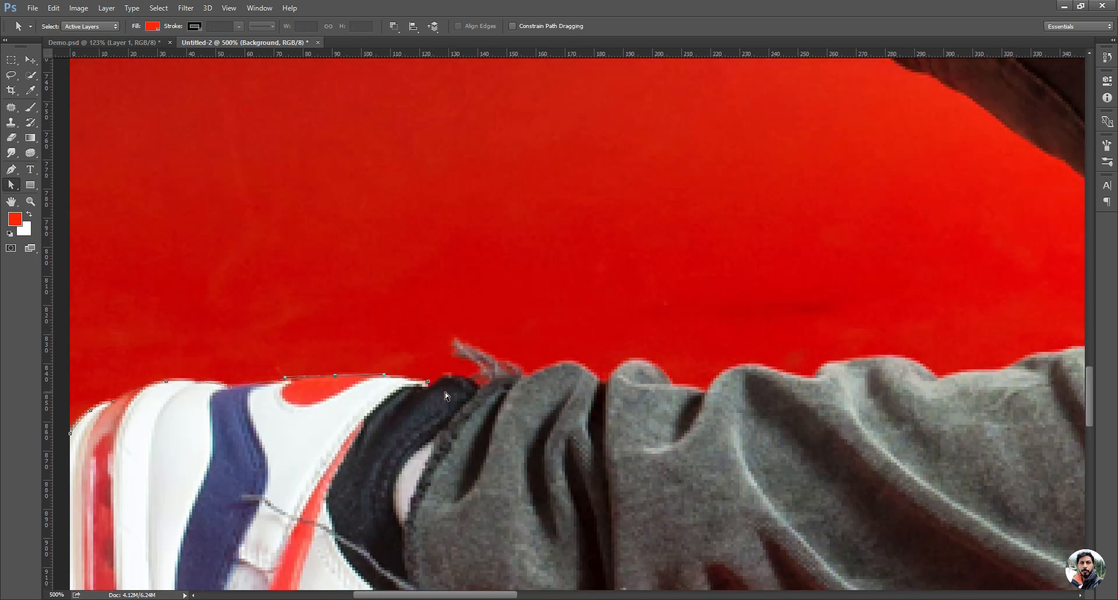
pyautogui.press('p')
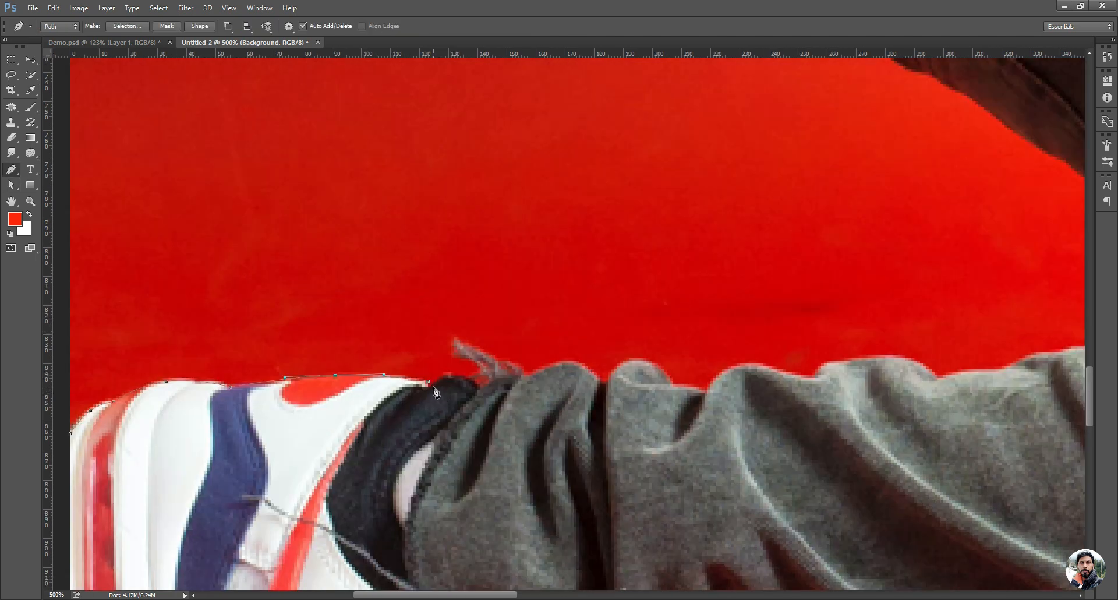
pyautogui.click(428, 383)
pyautogui.click(482, 390)
pyautogui.click(455, 390)
pyautogui.press('a')
pyautogui.moveTo(456, 389); pyautogui.dragTo(455, 378)
# Extend the path below the loose threads to the trouser cuff and bend the segment with an added middle anchor point
pyautogui.press('p')
pyautogui.click(480, 391)
pyautogui.click(522, 379)
pyautogui.click(504, 383)
pyautogui.moveTo(505, 386); pyautogui.dragTo(504, 379)
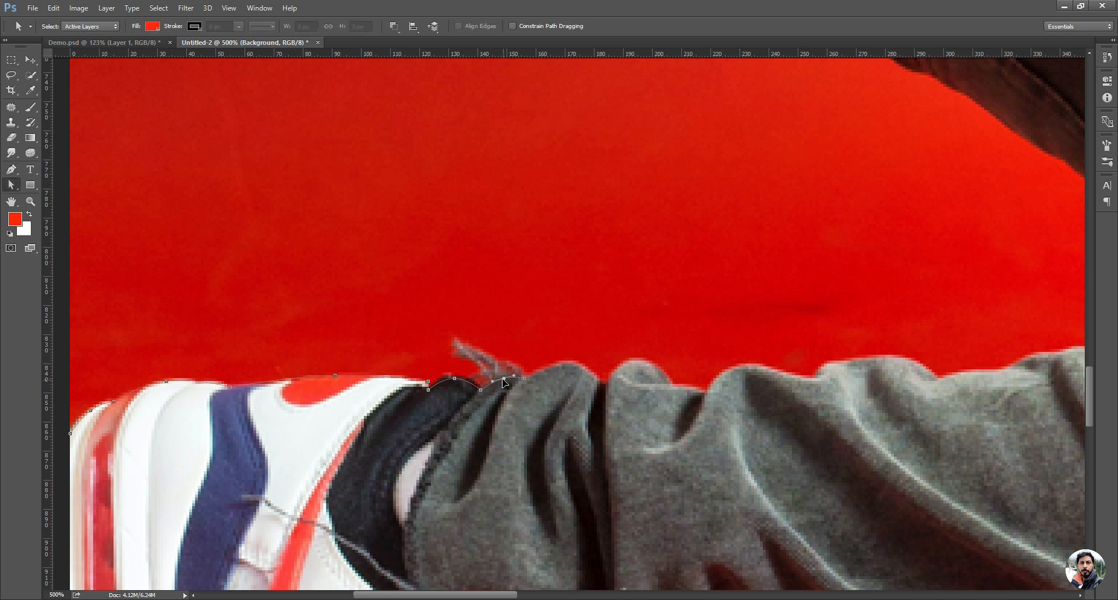
# Extend the path over the first trouser fold to the dark crease behind it
pyautogui.press('ctrl')
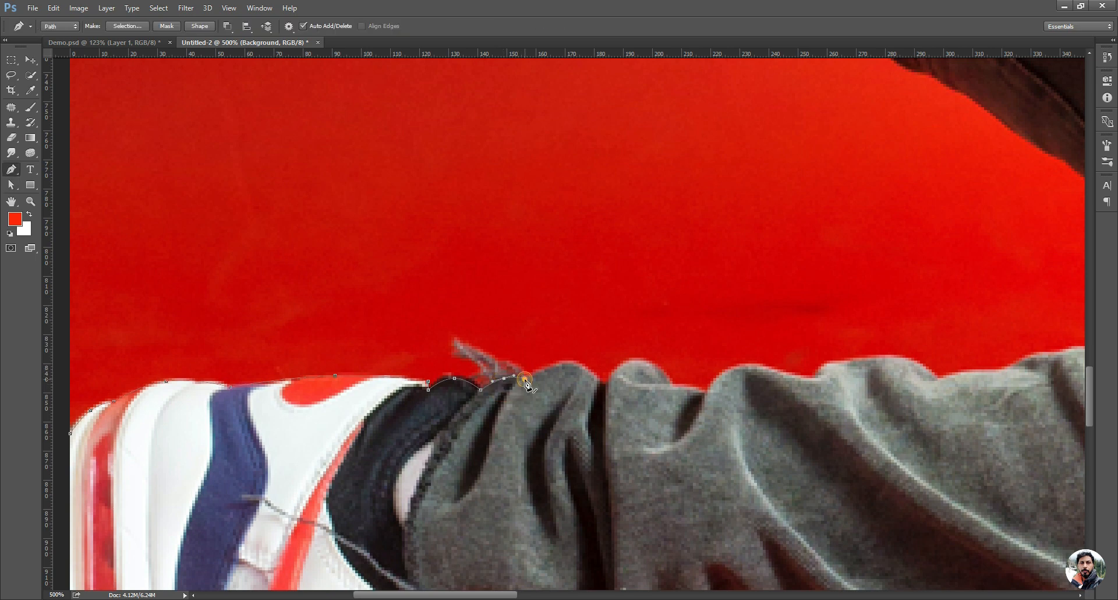
pyautogui.click(600, 382)
pyautogui.press('ctrl')
pyautogui.moveTo(562, 384); pyautogui.dragTo(362, 379)
# Extend the path across the dark crease and over the small round fold to the dip behind it, bending it with a middle anchor
pyautogui.click(363, 396)
pyautogui.click(369, 395)
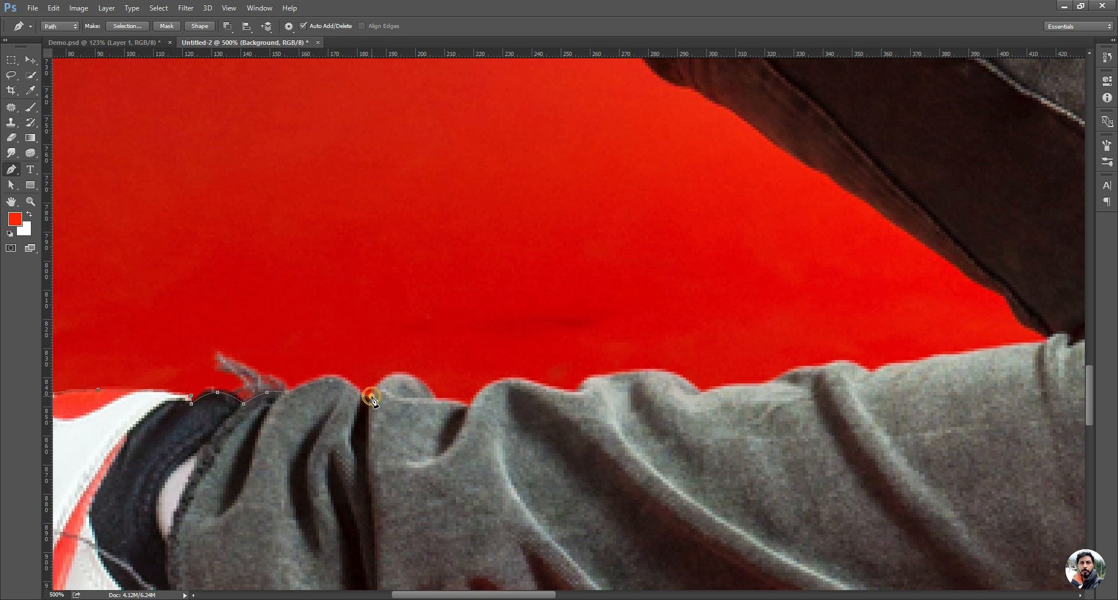
pyautogui.click(435, 398)
pyautogui.press('a')
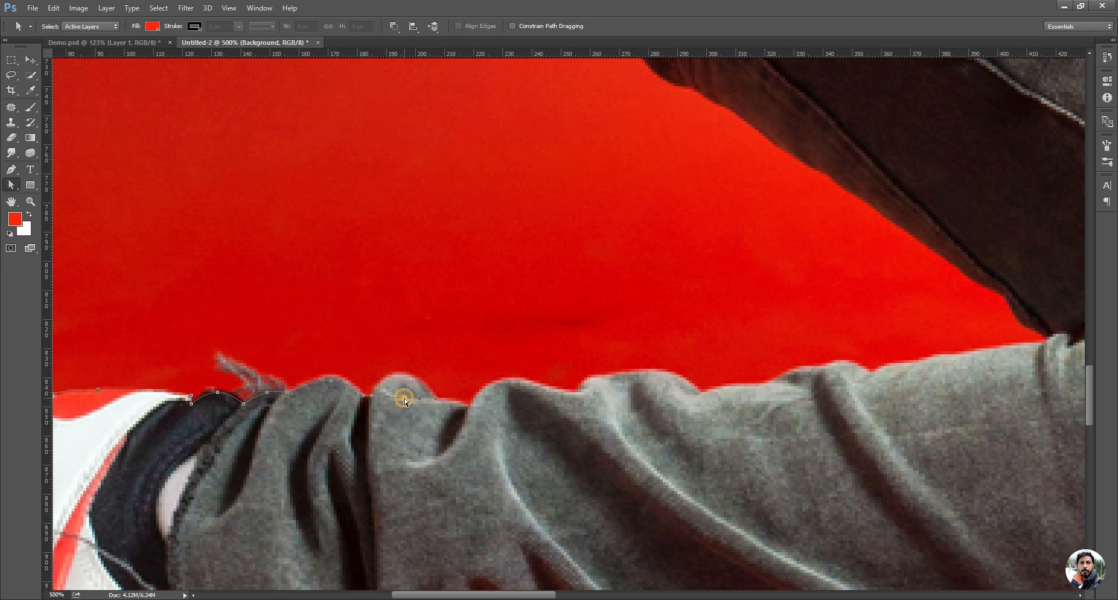
pyautogui.press('p')
pyautogui.click(434, 397)
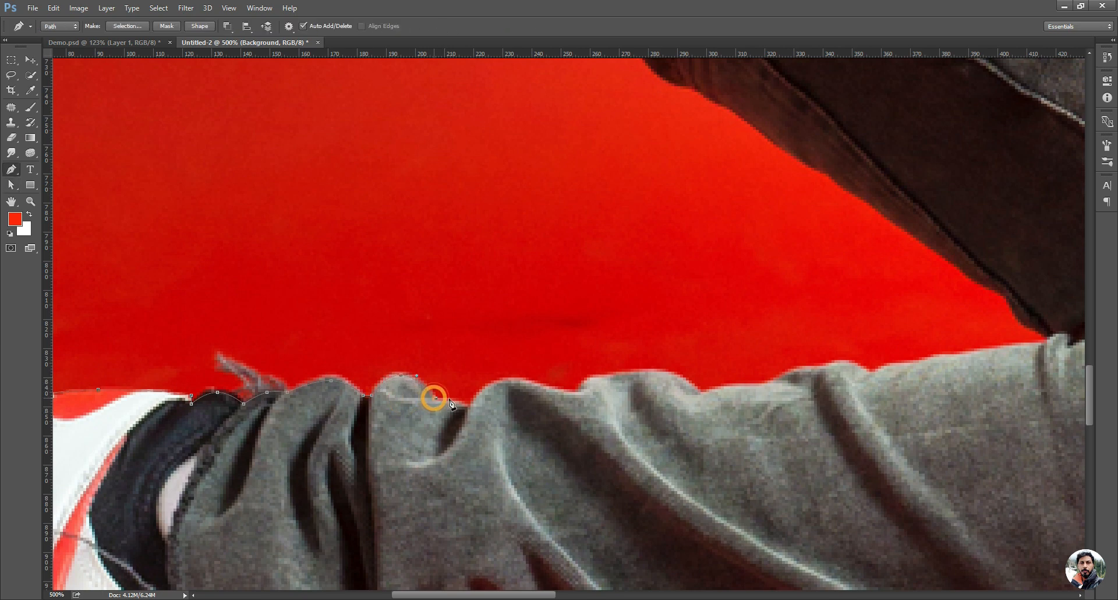
pyautogui.click(466, 407)
# Extend the path over the next trouser fold and raise an added middle anchor onto its crest, adjusting the anchor's direction handle
pyautogui.moveTo(568, 373); pyautogui.dragTo(387, 343)
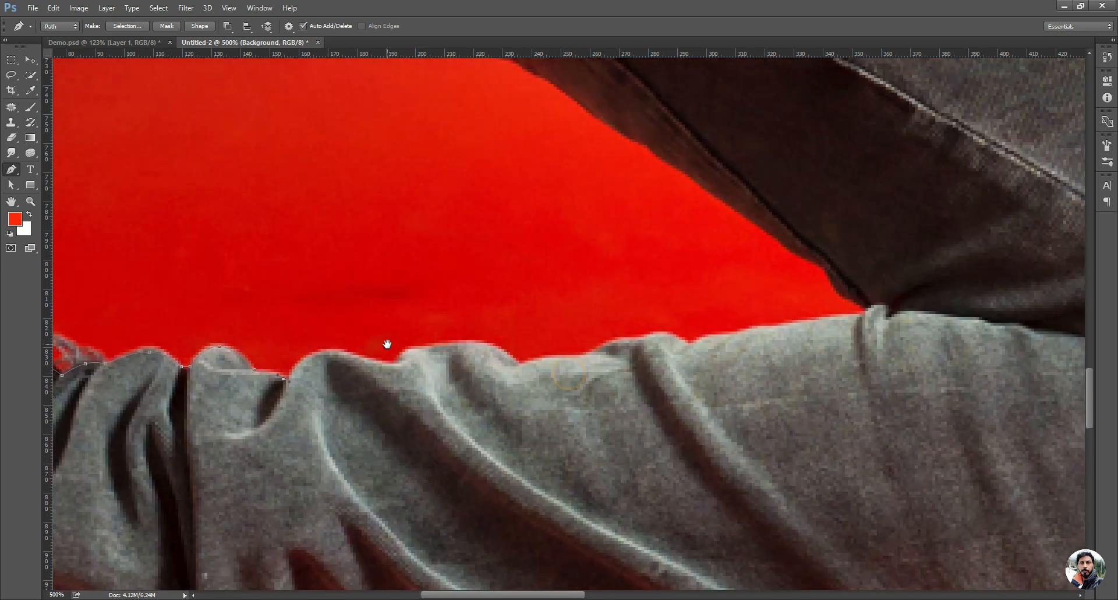
pyautogui.click(397, 364)
pyautogui.click(330, 374)
pyautogui.press('ctrl')
pyautogui.moveTo(330, 376); pyautogui.dragTo(323, 354)
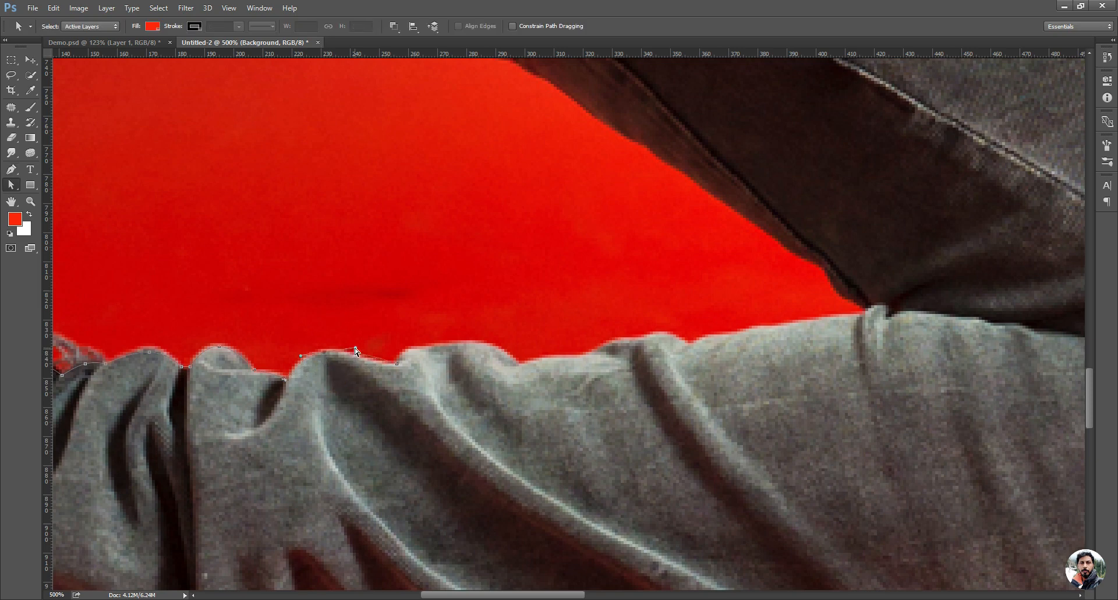
pyautogui.moveTo(356, 350); pyautogui.dragTo(347, 352)
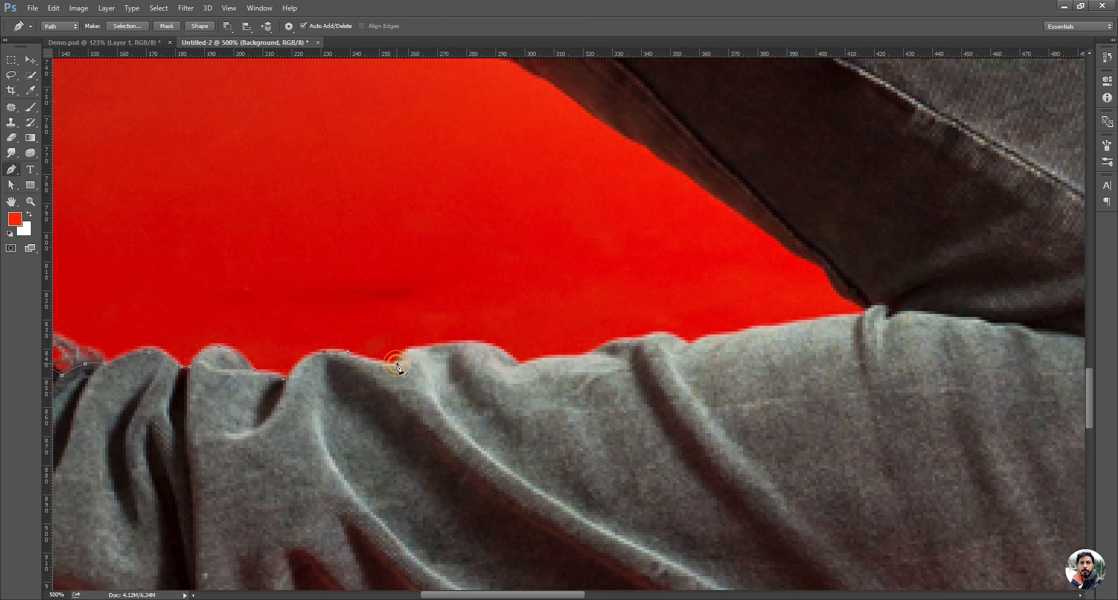
# Trace the wide fold that follows and shape its curve with an added middle anchor and its direction handles
pyautogui.moveTo(456, 365); pyautogui.dragTo(464, 347)
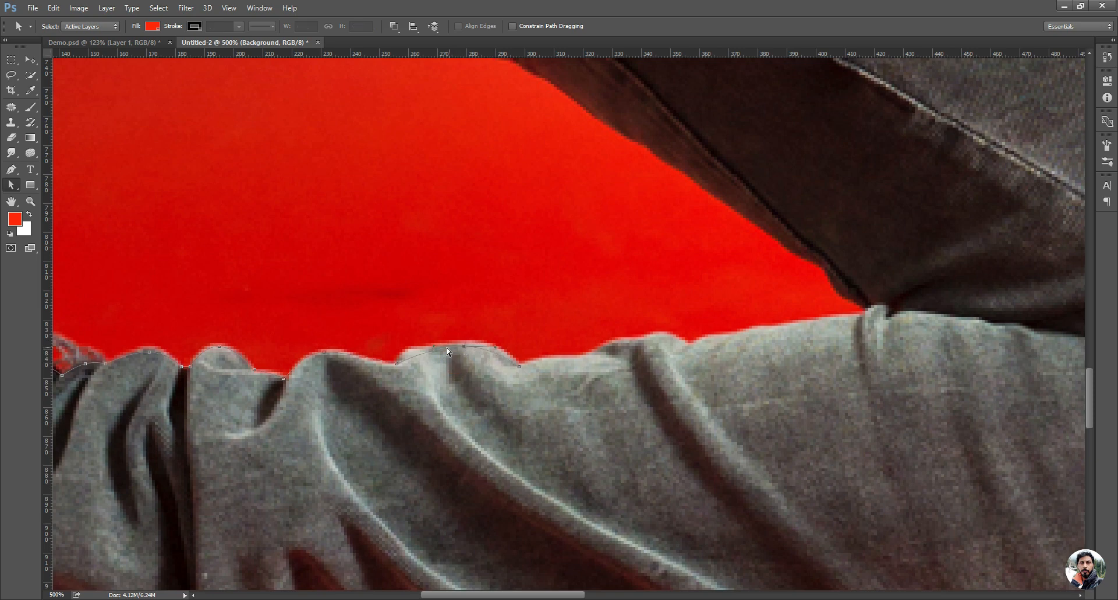
pyautogui.click(431, 343)
pyautogui.moveTo(411, 341)
pyautogui.mouseDown()
pyautogui.moveTo(344, 302)
pyautogui.moveTo(399, 328)
pyautogui.moveTo(411, 345)
pyautogui.mouseUp()
pyautogui.click(503, 348)
# Extend the path along the flat stretch and over the low fold behind it, with an added middle anchor on the fold
pyautogui.moveTo(549, 362); pyautogui.dragTo(469, 368)
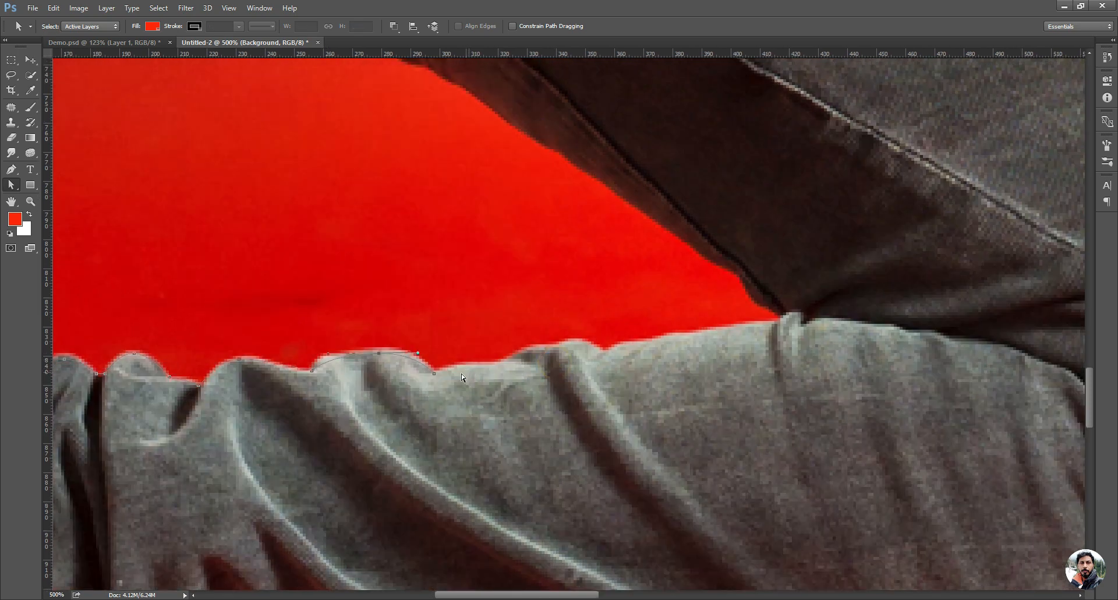
pyautogui.press('p')
pyautogui.click(434, 372)
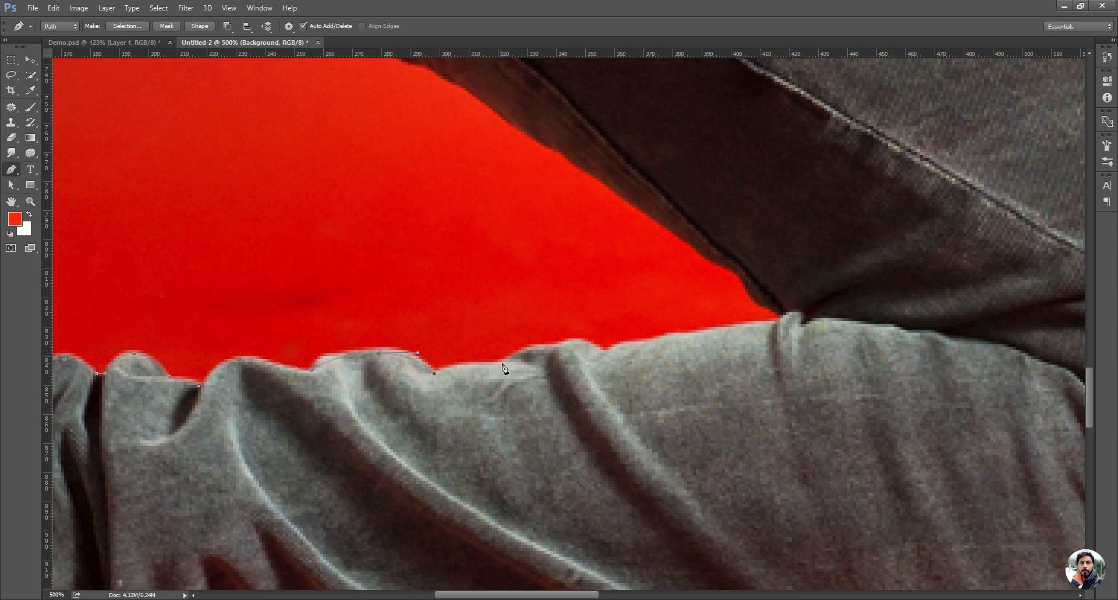
pyautogui.click(501, 361)
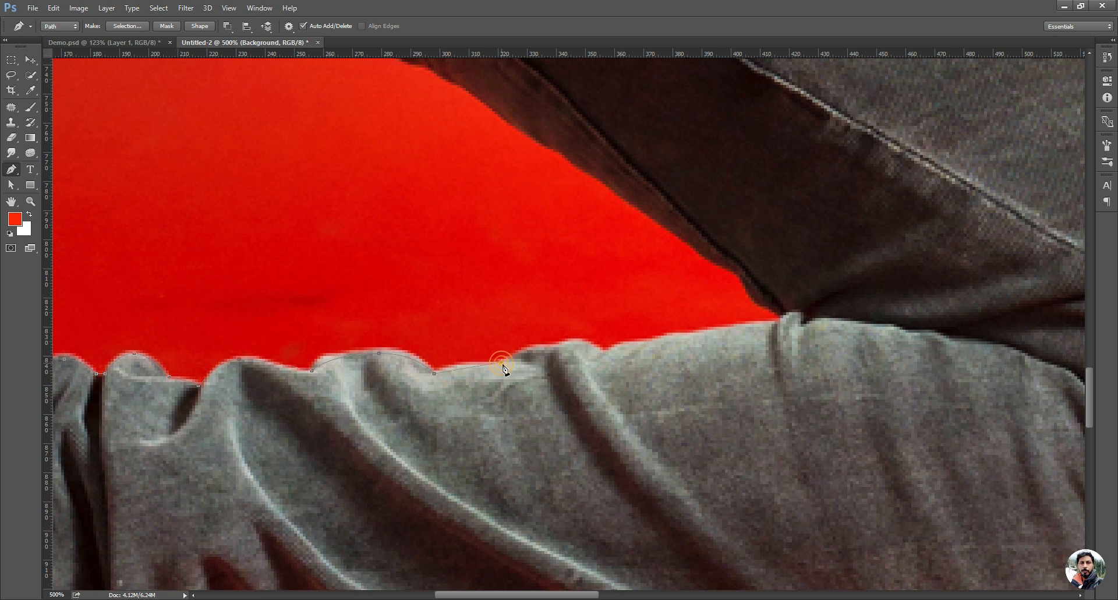
pyautogui.click(602, 349)
pyautogui.click(554, 356)
pyautogui.press('a')
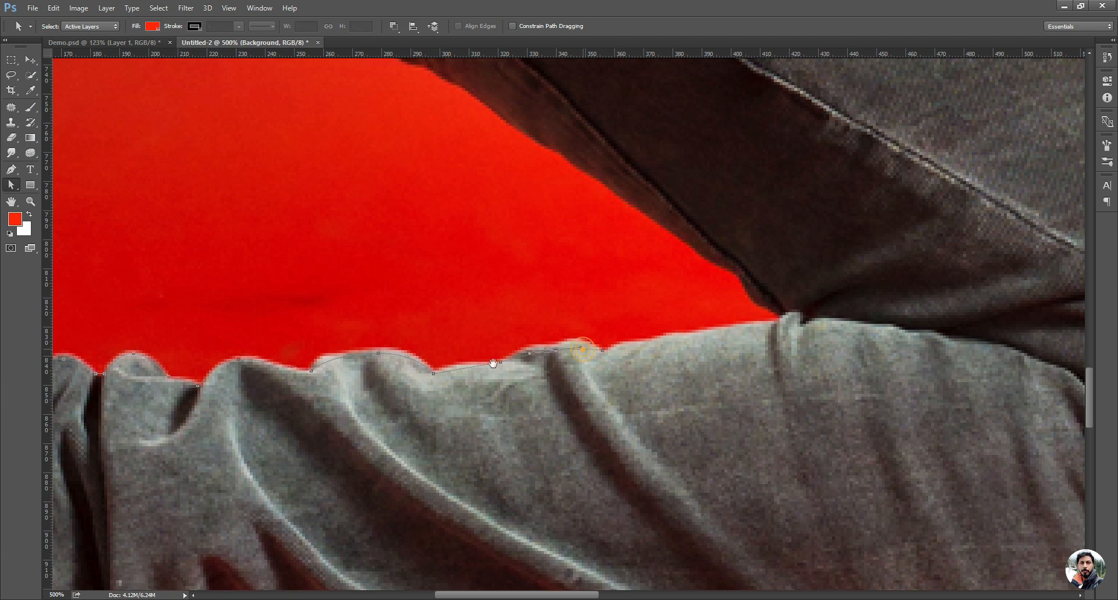
# Extend the path from the low fold along the smooth trouser edge to the corner where the two legs meet
pyautogui.moveTo(583, 348); pyautogui.dragTo(480, 365)
pyautogui.press('p')
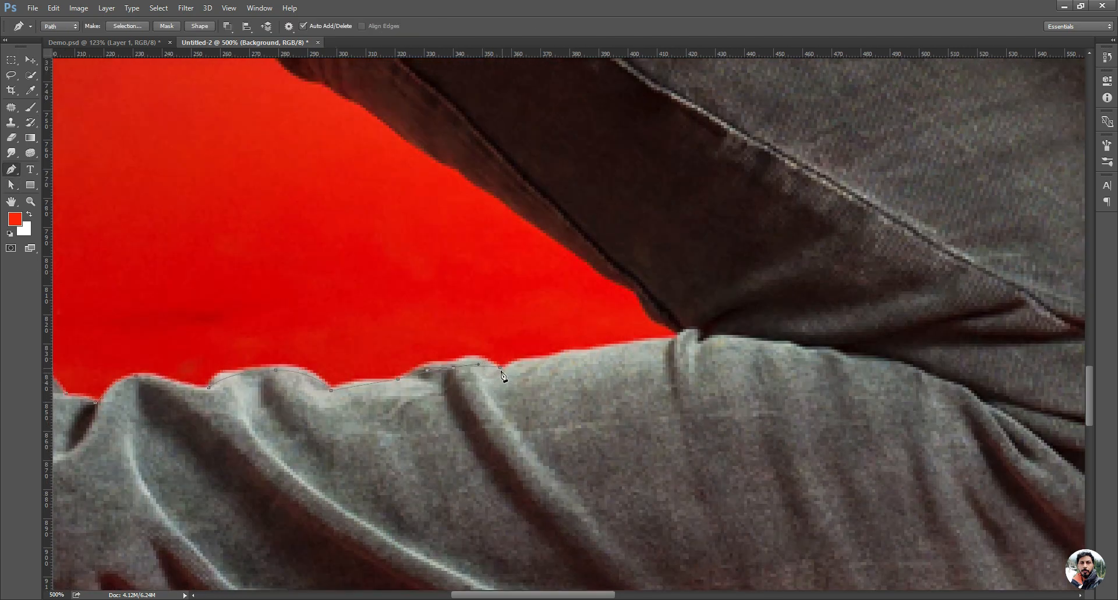
pyautogui.click(500, 368)
pyautogui.click(675, 336)
# Turn the path up the dark trouser leg with a short segment and fit an added middle anchor to its edge
pyautogui.moveTo(635, 353); pyautogui.dragTo(490, 397)
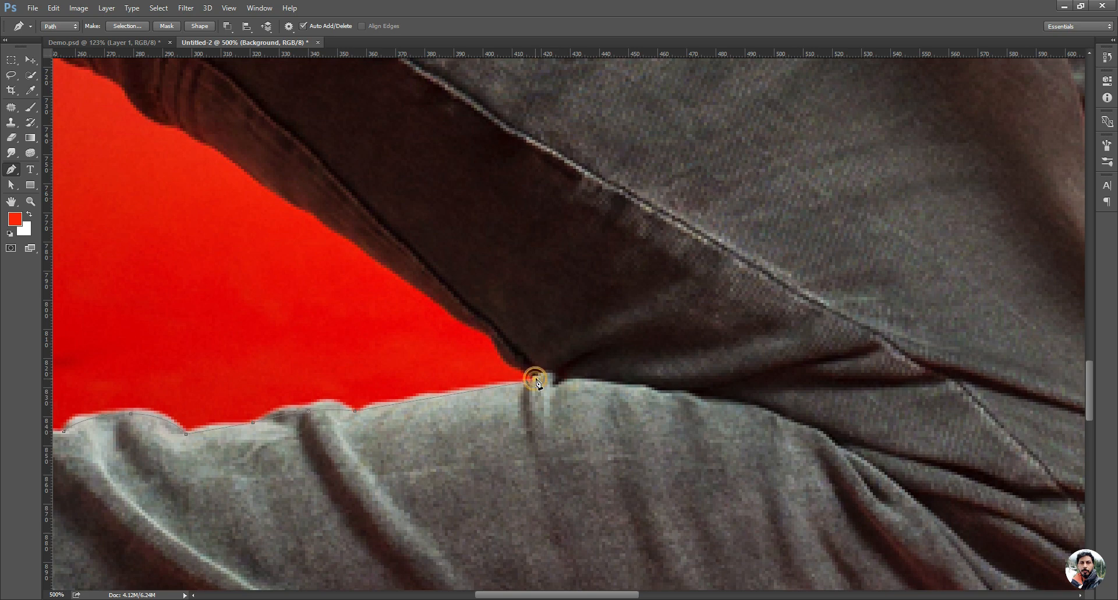
pyautogui.click(494, 338)
pyautogui.click(515, 359)
pyautogui.press('ctrl')
pyautogui.moveTo(515, 358); pyautogui.dragTo(509, 361)
pyautogui.click(468, 324)
# Extend the path up the long edge of the dark trouser leg to the first knee wrinkle and add a middle anchor
pyautogui.moveTo(713, 445); pyautogui.dragTo(959, 565)
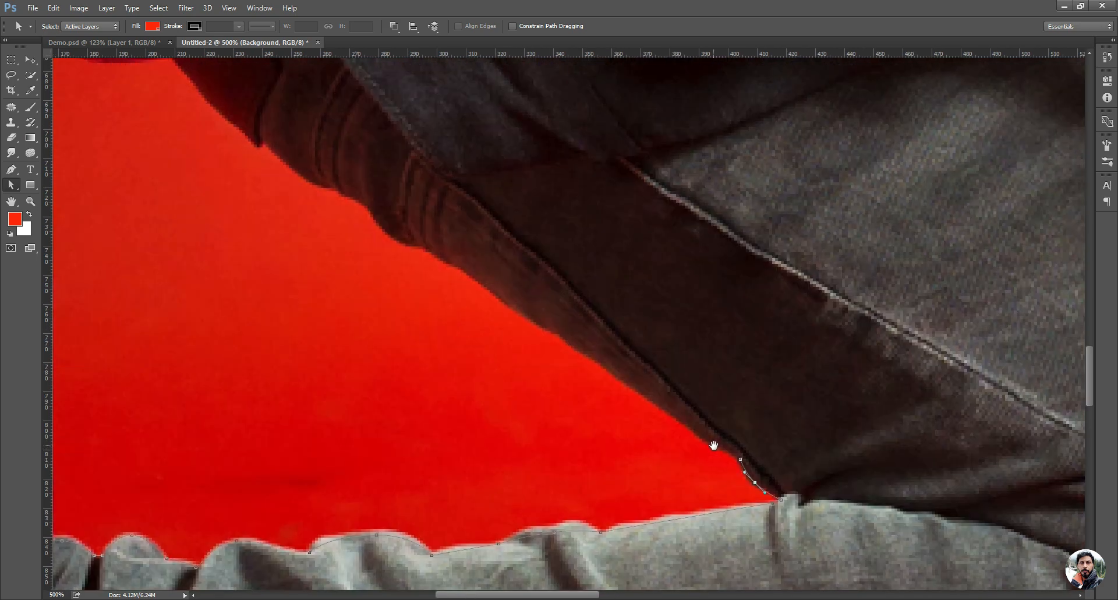
pyautogui.press('p')
pyautogui.click(426, 250)
pyautogui.click(545, 326)
pyautogui.press('a')
pyautogui.click(545, 326)
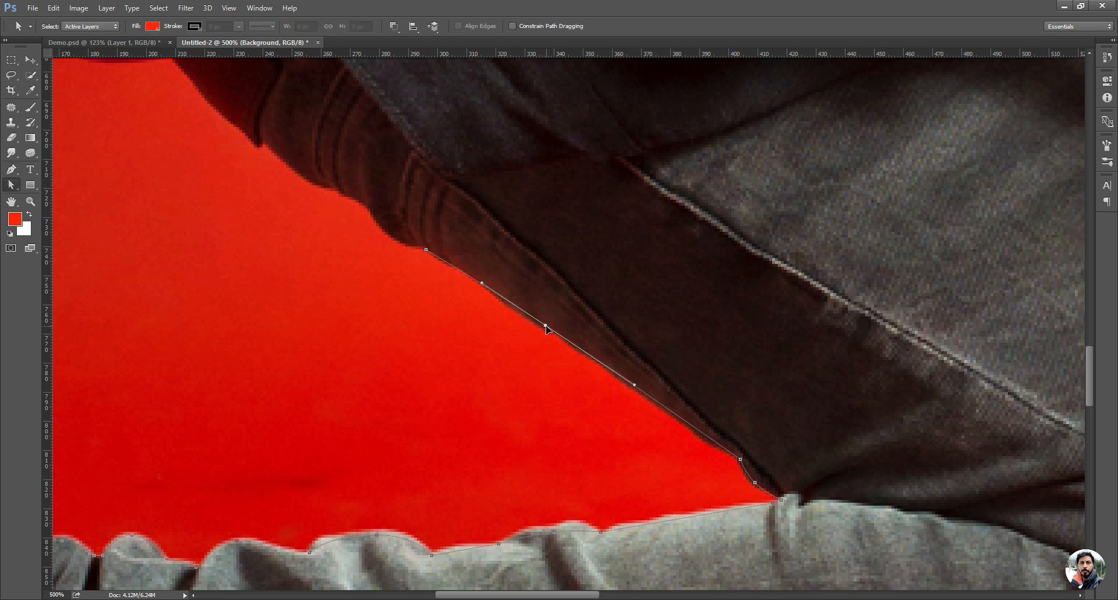
# Trace the dark trouser leg's wrinkles with curved segments up to the small notch in its edge
pyautogui.moveTo(466, 256); pyautogui.dragTo(790, 433)
pyautogui.press('z')
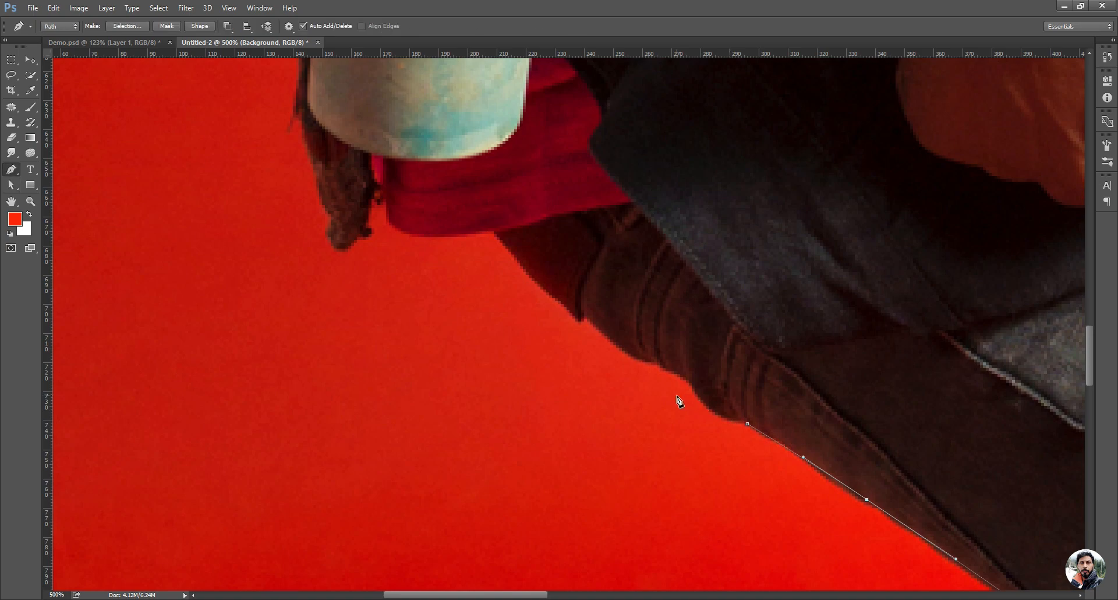
pyautogui.click(700, 382)
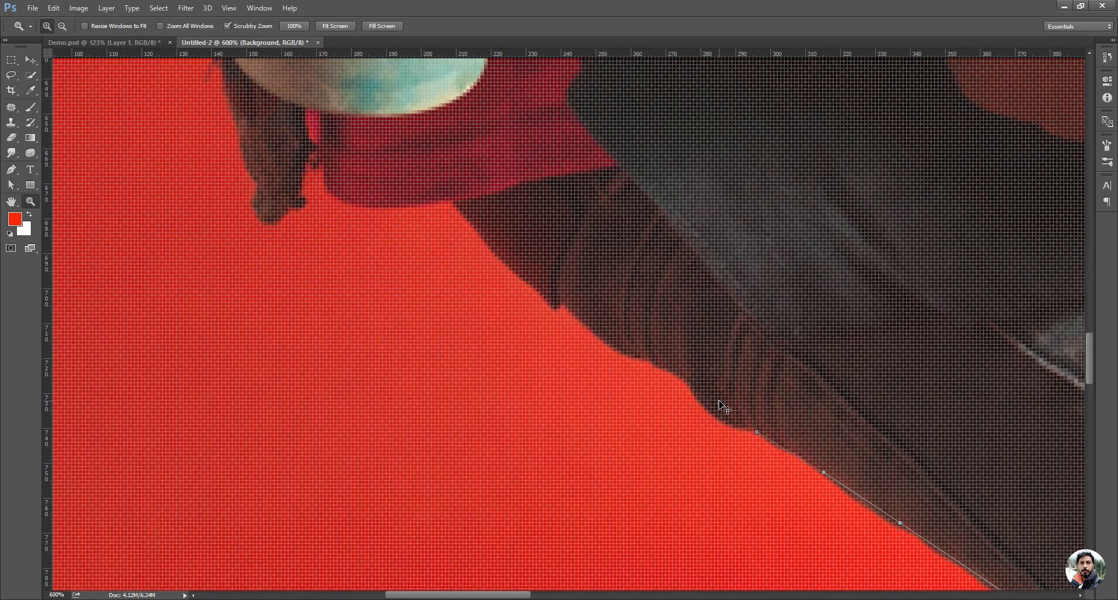
pyautogui.hotkey('ctrl', '-')
pyautogui.press('p')
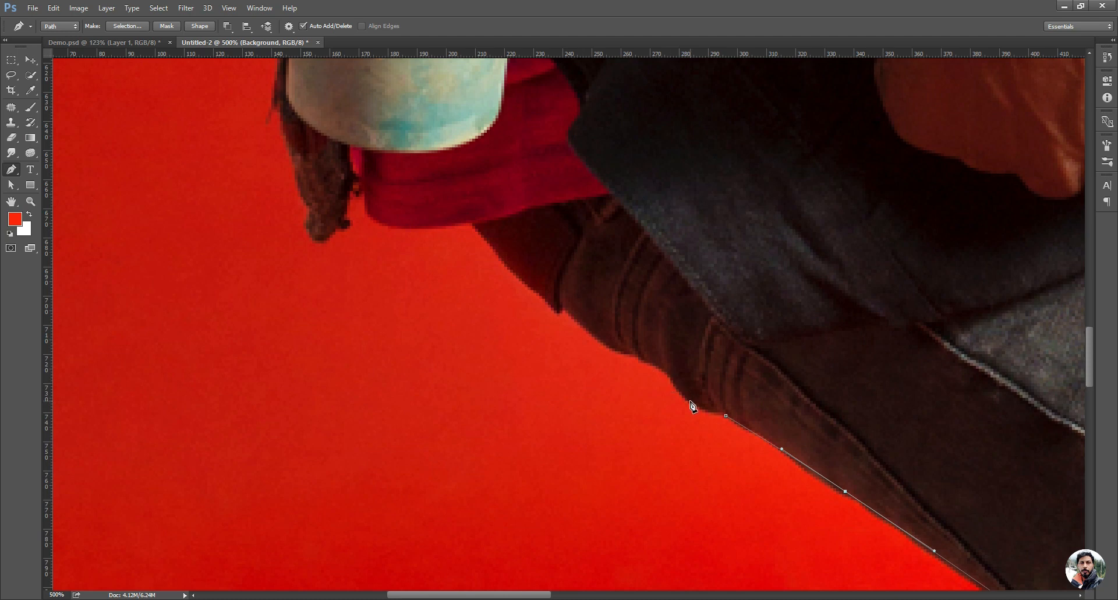
pyautogui.moveTo(673, 381); pyautogui.dragTo(628, 351)
pyautogui.moveTo(569, 311); pyautogui.dragTo(564, 301)
pyautogui.click(559, 313)
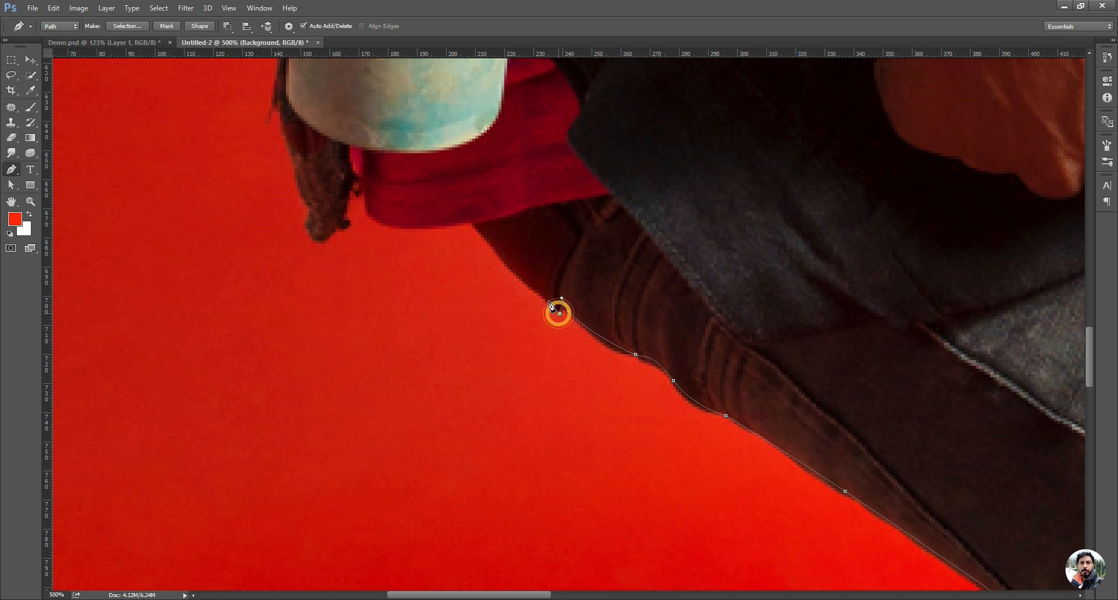
# Extend the path from the notch to the red cloth's lower edge and bend the segment with an added middle anchor
pyautogui.click(476, 226)
pyautogui.click(518, 270)
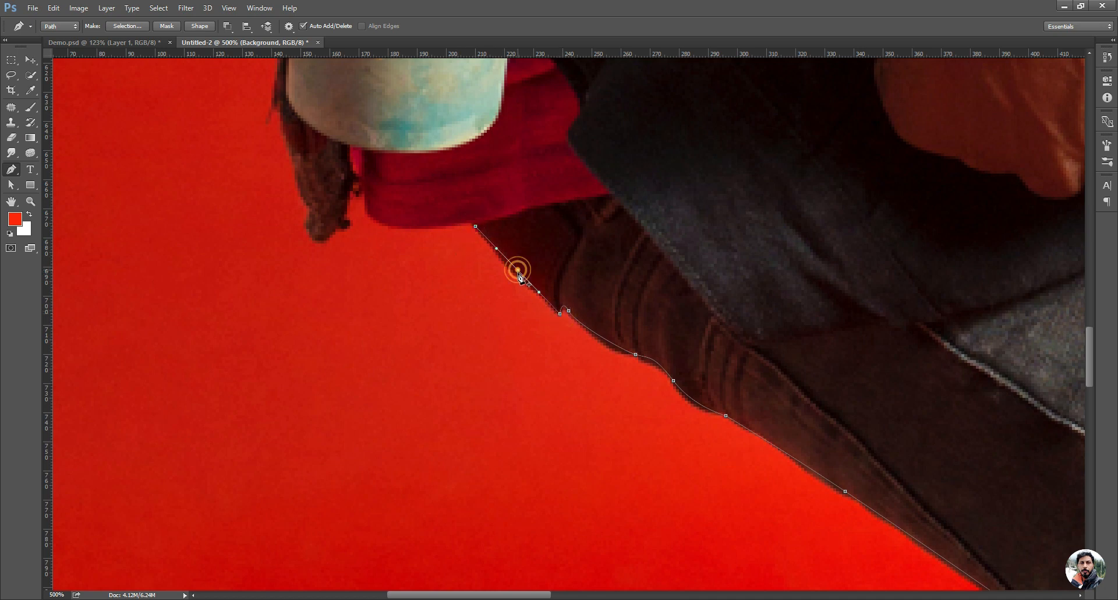
pyautogui.moveTo(466, 212); pyautogui.dragTo(670, 436)
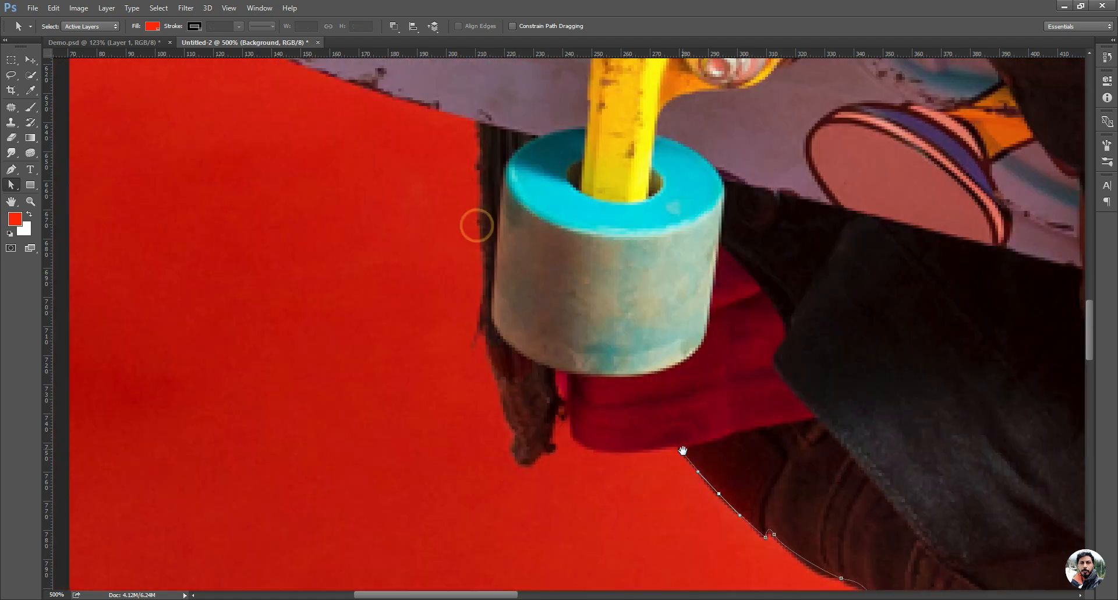
# Carry the path along the red cloth's bottom edge and around its corner, pulling an added middle anchor onto the outline
pyautogui.press('p')
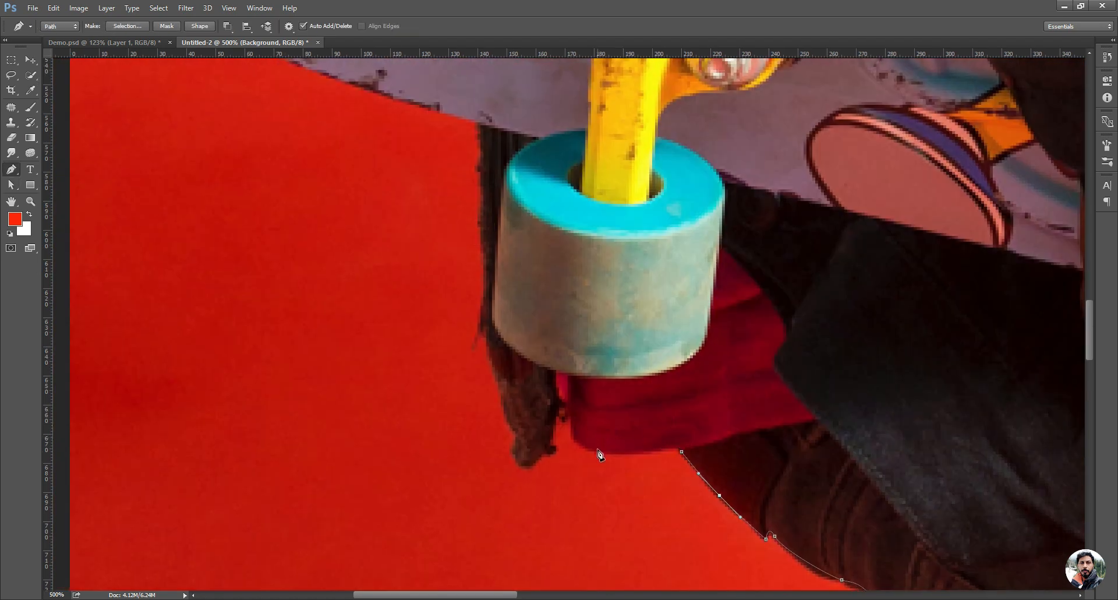
pyautogui.click(570, 419)
pyautogui.click(591, 426)
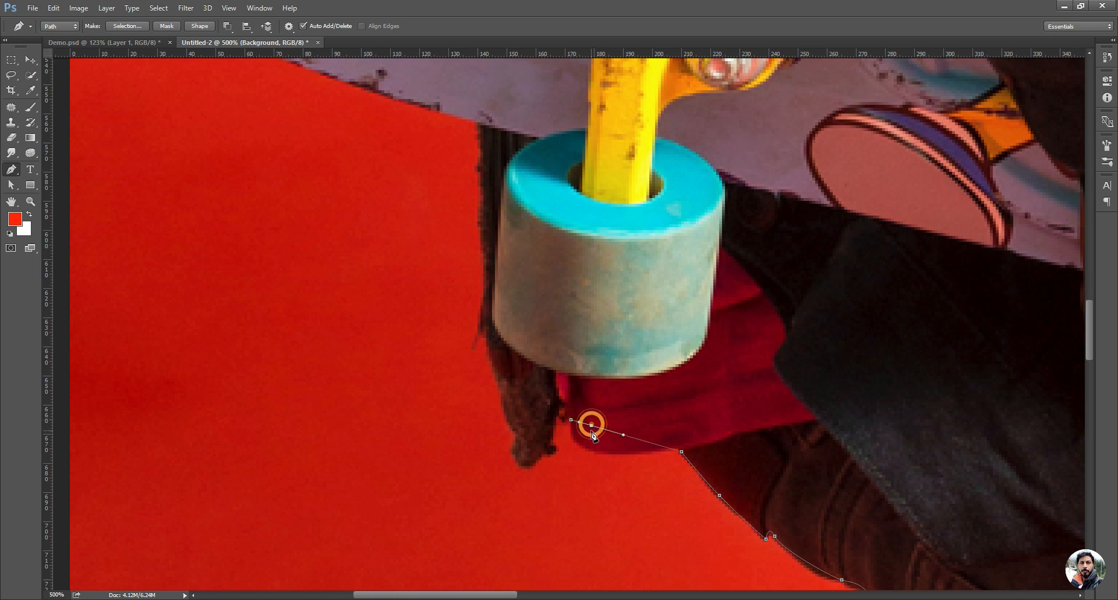
pyautogui.press('a')
pyautogui.moveTo(591, 425); pyautogui.dragTo(585, 447)
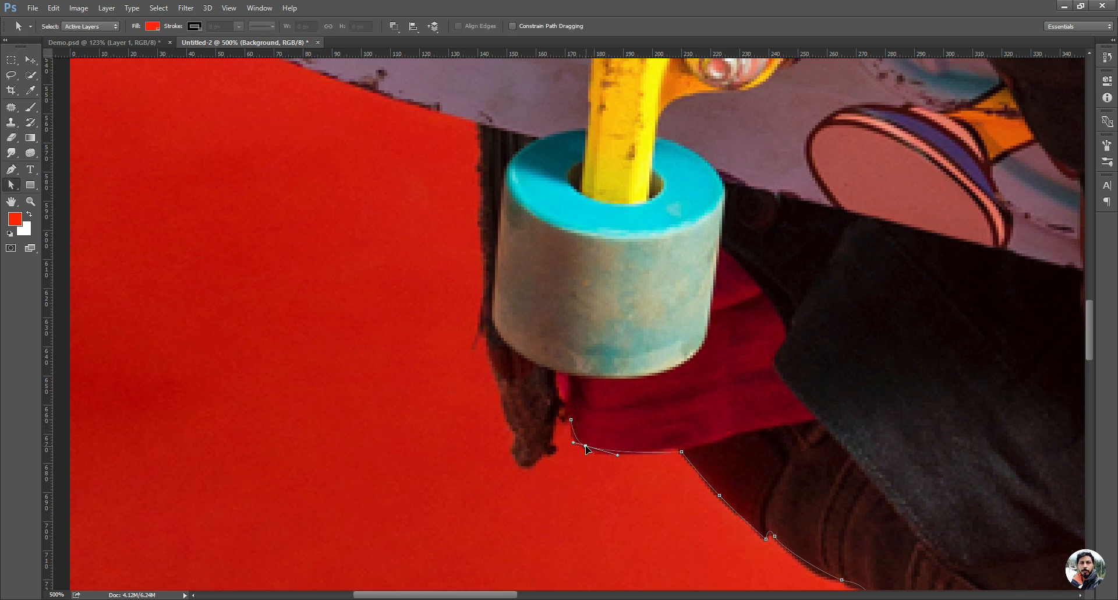
pyautogui.moveTo(681, 452); pyautogui.dragTo(678, 446)
# Extend the path from the red cloth onto the hanging dark strip and curve it around the strip's tip with an added anchor
pyautogui.press('p')
pyautogui.moveTo(592, 420); pyautogui.dragTo(654, 520)
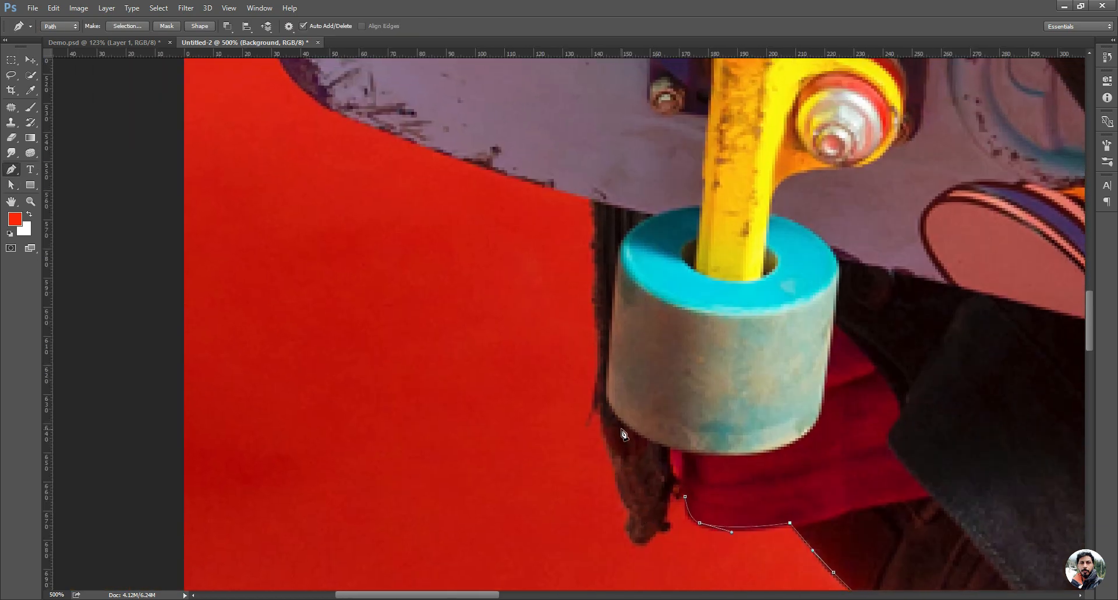
pyautogui.press('l')
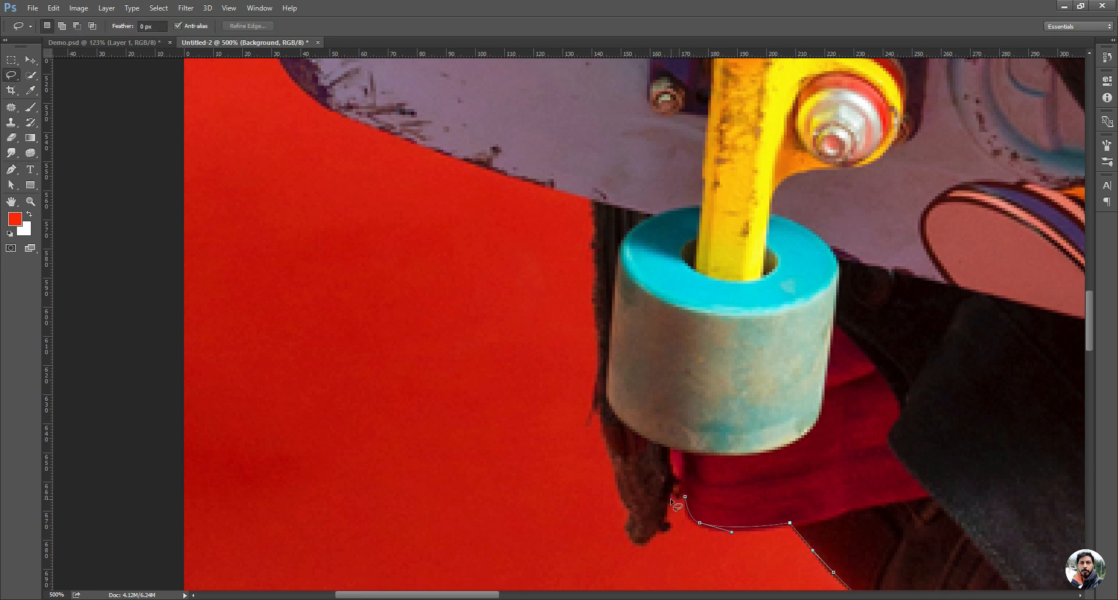
pyautogui.press('p')
pyautogui.click(673, 490)
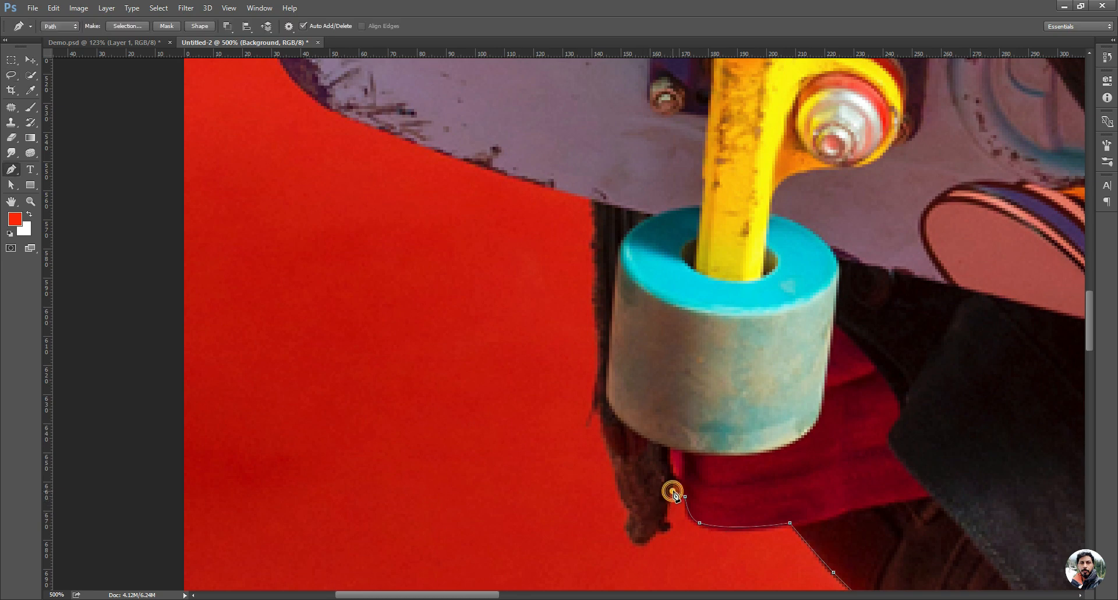
pyautogui.moveTo(633, 517); pyautogui.dragTo(647, 505)
pyautogui.press('a')
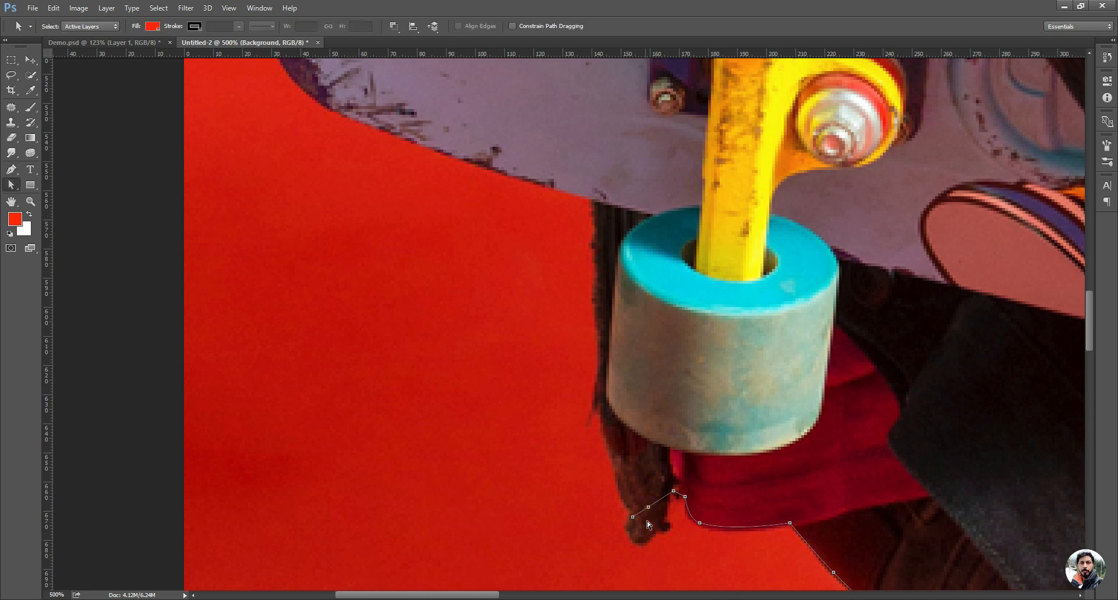
pyautogui.moveTo(647, 506); pyautogui.dragTo(629, 549)
pyautogui.click(632, 515)
# Extend the path up the dark strip's outer edge to the skateboard deck and adjust the middle anchor beside the turquoise wheel
pyautogui.press('p')
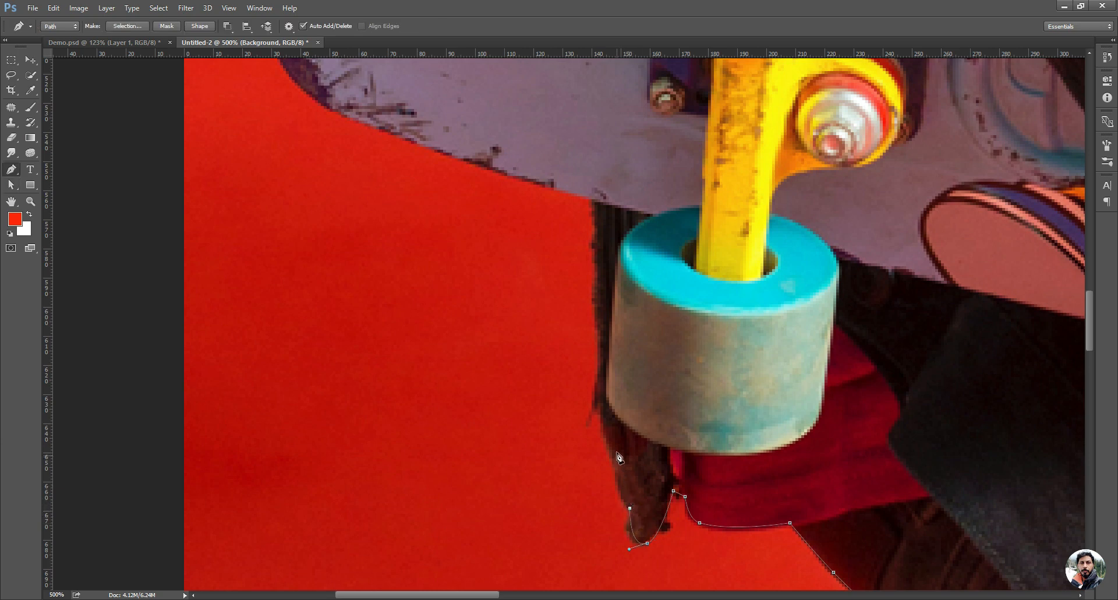
pyautogui.click(598, 383)
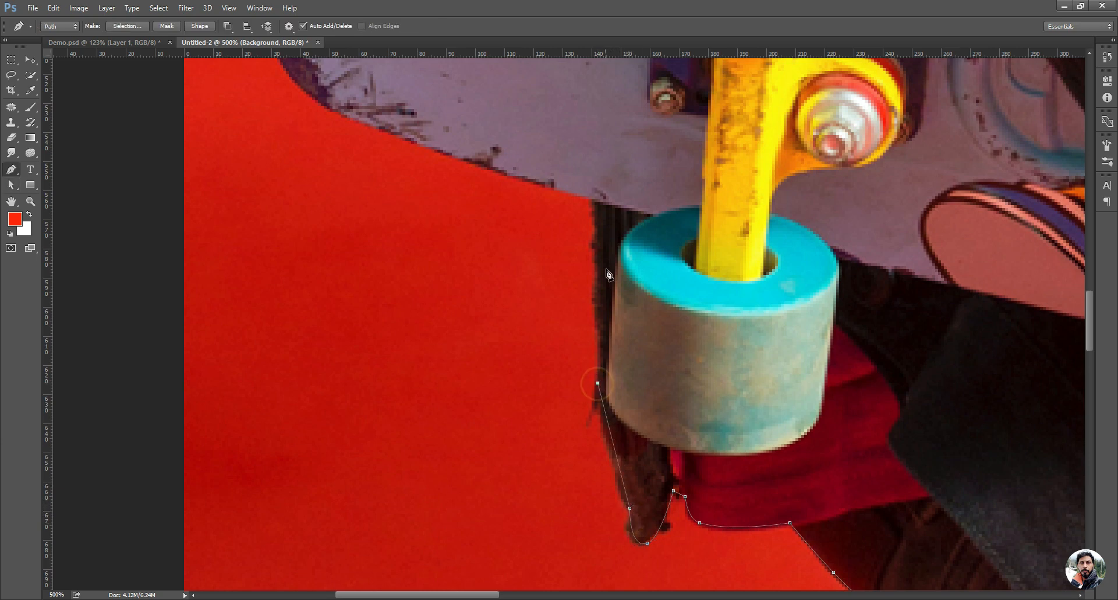
pyautogui.click(594, 202)
pyautogui.moveTo(596, 383); pyautogui.dragTo(616, 390)
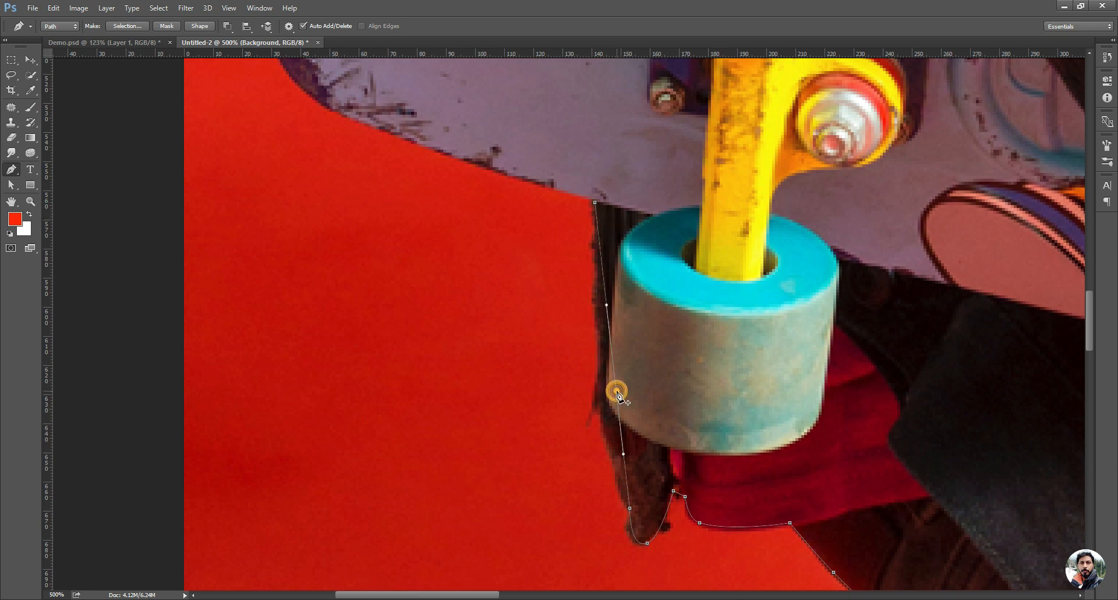
pyautogui.keyDown('ctrl'); pyautogui.click(616, 390); pyautogui.keyUp('ctrl')
pyautogui.moveTo(616, 390); pyautogui.dragTo(604, 395)
pyautogui.moveTo(693, 391); pyautogui.dragTo(694, 387)
# Extend the path along the deck's lower edge to its rounded end and move an added middle anchor onto the edge
pyautogui.moveTo(601, 297); pyautogui.dragTo(691, 405)
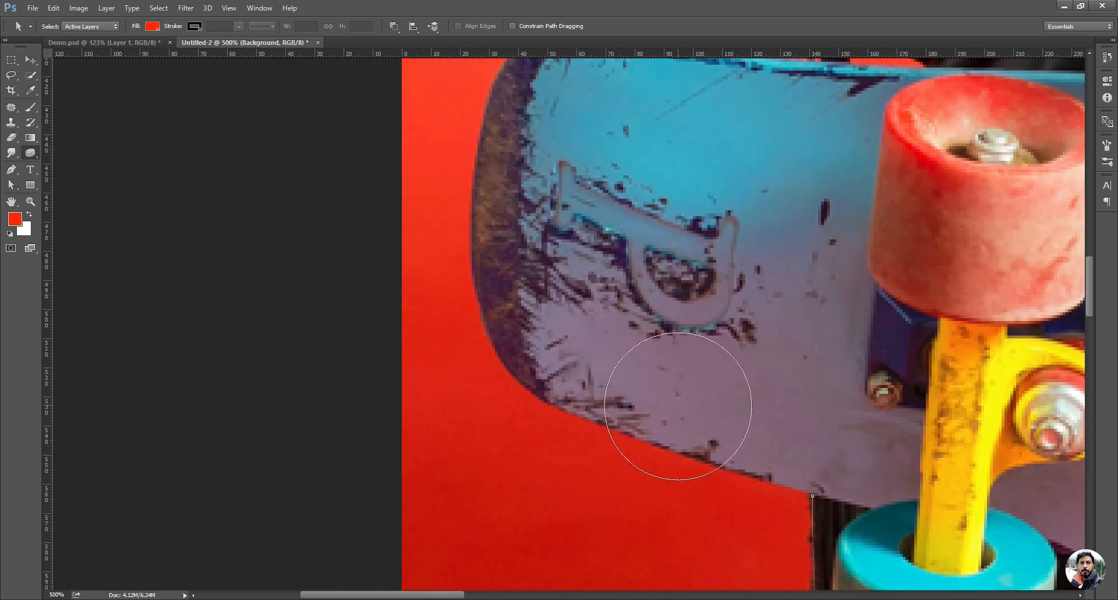
pyautogui.press('p')
pyautogui.moveTo(749, 442); pyautogui.dragTo(653, 410)
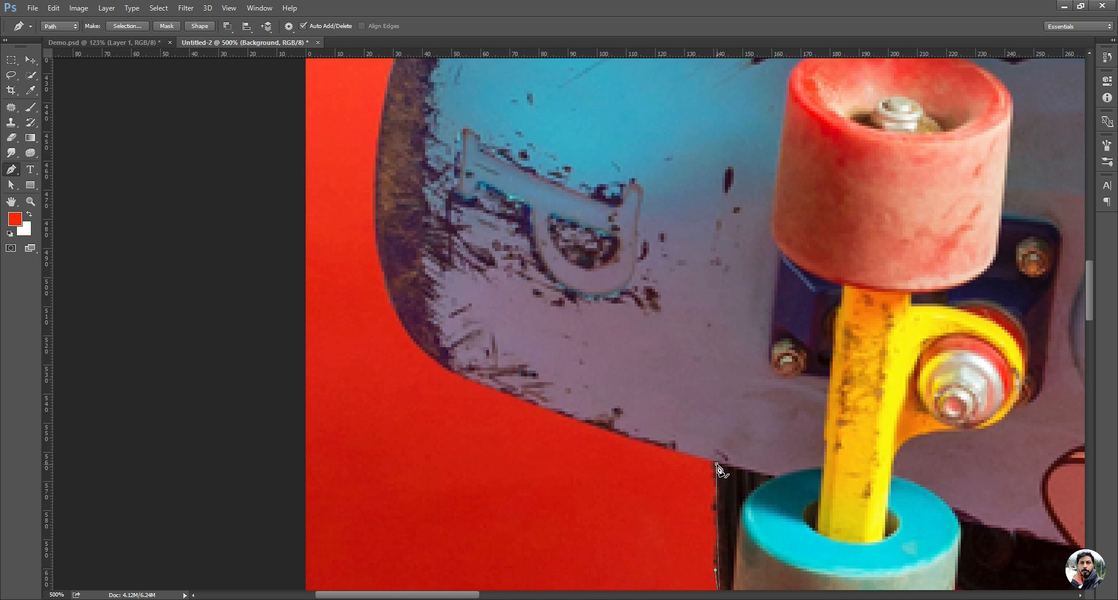
pyautogui.click(405, 324)
pyautogui.press('a')
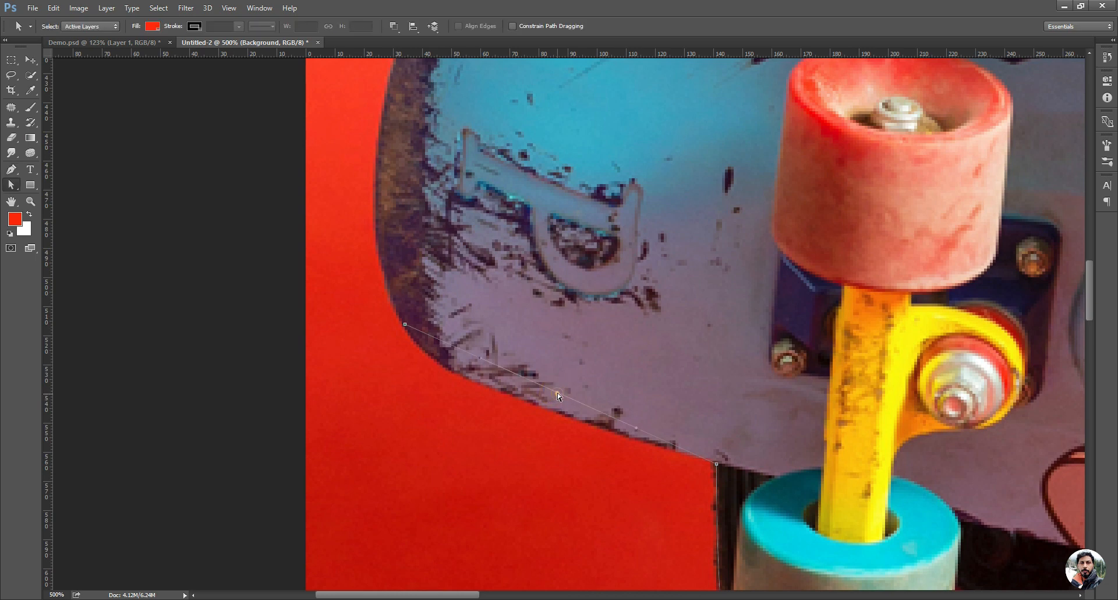
pyautogui.moveTo(557, 392); pyautogui.dragTo(534, 402)
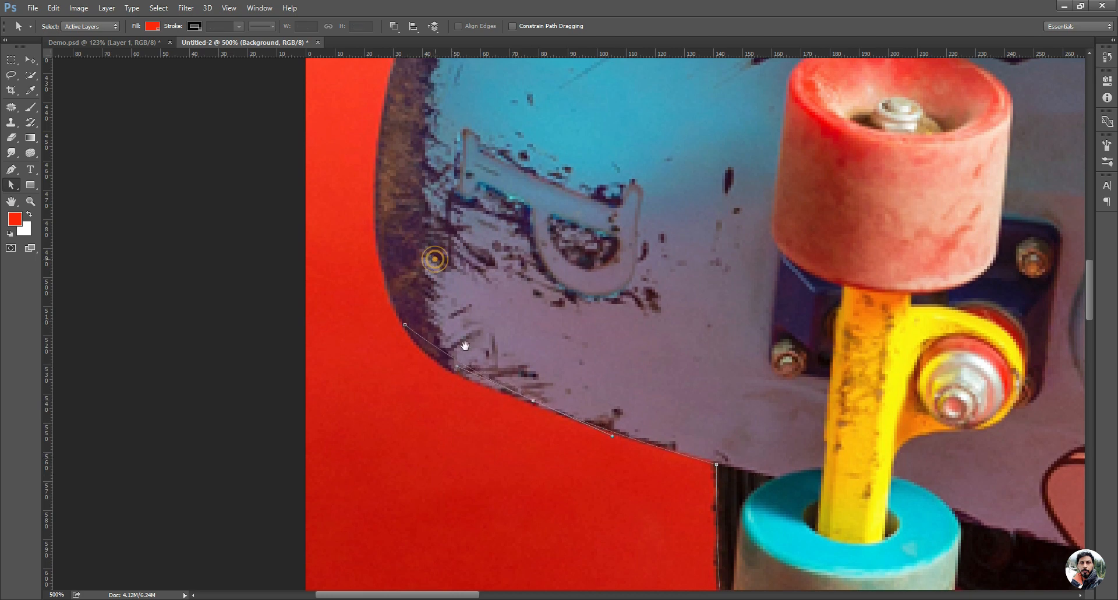
# Extend the path up the deck's rounded end and pull an added middle anchor onto the lower curve of the edge
pyautogui.moveTo(436, 260); pyautogui.dragTo(466, 346)
pyautogui.press('p')
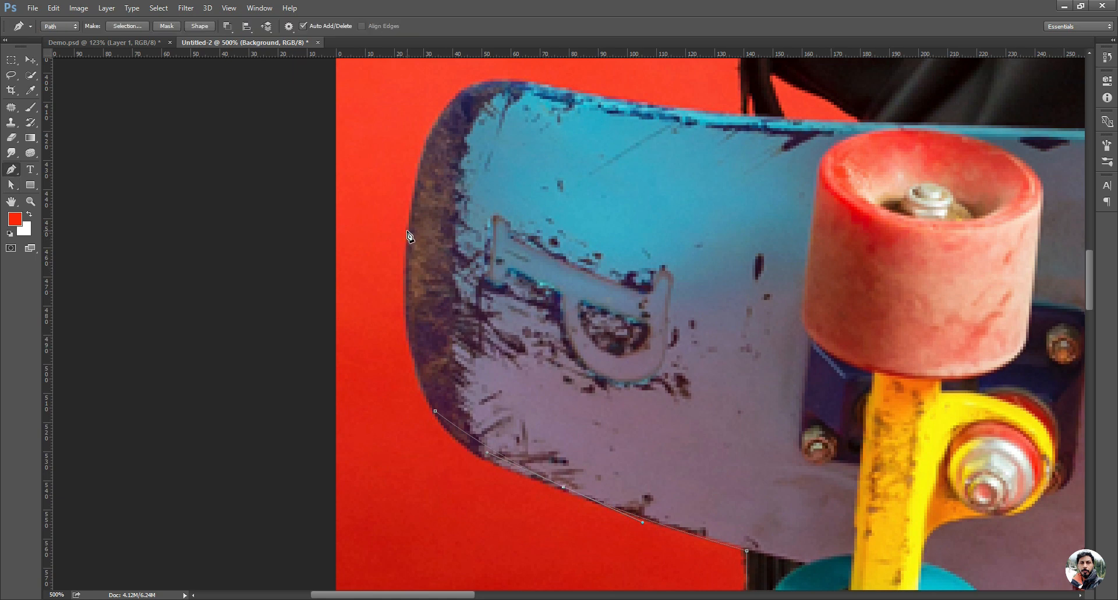
pyautogui.click(409, 230)
pyautogui.click(435, 412)
pyautogui.click(456, 356)
pyautogui.press('ctrl')
pyautogui.moveTo(453, 352); pyautogui.dragTo(429, 400)
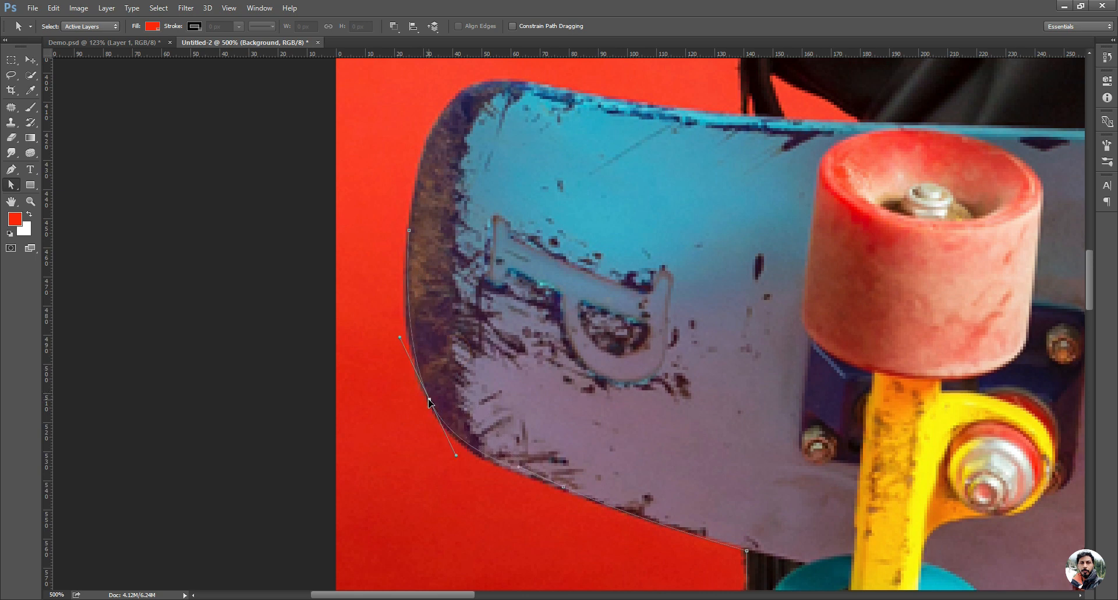
# Carry the path around the deck's upper corner to the black cord, curving it with an added anchor and adjusted handle
pyautogui.moveTo(440, 240); pyautogui.dragTo(406, 352)
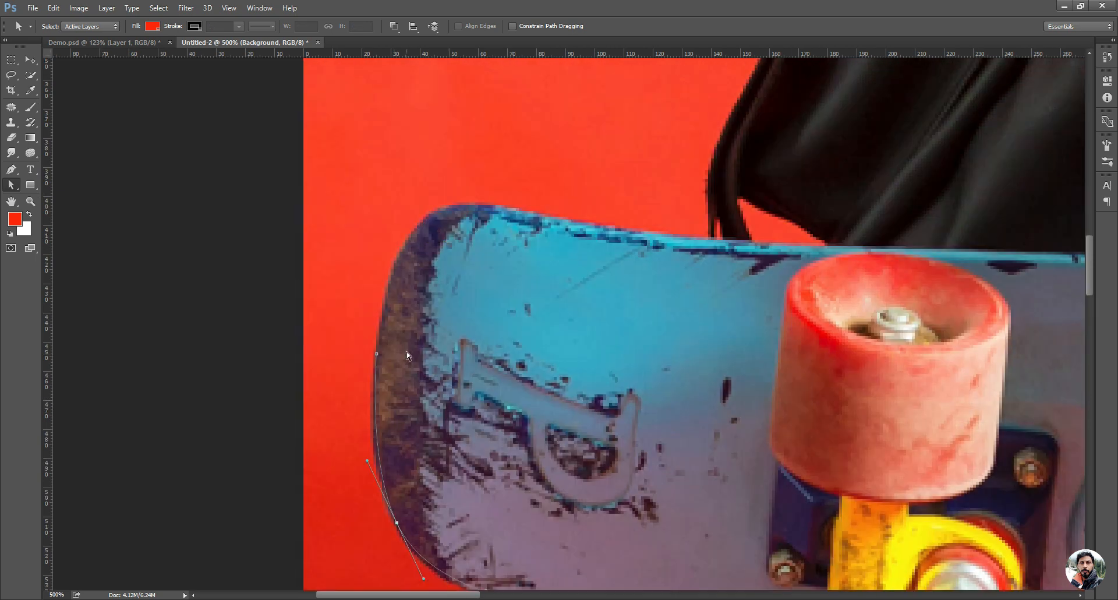
pyautogui.press('p')
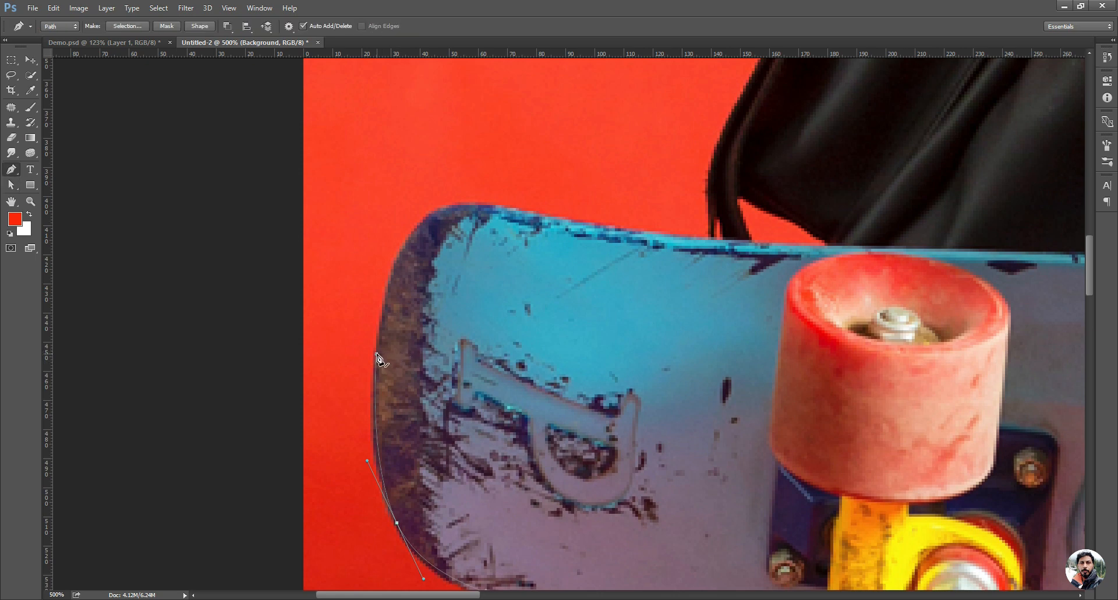
pyautogui.click(376, 354)
pyautogui.click(707, 243)
pyautogui.click(508, 307)
pyautogui.press('a')
pyautogui.moveTo(509, 308); pyautogui.dragTo(447, 210)
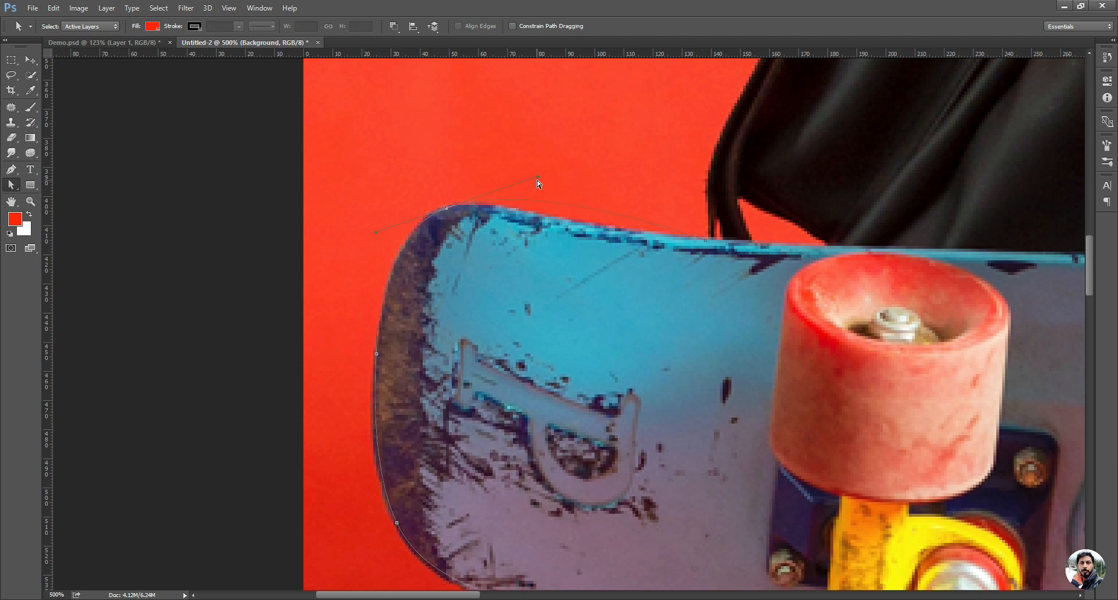
pyautogui.moveTo(539, 176); pyautogui.dragTo(555, 169)
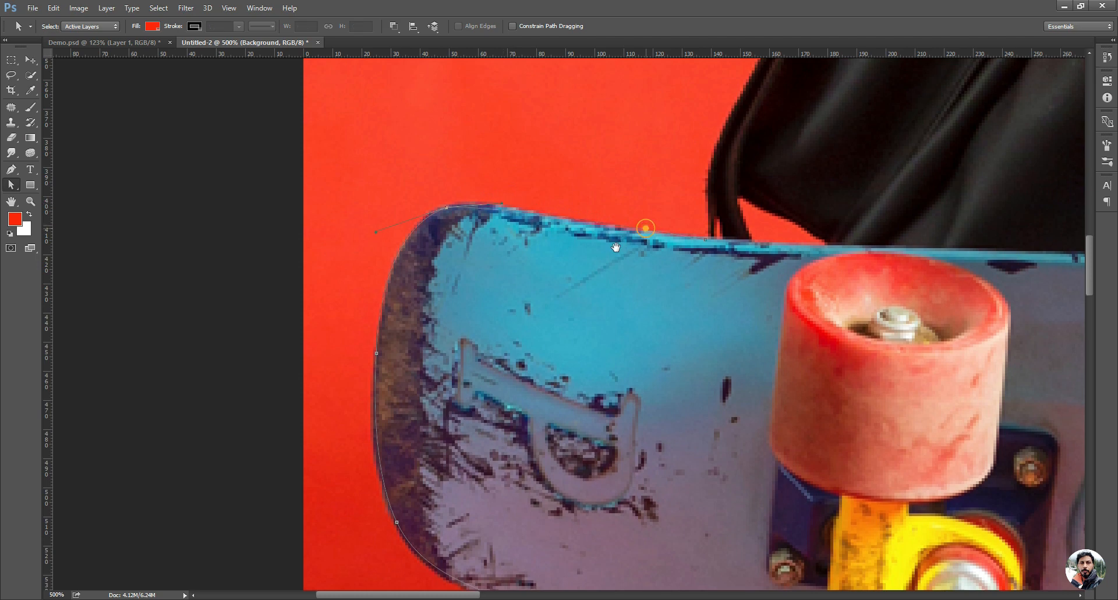
# Extend the path up the black cord's outer edge, bending it with an added anchor and moving the end anchor onto the outline
pyautogui.moveTo(614, 247); pyautogui.dragTo(497, 307)
pyautogui.press('p')
pyautogui.moveTo(584, 305); pyautogui.dragTo(456, 422)
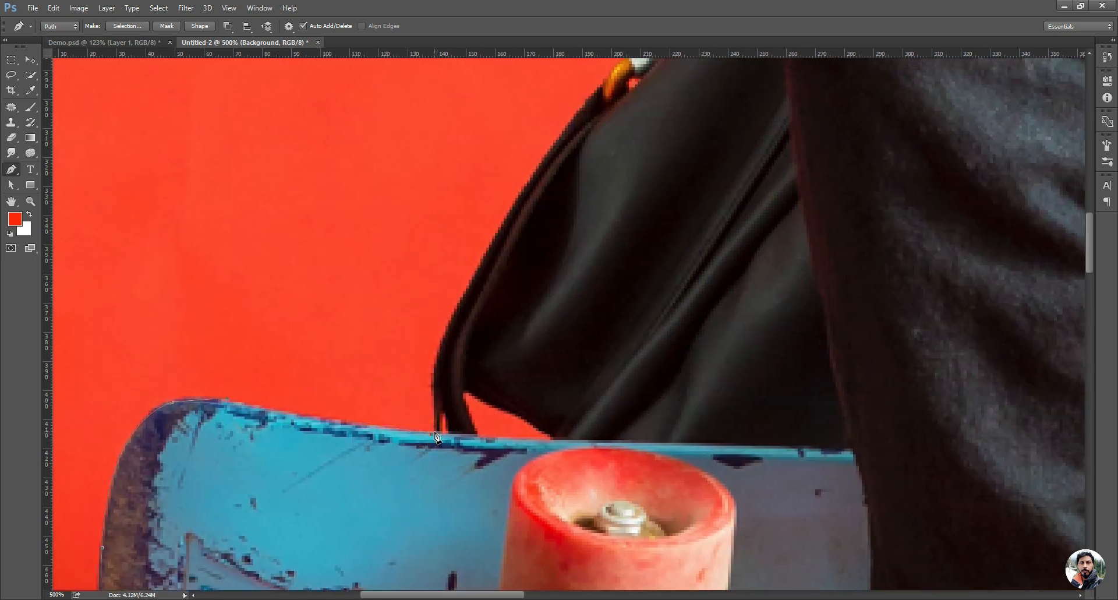
pyautogui.moveTo(509, 319); pyautogui.dragTo(415, 442)
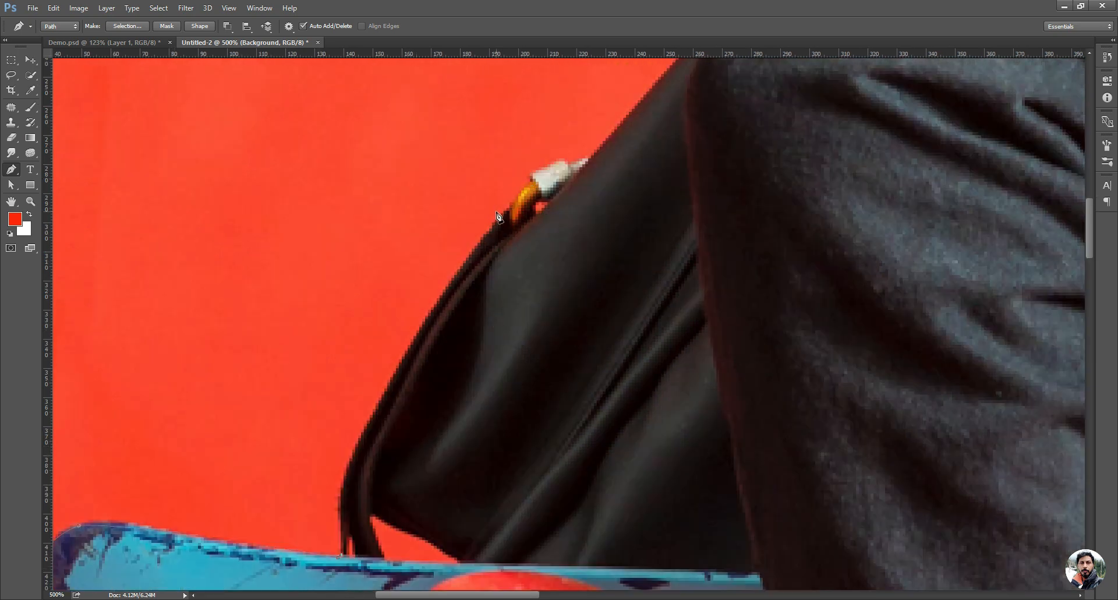
pyautogui.moveTo(437, 316); pyautogui.dragTo(442, 232)
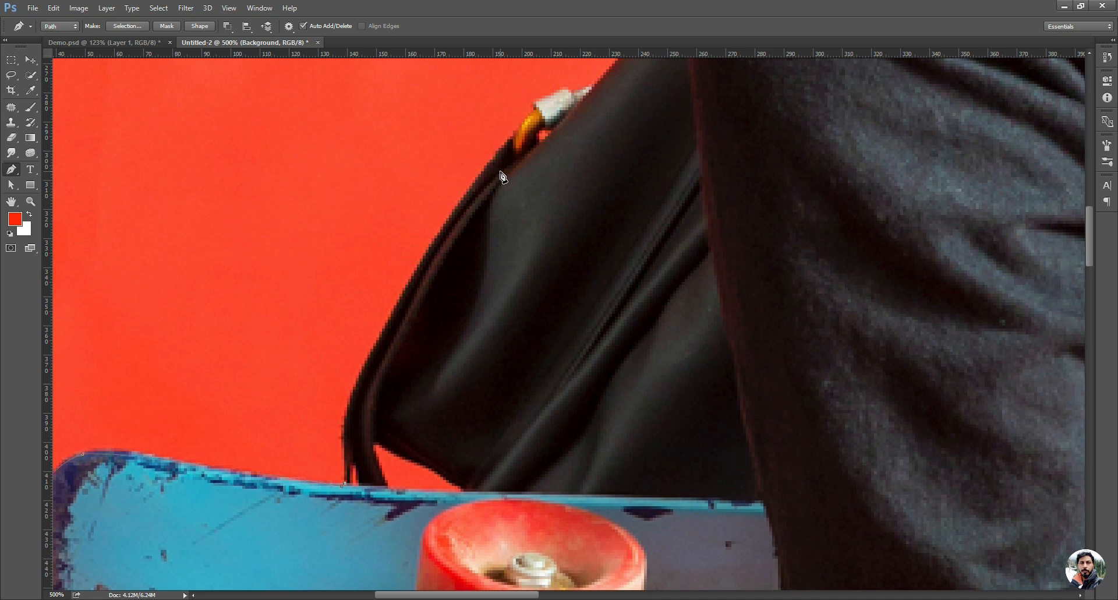
pyautogui.click(513, 137)
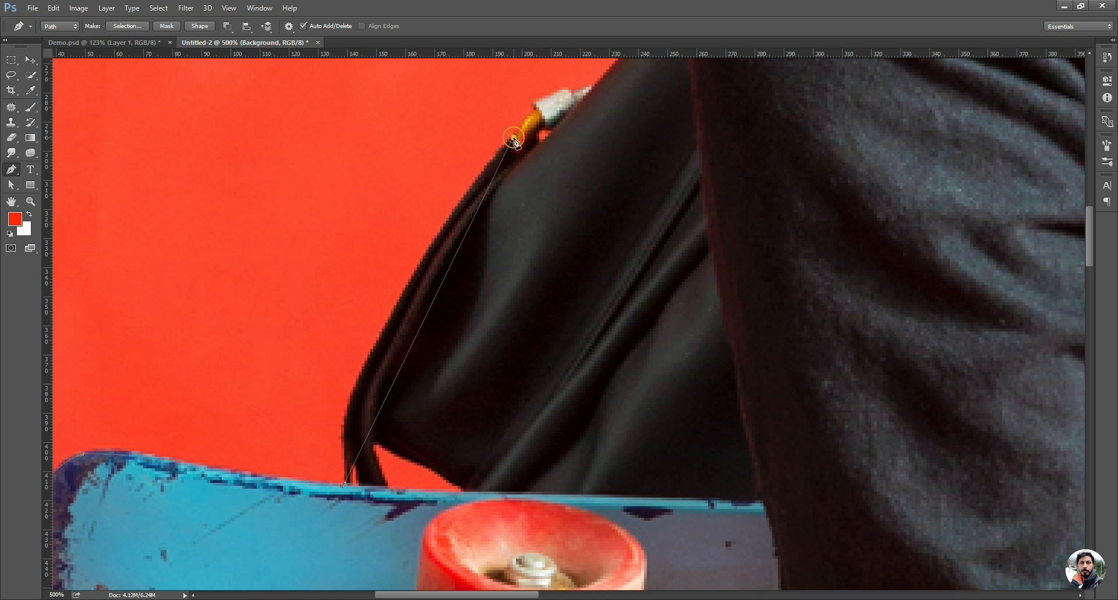
pyautogui.keyDown('ctrl'); pyautogui.click(400, 367); pyautogui.keyUp('ctrl')
pyautogui.keyDown('ctrl'); pyautogui.click(400, 366); pyautogui.keyUp('ctrl')
pyautogui.moveTo(399, 365); pyautogui.dragTo(370, 361)
pyautogui.moveTo(519, 137); pyautogui.dragTo(478, 180)
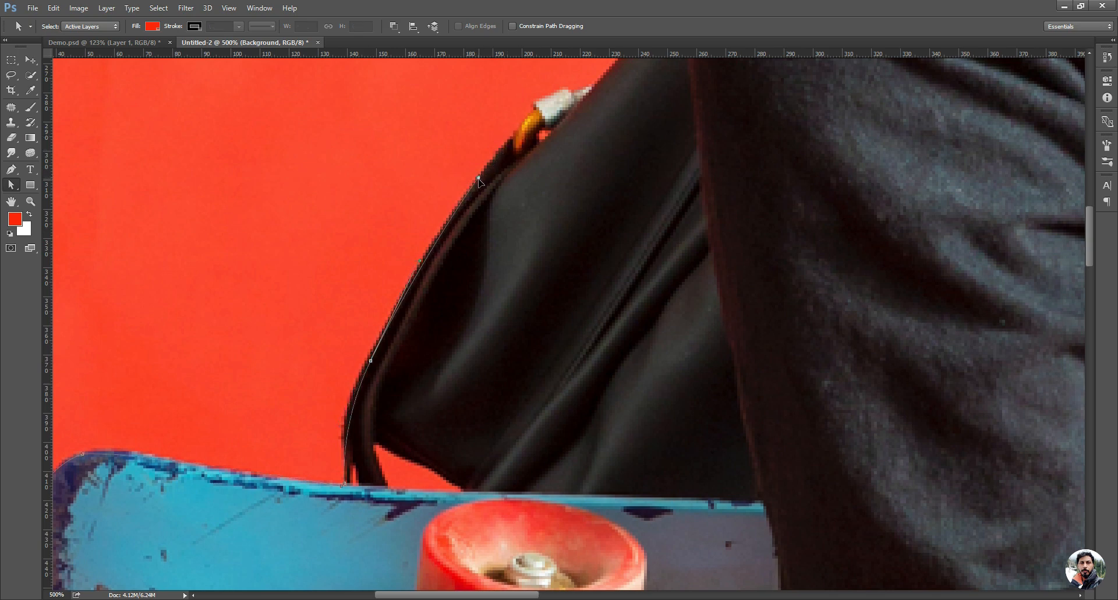
# Extend the path to the base of the cord's orange tip, undoing and replacing the misplaced anchor
pyautogui.moveTo(535, 120); pyautogui.dragTo(398, 307)
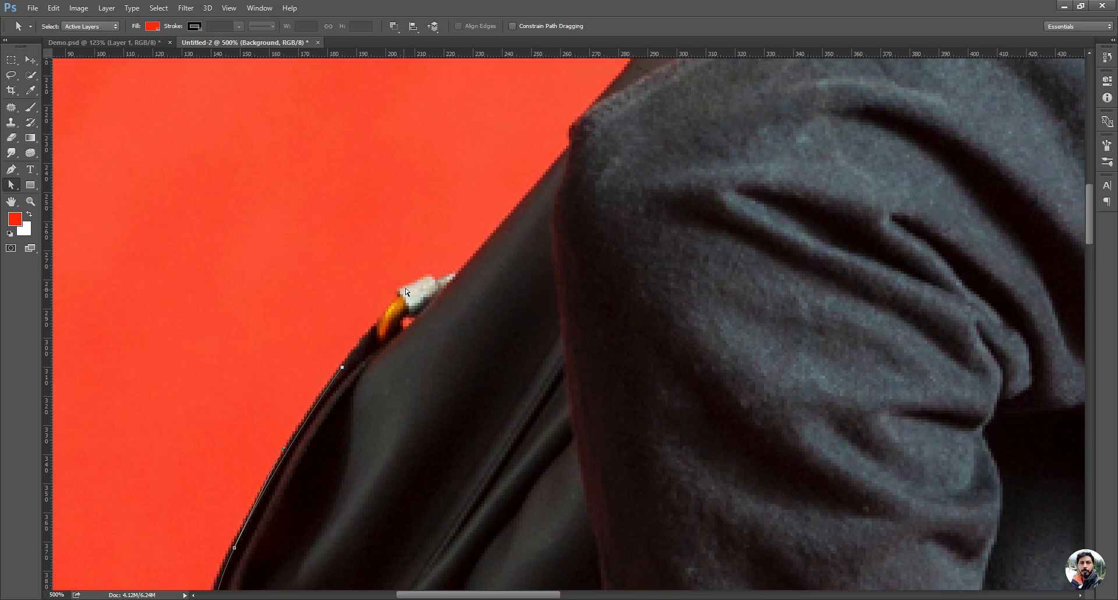
pyautogui.press('p')
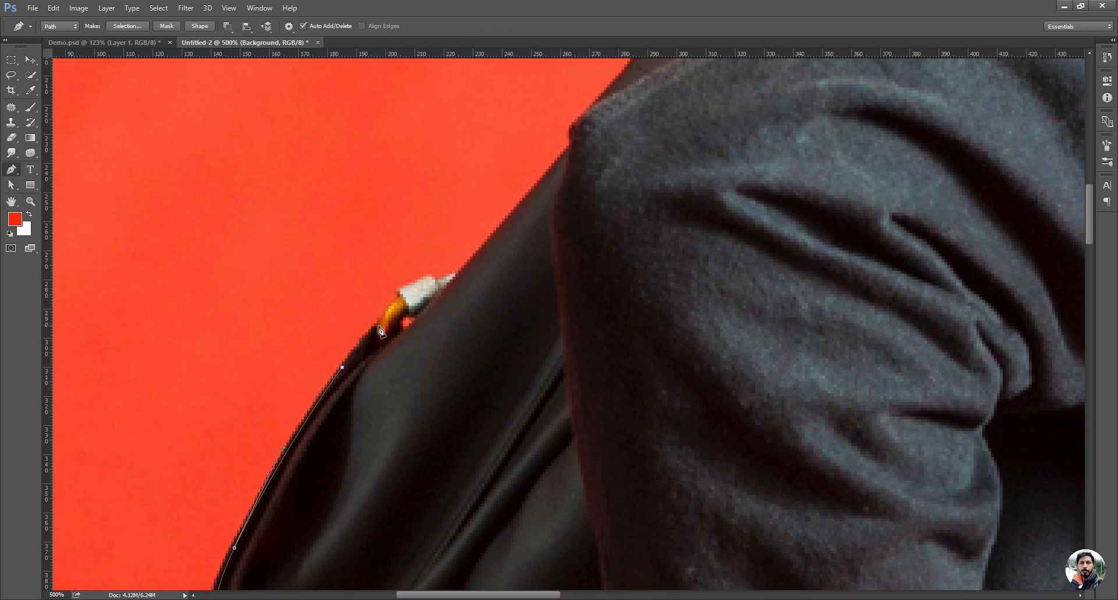
pyautogui.click(380, 323)
pyautogui.hotkey('ctrl', 'z')
pyautogui.click(378, 324)
pyautogui.press('z')
pyautogui.click(400, 306)
pyautogui.click(400, 306)
# Trace past the white cord tip and up the black cloth's edge to the corner of the grey trousers
pyautogui.press('p')
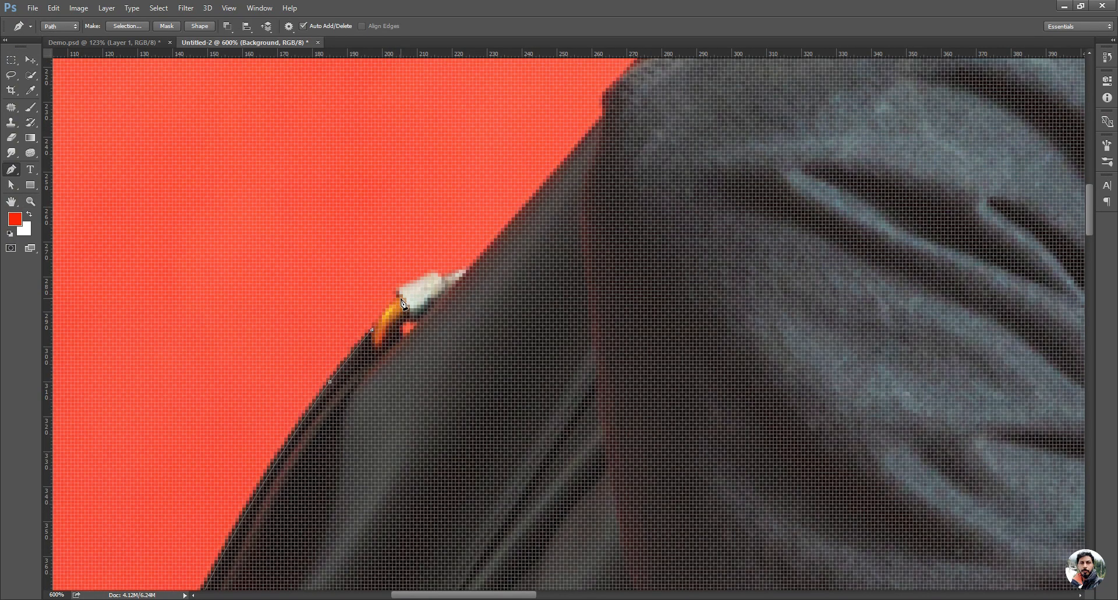
pyautogui.press('a')
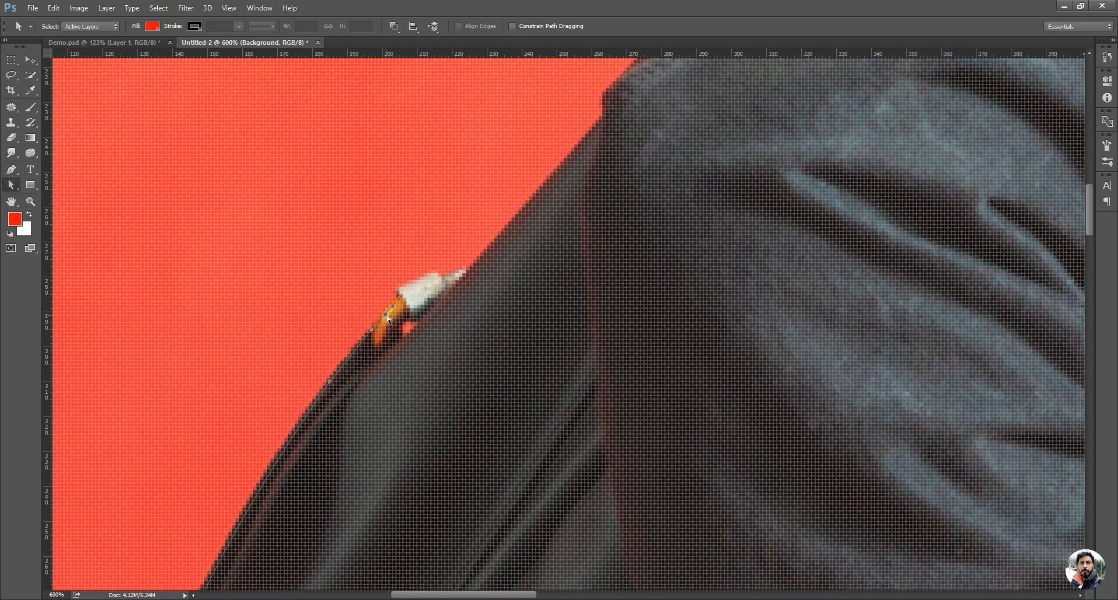
pyautogui.press('p')
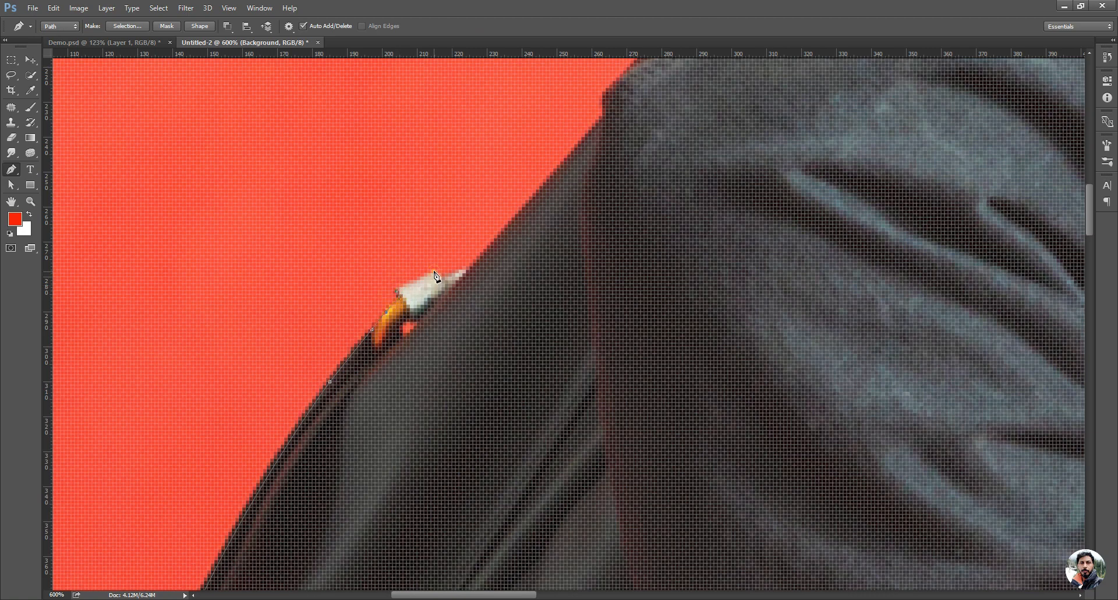
pyautogui.click(458, 271)
pyautogui.click(465, 269)
pyautogui.moveTo(511, 225); pyautogui.dragTo(361, 370)
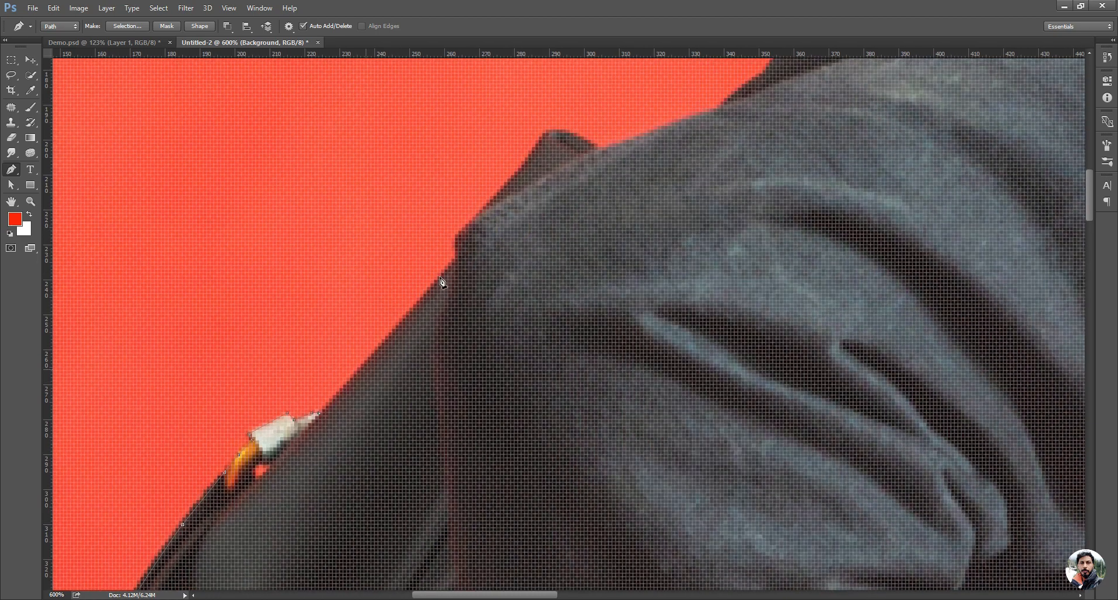
pyautogui.click(457, 259)
pyautogui.click(458, 233)
# Extend the path over the small dark fold above the trousers and pull a middle anchor toward its peak
pyautogui.moveTo(526, 180); pyautogui.dragTo(439, 299)
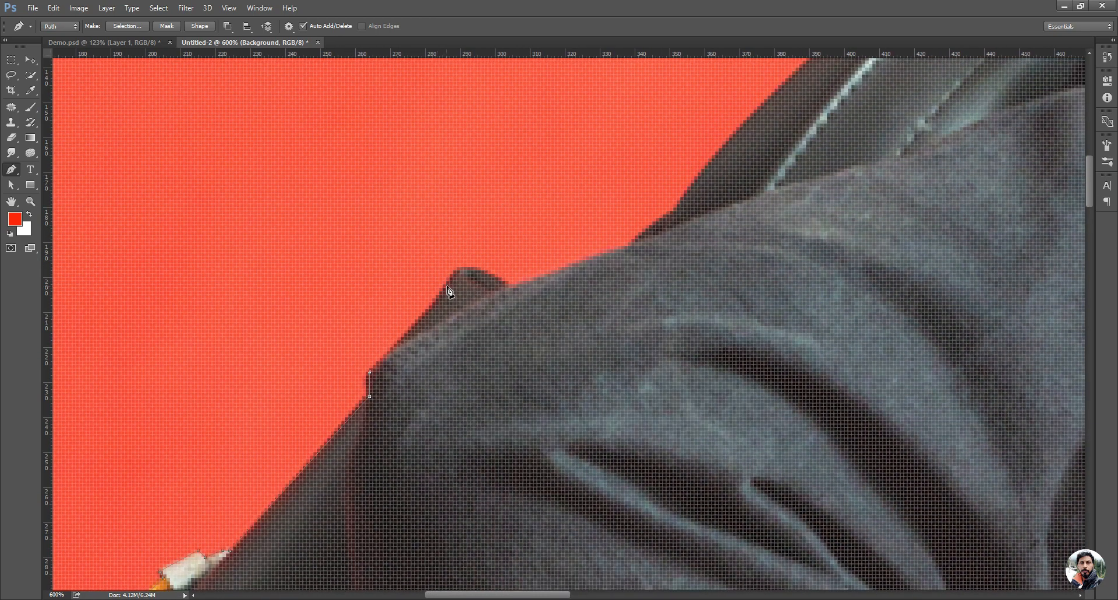
pyautogui.click(509, 287)
pyautogui.press('a')
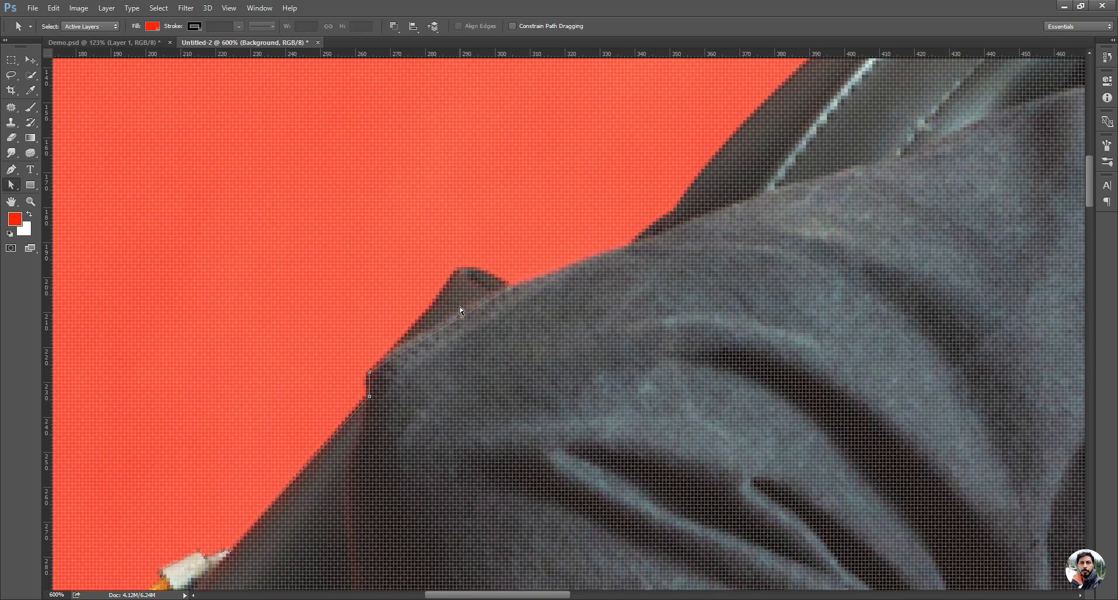
pyautogui.moveTo(462, 317); pyautogui.dragTo(457, 282)
# Continue the path along the trousers' upper edge to the base of the black leather piece with white stitching
pyautogui.moveTo(542, 292); pyautogui.dragTo(463, 356)
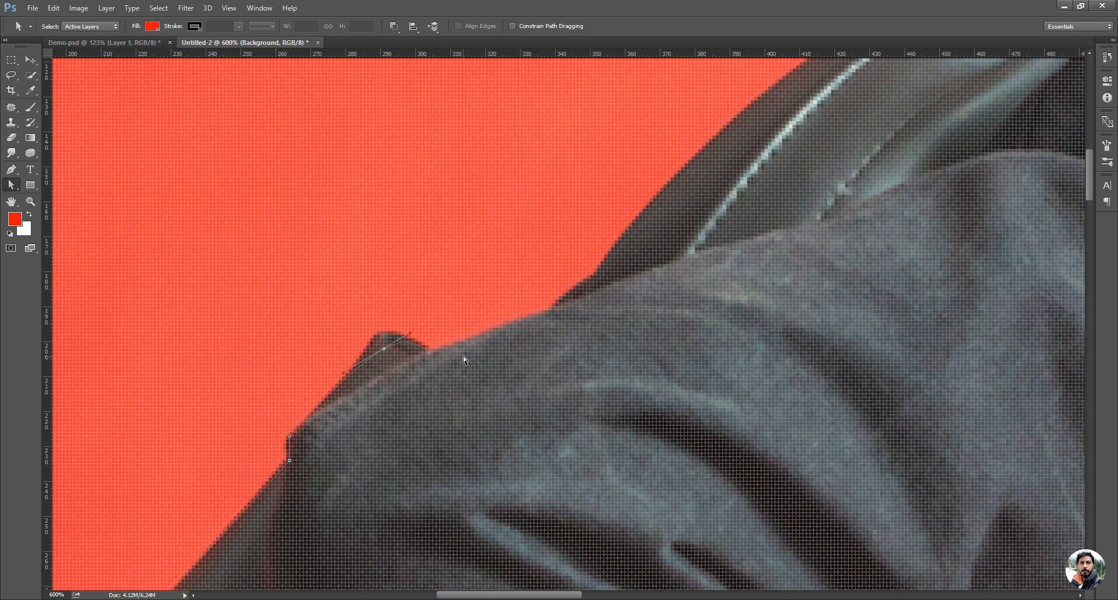
pyautogui.press('p')
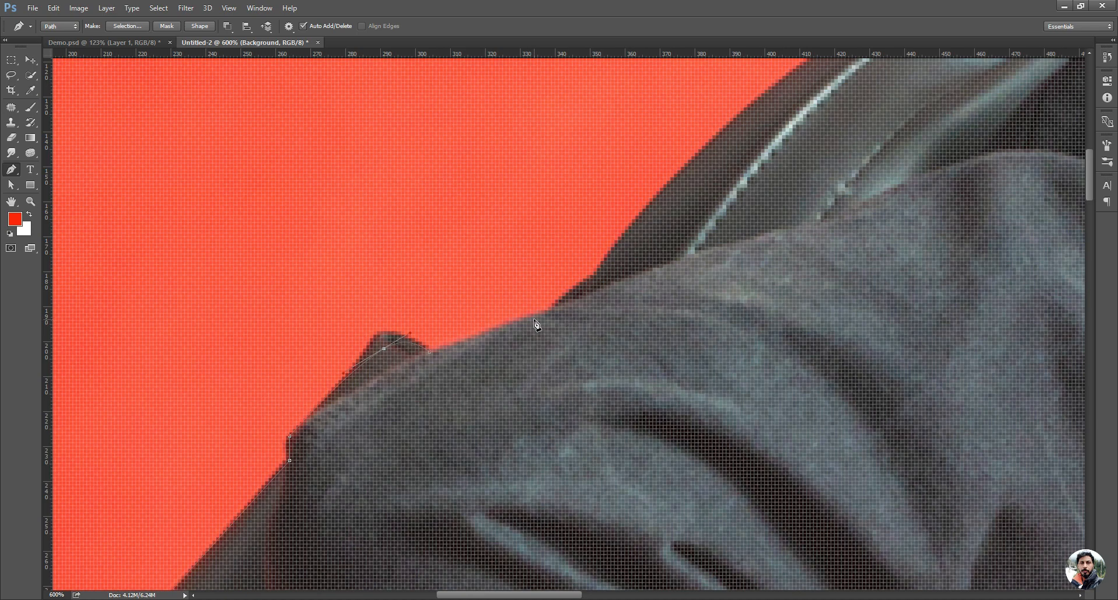
pyautogui.click(430, 353)
pyautogui.click(547, 311)
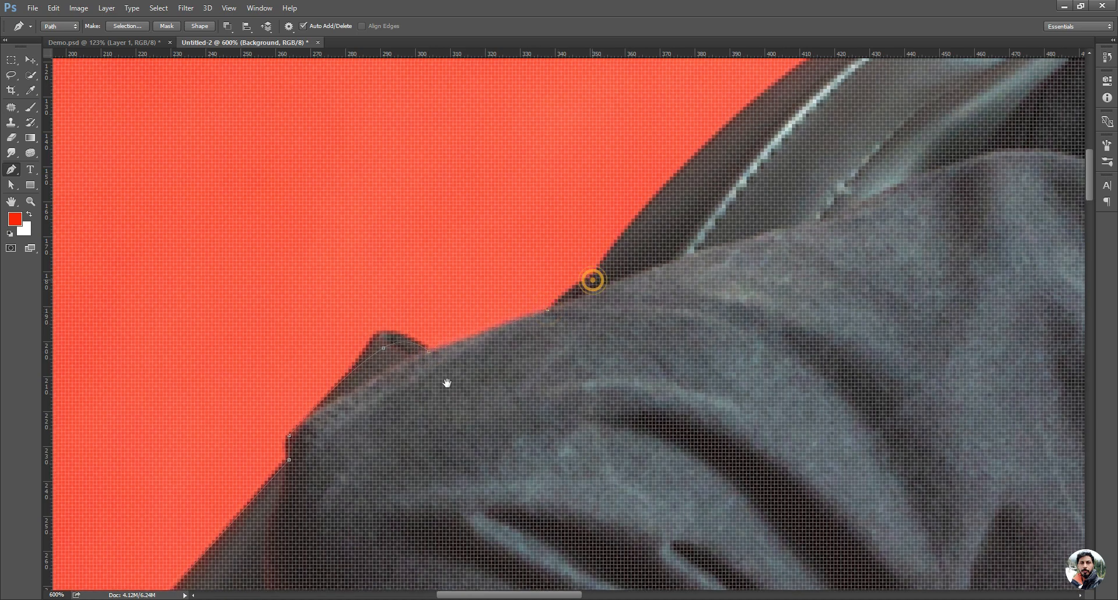
pyautogui.moveTo(592, 280); pyautogui.dragTo(446, 383)
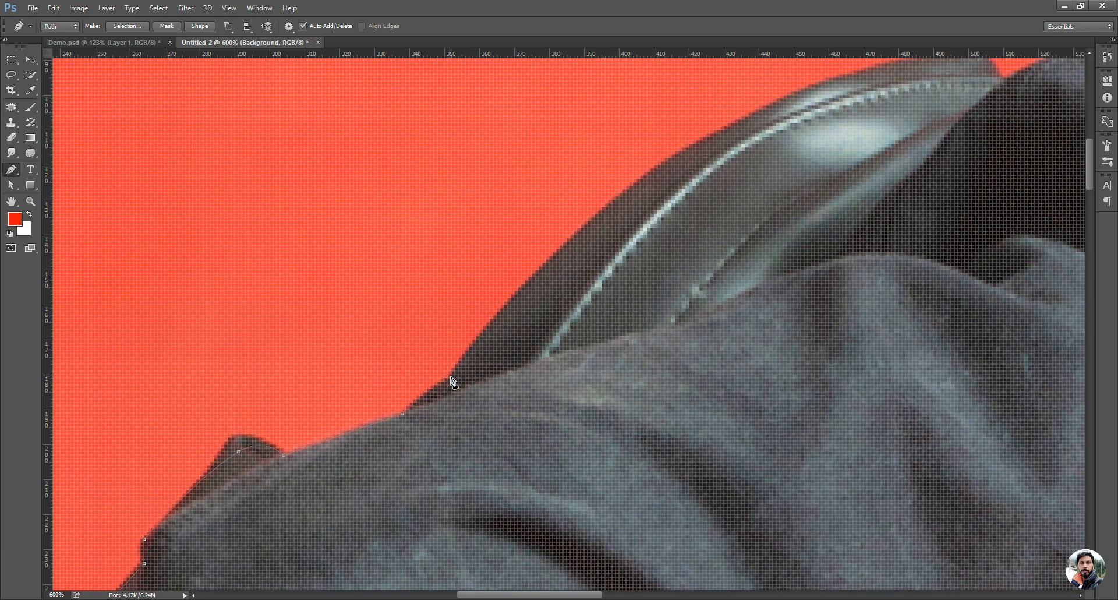
pyautogui.click(459, 221)
pyautogui.click(454, 381)
# Extend the path along the black leather piece's outer edge and move an added middle anchor onto the curve
pyautogui.moveTo(551, 280); pyautogui.dragTo(412, 417)
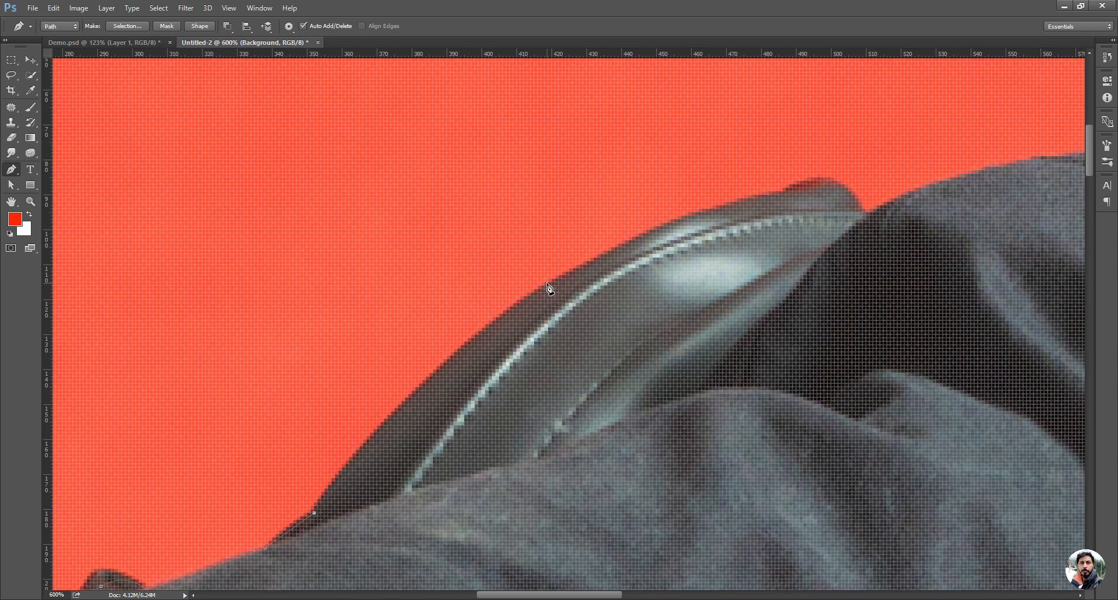
pyautogui.click(786, 195)
pyautogui.click(525, 370)
pyautogui.press('a')
pyautogui.moveTo(524, 370); pyautogui.dragTo(525, 297)
# Extend the path over the leather piece's rounded tip to the trousers and curve it with an added anchor
pyautogui.moveTo(788, 207); pyautogui.dragTo(452, 387)
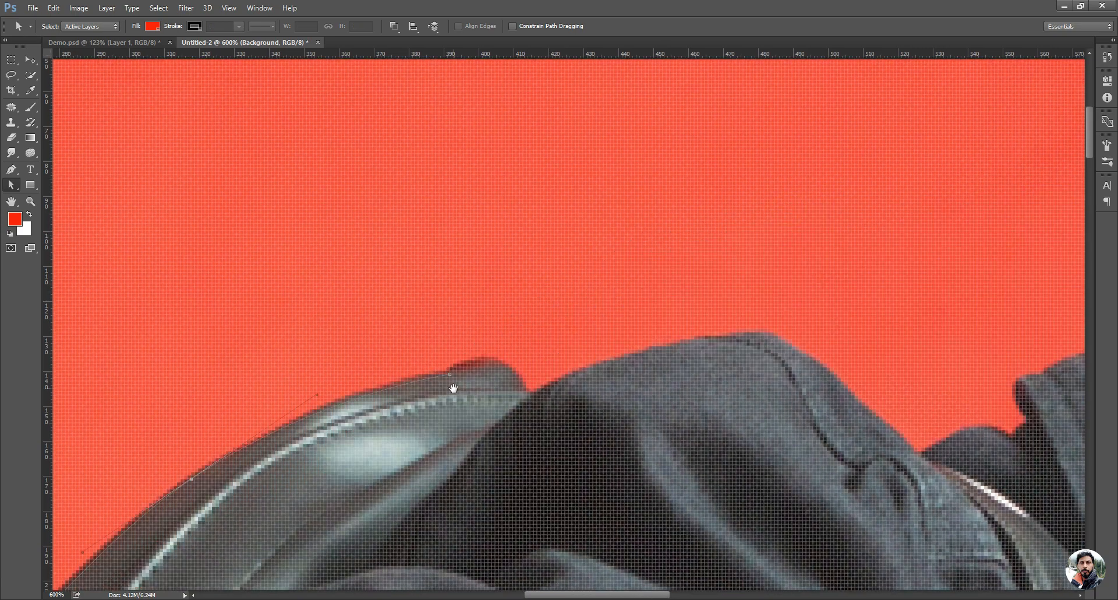
pyautogui.press('p')
pyautogui.click(450, 374)
pyautogui.click(530, 393)
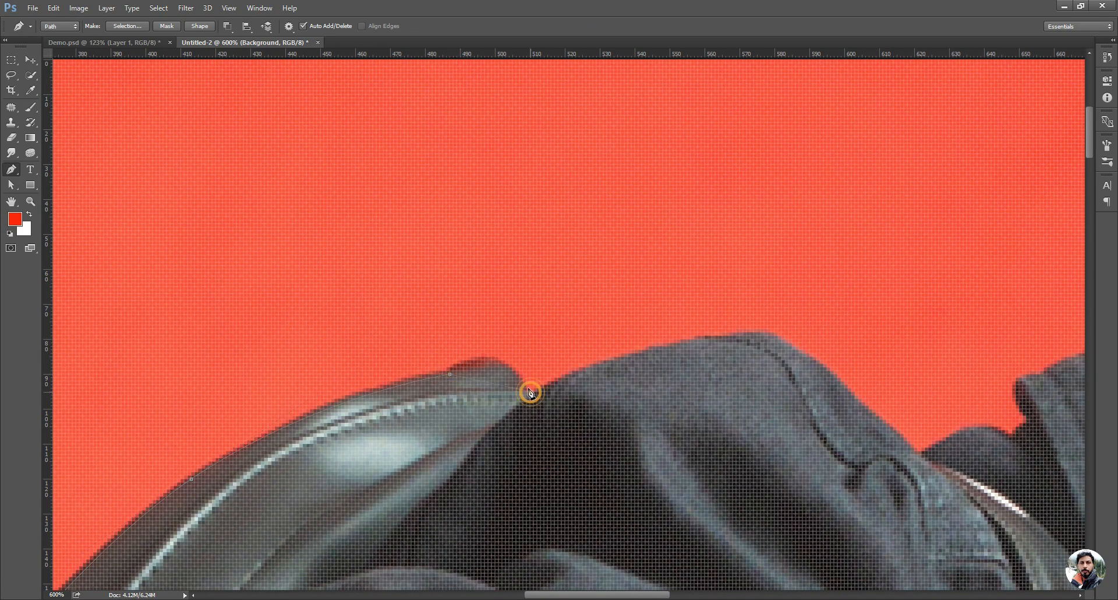
pyautogui.click(494, 384)
pyautogui.press('a')
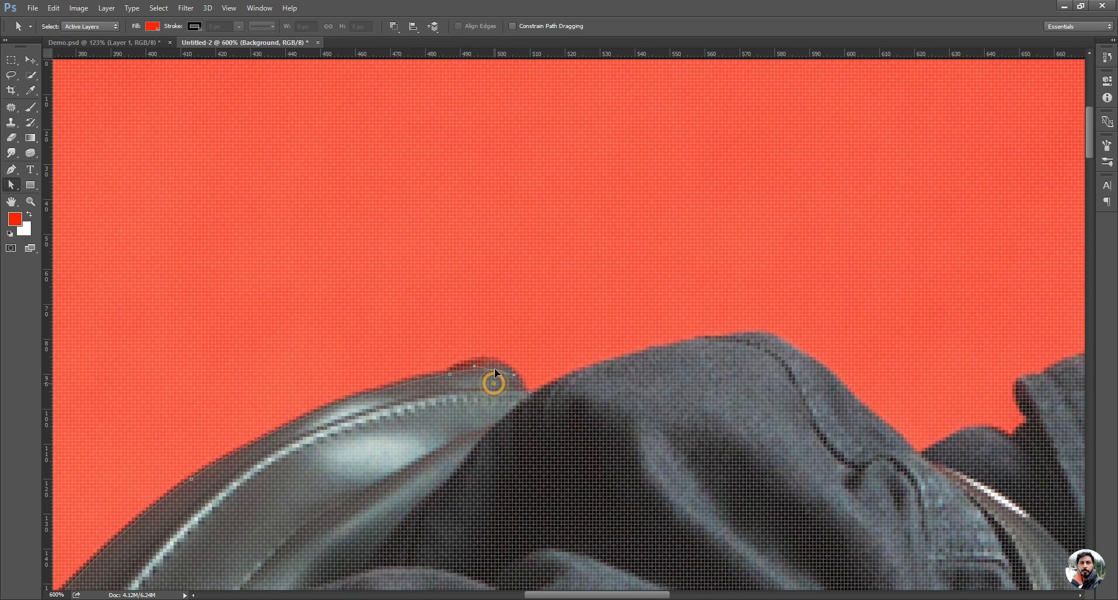
pyautogui.press('p')
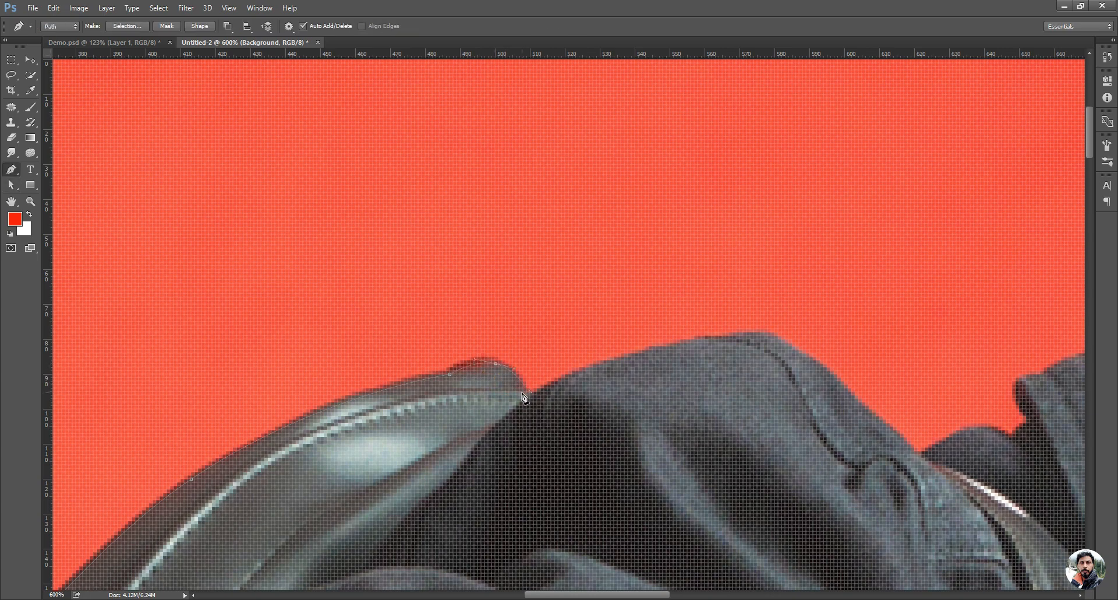
# Trace over the top of the trousers with an adjusted middle anchor and continue down to the waist
pyautogui.moveTo(576, 382); pyautogui.dragTo(649, 414)
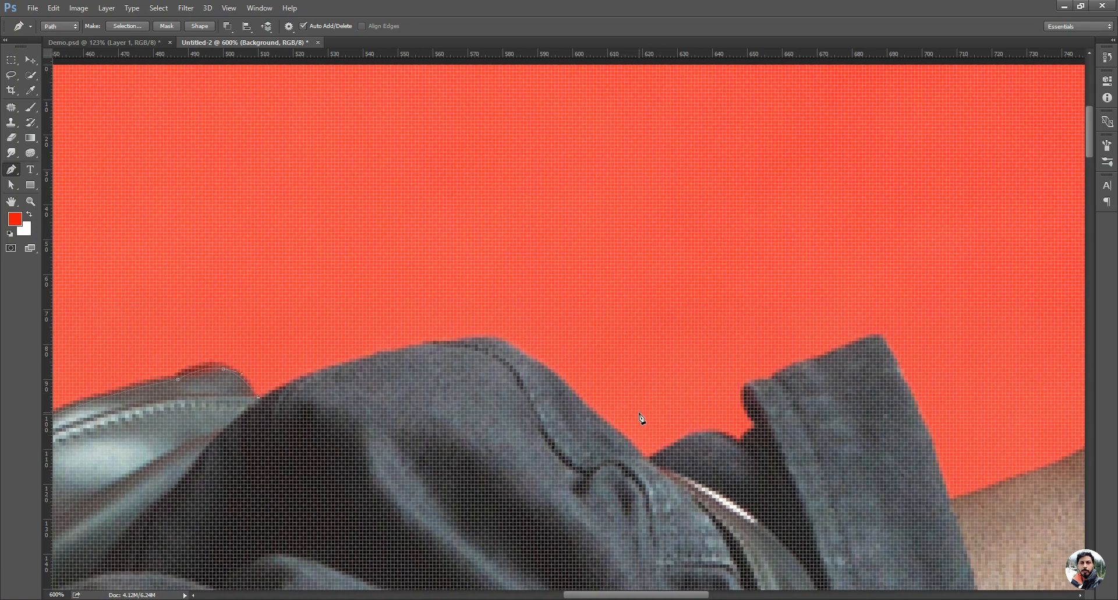
pyautogui.click(541, 366)
pyautogui.press('ctrl')
pyautogui.moveTo(425, 379); pyautogui.dragTo(440, 349)
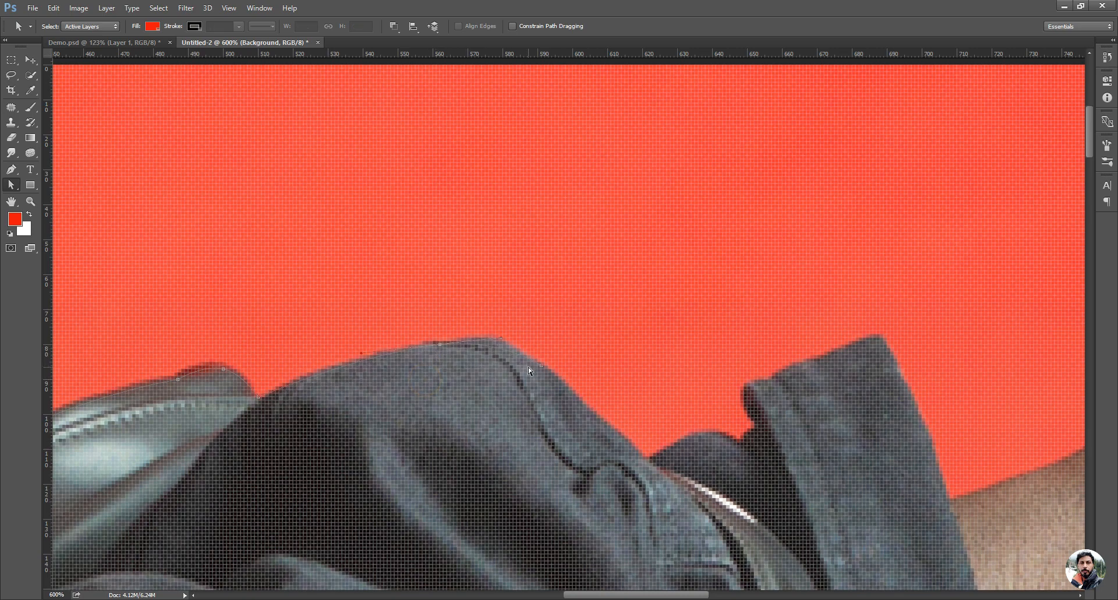
pyautogui.click(648, 459)
# Extend the path across the small dark bulge beside the waist and curve it with an added anchor
pyautogui.moveTo(669, 411); pyautogui.dragTo(517, 415)
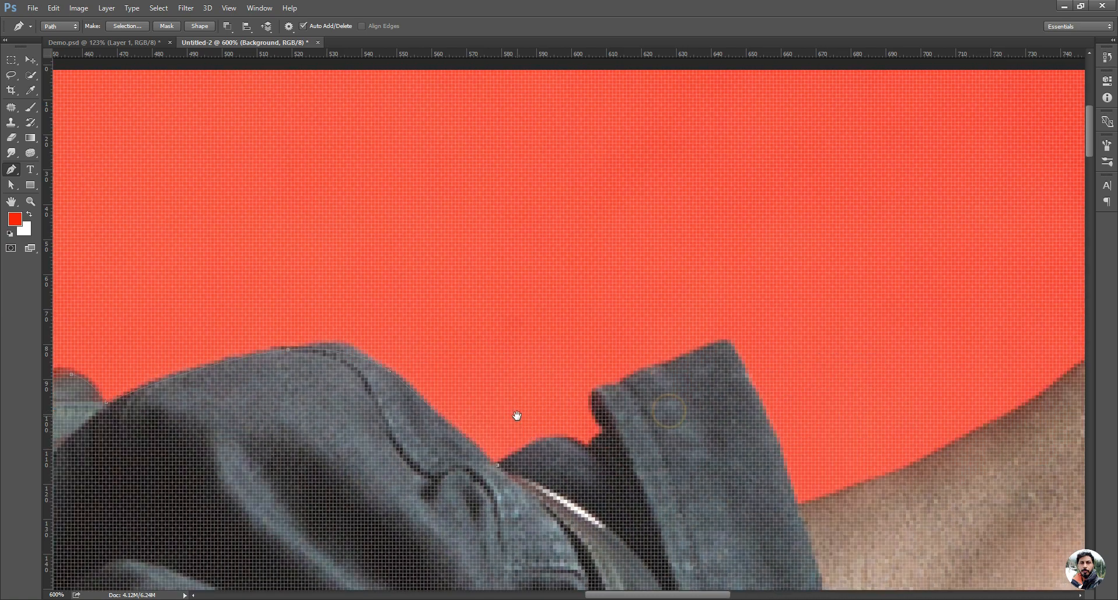
pyautogui.click(588, 447)
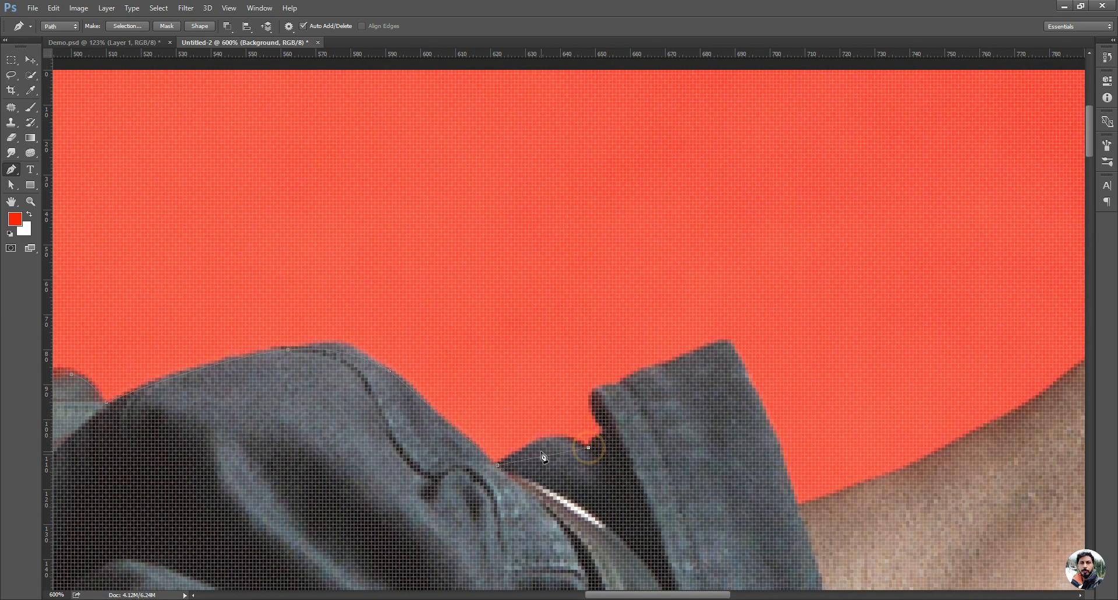
pyautogui.click(543, 457)
pyautogui.press('ctrl')
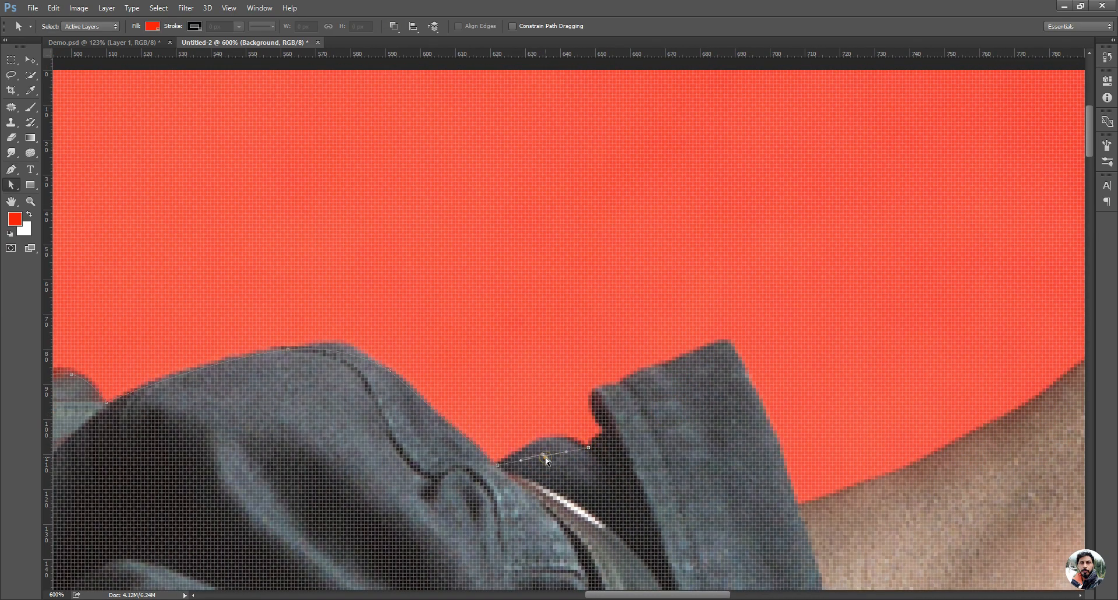
# Extend the path around the small folded edge of the denim collar and curve it with an adjusted middle anchor
pyautogui.moveTo(601, 435); pyautogui.dragTo(549, 450)
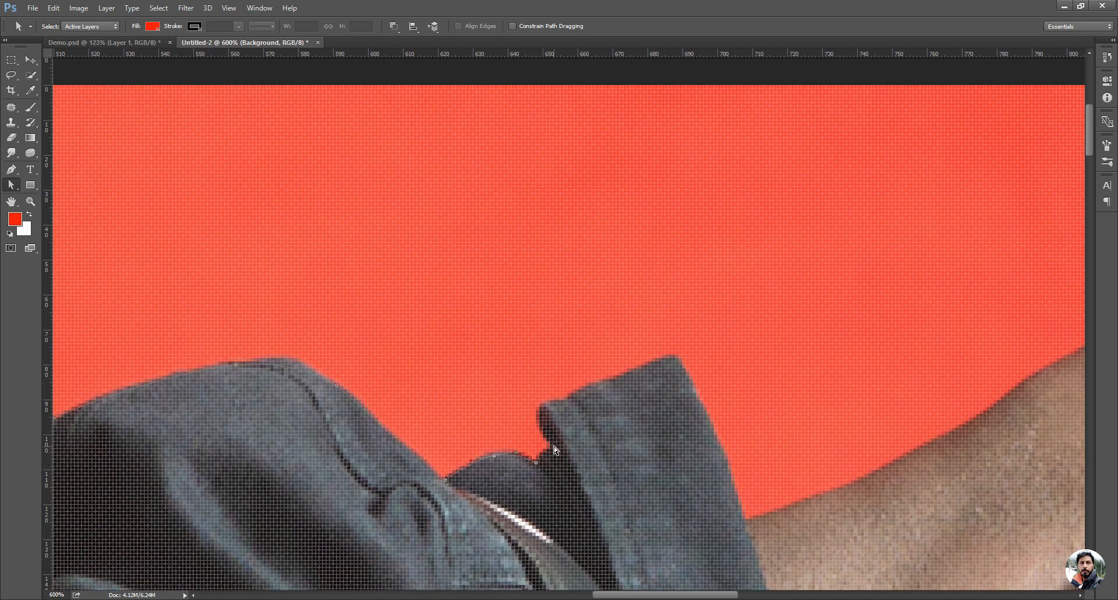
pyautogui.click(554, 449)
pyautogui.press('p')
pyautogui.moveTo(553, 448); pyautogui.dragTo(557, 418)
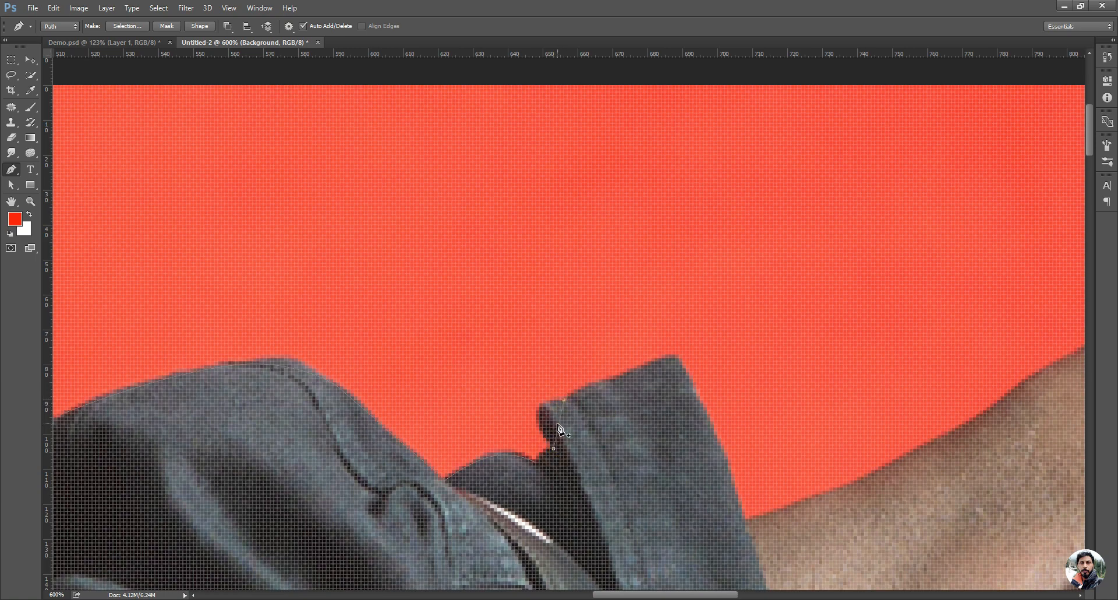
pyautogui.press('a')
pyautogui.moveTo(559, 425); pyautogui.dragTo(543, 414)
pyautogui.press('p')
# Trace over the denim collar's pointed tip and down its edge to where it meets the neck
pyautogui.moveTo(652, 401); pyautogui.dragTo(539, 446)
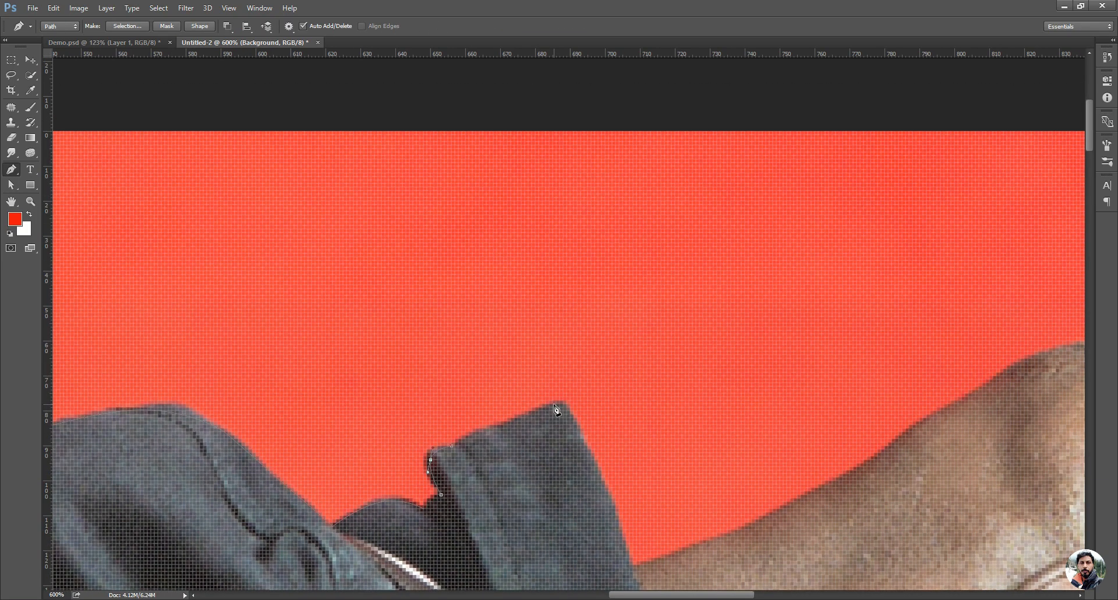
pyautogui.click(578, 425)
pyautogui.click(629, 563)
pyautogui.moveTo(697, 531); pyautogui.dragTo(385, 307)
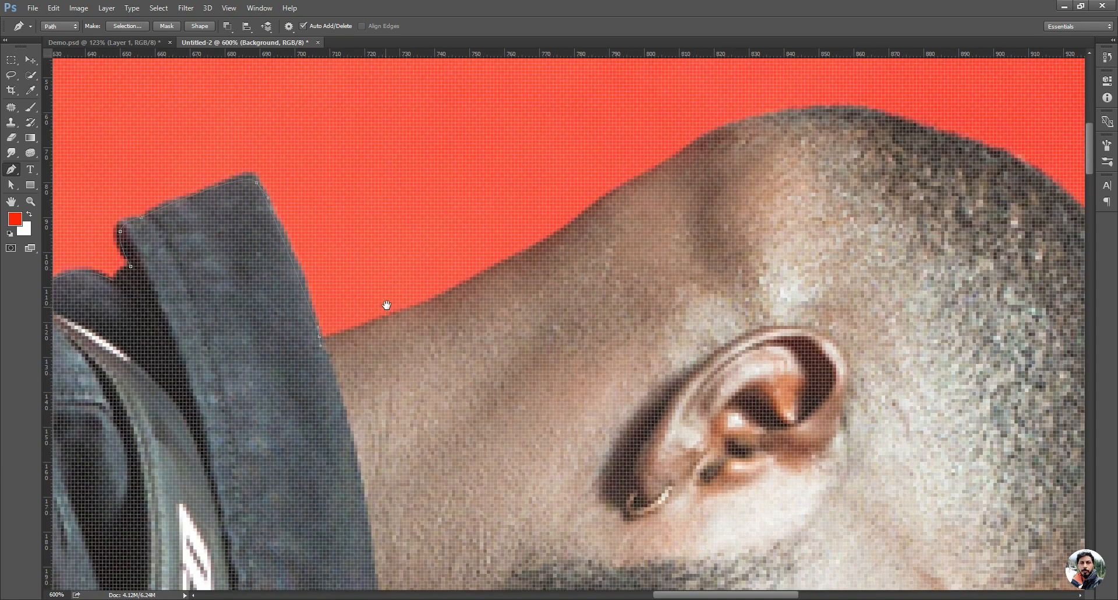
# Extend the path along the neck's outer edge and fit an added middle anchor to the skin contour
pyautogui.click(445, 294)
pyautogui.moveTo(486, 282); pyautogui.dragTo(355, 367)
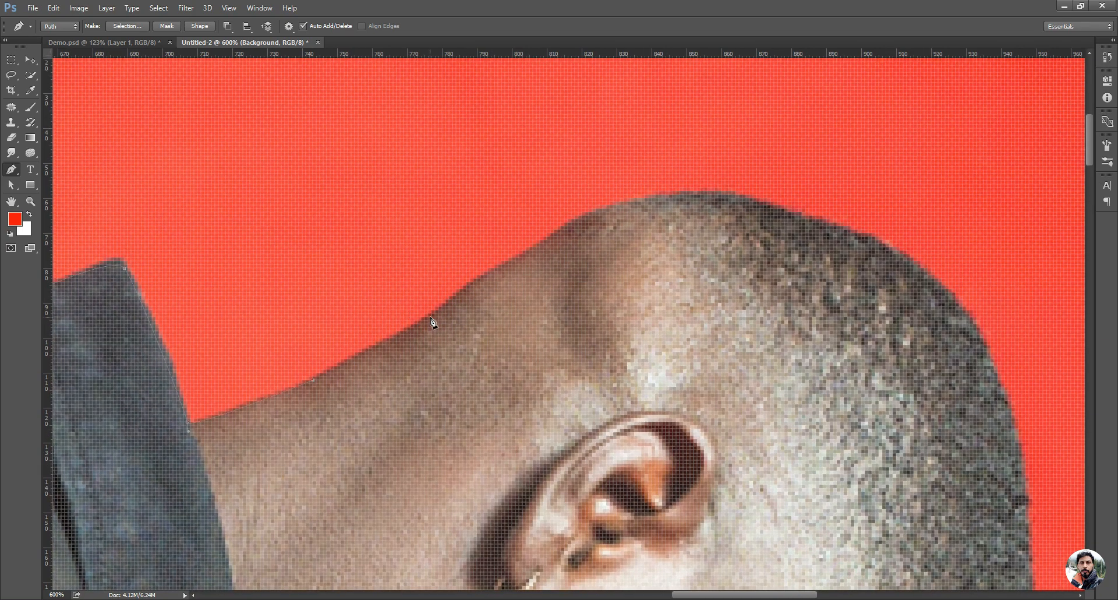
pyautogui.click(469, 286)
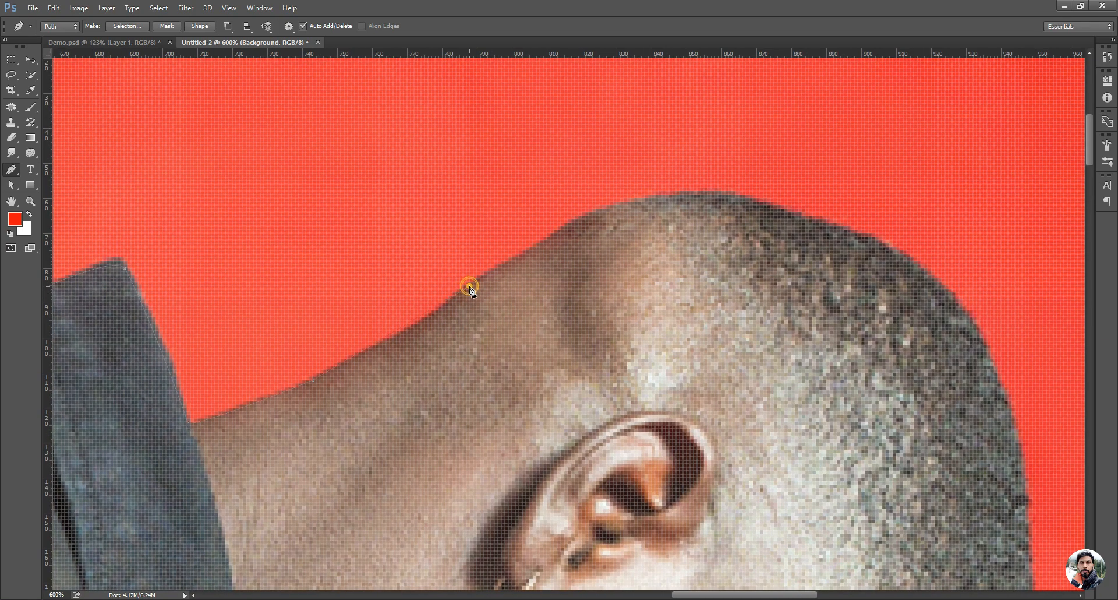
pyautogui.keyDown('ctrl'); pyautogui.click(408, 325); pyautogui.keyUp('ctrl')
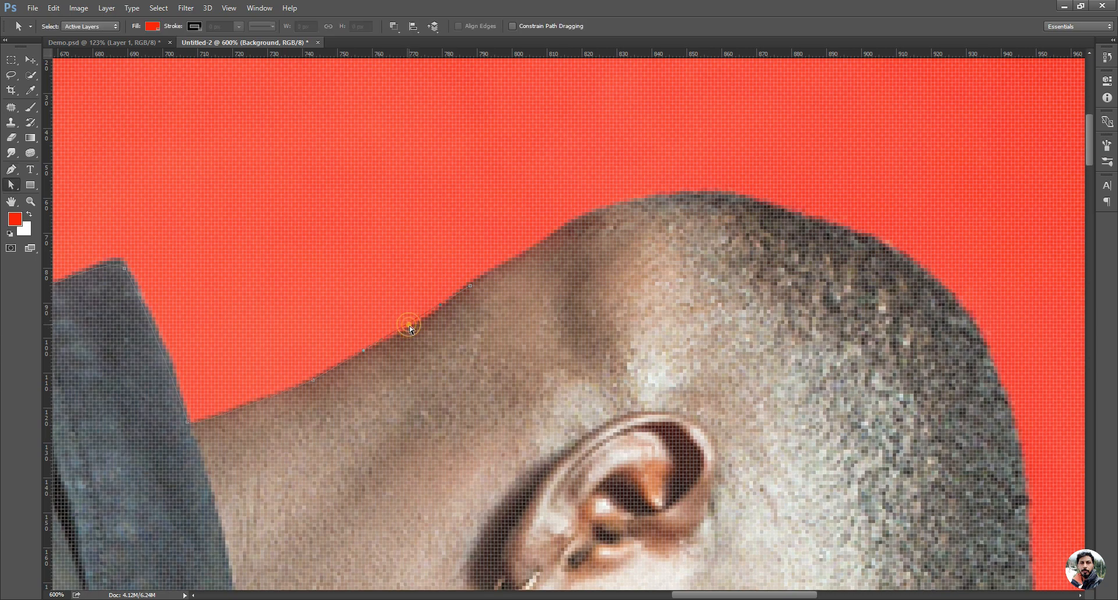
pyautogui.click(409, 331)
pyautogui.moveTo(561, 286); pyautogui.dragTo(438, 353)
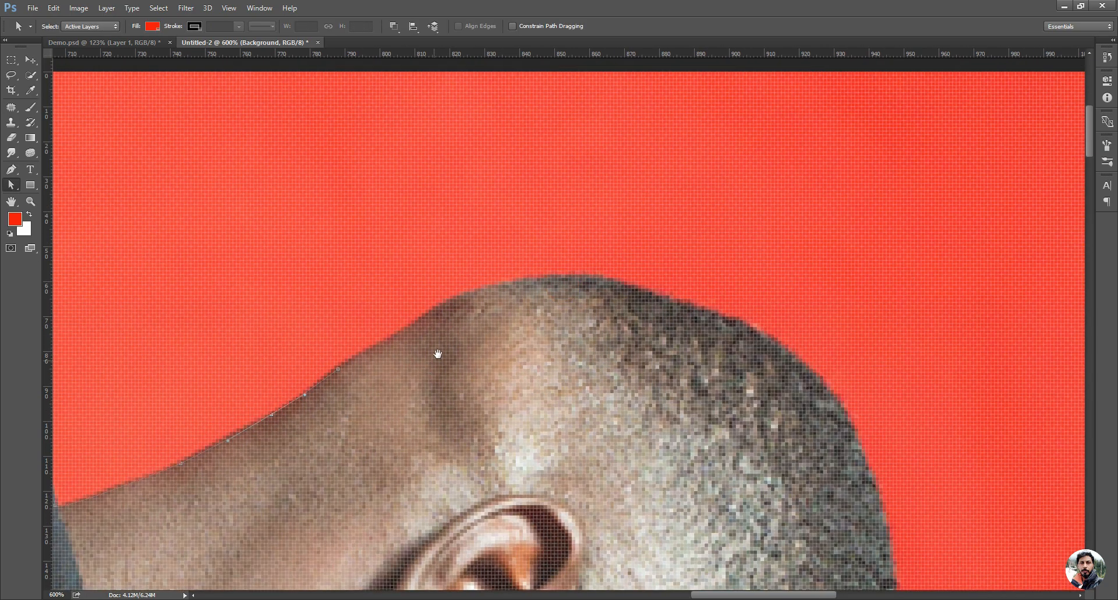
# Continue the path from the neck to the highest part of the head and move an added anchor onto the curve
pyautogui.press('z')
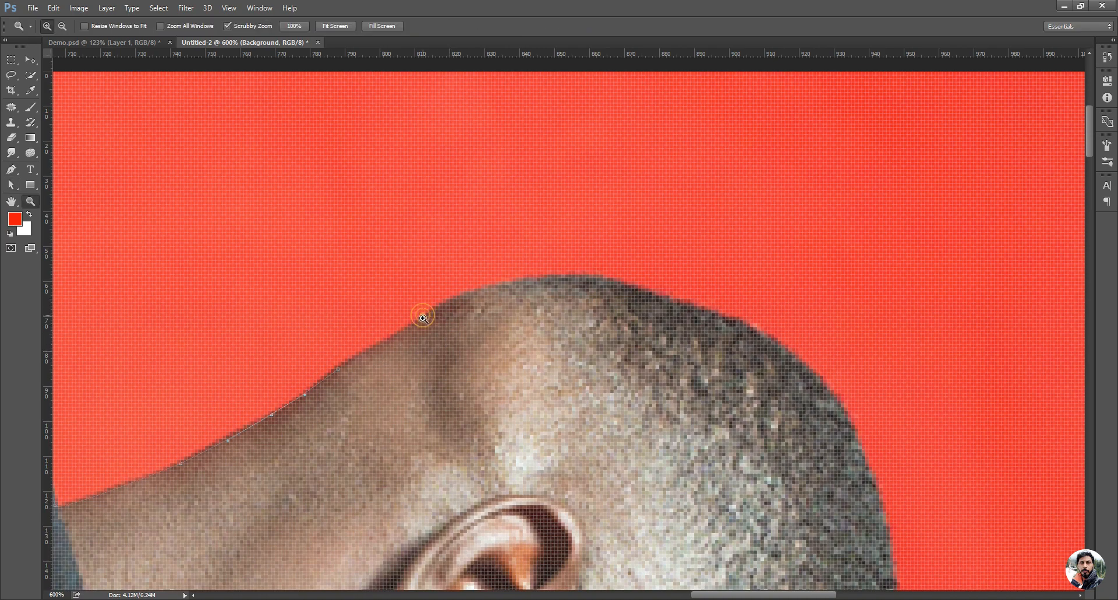
pyautogui.click(441, 330)
pyautogui.press('p')
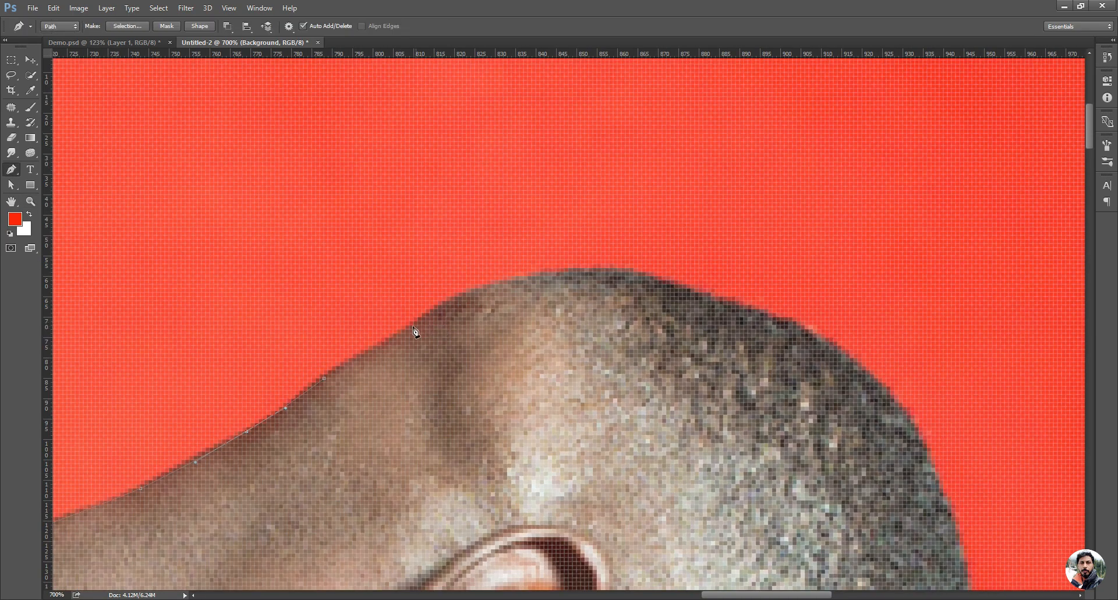
pyautogui.click(381, 345)
pyautogui.click(605, 272)
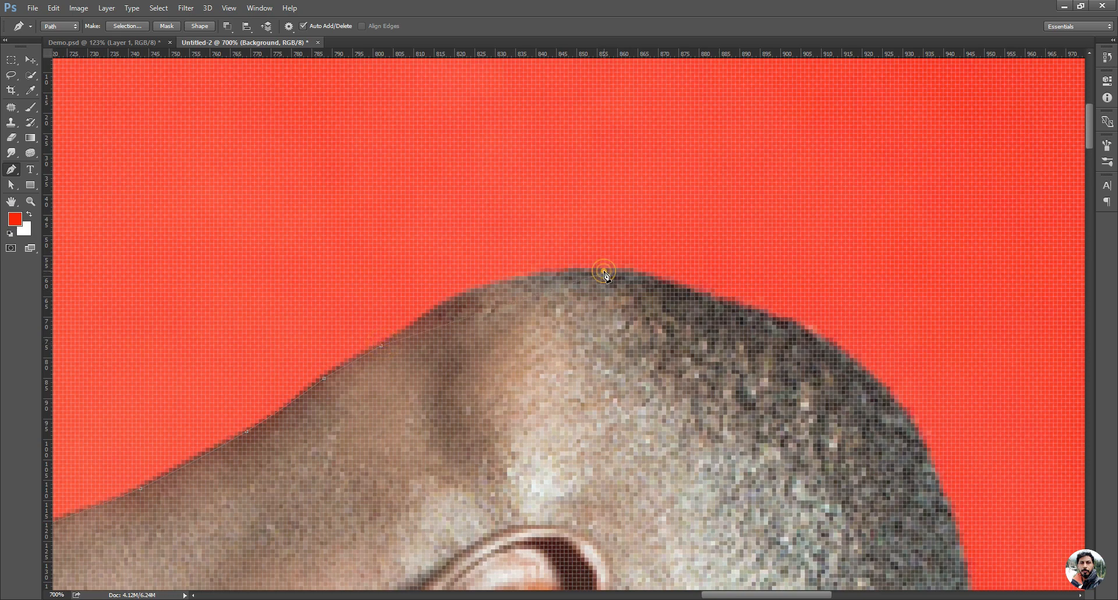
pyautogui.click(475, 315)
pyautogui.press('ctrl')
pyautogui.moveTo(490, 298); pyautogui.dragTo(492, 293)
pyautogui.moveTo(659, 358); pyautogui.dragTo(585, 309)
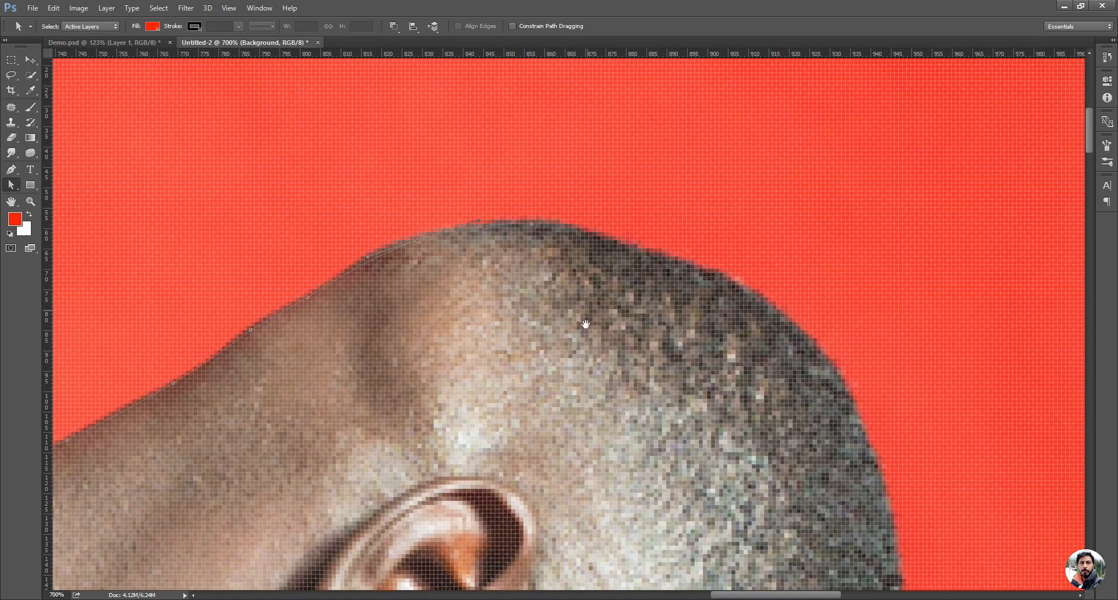
# Extend the path around the rounded back of the head and pull an added middle anchor out to the hair edge
pyautogui.click(866, 439)
pyautogui.keyDown('ctrl'); pyautogui.click(695, 328); pyautogui.keyUp('ctrl')
pyautogui.moveTo(725, 316); pyautogui.dragTo(751, 297)
pyautogui.scroll(-2, 699, 300)
pyautogui.hscroll(2, 699, 300)
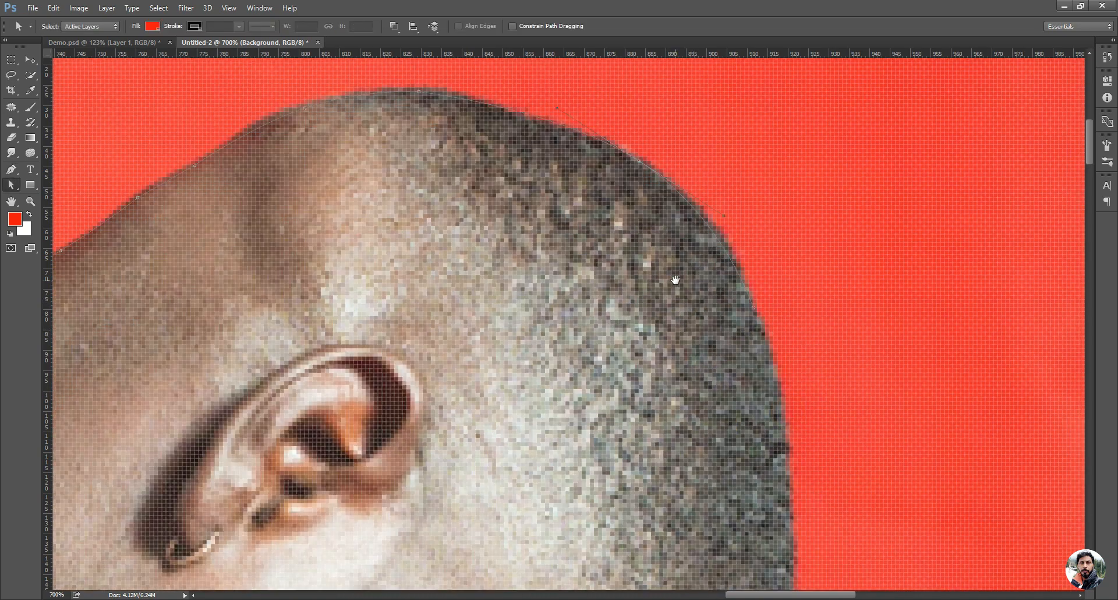
# Trace the hair edge beyond the ear and move the segment's middle anchor out onto the head's outline
pyautogui.scroll(-2, 736, 466)
pyautogui.hscroll(1, 735, 466)
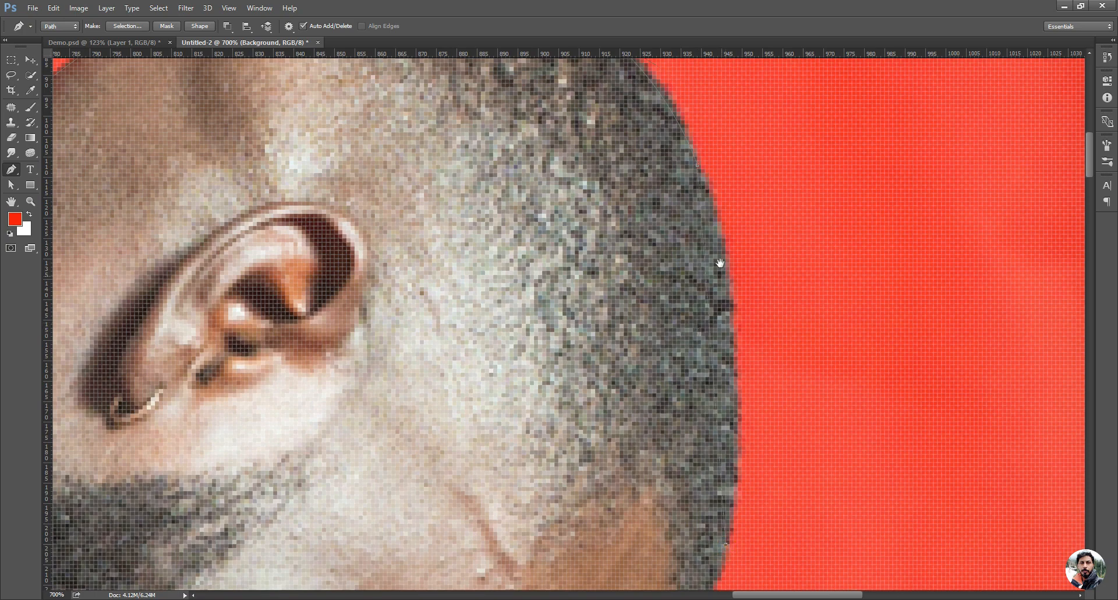
pyautogui.scroll(1, 687, 343)
pyautogui.hscroll(1, 669, 345)
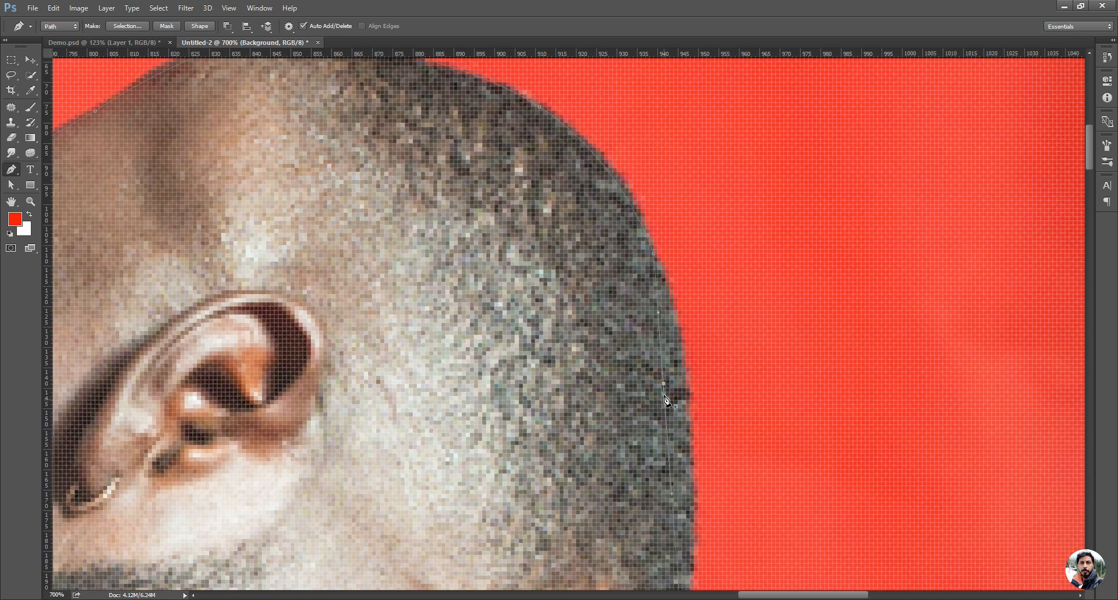
pyautogui.keyDown('ctrl'); pyautogui.click(664, 380); pyautogui.keyUp('ctrl')
pyautogui.moveTo(678, 377); pyautogui.dragTo(684, 373)
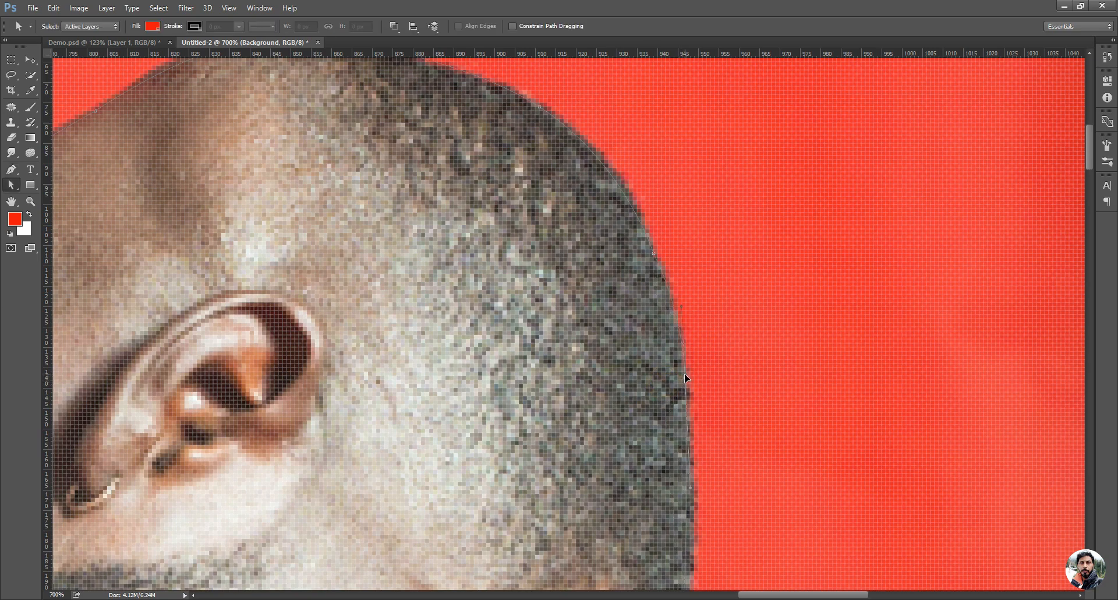
pyautogui.click(674, 458)
pyautogui.scroll(-3, 686, 314)
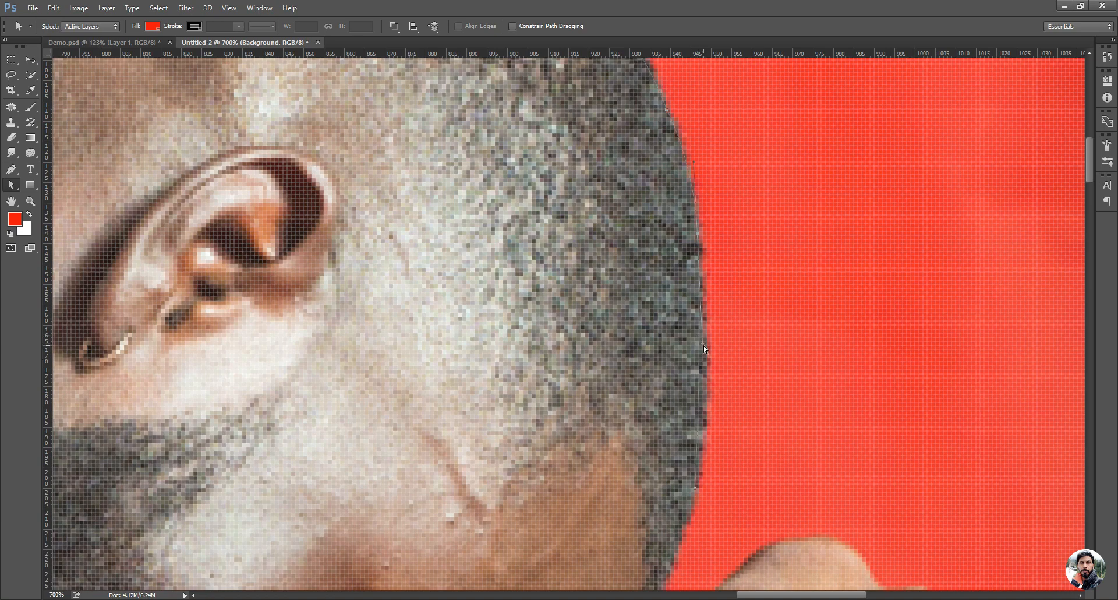
pyautogui.moveTo(692, 402); pyautogui.dragTo(697, 336)
# Continue placing path anchors along the head's outer hair edge toward the raised fist
pyautogui.press('p')
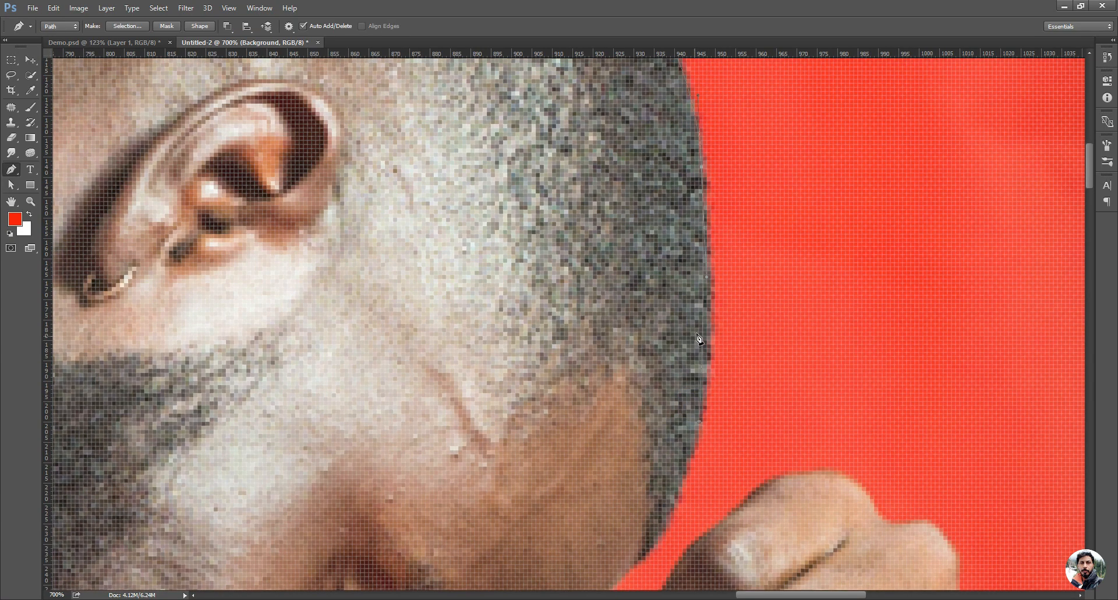
pyautogui.click(706, 278)
pyautogui.moveTo(720, 359); pyautogui.dragTo(686, 307)
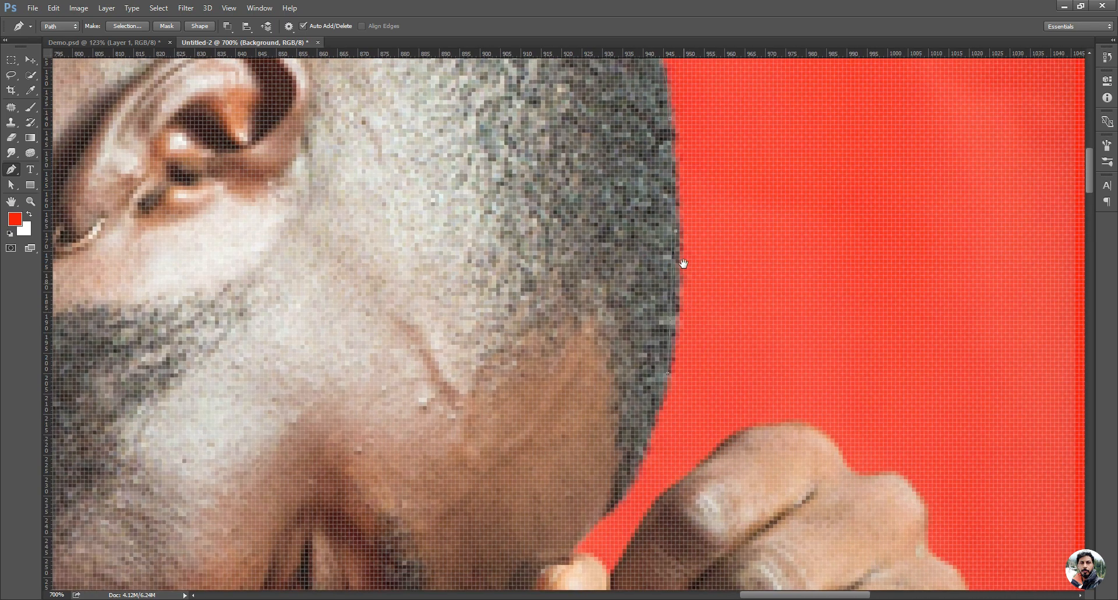
pyautogui.moveTo(682, 259); pyautogui.dragTo(636, 387)
pyautogui.moveTo(575, 217)
pyautogui.mouseDown()
pyautogui.moveTo(624, 299)
pyautogui.moveTo(631, 250)
pyautogui.mouseUp()
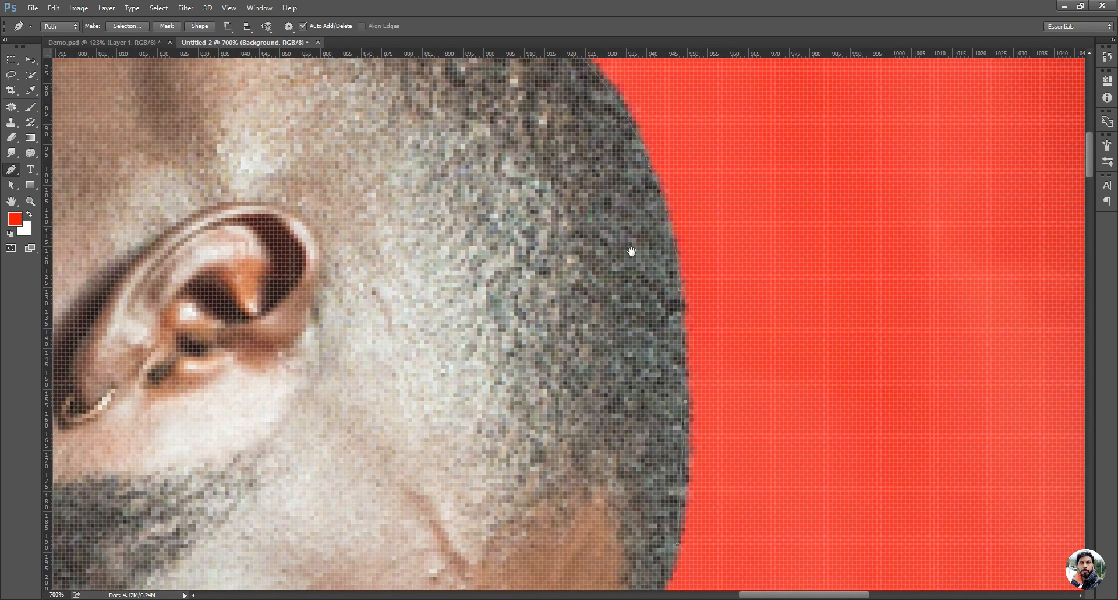
pyautogui.click(680, 444)
pyautogui.moveTo(675, 441); pyautogui.dragTo(666, 332)
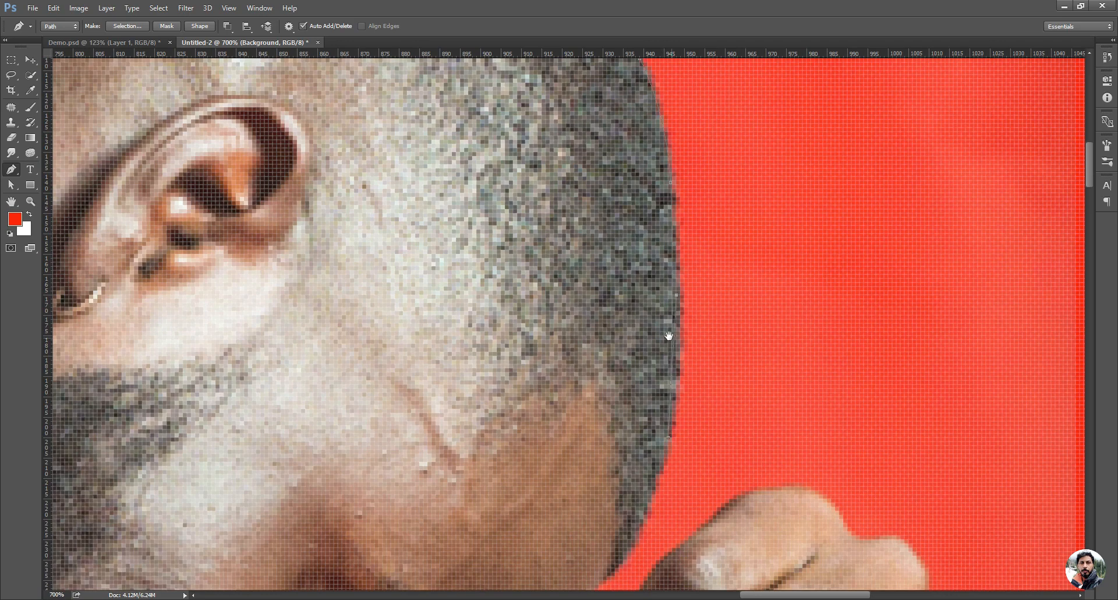
pyautogui.click(678, 297)
pyautogui.moveTo(669, 386); pyautogui.dragTo(671, 329)
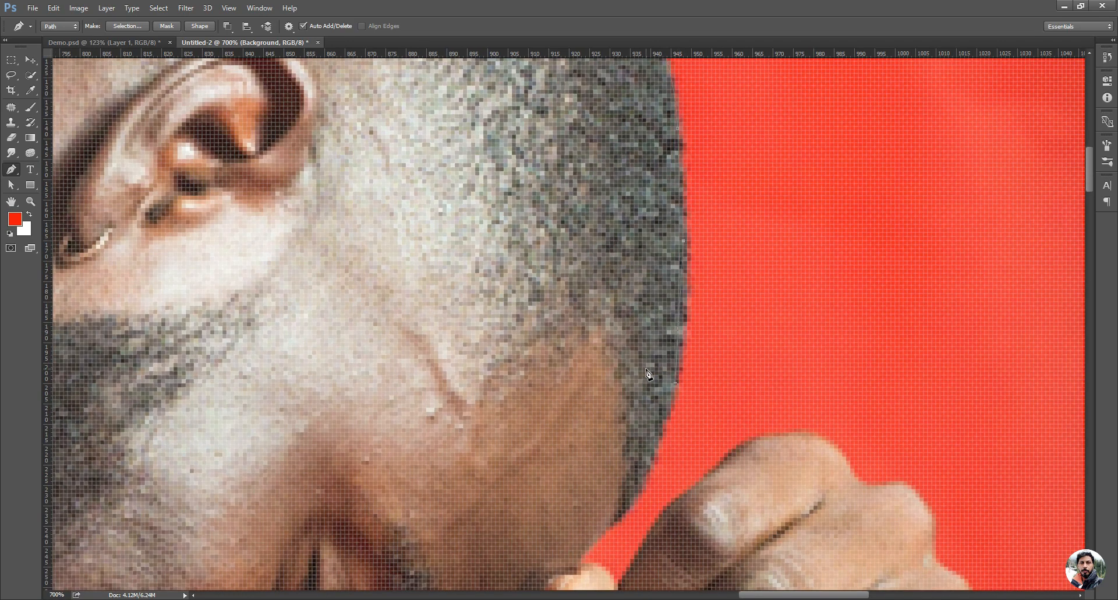
pyautogui.moveTo(594, 508); pyautogui.dragTo(578, 395)
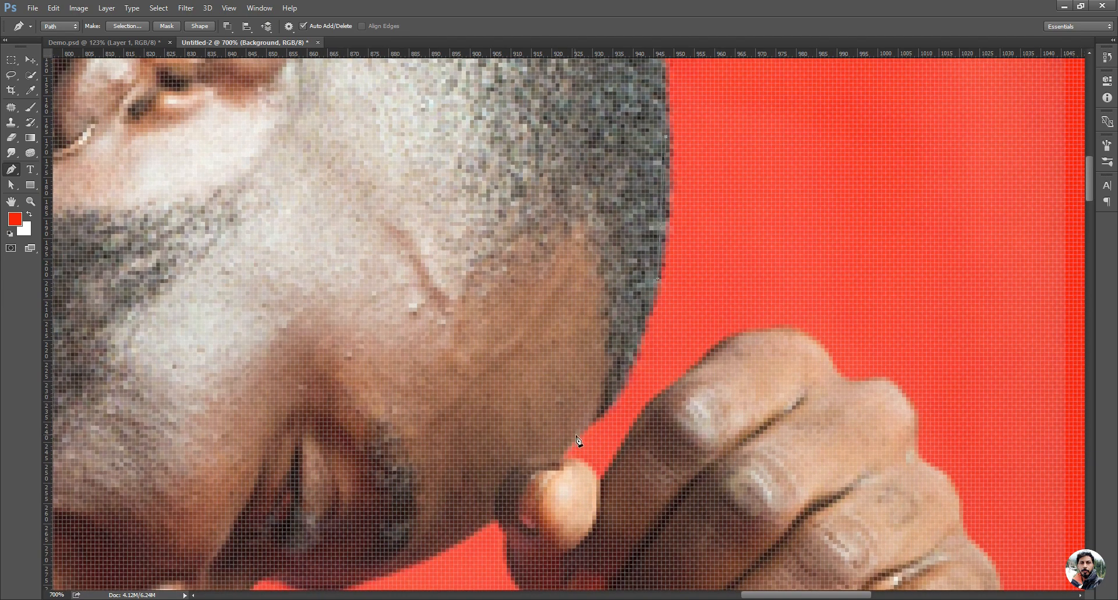
# Extend the path to where the head meets the thumb and curve the segment along the hairline with an added anchor
pyautogui.click(563, 450)
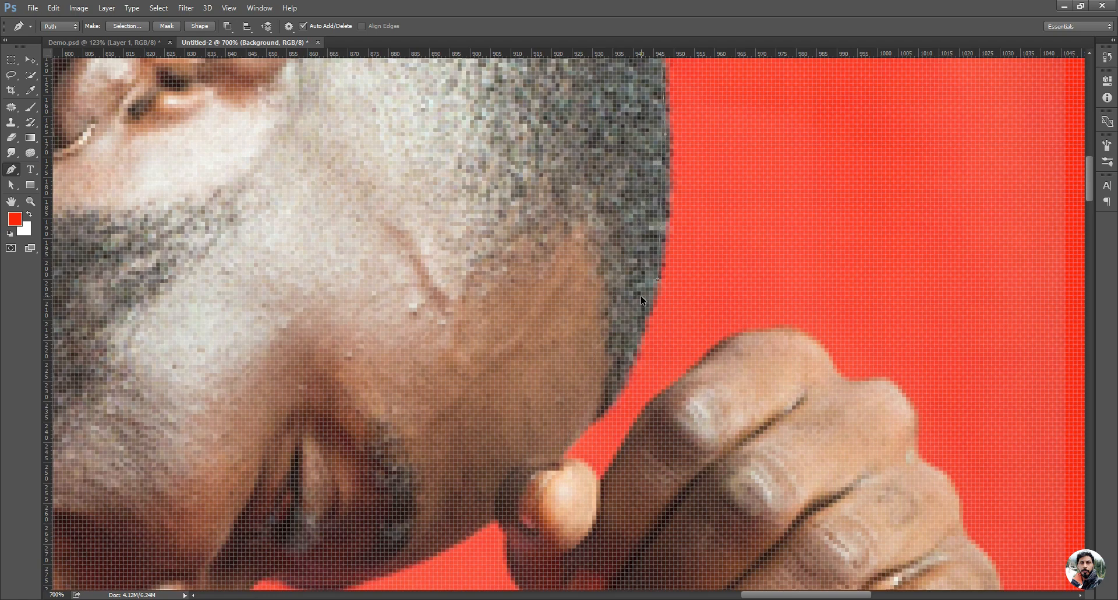
pyautogui.click(562, 451)
pyautogui.click(614, 278)
pyautogui.press('a')
pyautogui.moveTo(616, 278); pyautogui.dragTo(655, 298)
pyautogui.scroll(-3, 569, 355)
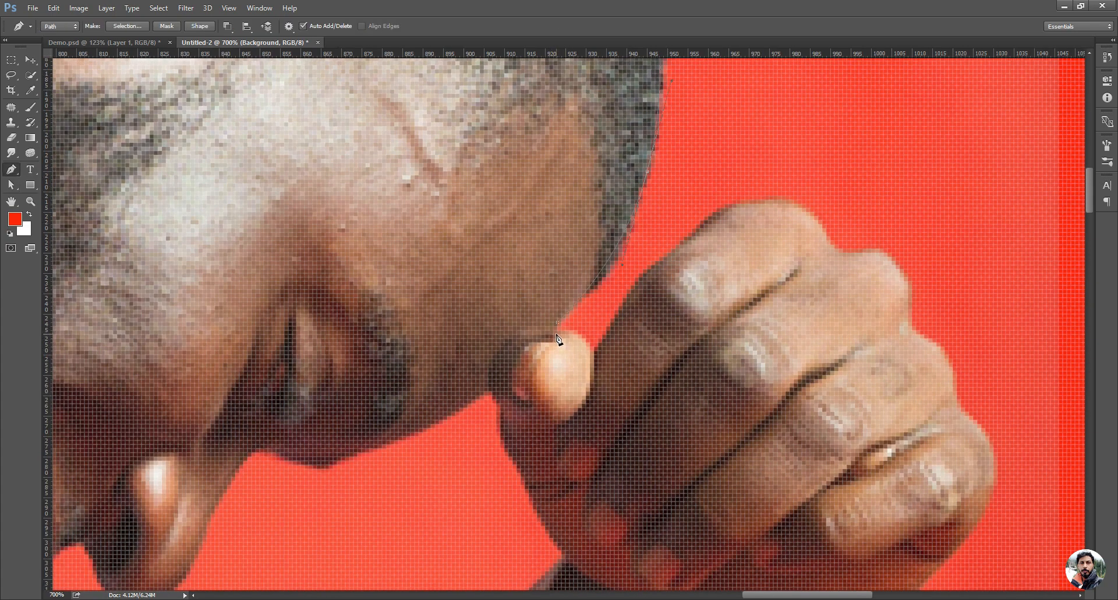
# Trace the path around the thumb tip and shift an added middle anchor onto its rounded edge
pyautogui.click(557, 330)
pyautogui.click(593, 354)
pyautogui.click(579, 345)
pyautogui.keyDown('ctrl'); pyautogui.moveTo(579, 344); pyautogui.dragTo(582, 338); pyautogui.keyUp('ctrl')
# Extend the path from the thumb along the first finger's outer edge and curve it with an adjusted anchor
pyautogui.click(631, 294)
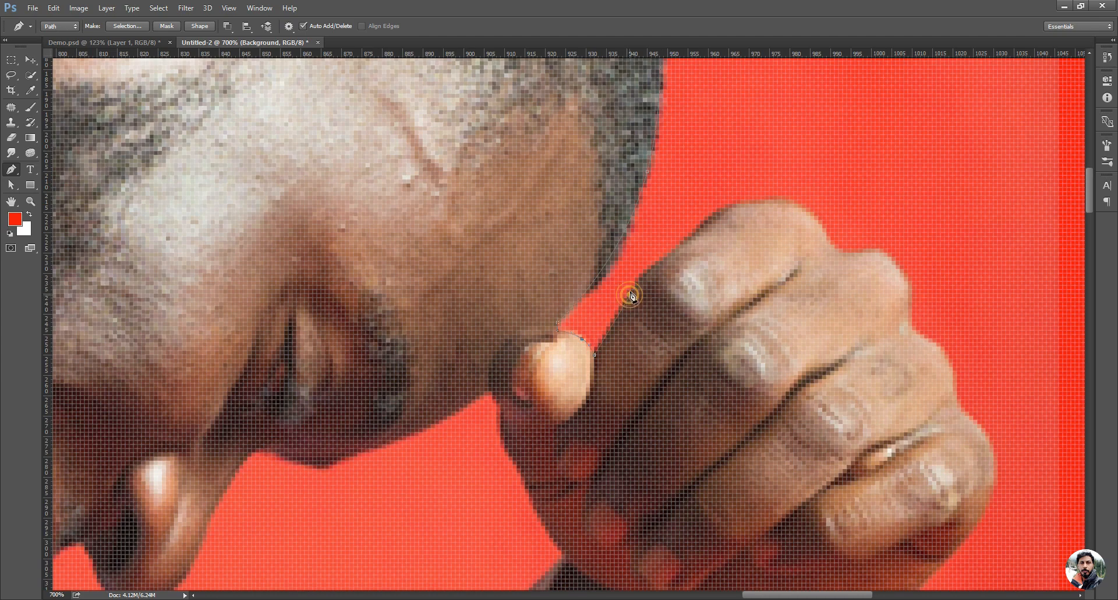
pyautogui.click(683, 245)
pyautogui.click(632, 295)
pyautogui.click(636, 298)
pyautogui.press('a')
pyautogui.moveTo(640, 289); pyautogui.dragTo(639, 286)
pyautogui.press('p')
# Continue the path along the first finger to the top of its knuckle, following the finger's curved edge
pyautogui.moveTo(689, 250); pyautogui.dragTo(520, 328)
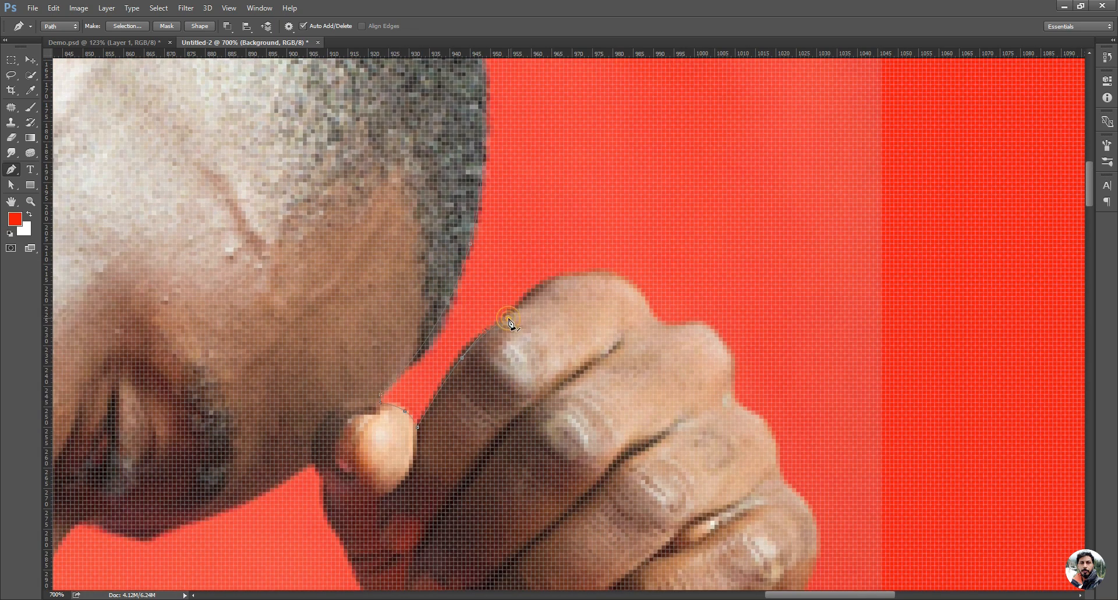
pyautogui.click(584, 272)
pyautogui.press('a')
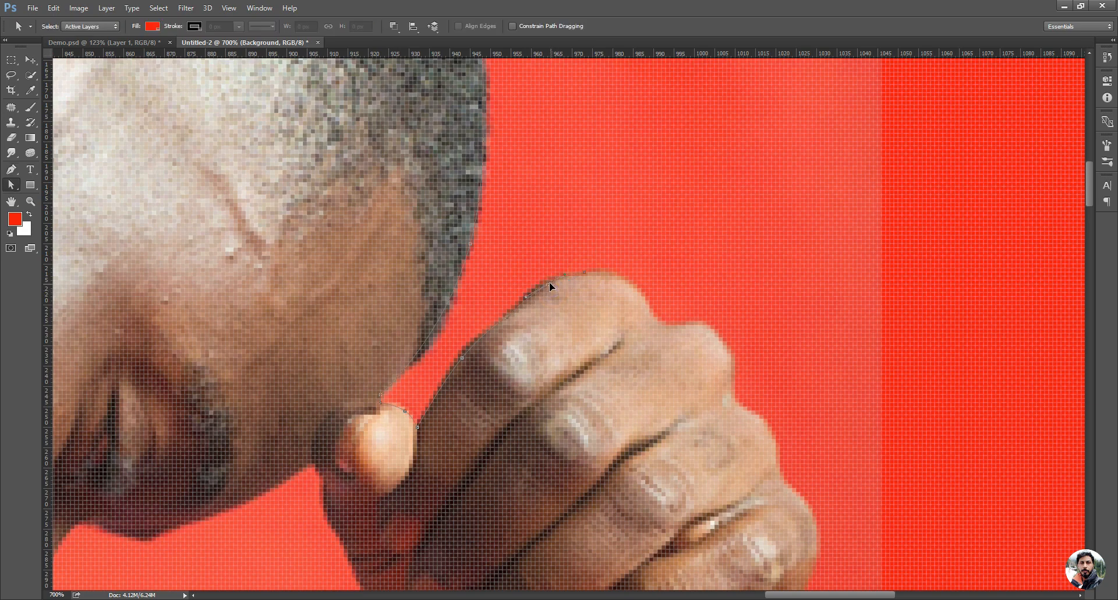
pyautogui.press('p')
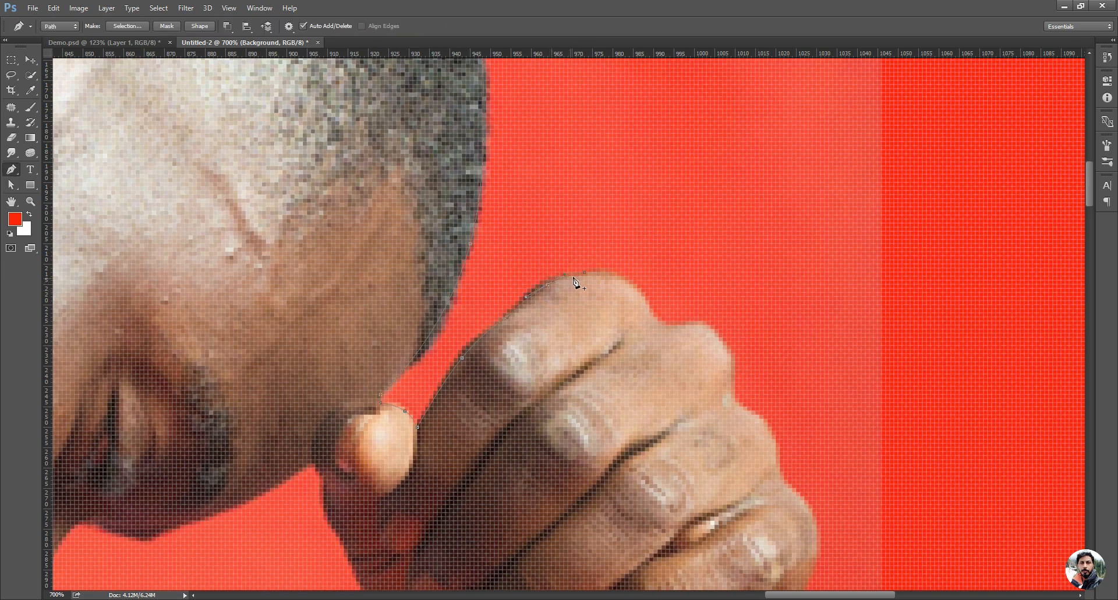
pyautogui.click(585, 273)
# Extend the path over the first knuckle to the gap before the second finger and adjust its curve
pyautogui.click(666, 325)
pyautogui.press('a')
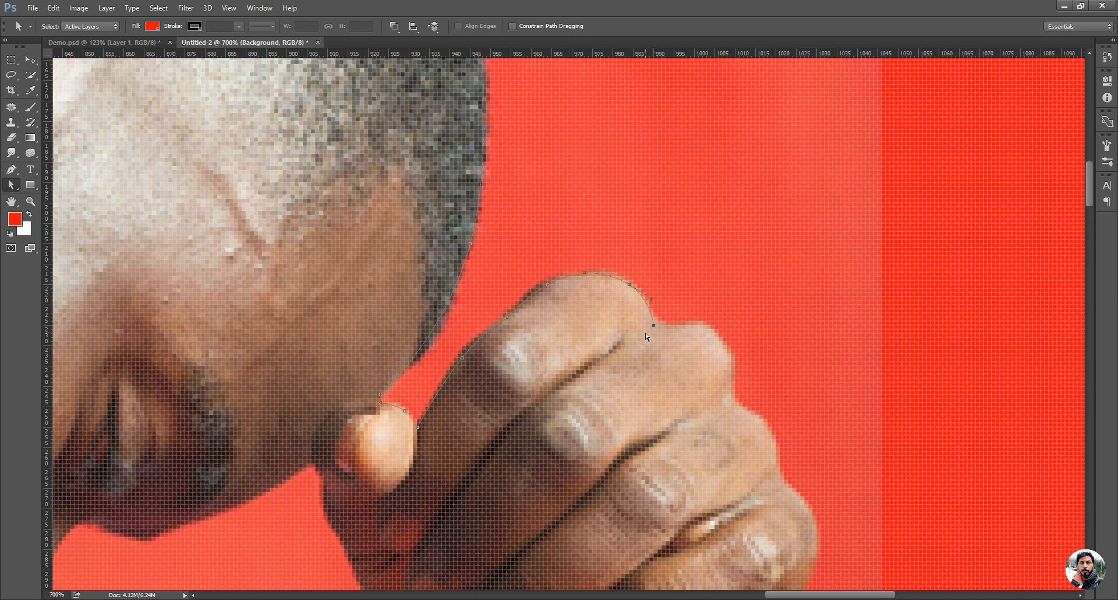
pyautogui.press('p')
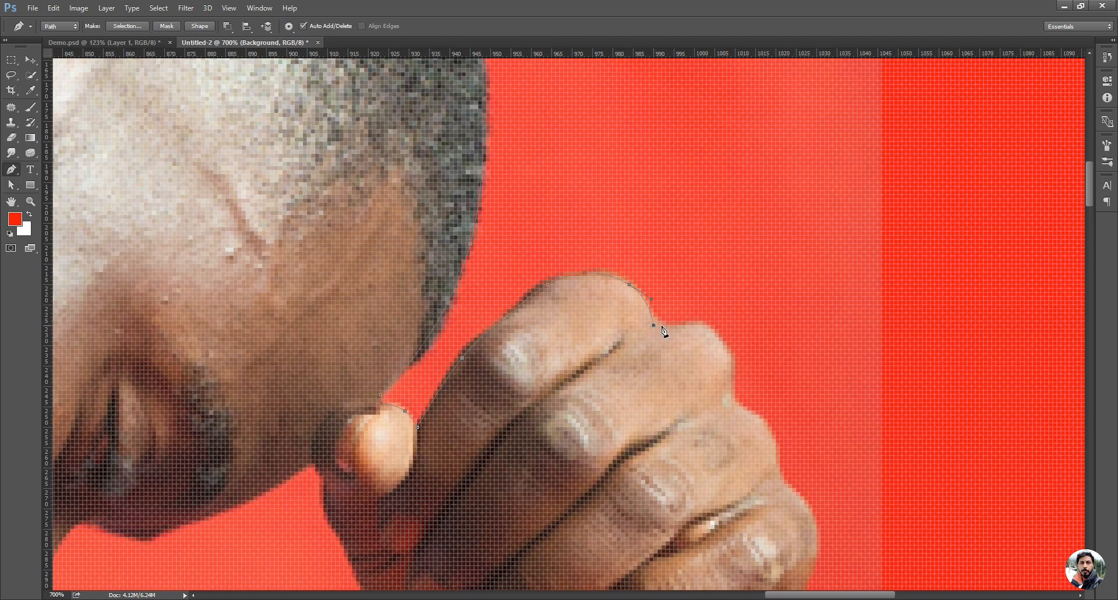
pyautogui.press('a')
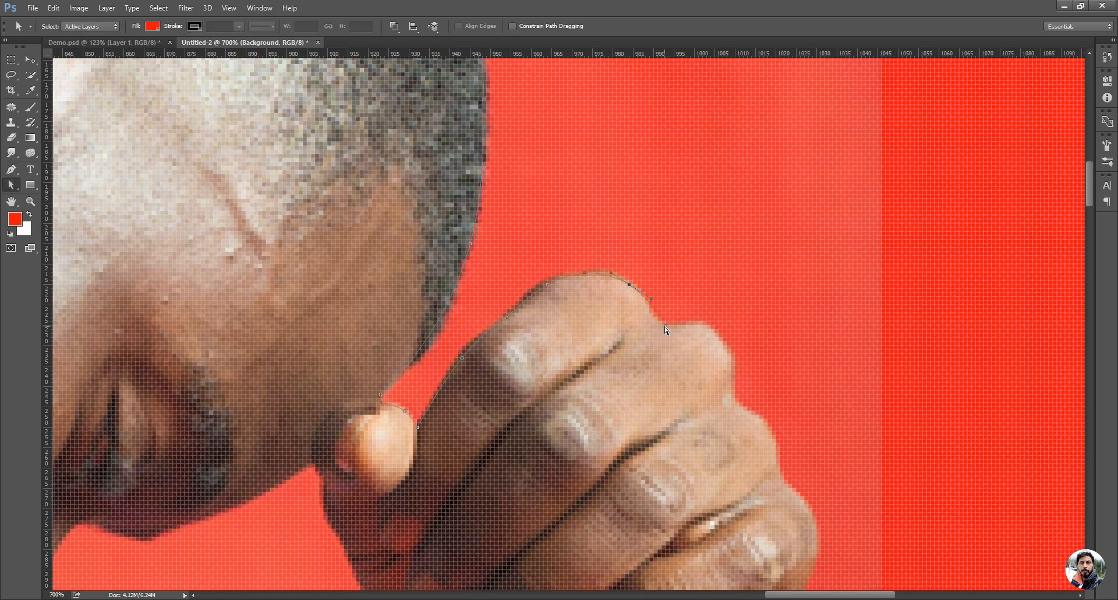
# Trace around the second finger's knuckle and refine its start with an added anchor moved onto the skin edge
pyautogui.click(716, 342)
pyautogui.press('z')
pyautogui.click(674, 325)
pyautogui.press('p')
pyautogui.click(674, 325)
pyautogui.press('a')
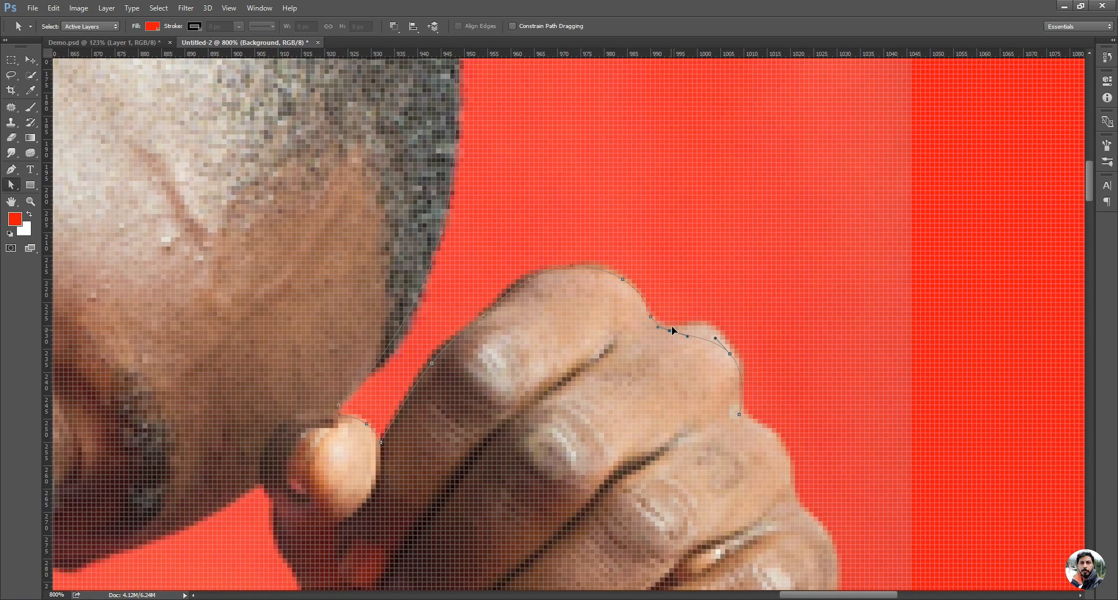
pyautogui.moveTo(715, 329); pyautogui.dragTo(697, 254)
# Extend the path around the third finger's knuckle and fit its middle anchor to the curve
pyautogui.press('p')
pyautogui.click(758, 372)
pyautogui.press('a')
pyautogui.moveTo(753, 382); pyautogui.dragTo(712, 286)
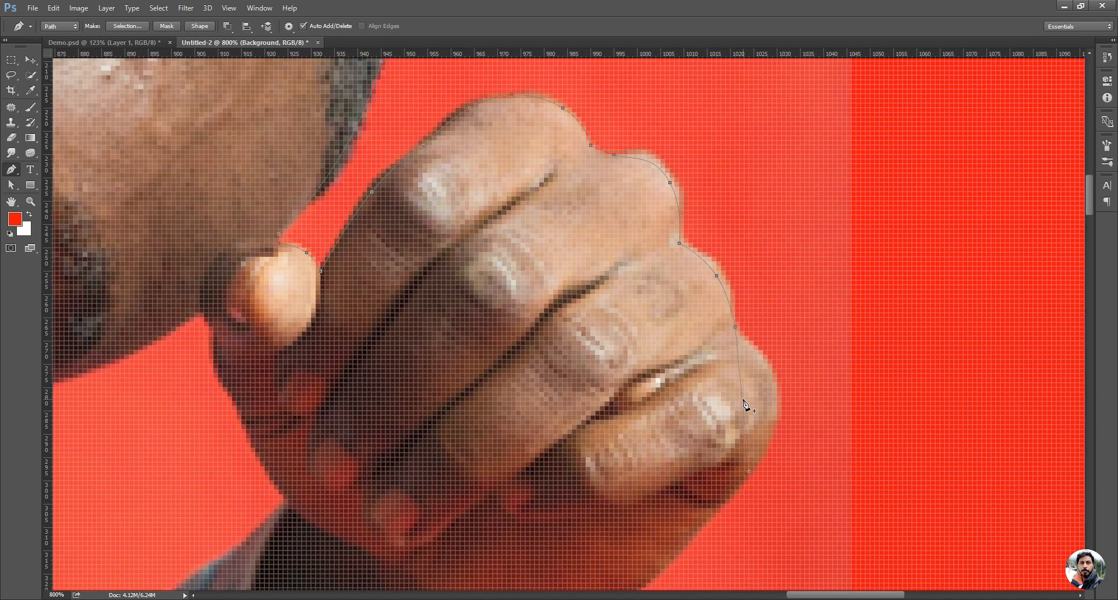
# Trace around the little finger's knuckle to the lower side of the fist and adjust the curve's middle anchor
pyautogui.press('p')
pyautogui.click(775, 396)
pyautogui.press('a')
pyautogui.scroll(-8, 757, 387)
pyautogui.press('p')
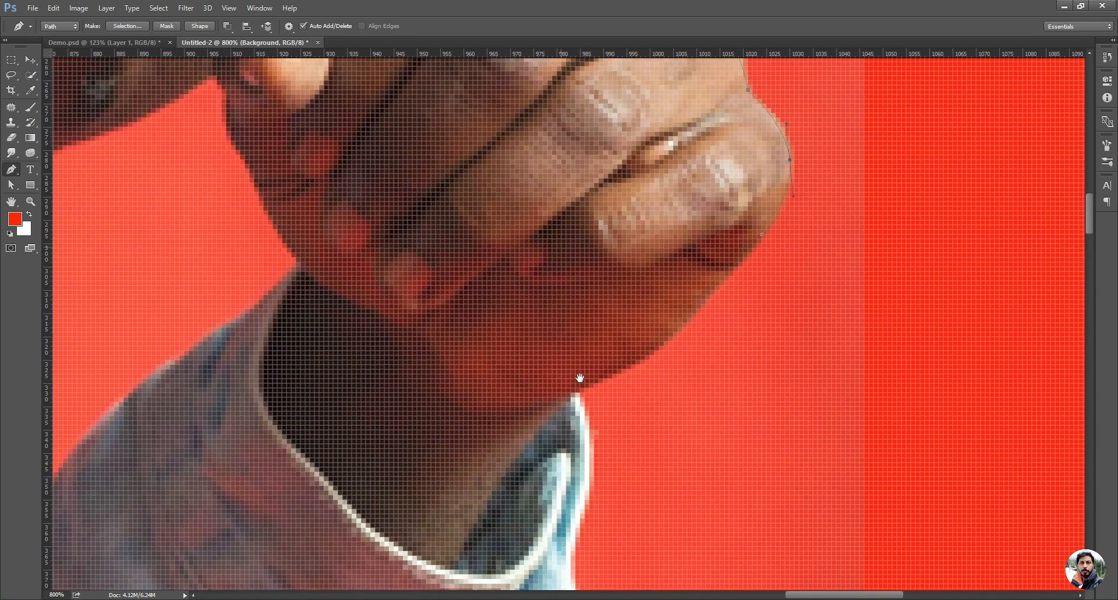
# Trace the path from beneath the raised fist down the denim cuff's outer edge to its lower corner and fit the curve
pyautogui.moveTo(565, 254); pyautogui.dragTo(646, 189)
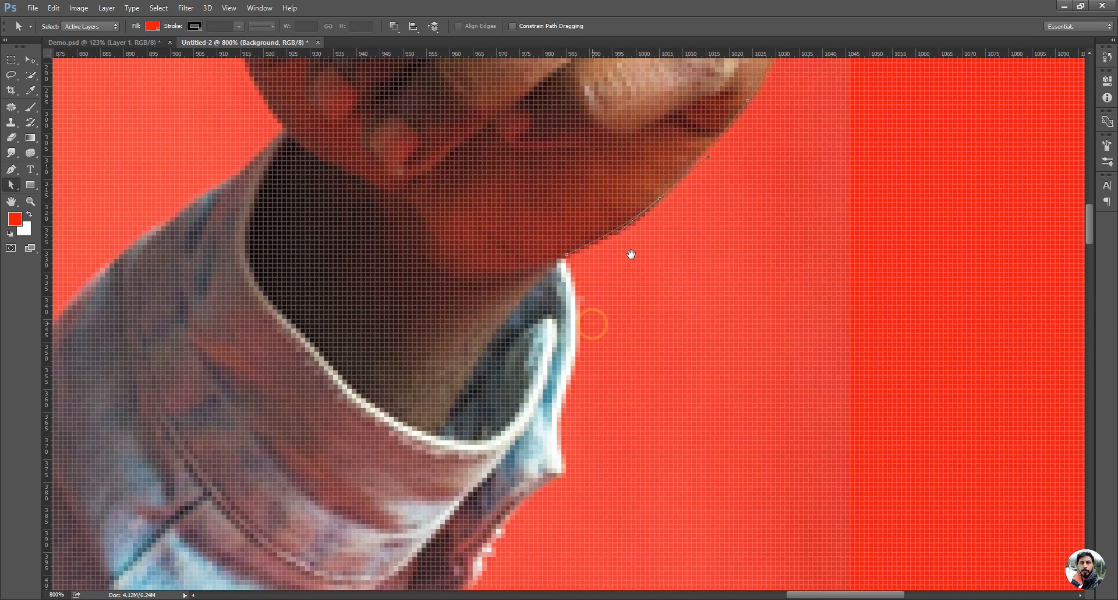
pyautogui.moveTo(628, 252); pyautogui.dragTo(668, 183)
pyautogui.click(599, 403)
pyautogui.moveTo(597, 353); pyautogui.dragTo(596, 329)
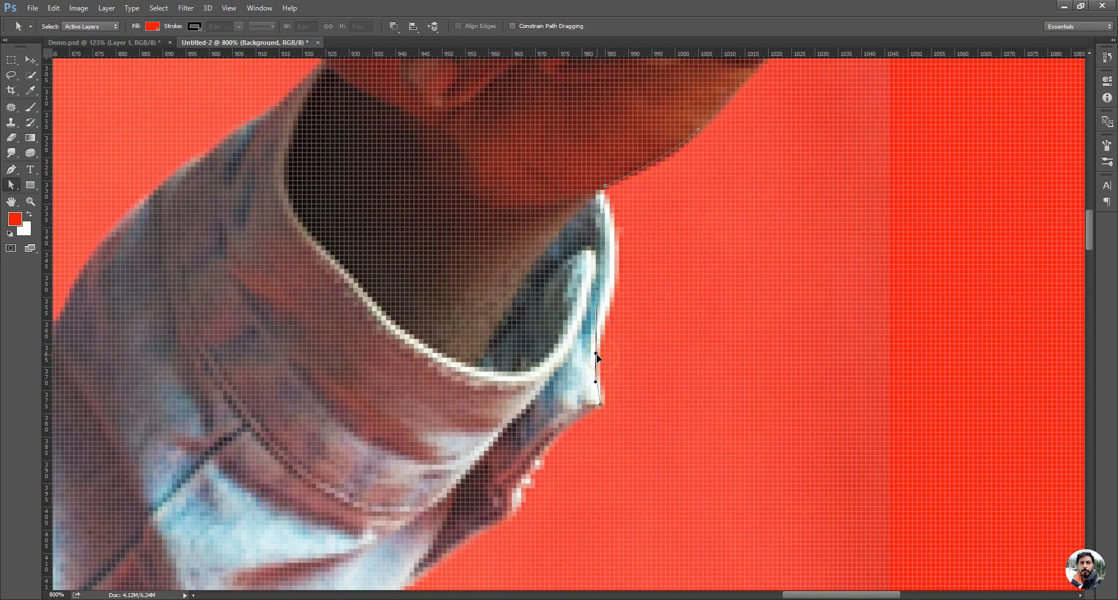
pyautogui.click(599, 272)
pyautogui.moveTo(599, 272); pyautogui.dragTo(610, 270)
# Continue the path past the cuff's frayed underside along the sleeve's lower edge, adjusting its middle anchors to the fabric
pyautogui.moveTo(606, 353); pyautogui.dragTo(630, 247)
pyautogui.moveTo(539, 411); pyautogui.dragTo(680, 264)
pyautogui.moveTo(514, 418); pyautogui.dragTo(554, 390)
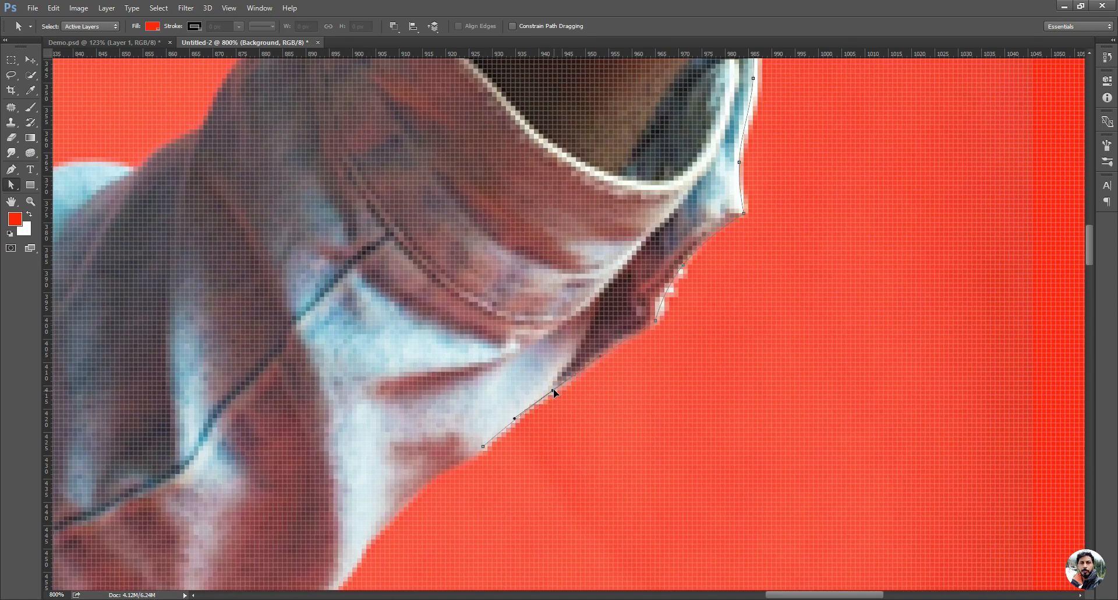
pyautogui.moveTo(457, 472); pyautogui.dragTo(670, 316)
pyautogui.moveTo(558, 422); pyautogui.dragTo(582, 374)
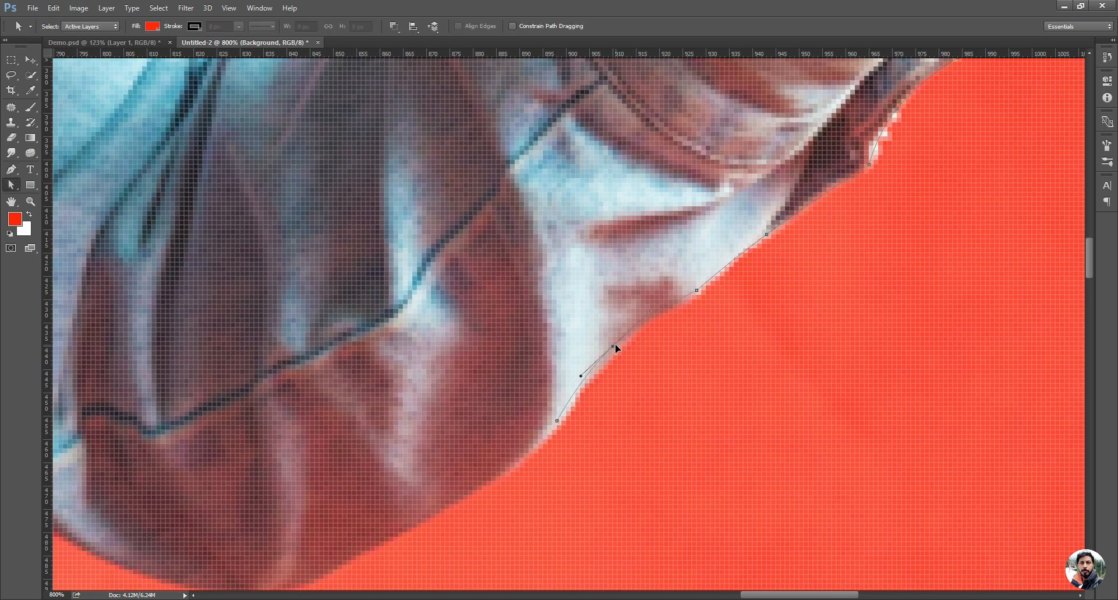
# Trace around the sleeve's rounded elbow and up its underside to the light blue shirt's edge
pyautogui.moveTo(614, 342); pyautogui.dragTo(778, 226)
pyautogui.moveTo(387, 472); pyautogui.dragTo(535, 420)
pyautogui.press('ctrl')
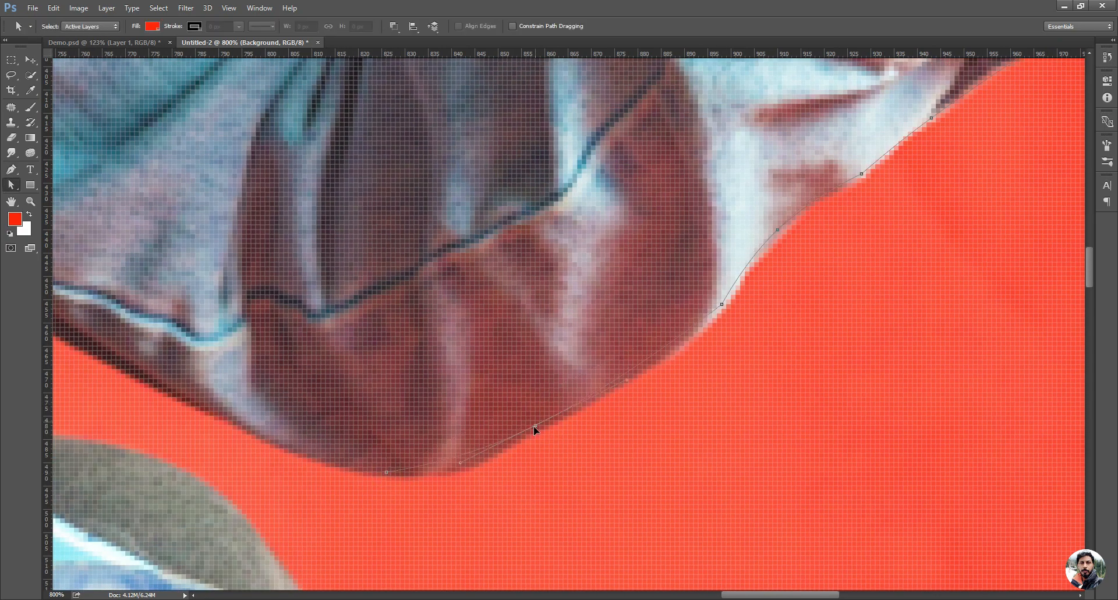
pyautogui.moveTo(434, 432); pyautogui.dragTo(655, 409)
pyautogui.press('h')
pyautogui.moveTo(496, 370); pyautogui.dragTo(357, 356)
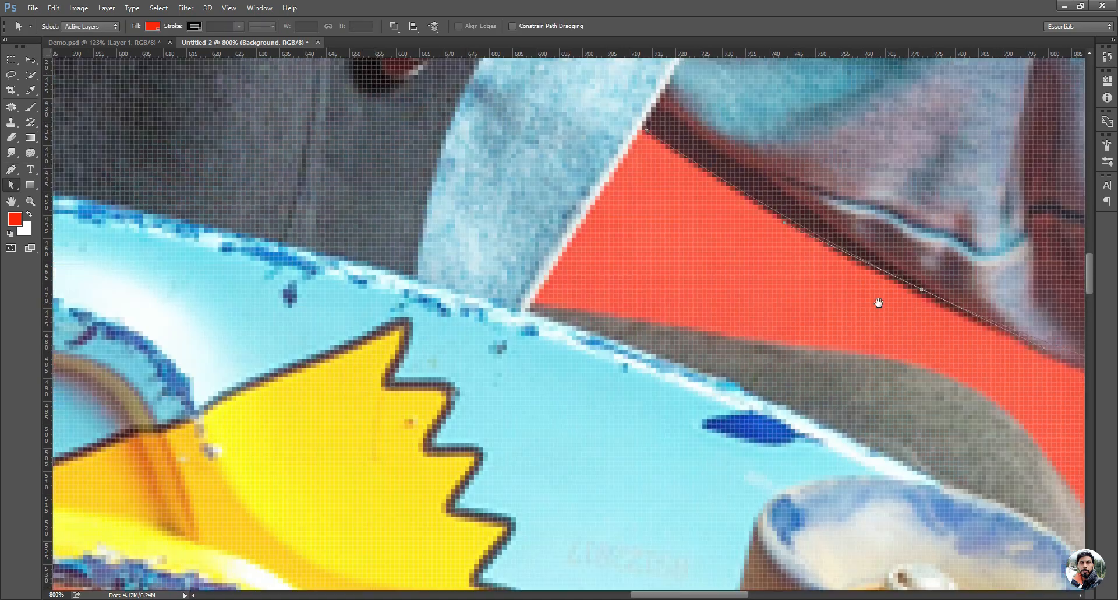
pyautogui.moveTo(648, 131); pyautogui.dragTo(641, 125)
# Trace the grey trouser knee above the skateboard to where it meets the board's edge and fit the curve
pyautogui.press('p')
pyautogui.moveTo(782, 349); pyautogui.dragTo(491, 207)
pyautogui.click(490, 203)
pyautogui.press('a')
pyautogui.moveTo(692, 349); pyautogui.dragTo(682, 180)
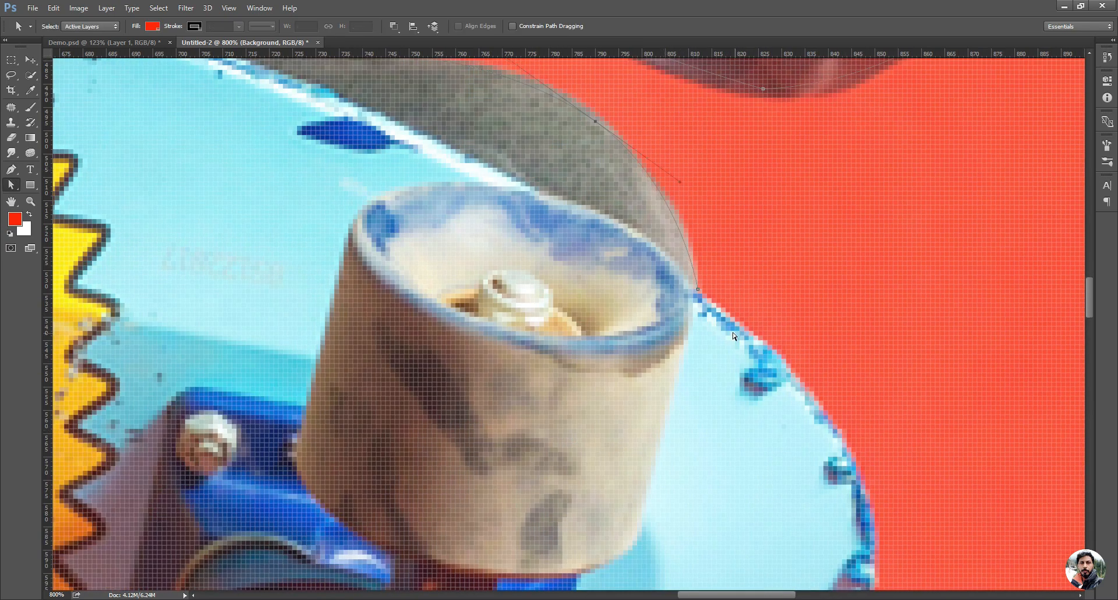
# Trace around the skateboard's rounded end beside the wheels, moving the middle anchors onto the board's edge
pyautogui.press('p')
pyautogui.moveTo(889, 535); pyautogui.dragTo(774, 403)
pyautogui.click(756, 471)
pyautogui.press('a')
pyautogui.moveTo(674, 324); pyautogui.dragTo(726, 309)
pyautogui.moveTo(719, 459); pyautogui.dragTo(761, 278)
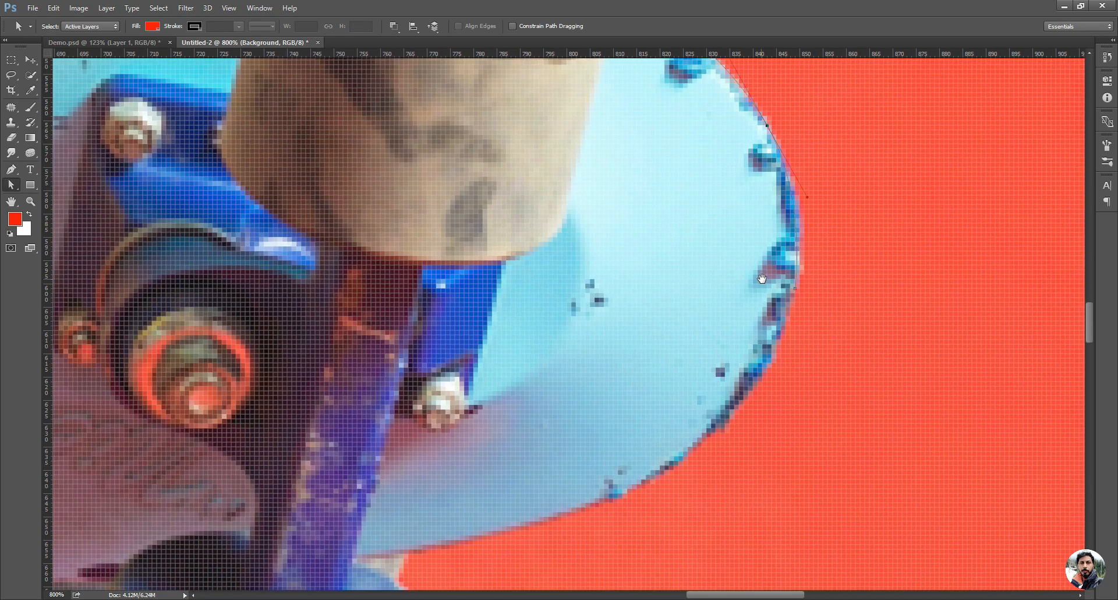
pyautogui.moveTo(675, 407); pyautogui.dragTo(651, 471)
pyautogui.moveTo(515, 507); pyautogui.dragTo(775, 295)
# Extend the path from the board's lower edge around the blue rim and outer side of the lower wheel
pyautogui.press('p')
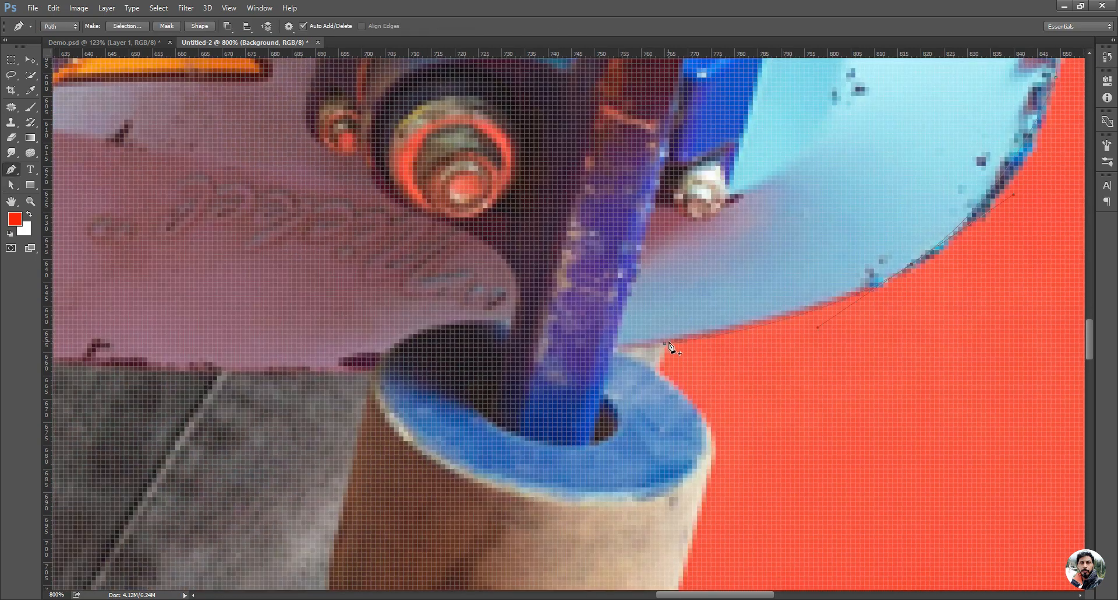
pyautogui.click(659, 372)
pyautogui.scroll(-5, 724, 308)
pyautogui.click(658, 470)
pyautogui.press('a')
pyautogui.click(667, 395)
pyautogui.moveTo(667, 397); pyautogui.dragTo(780, 249)
# Trace around the bottom of the lower wheel back to the trouser leg, fitting the added anchor to the wheel's edge
pyautogui.press('p')
pyautogui.click(745, 256)
pyautogui.press('a')
pyautogui.moveTo(726, 204); pyautogui.dragTo(738, 217)
pyautogui.press('p')
pyautogui.click(698, 423)
pyautogui.click(476, 461)
pyautogui.press('a')
pyautogui.moveTo(581, 446); pyautogui.dragTo(876, 279)
# Extend the path down the rear trouser leg to the notch above the bent knee
pyautogui.press('p')
pyautogui.scroll(-1, 769, 344)
pyautogui.click(680, 282)
pyautogui.click(675, 333)
pyautogui.scroll(-3, 524, 520)
pyautogui.scroll(-4, 559, 407)
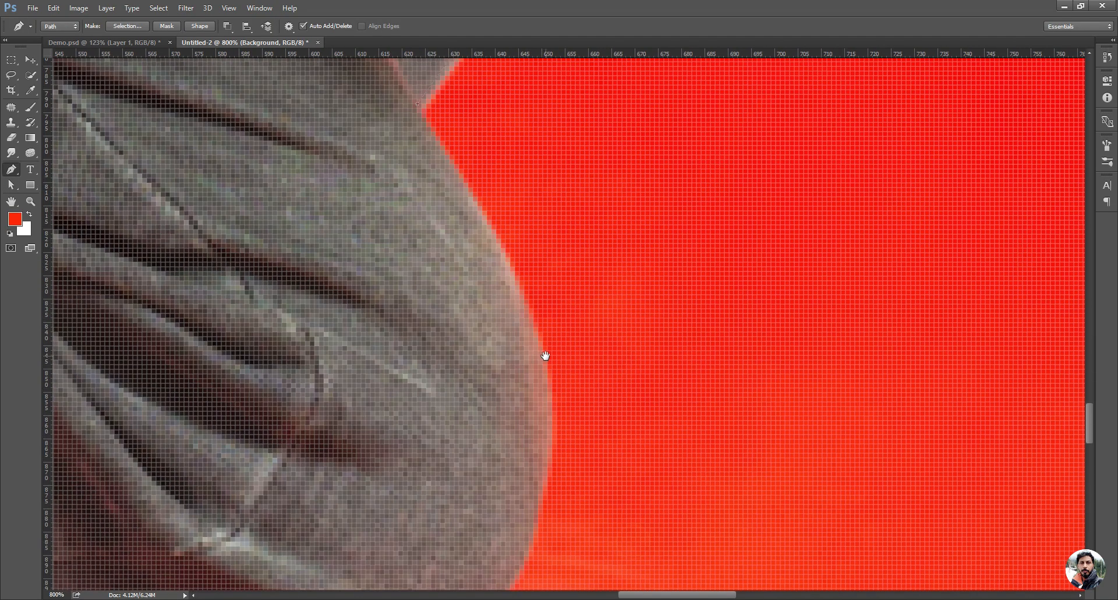
# Trace the bent knee's outer curve down to the white rear shoe and adjust its middle anchors to the fabric
pyautogui.click(530, 547)
pyautogui.press('a')
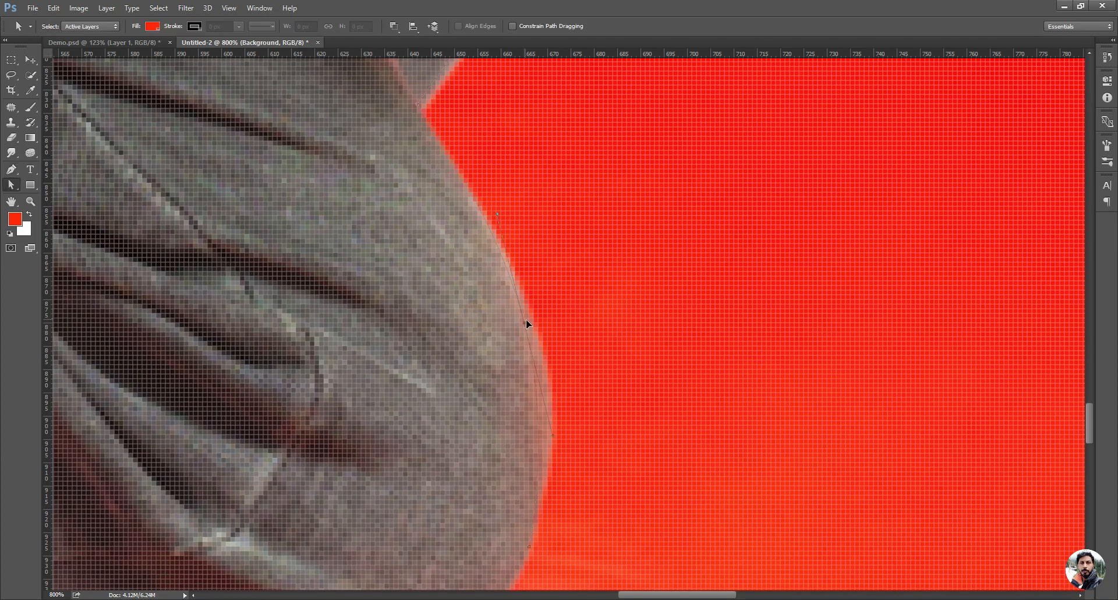
pyautogui.moveTo(544, 440); pyautogui.dragTo(548, 440)
pyautogui.moveTo(517, 331); pyautogui.dragTo(530, 336)
pyautogui.scroll(-4, 533, 326)
pyautogui.hscroll(-2, 533, 326)
pyautogui.press('p')
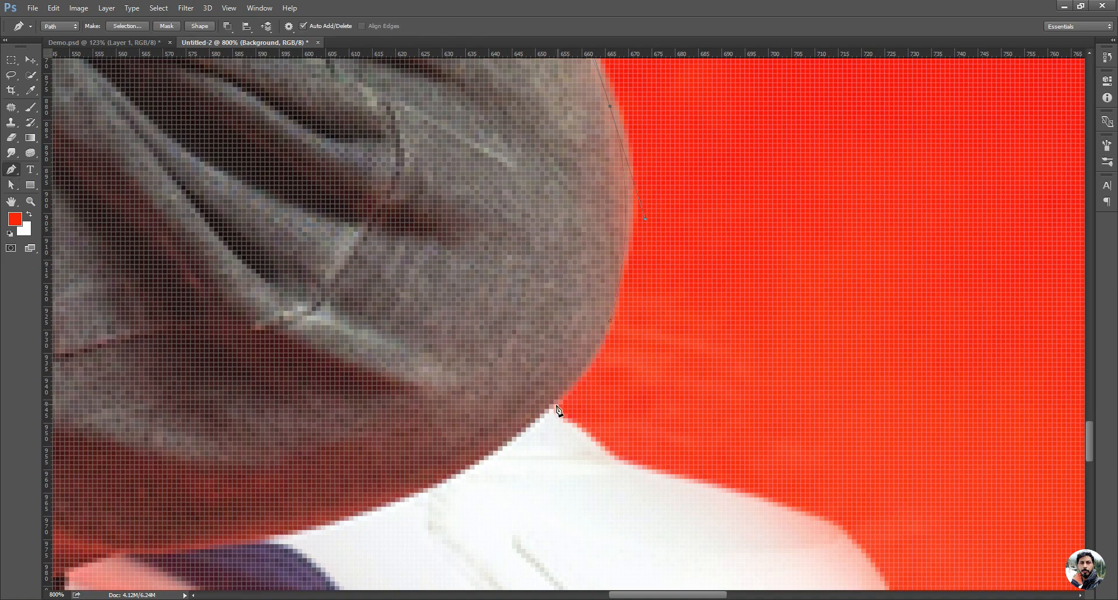
pyautogui.scroll(-3, 597, 438)
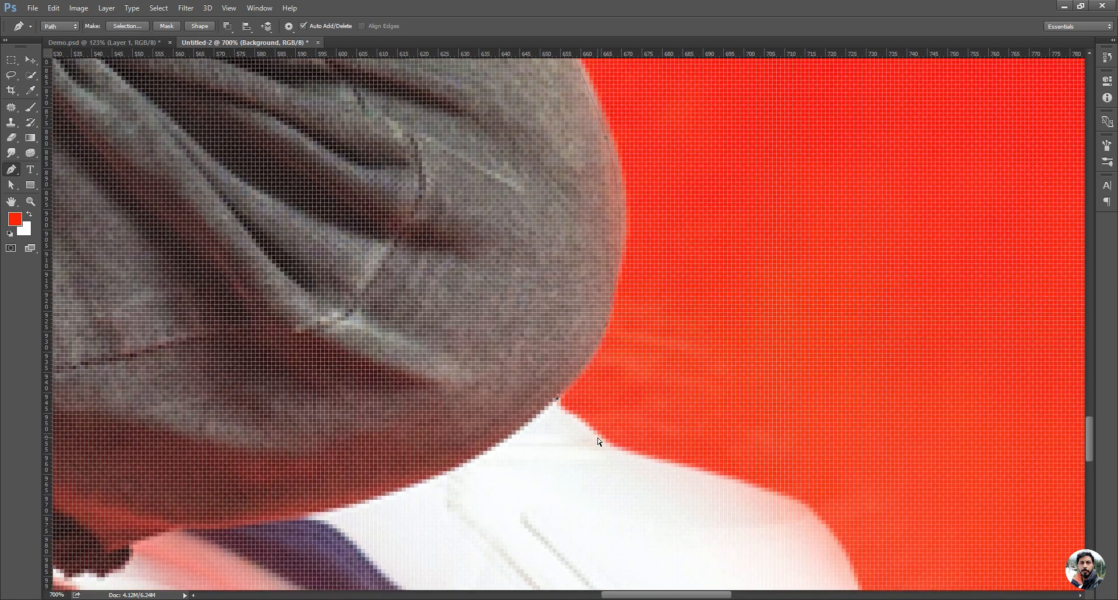
# Trace the rear shoe's upper edge to the toe and move the middle anchors onto its curve
pyautogui.click(667, 434)
pyautogui.moveTo(613, 405); pyautogui.dragTo(602, 418)
pyautogui.press('p')
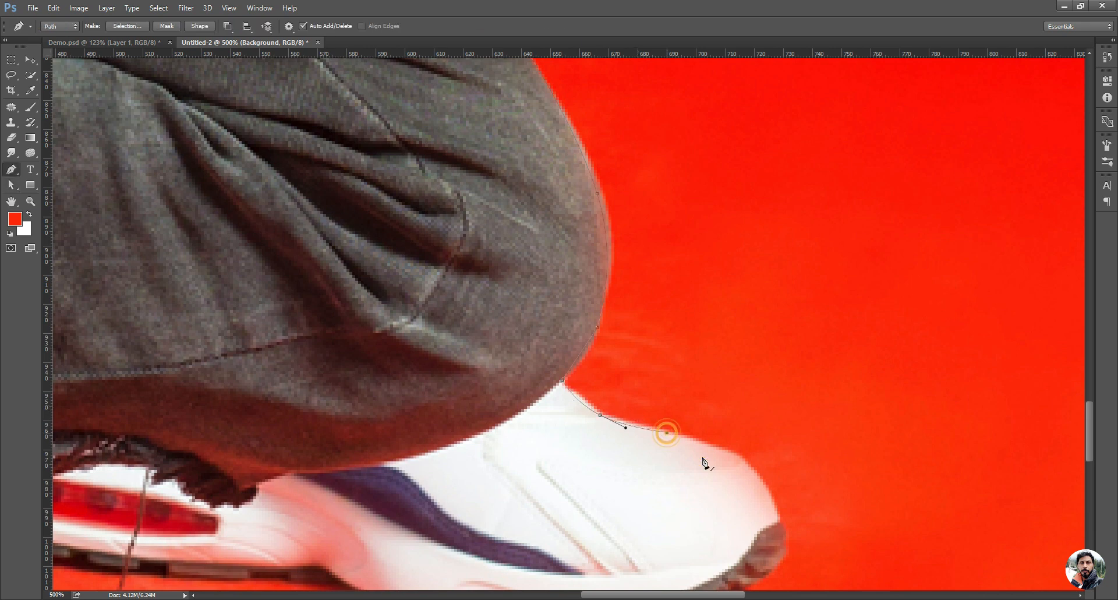
pyautogui.scroll(-2, 633, 414)
pyautogui.hscroll(1, 633, 414)
pyautogui.click(733, 454)
pyautogui.moveTo(691, 421); pyautogui.dragTo(703, 399)
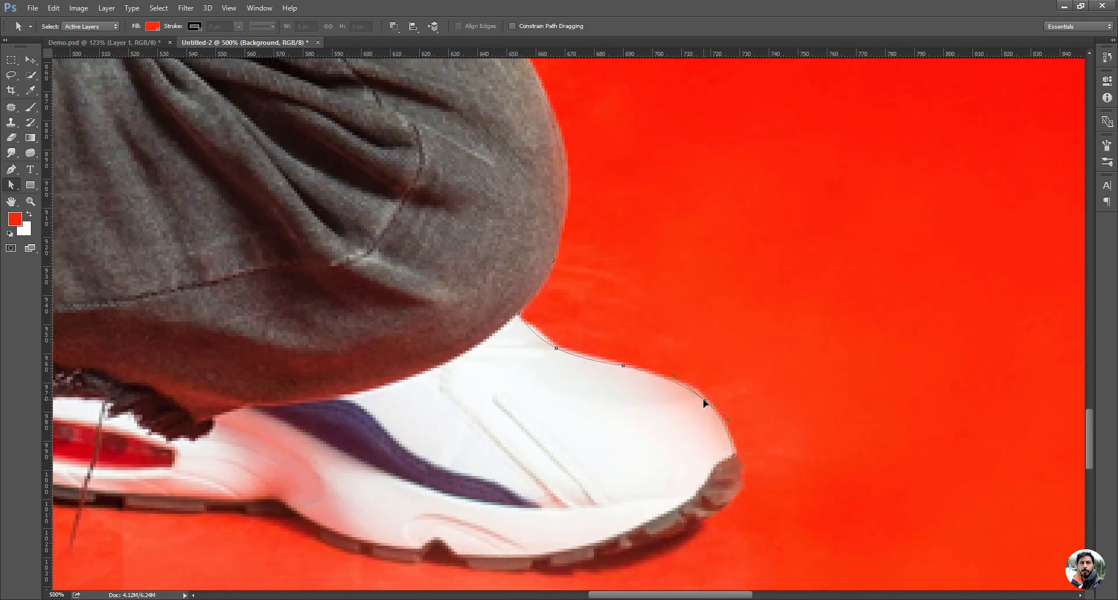
# Trace around the rear shoe's toe and along the front of its sole, fitting the anchors to the tread
pyautogui.click(710, 510)
pyautogui.moveTo(723, 478); pyautogui.dragTo(736, 492)
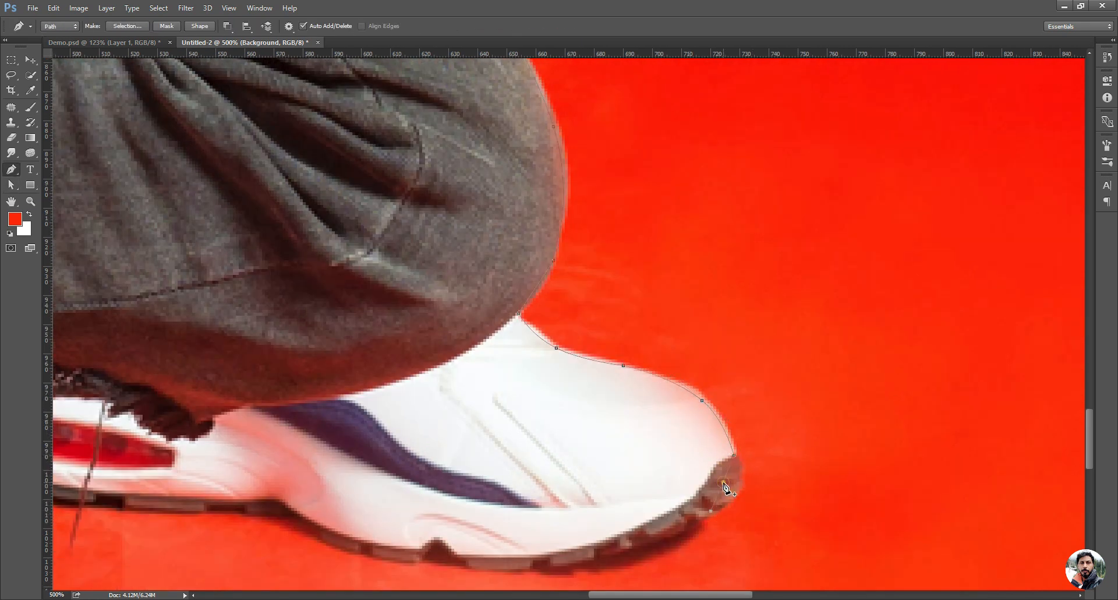
pyautogui.press('p')
pyautogui.scroll(-2, 510, 466)
pyautogui.hscroll(-2, 510, 466)
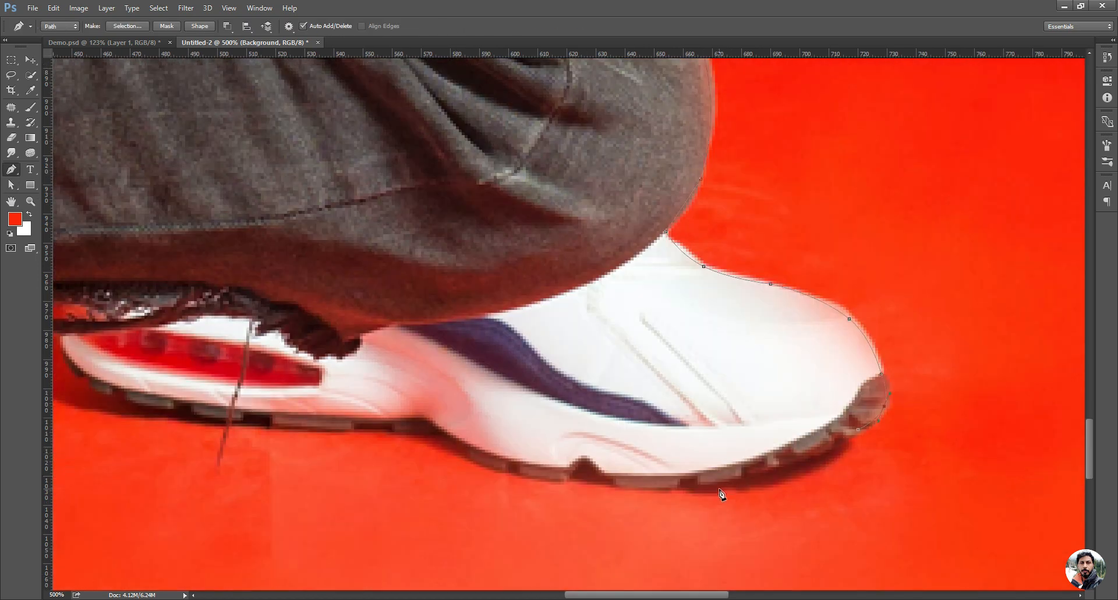
pyautogui.click(614, 488)
pyautogui.press('a')
pyautogui.moveTo(749, 457); pyautogui.dragTo(764, 476)
pyautogui.press('p')
# Continue the path along the rear half of the rear shoe's sole and around its heel
pyautogui.press('space')
pyautogui.moveTo(492, 466); pyautogui.dragTo(798, 477)
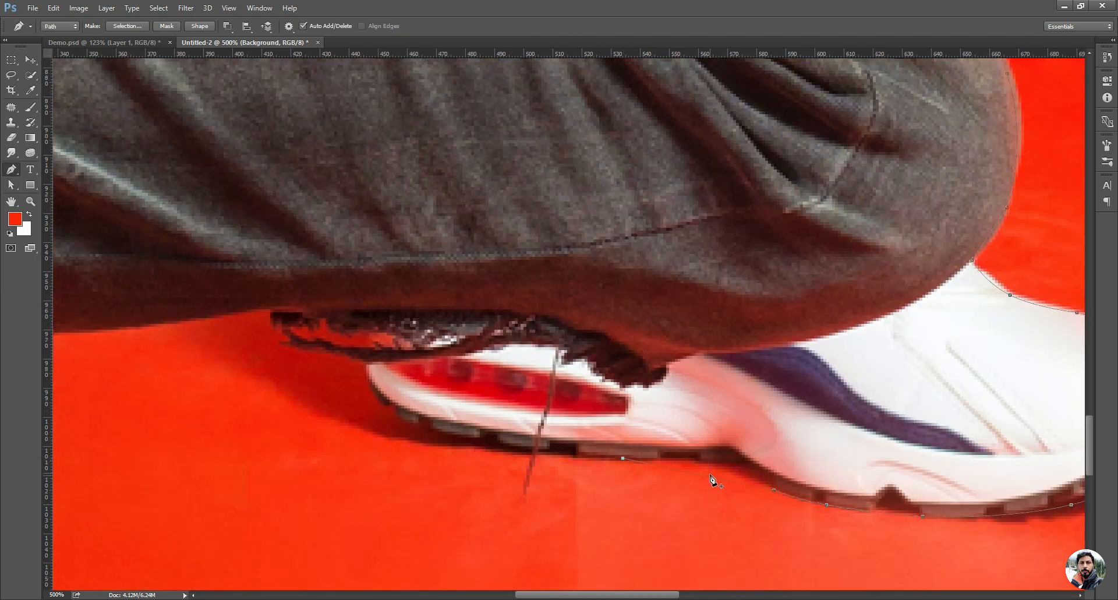
pyautogui.press('a')
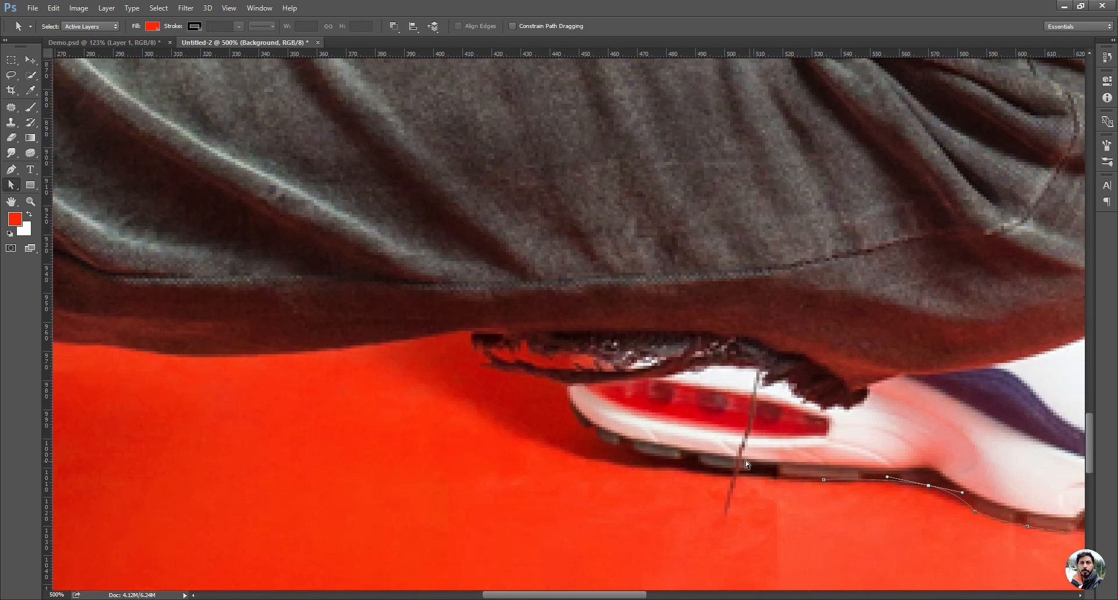
pyautogui.press('p')
pyautogui.click(738, 476)
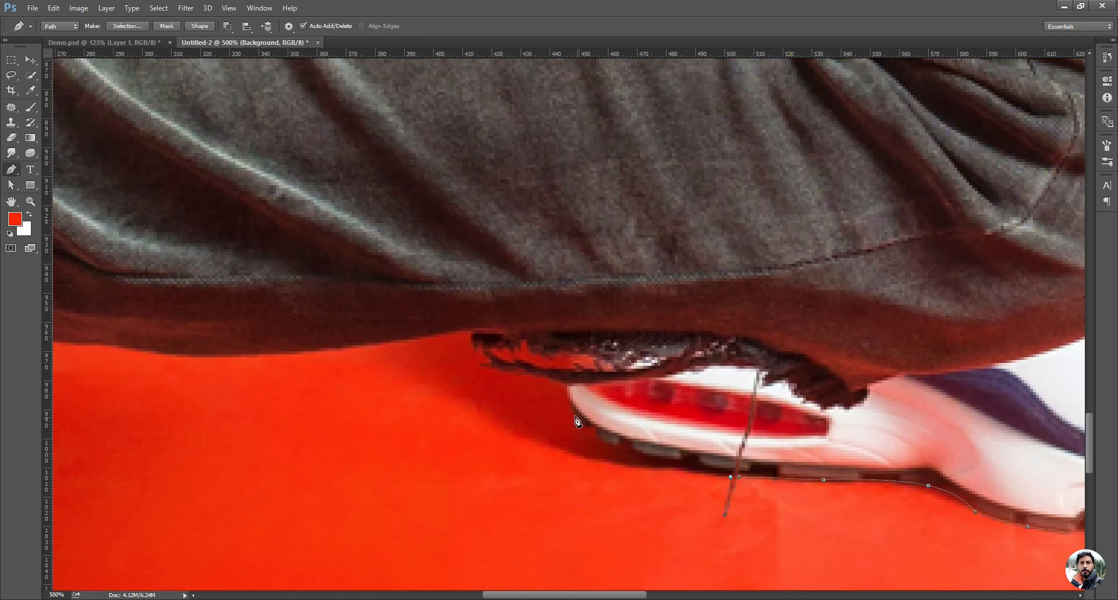
pyautogui.press('a')
pyautogui.click(614, 449)
pyautogui.press('p')
# Place anchors around the frayed dark hem behind the rear shoe's heel
pyautogui.moveTo(548, 384); pyautogui.dragTo(664, 440)
pyautogui.click(650, 430)
pyautogui.click(615, 424)
pyautogui.click(597, 420)
pyautogui.click(593, 405)
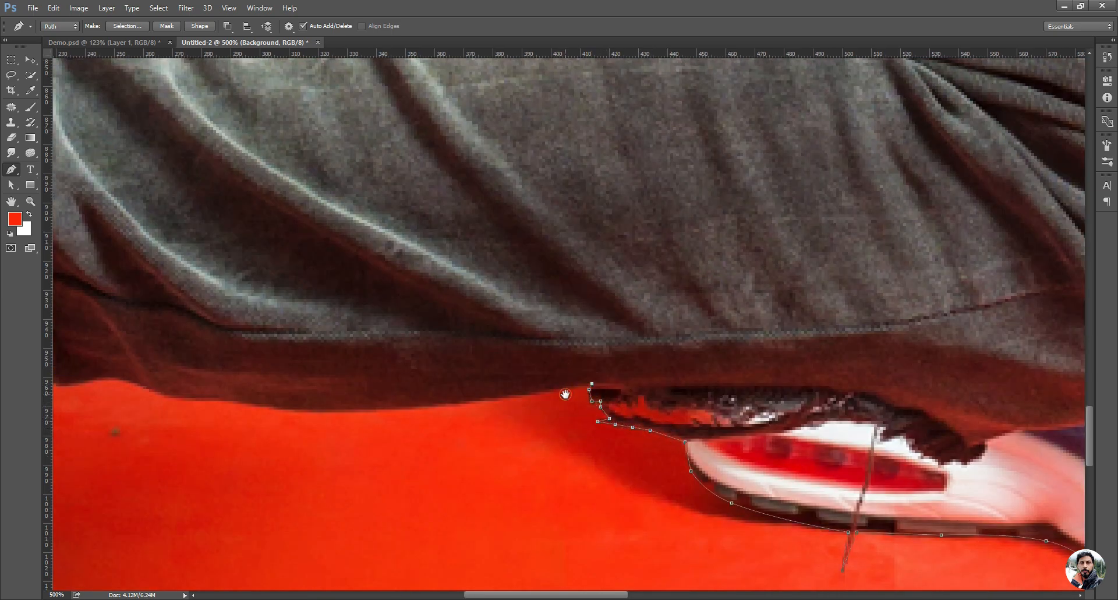
# Trace the underside of the kneeling trouser leg from the frayed hem and curve it with the middle anchor
pyautogui.hscroll(-3, 462, 412)
pyautogui.click(471, 406)
pyautogui.press('a')
pyautogui.moveTo(635, 400); pyautogui.dragTo(640, 410)
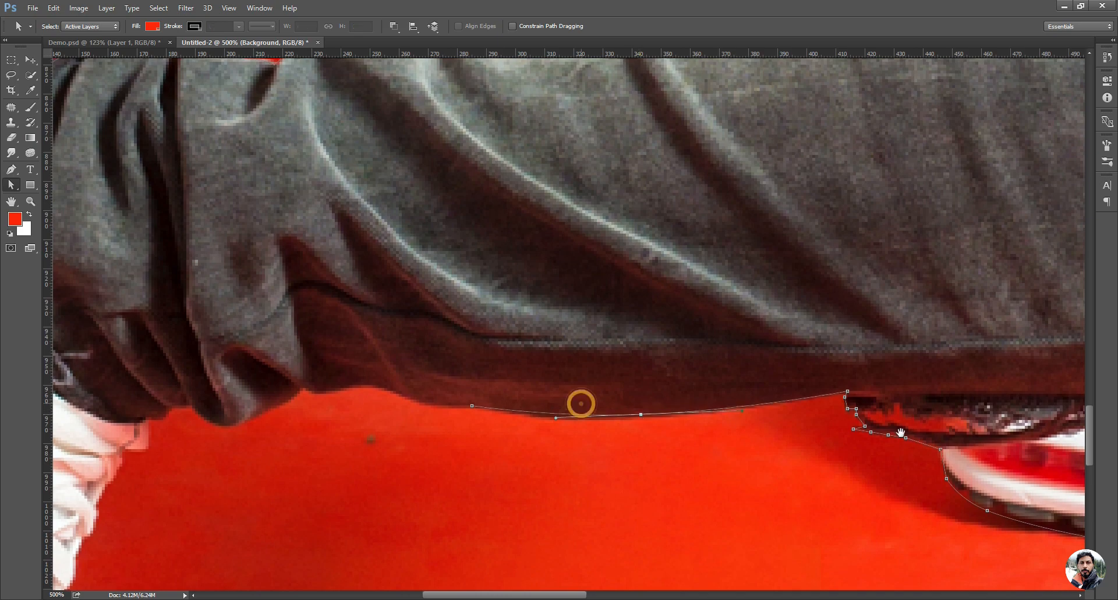
# Place anchors along the folds on the trouser leg's underside toward the front shoe
pyautogui.hscroll(-4, 640, 413)
pyautogui.press('p')
pyautogui.click(790, 437)
pyautogui.click(697, 418)
pyautogui.click(637, 425)
pyautogui.click(611, 425)
pyautogui.click(559, 445)
# Trace the last trouser folds to the ankle and extend the path onto the front shoe's uppermost lace
pyautogui.hscroll(-4, 559, 449)
pyautogui.click(853, 456)
pyautogui.click(810, 438)
pyautogui.click(786, 438)
pyautogui.click(760, 450)
pyautogui.scroll(-2, 764, 460)
pyautogui.click(728, 366)
pyautogui.press('a')
pyautogui.press('p')
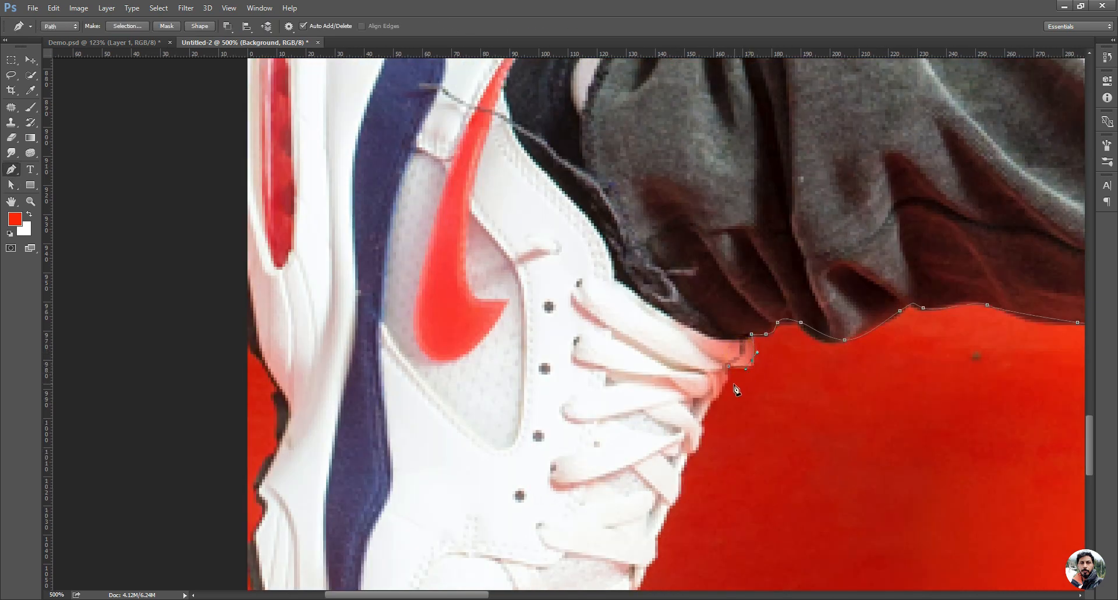
# Place anchors down the upper laces along the front shoe's edge
pyautogui.scroll(-2, 705, 430)
pyautogui.click(727, 309)
pyautogui.click(723, 332)
pyautogui.click(711, 353)
pyautogui.click(708, 375)
pyautogui.click(694, 396)
# Trace the front shoe's lower laces and the notch above the toe cap with closely spaced anchors
pyautogui.scroll(-2, 694, 395)
pyautogui.click(750, 282)
pyautogui.click(751, 298)
pyautogui.click(747, 310)
pyautogui.click(732, 333)
pyautogui.click(726, 344)
pyautogui.click(709, 363)
pyautogui.click(713, 379)
pyautogui.moveTo(713, 406); pyautogui.dragTo(714, 419)
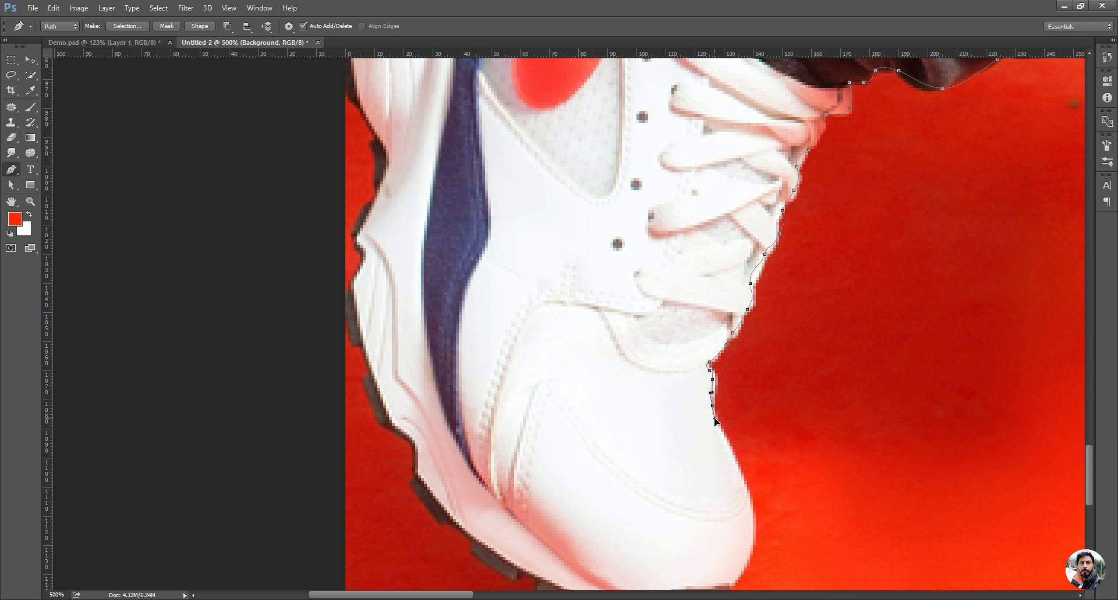
# Trace around the front shoe's toe cap to the sole and fit the middle anchors to the curve
pyautogui.scroll(-2, 713, 300)
pyautogui.click(694, 448)
pyautogui.moveTo(691, 382); pyautogui.dragTo(717, 391)
pyautogui.scroll(-1, 716, 390)
pyautogui.moveTo(663, 460); pyautogui.dragTo(701, 442)
# Extend the path along the front part of the front shoe's sole and move its middle anchor onto the tread's edge
pyautogui.hscroll(-4, 637, 416)
pyautogui.scroll(1, 637, 415)
pyautogui.click(701, 451)
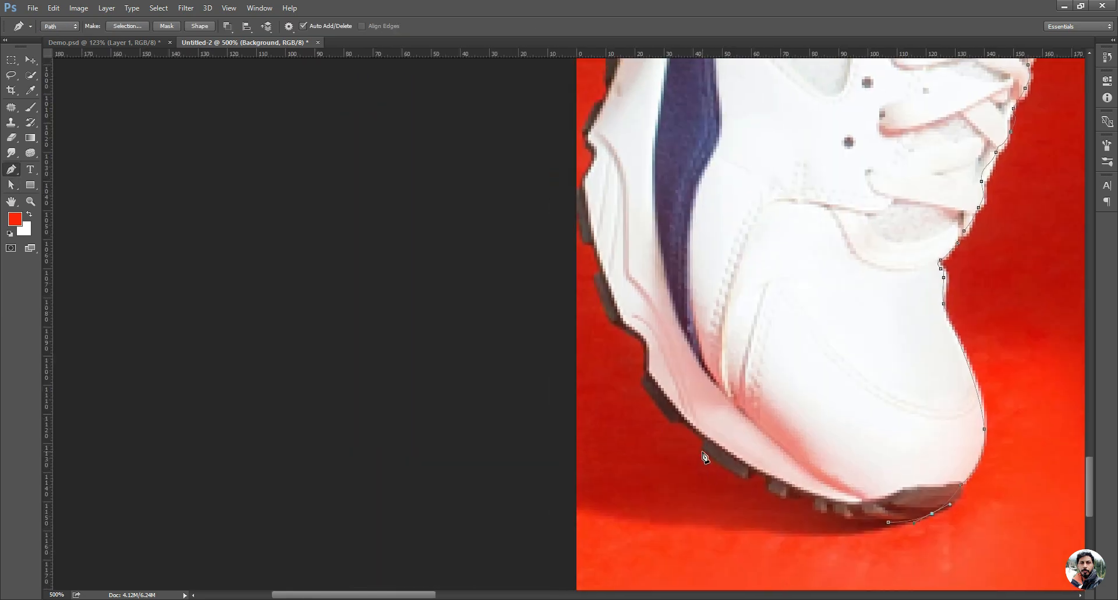
pyautogui.moveTo(793, 494); pyautogui.dragTo(792, 503)
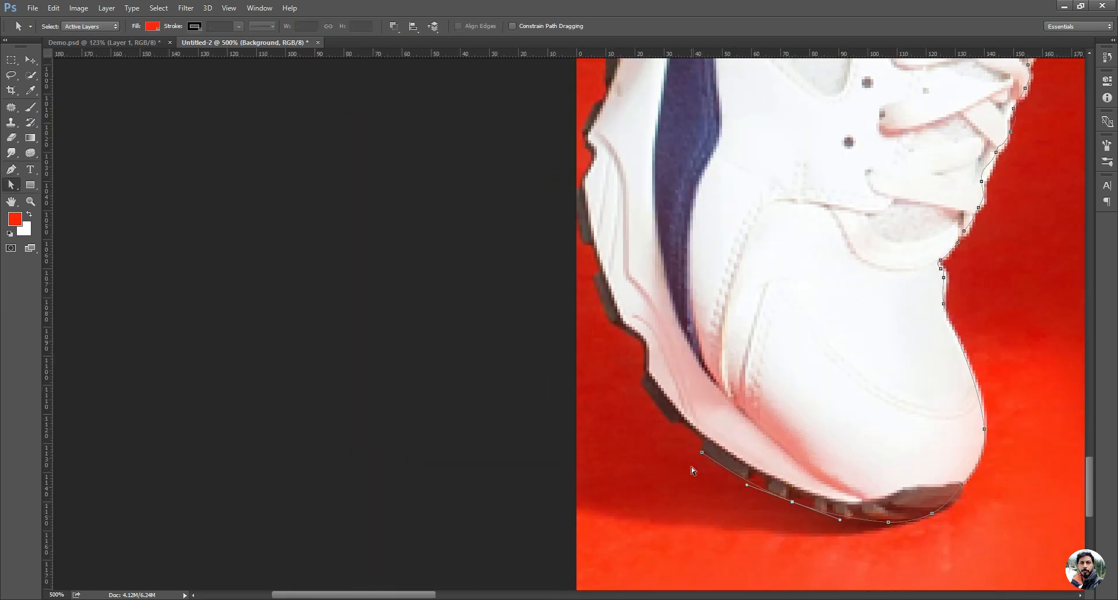
# Place anchors around the tread blocks up the front shoe's sole to the image's edge
pyautogui.press('p')
pyautogui.click(701, 452)
pyautogui.click(670, 423)
pyautogui.click(641, 383)
pyautogui.click(646, 373)
pyautogui.click(643, 344)
pyautogui.click(593, 274)
pyautogui.click(585, 245)
pyautogui.click(576, 193)
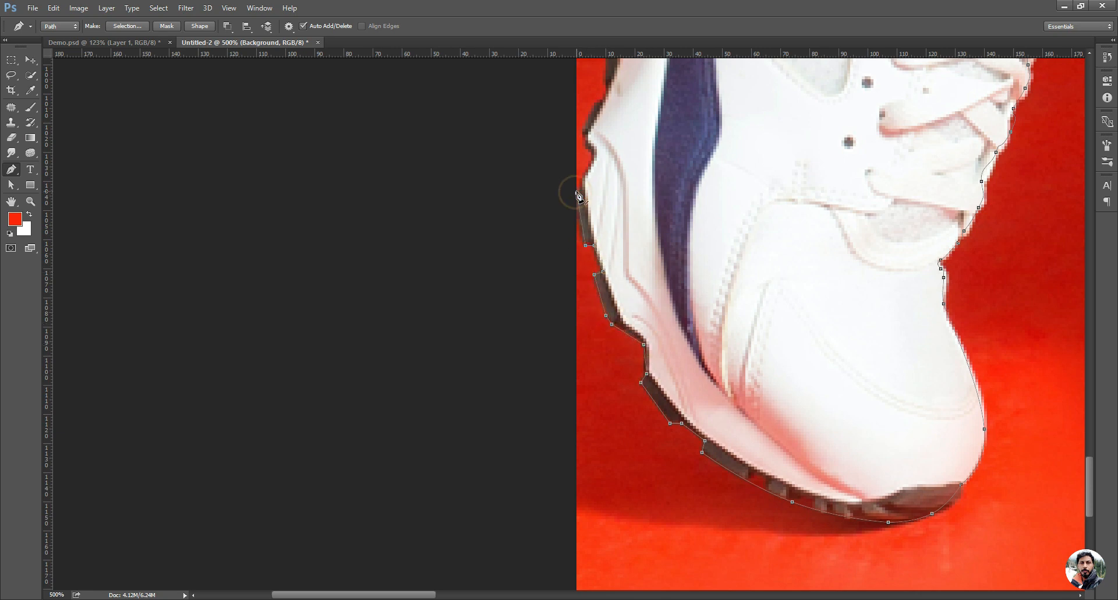
# Trace the remaining tread blocks toward the front shoe's heel until the path meets the image's edge again
pyautogui.scroll(3, 588, 233)
pyautogui.click(602, 294)
pyautogui.click(591, 271)
pyautogui.click(612, 238)
pyautogui.click(618, 225)
pyautogui.click(612, 180)
pyautogui.click(597, 140)
pyautogui.click(588, 131)
# Close the skateboarder's outline path at its starting anchor on the front shoe's heel
pyautogui.scroll(5, 605, 233)
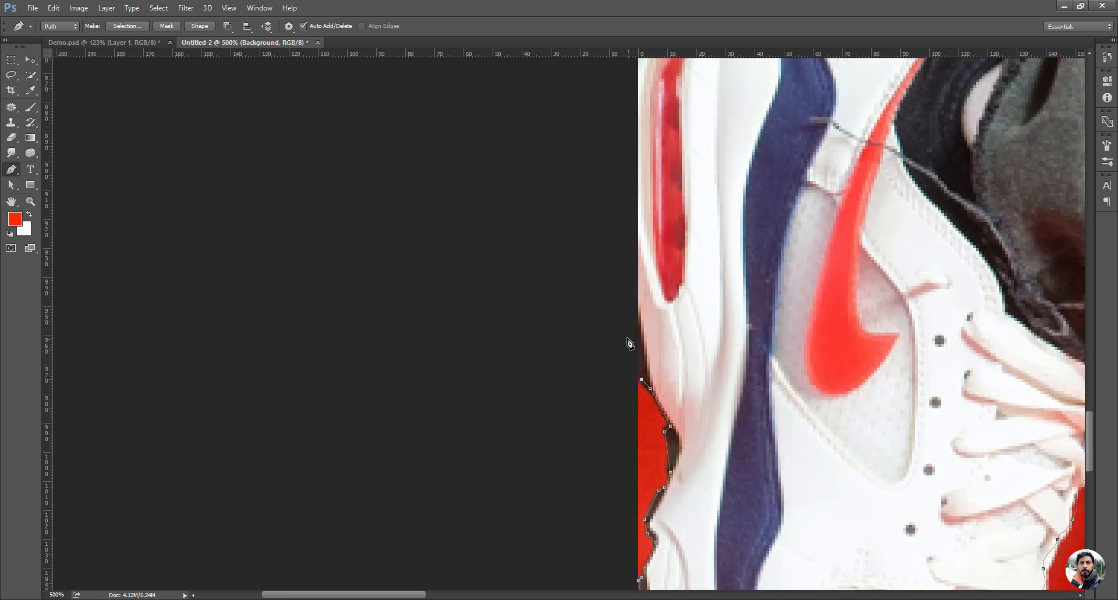
pyautogui.scroll(-5, 613, 344)
pyautogui.scroll(4, 599, 357)
pyautogui.scroll(1, 543, 324)
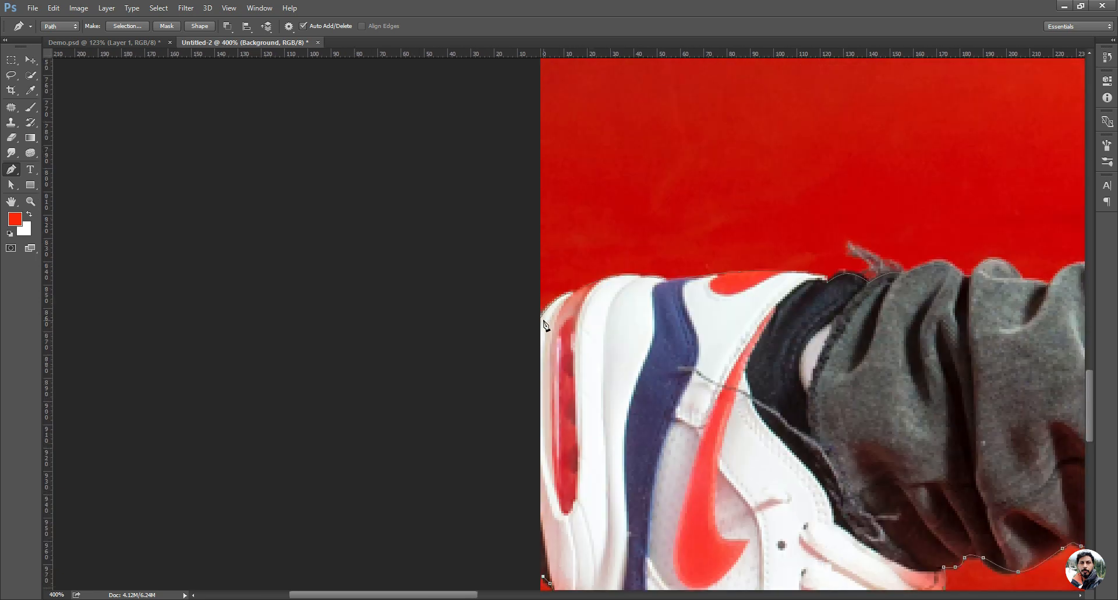
pyautogui.scroll(-5, 675, 293)
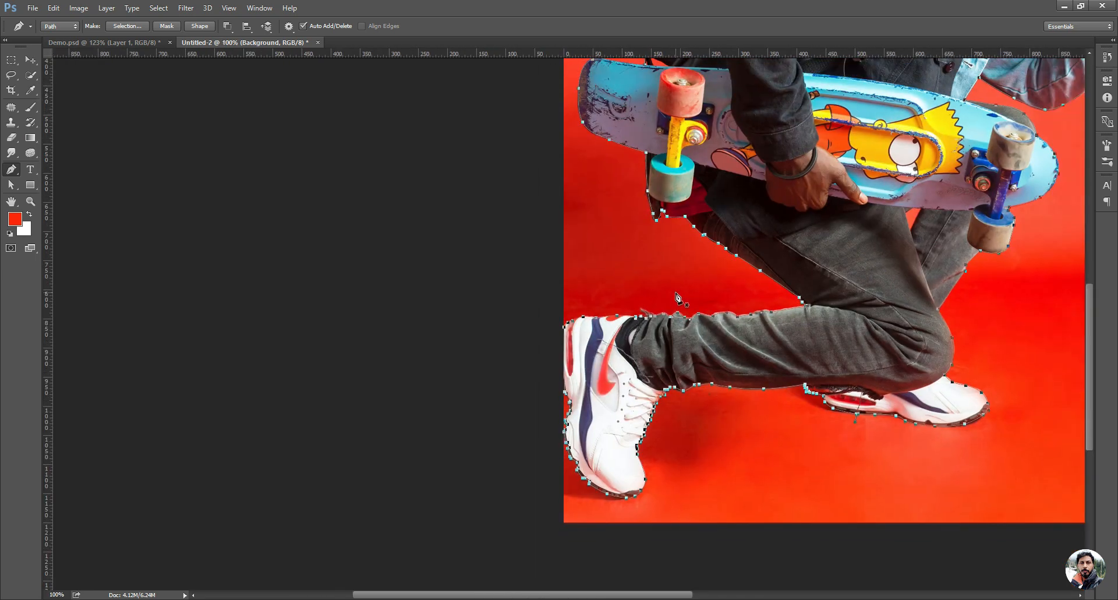
pyautogui.scroll(-1, 675, 293)
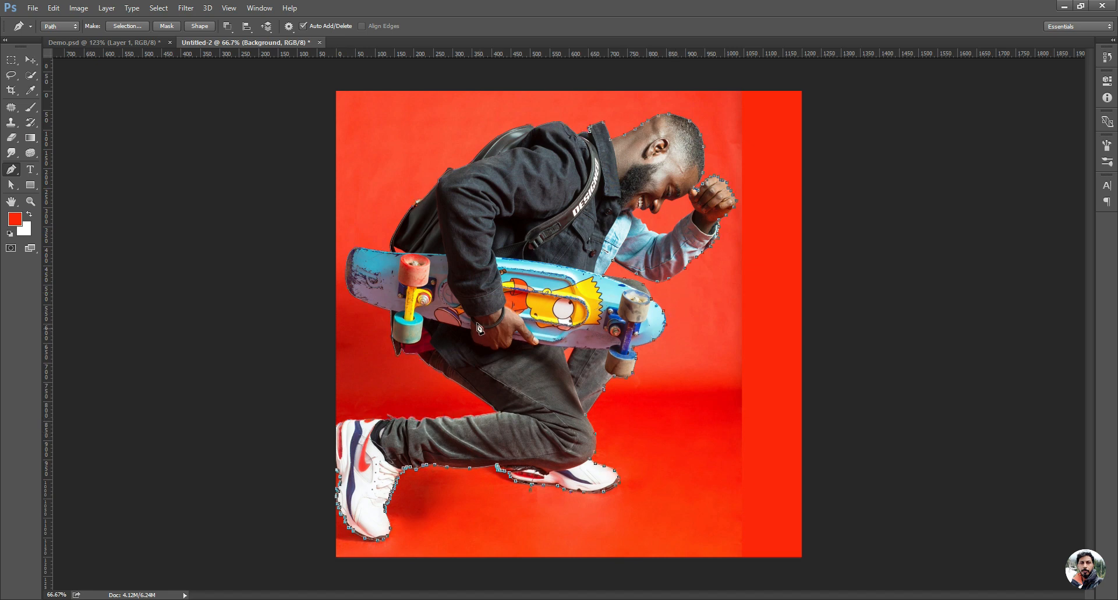
pyautogui.click(337, 428)
pyautogui.press('F7')
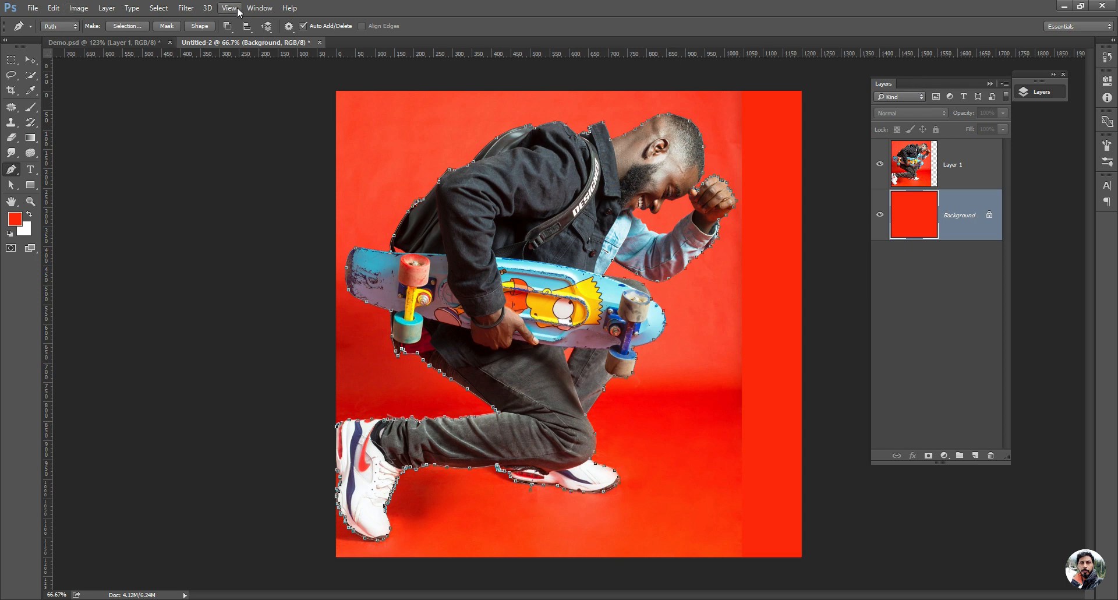
pyautogui.click(258, 9)
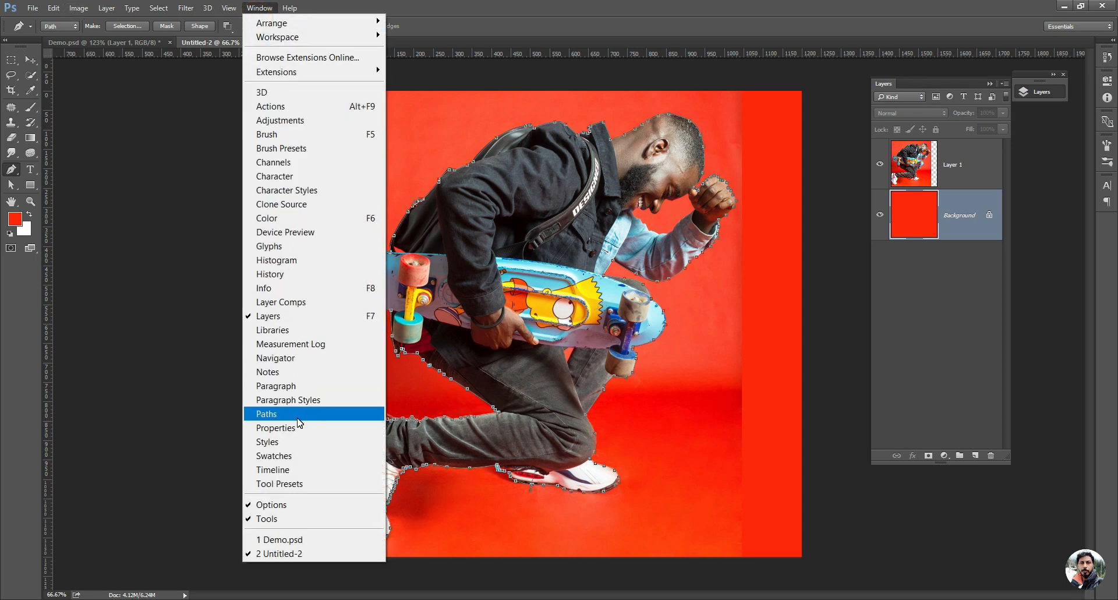
pyautogui.click(299, 419)
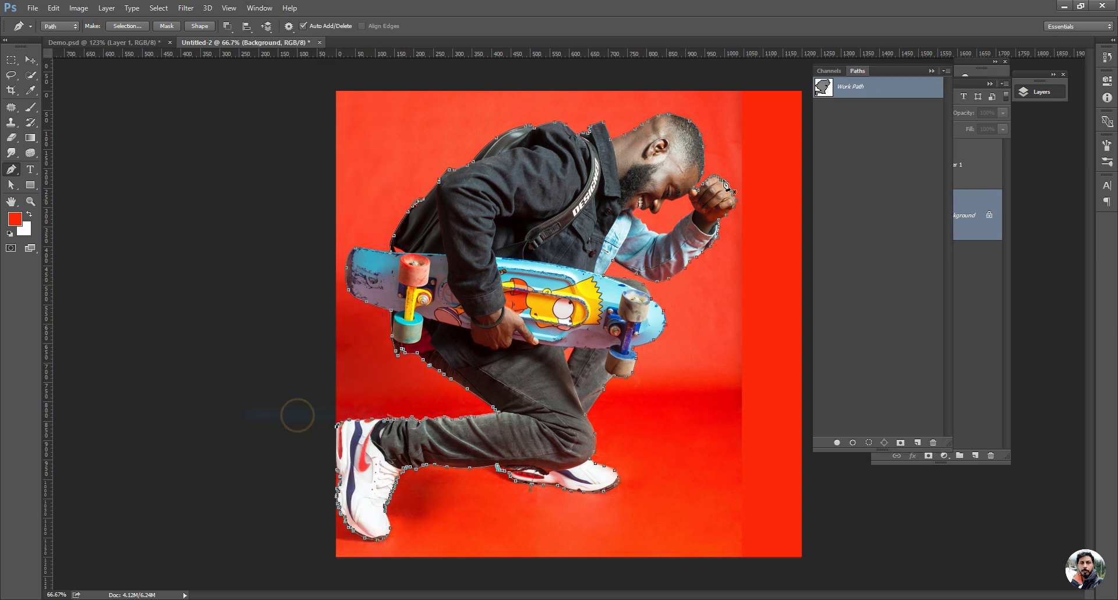
pyautogui.click(945, 71)
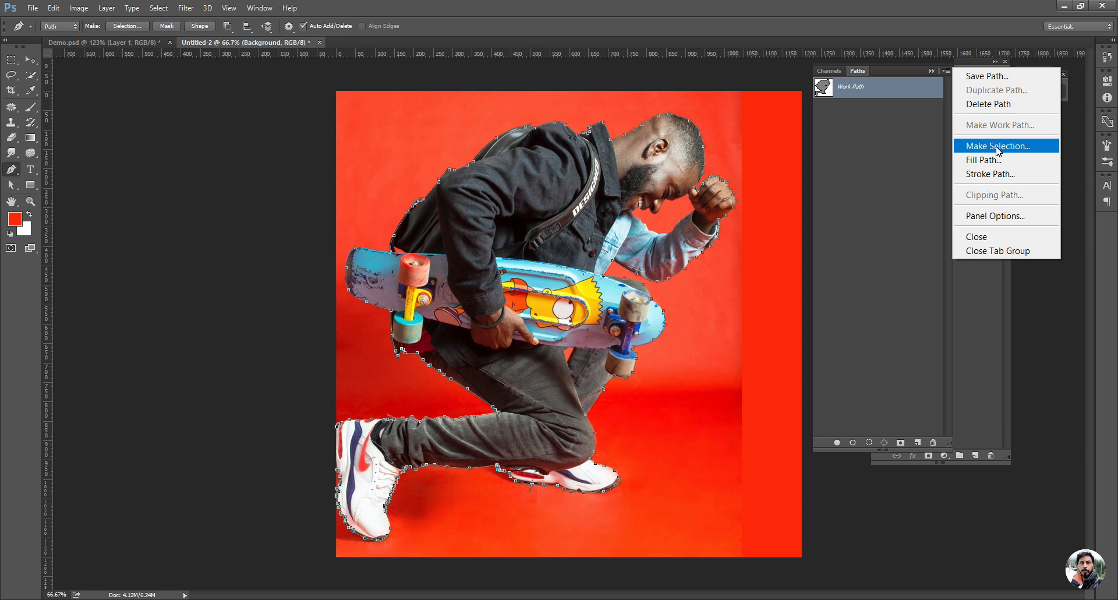
pyautogui.click(884, 161)
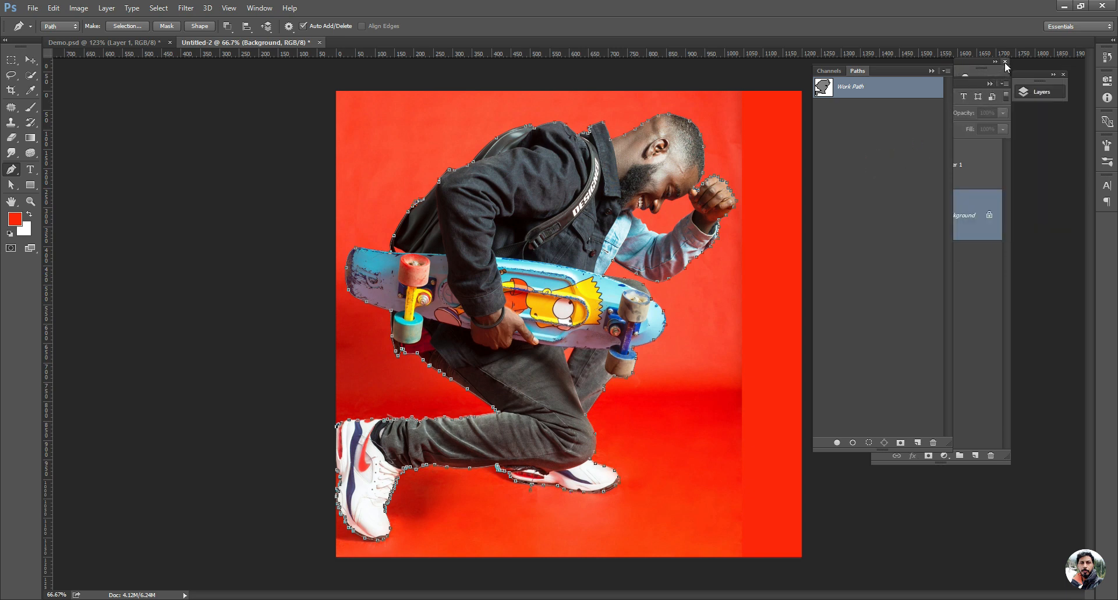
pyautogui.click(1004, 62)
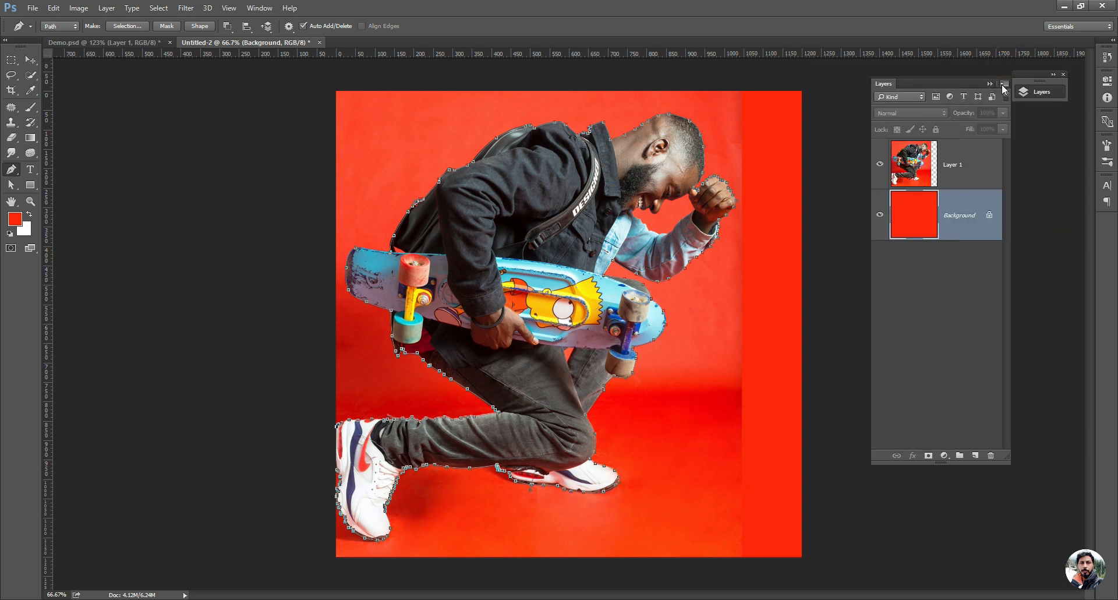
pyautogui.click(1005, 83)
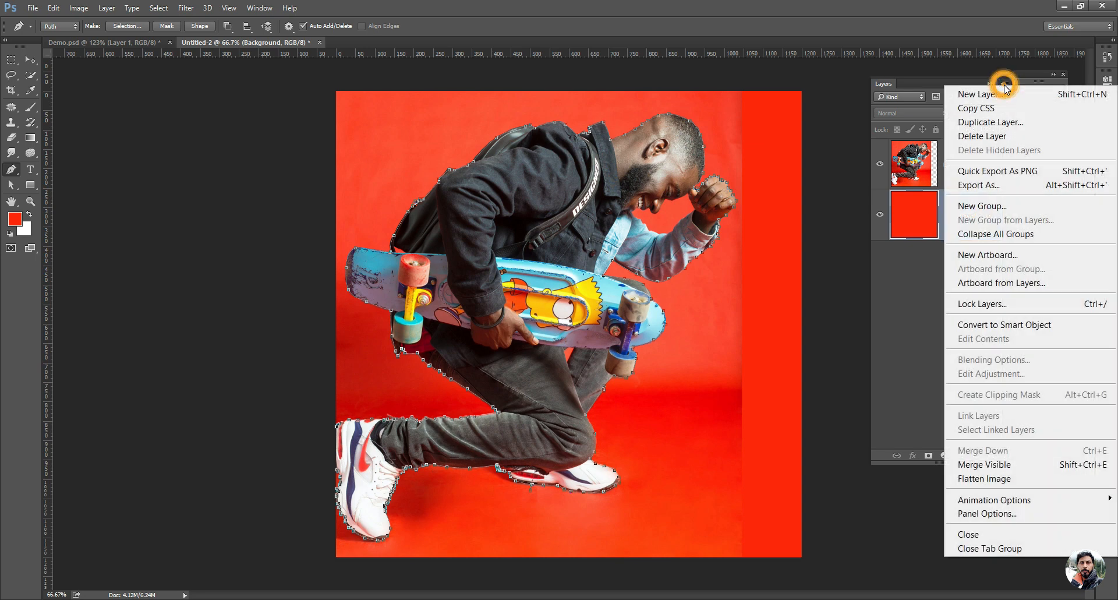
pyautogui.click(984, 535)
# Convert the skateboarder's work path into a new anti-aliased selection
pyautogui.click(259, 7)
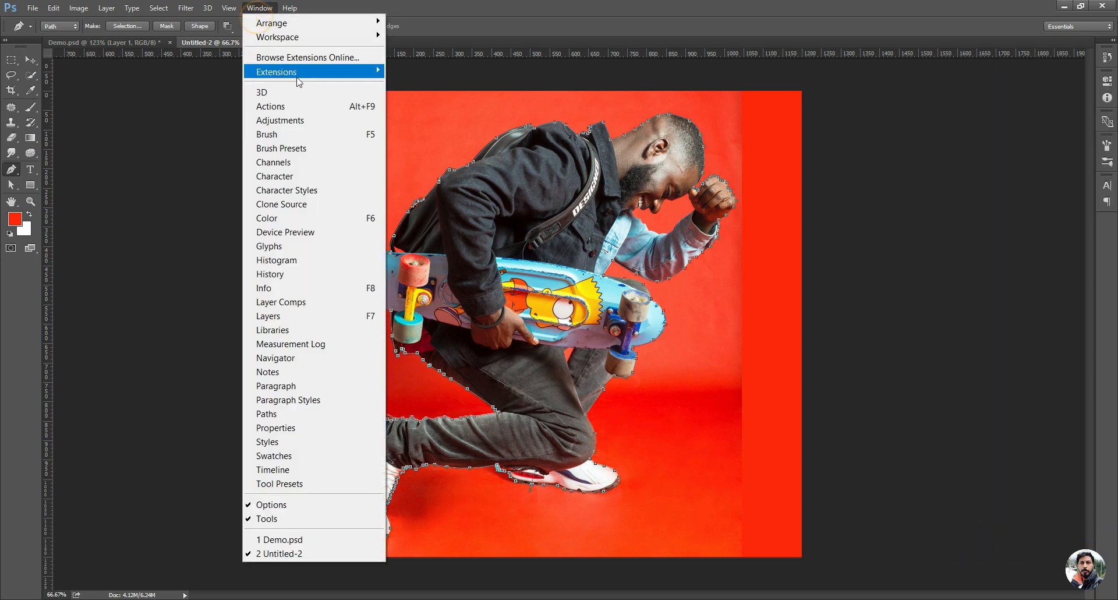
pyautogui.click(291, 415)
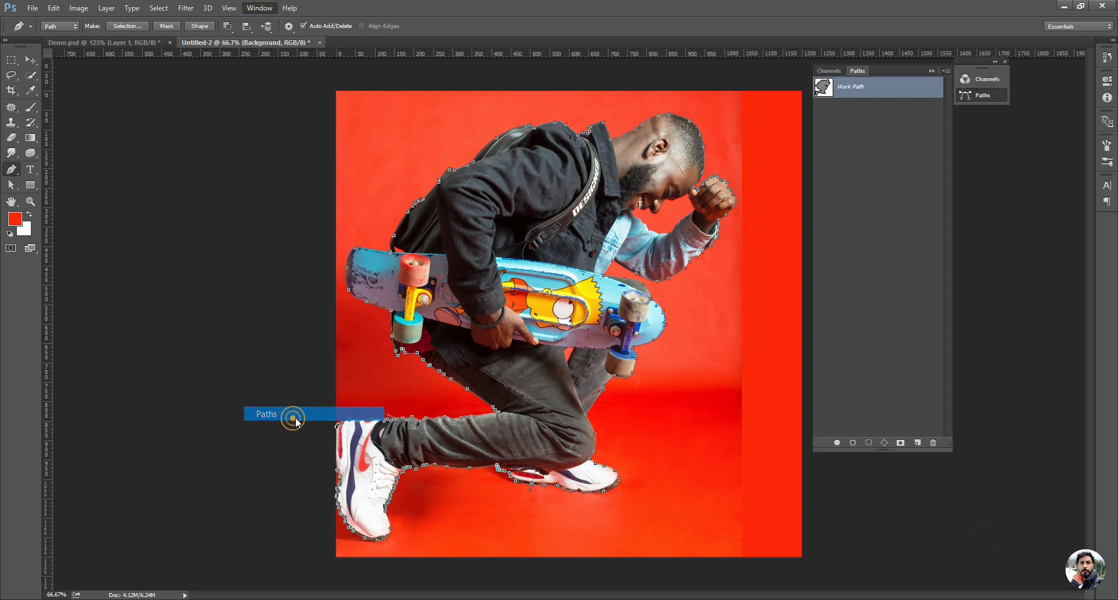
pyautogui.click(946, 71)
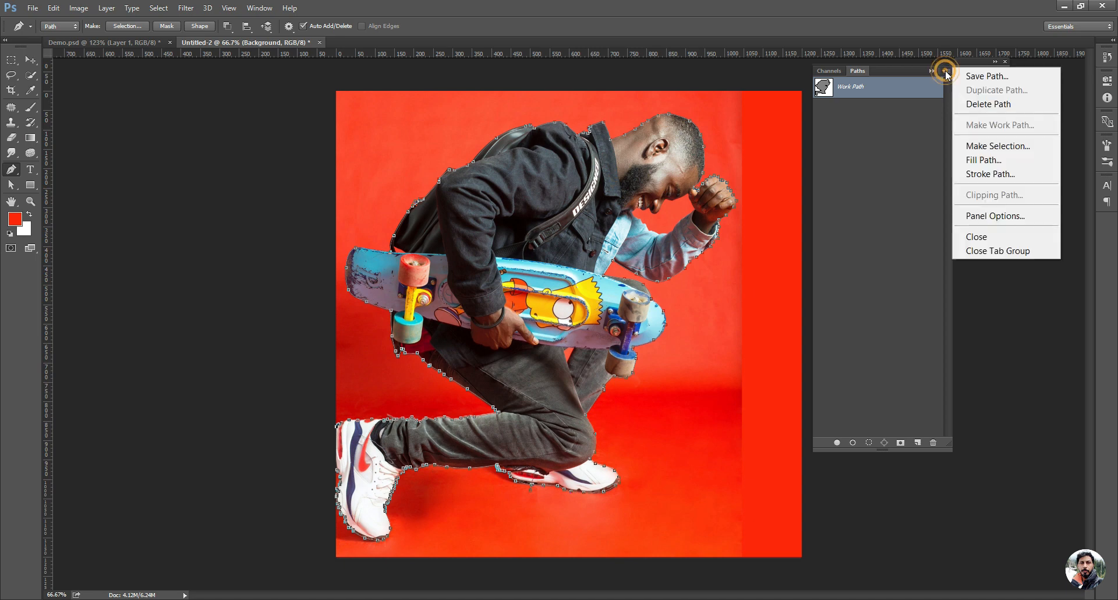
pyautogui.click(988, 146)
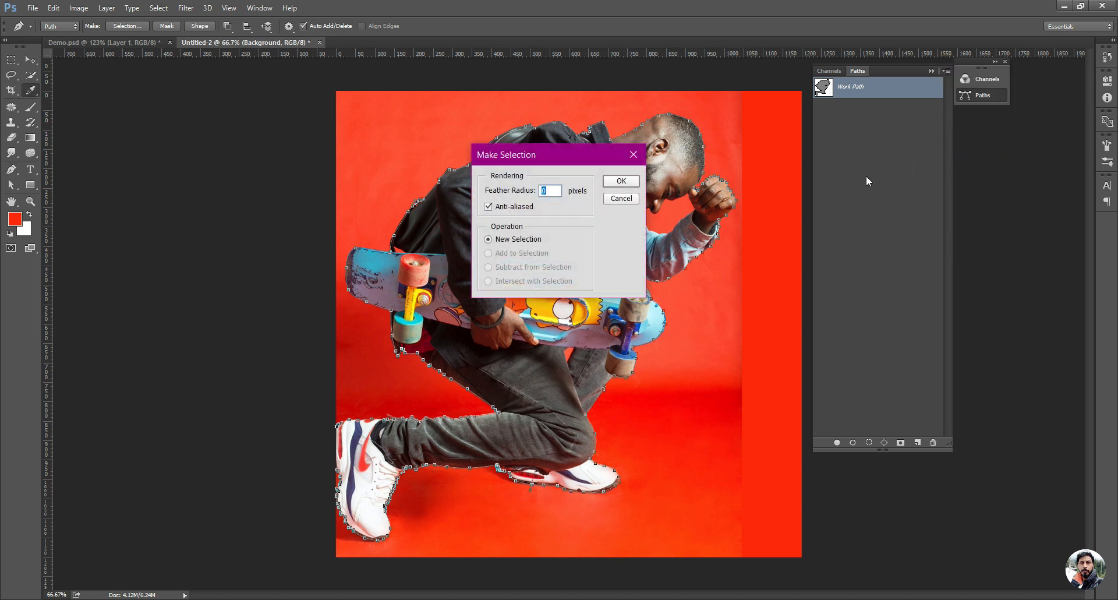
pyautogui.click(619, 181)
pyautogui.press('p')
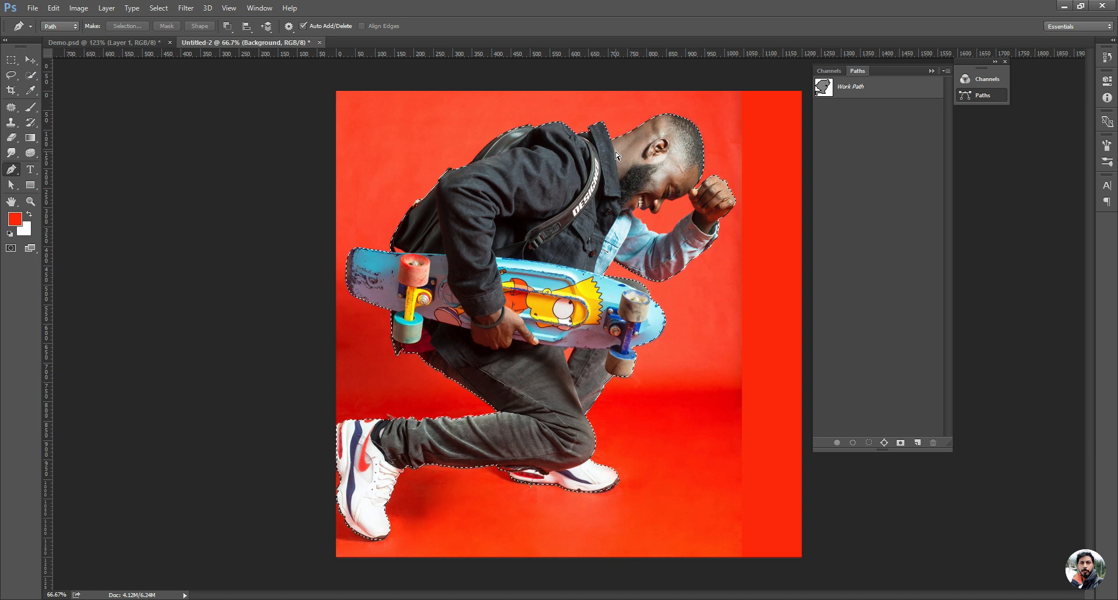
# Copy the selected skateboarder from the photo layer, Layer 1, to a new layer and hide the photo layer
pyautogui.hotkey('ctrl', 'j')
pyautogui.press('F7')
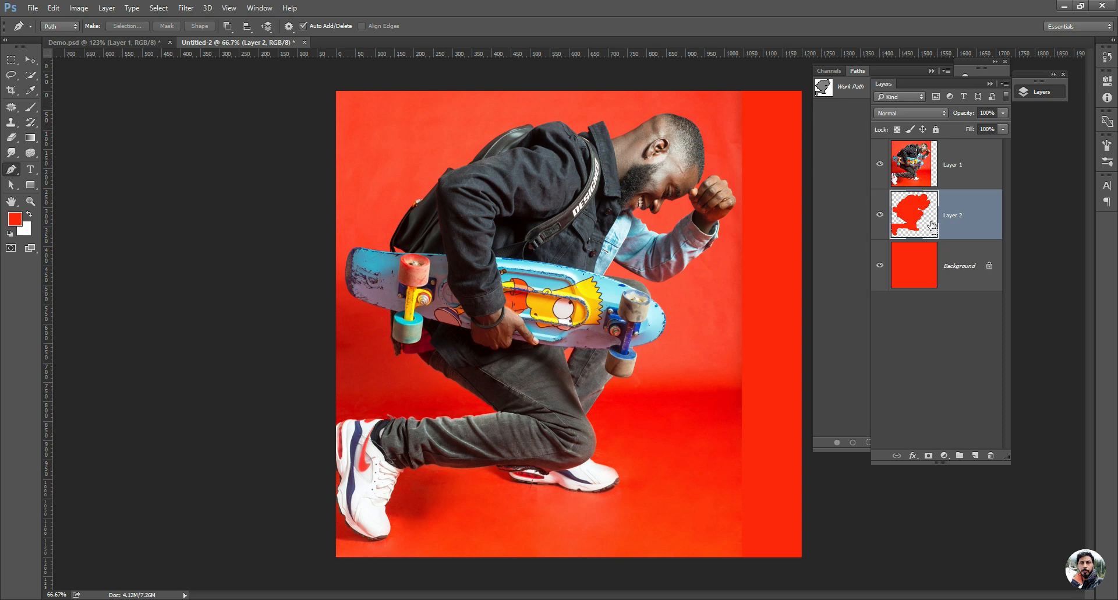
pyautogui.hotkey('ctrl', 'z')
pyautogui.click(962, 168)
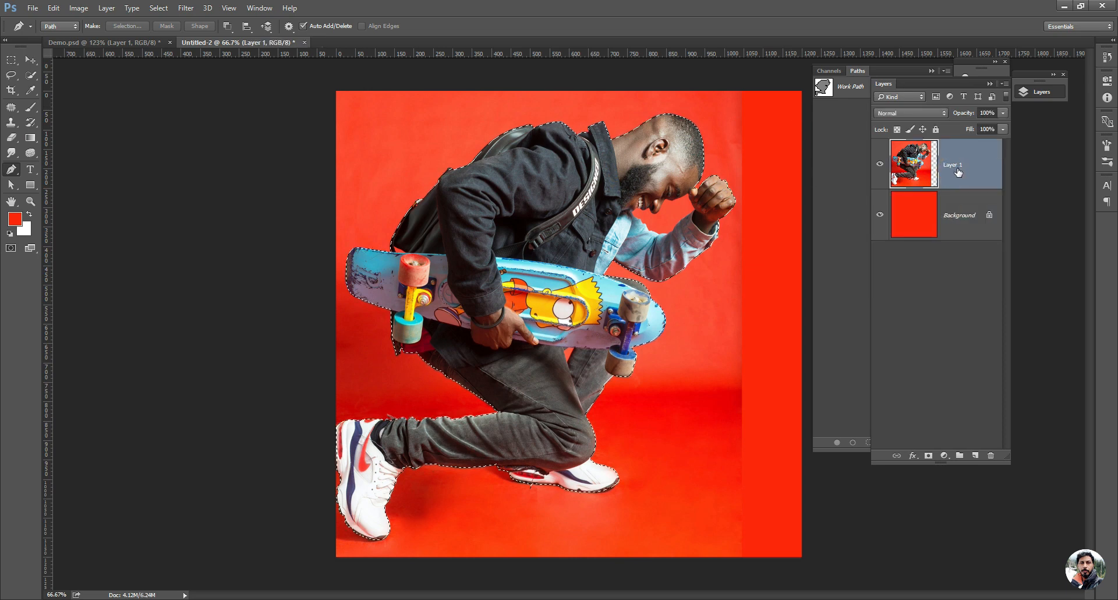
pyautogui.hotkey('ctrl', 'j')
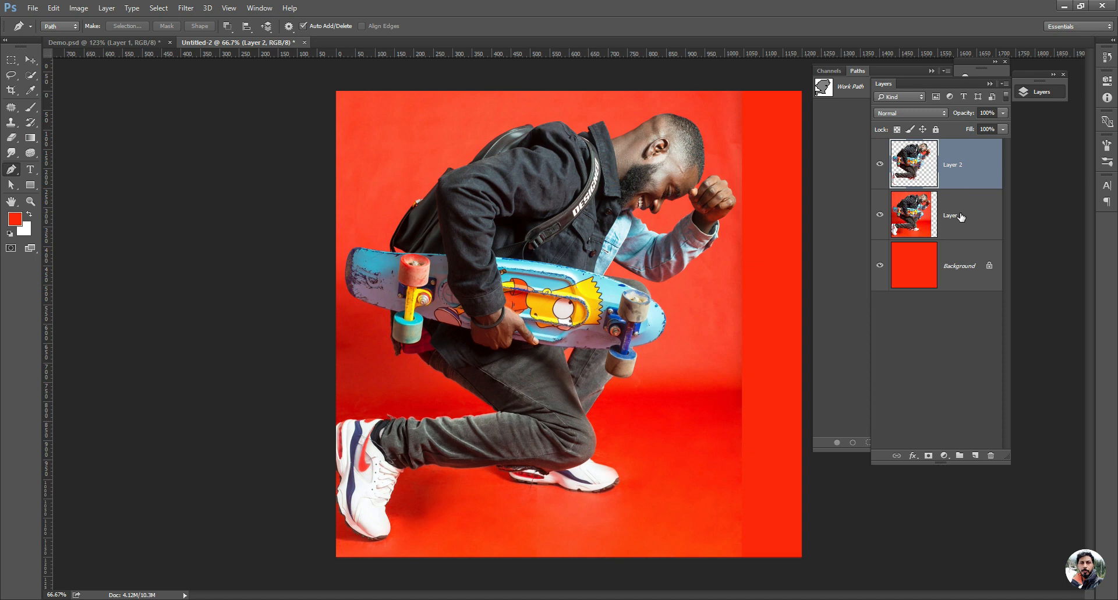
pyautogui.click(961, 214)
pyautogui.click(880, 214)
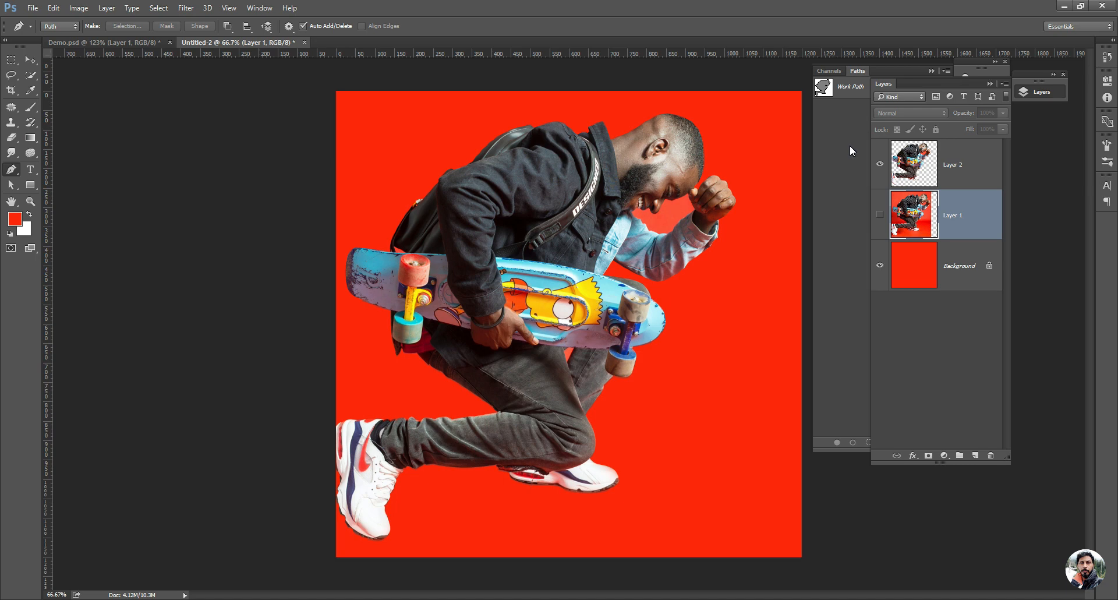
# Add a layer directly above the Background and fill it with yellow sampled from the cartoon on the skateboard
pyautogui.click(965, 281)
pyautogui.press('i')
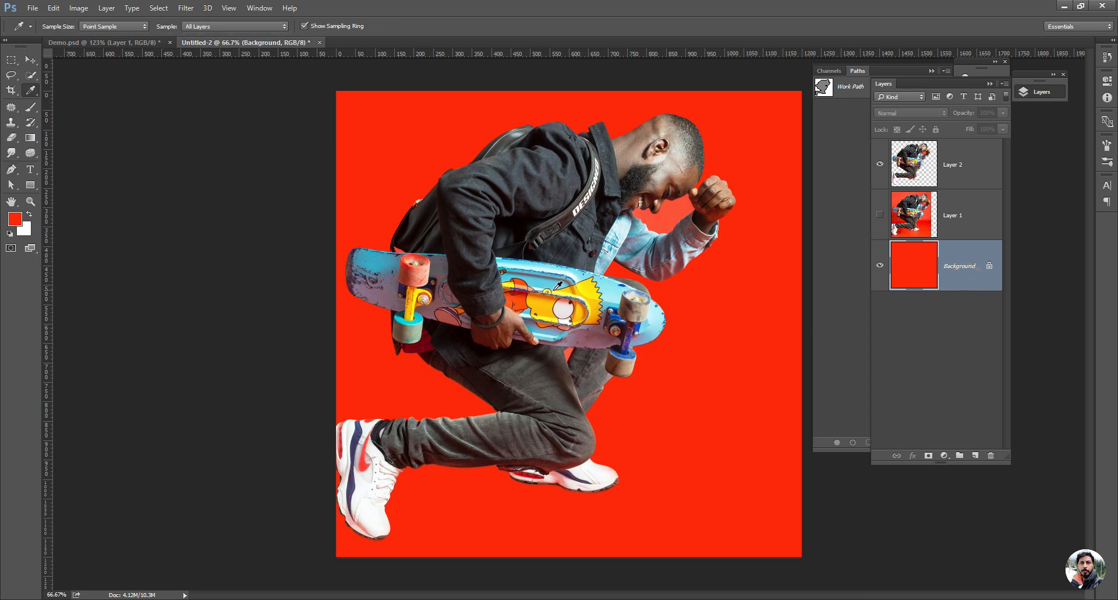
pyautogui.click(975, 454)
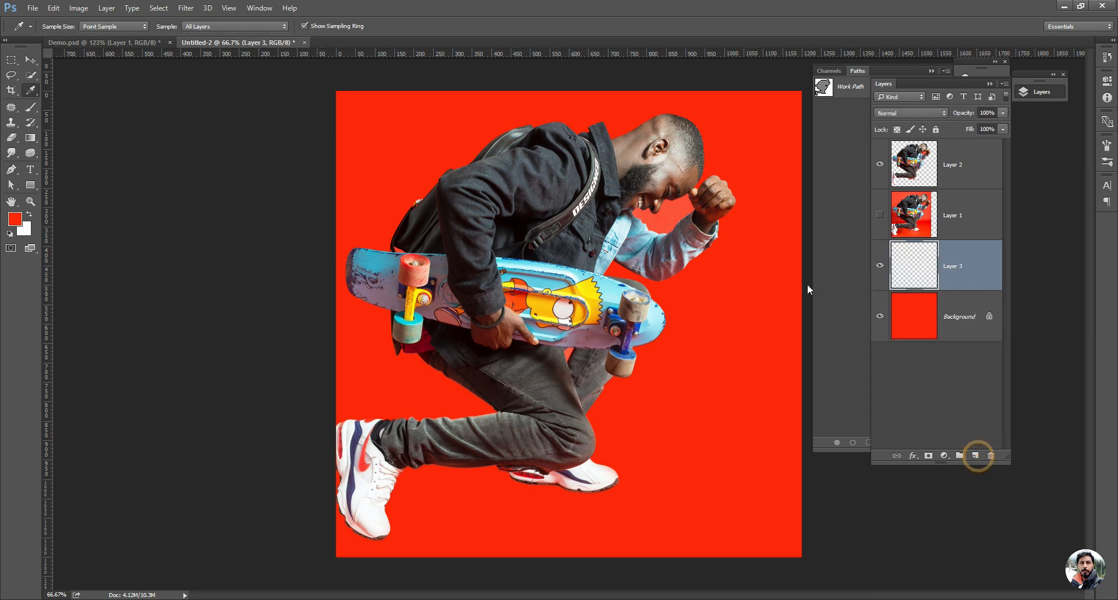
pyautogui.click(593, 282)
pyautogui.click(936, 205)
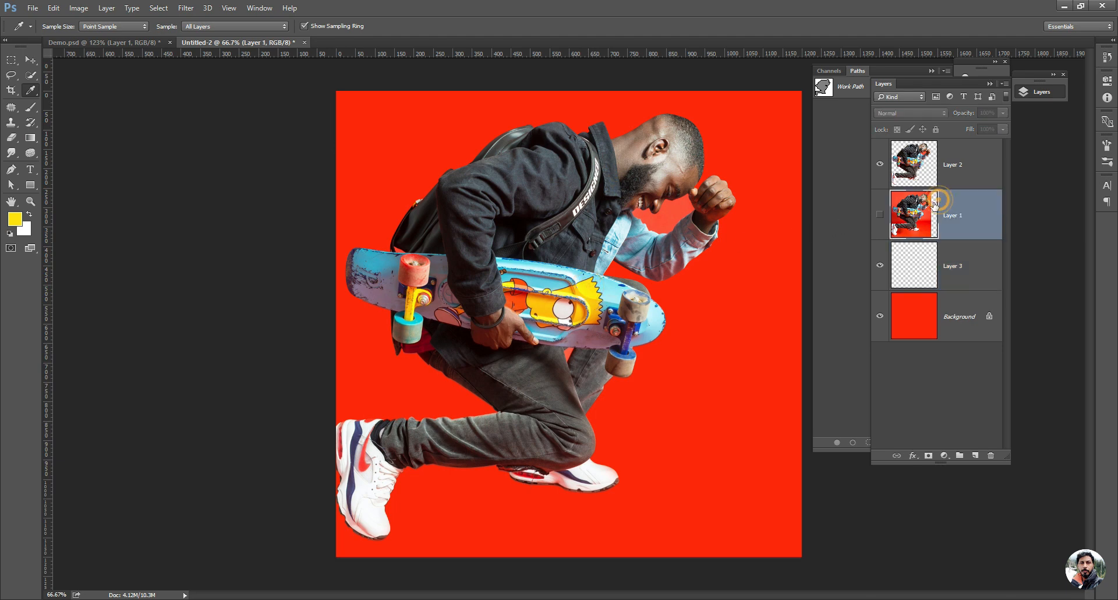
pyautogui.click(958, 150)
pyautogui.click(588, 288)
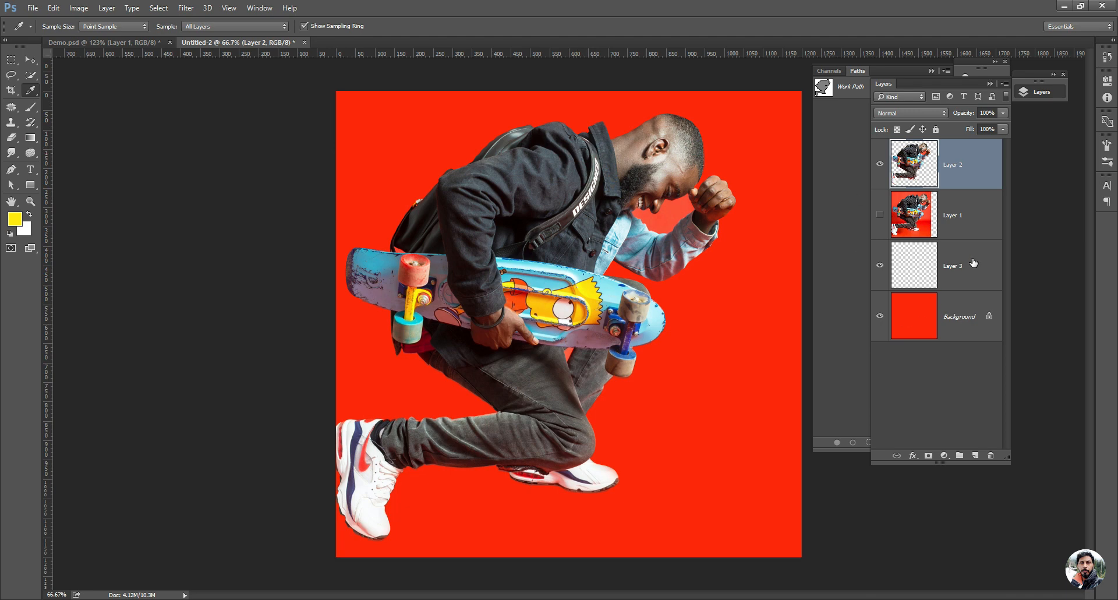
pyautogui.click(969, 260)
pyautogui.hotkey('alt', 'BackSpace')
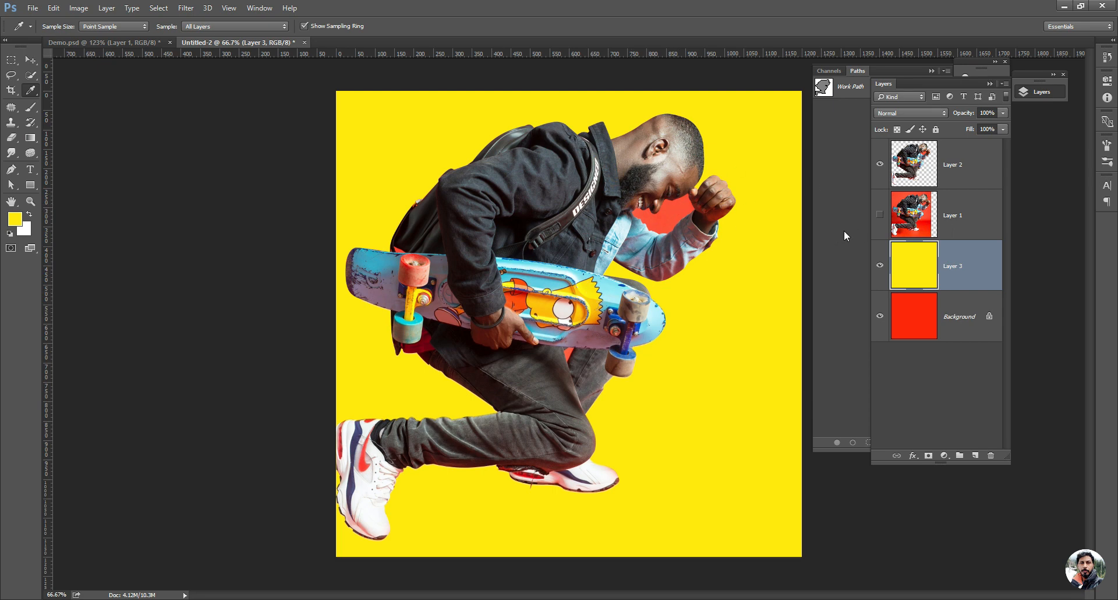
# Select the leftover red area between the face and the raised arm on the cutout layer with Quick Selection
pyautogui.press('z')
pyautogui.click(671, 246)
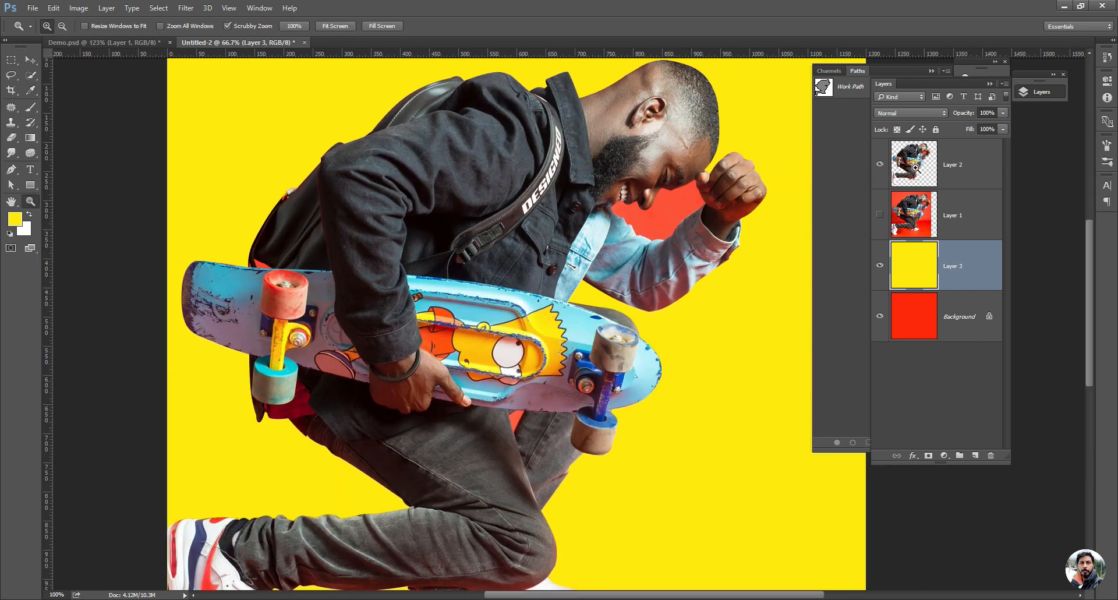
pyautogui.click(971, 163)
pyautogui.click(669, 195)
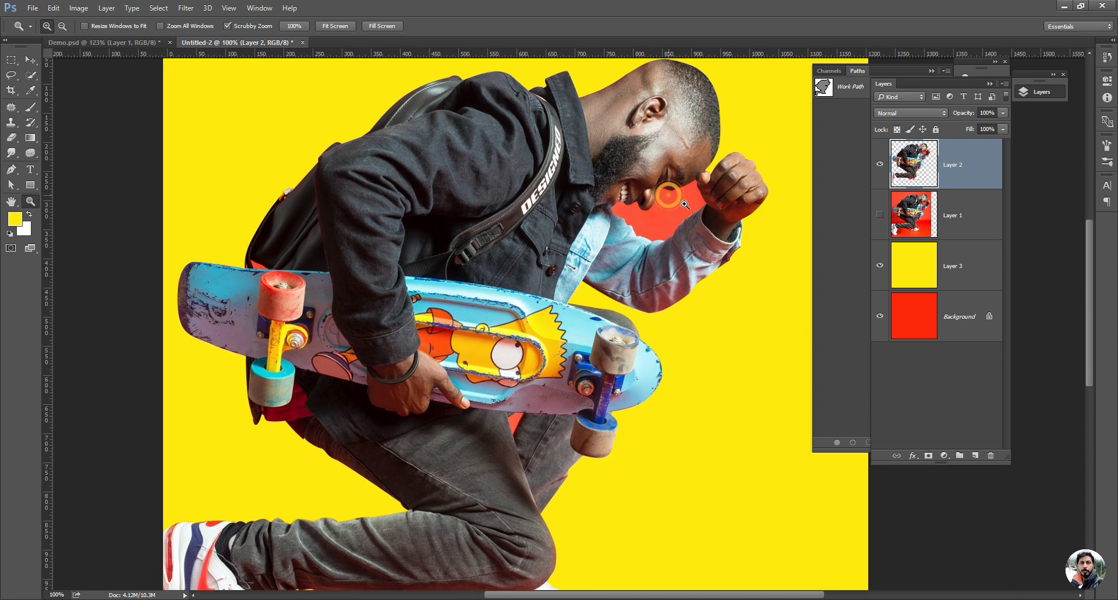
pyautogui.click(685, 212)
pyautogui.moveTo(701, 200); pyautogui.dragTo(504, 317)
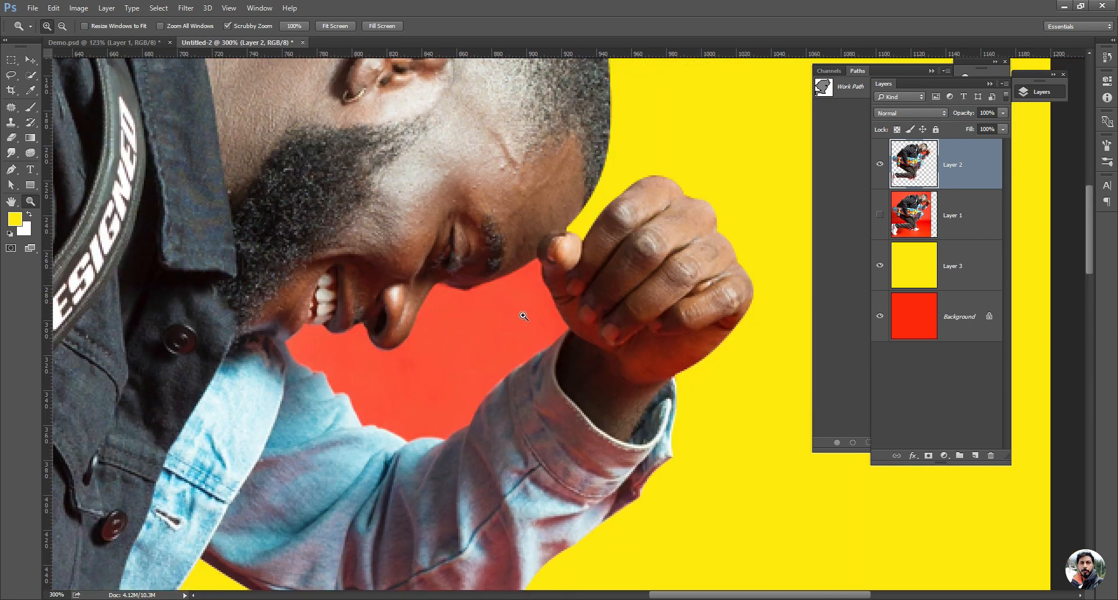
pyautogui.keyDown('alt'); pyautogui.click(450, 333); pyautogui.keyUp('alt')
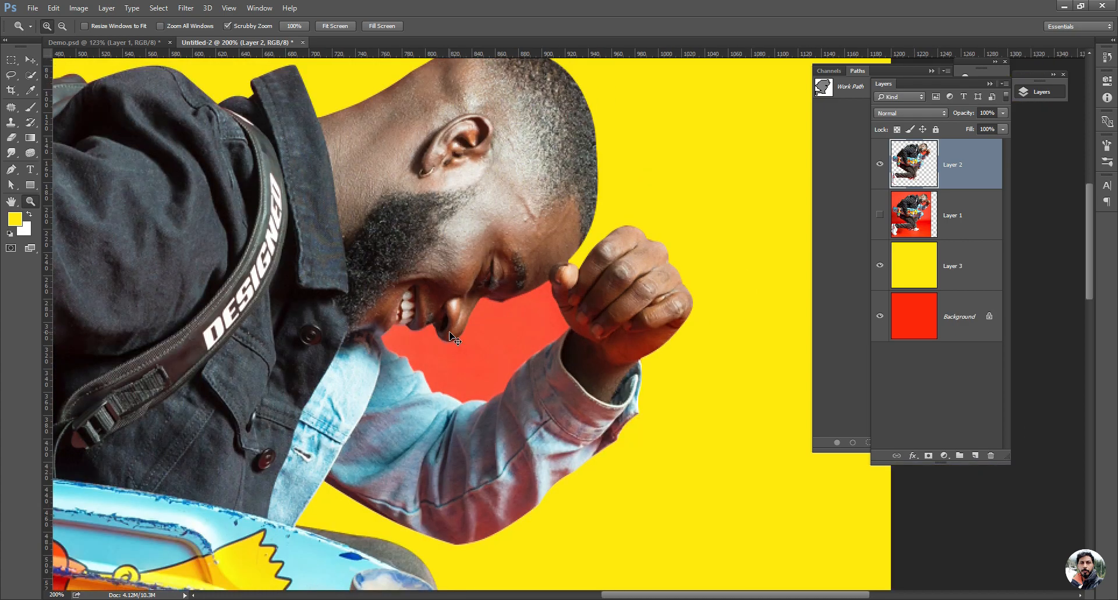
pyautogui.press('w')
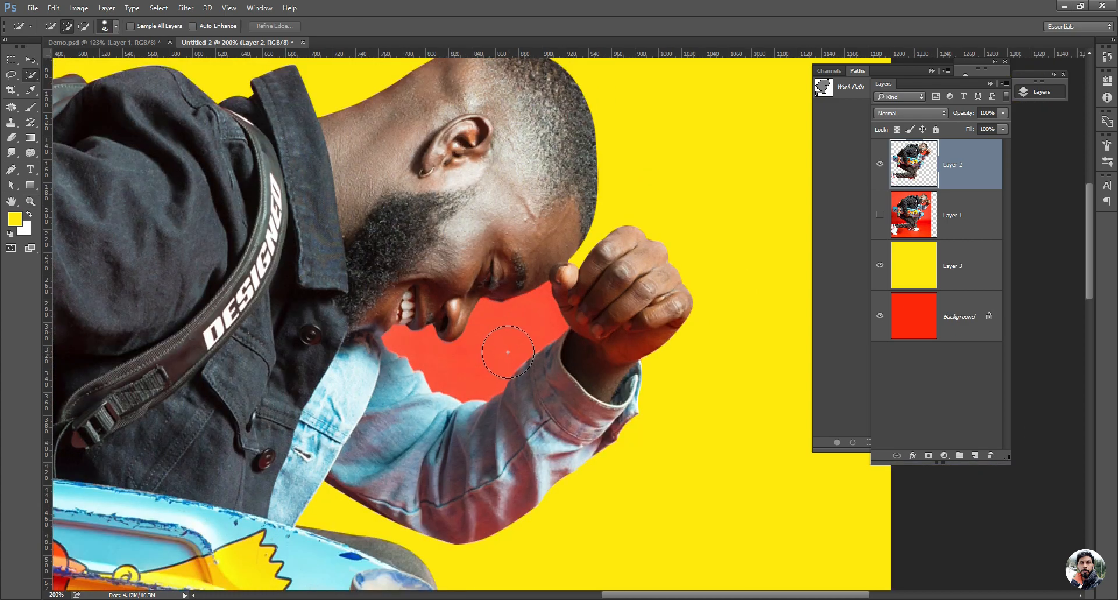
pyautogui.moveTo(510, 347)
pyautogui.mouseDown()
pyautogui.moveTo(522, 327)
pyautogui.moveTo(505, 312)
pyautogui.mouseUp()
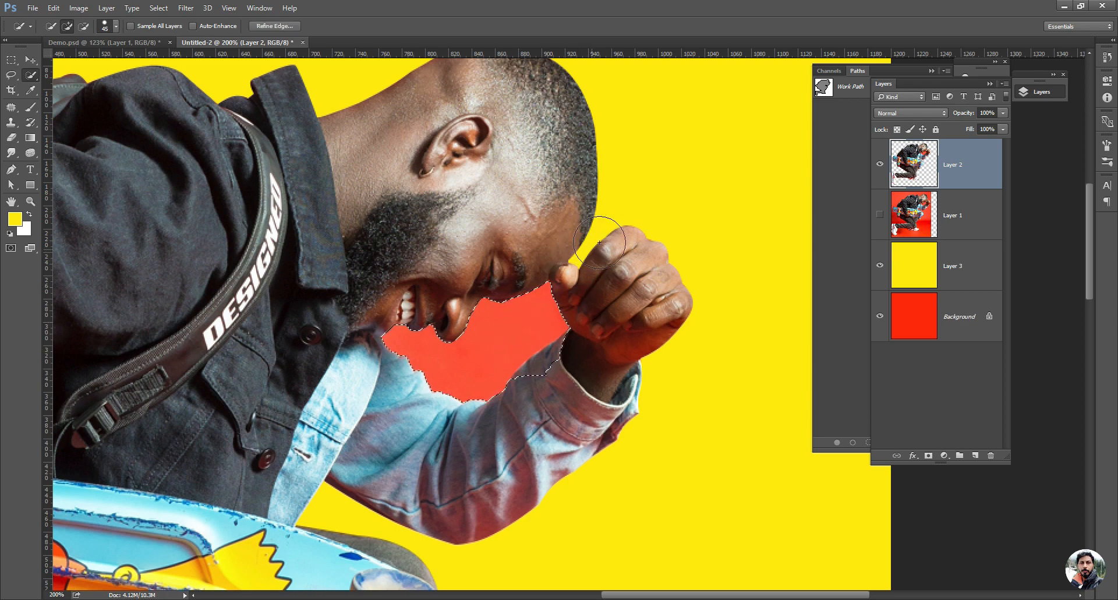
# Subtract the denim sleeve near the wrist from the selection using a Quick Selection brush of size 9
pyautogui.press('z')
pyautogui.click(561, 343)
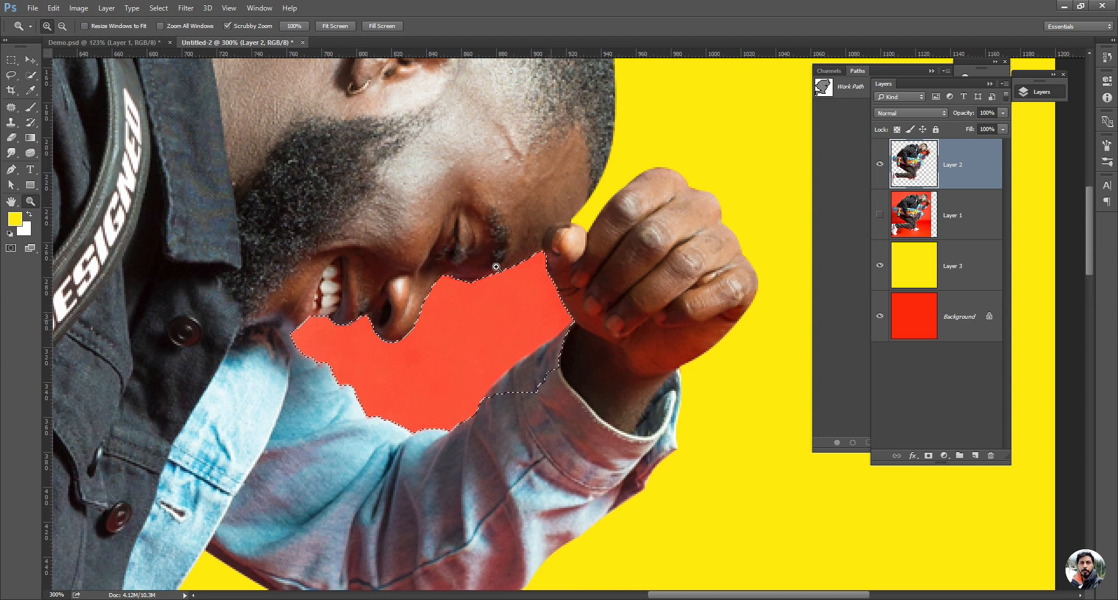
pyautogui.click(30, 75)
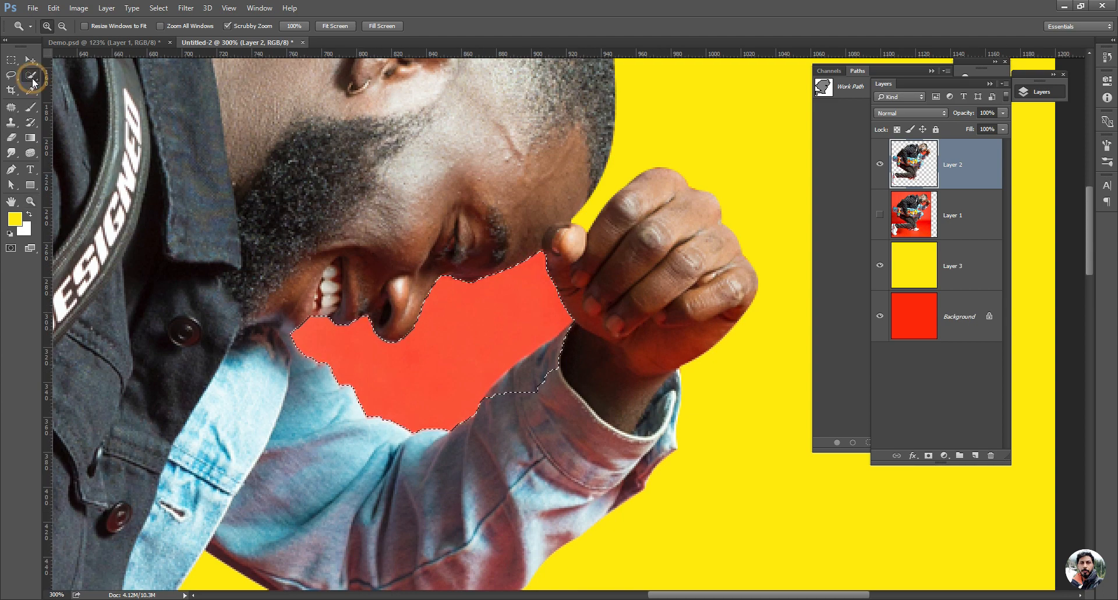
pyautogui.click(90, 74)
pyautogui.press('[')
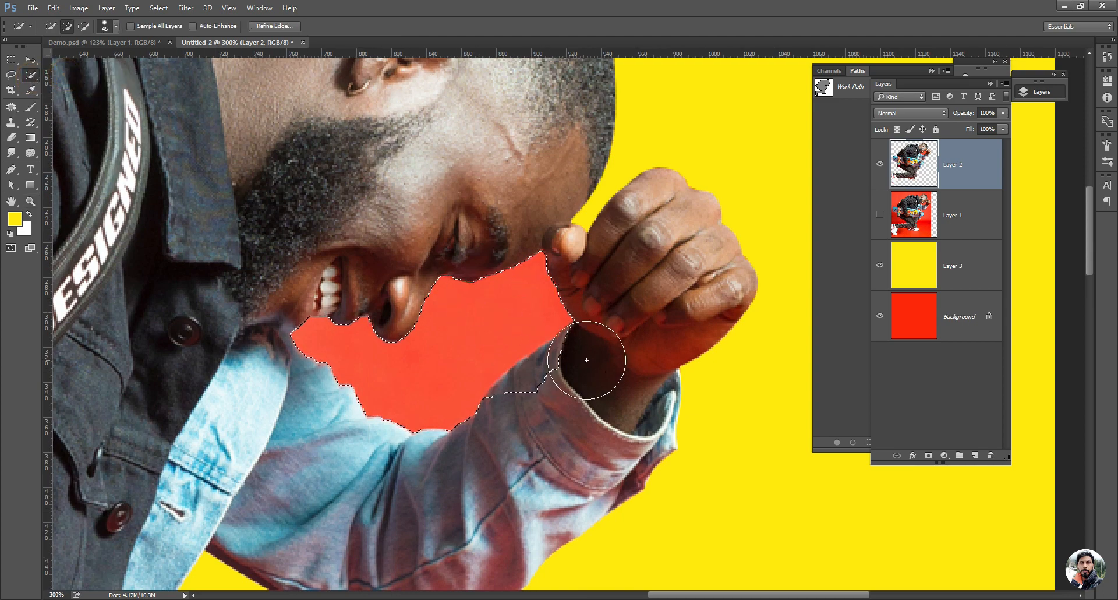
pyautogui.press('[')
pyautogui.press('[')
pyautogui.press('[')
pyautogui.press('alt')
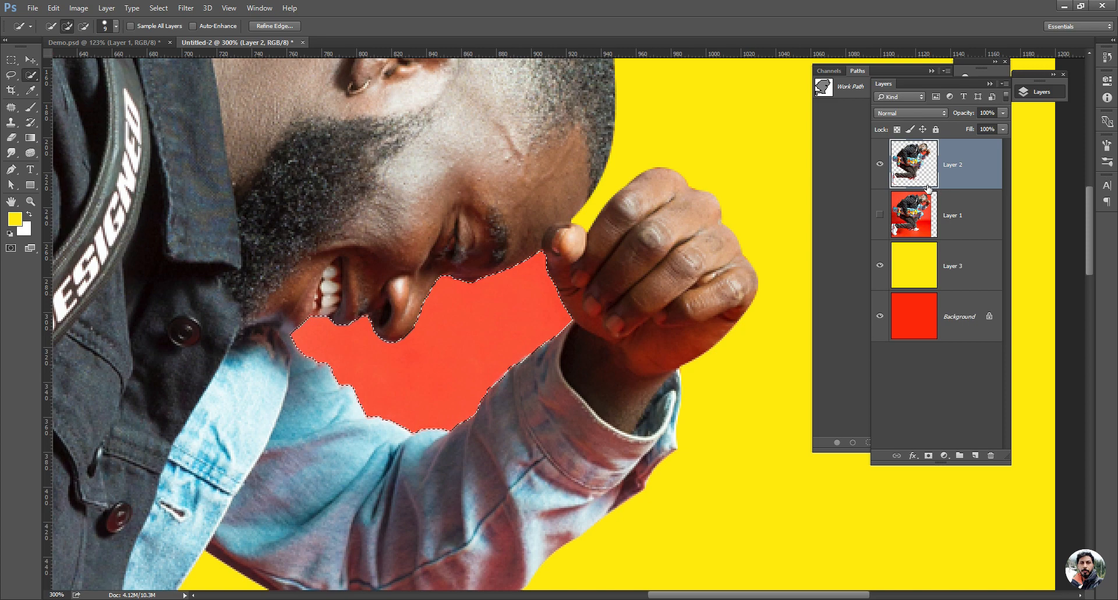
# Delete the selected red area between the face and arm from the cutout layer and deselect
pyautogui.press('Delete')
pyautogui.hotkey('ctrl', 'd')
pyautogui.hotkey('ctrl', '0')
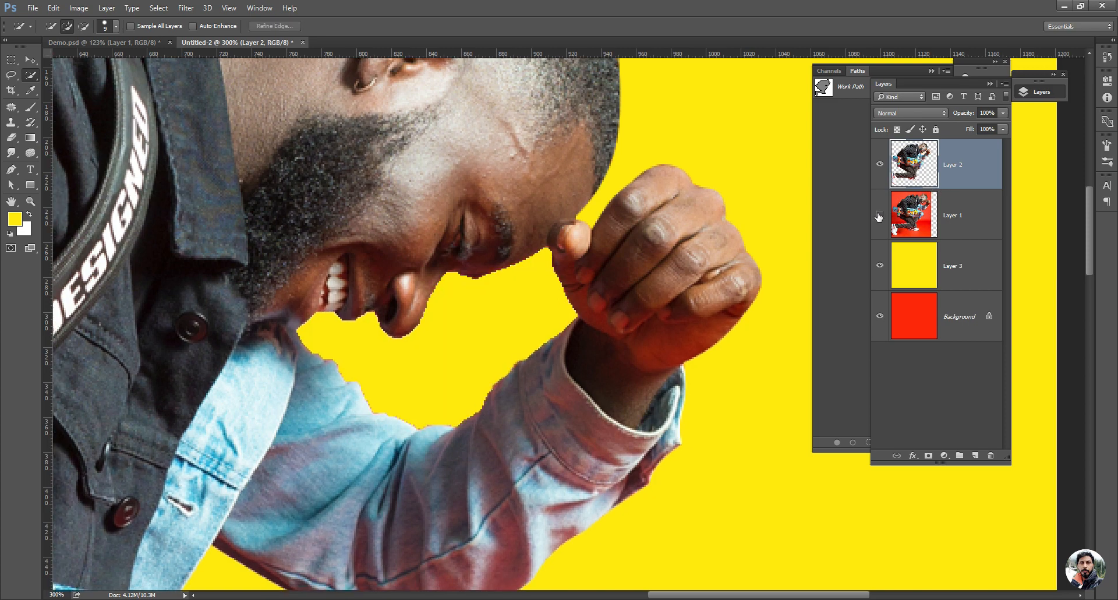
# Select the leftover red gap between the legs below the skateboard with Quick Selection, remove the red from the cutout layer, and deselect
pyautogui.press('z')
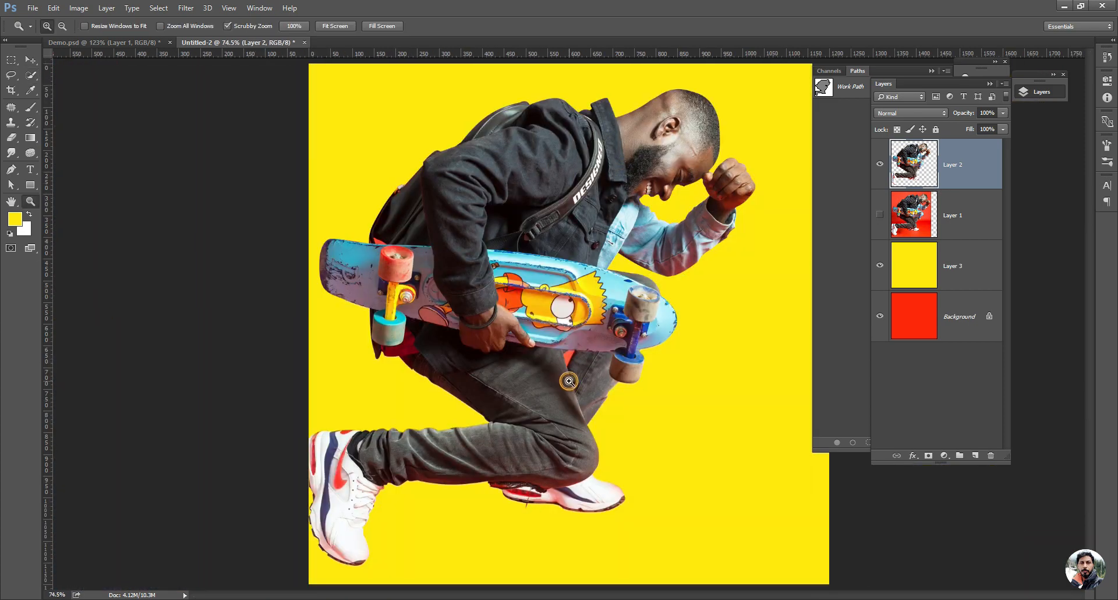
pyautogui.click(563, 347)
pyautogui.click(563, 347)
pyautogui.click(563, 347)
pyautogui.click(579, 335)
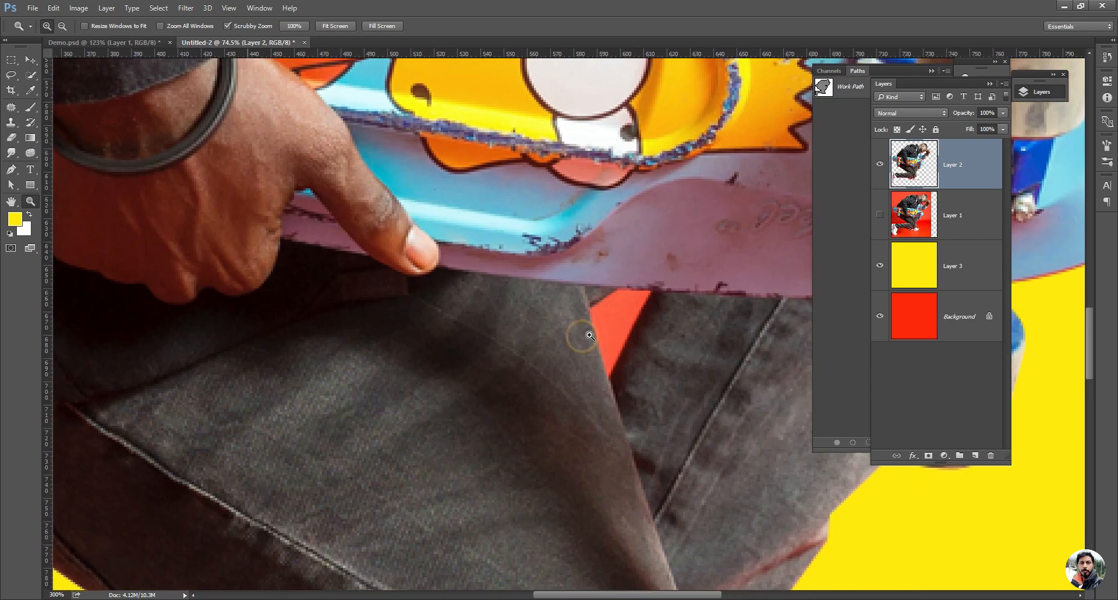
pyautogui.click(610, 317)
pyautogui.click(610, 317)
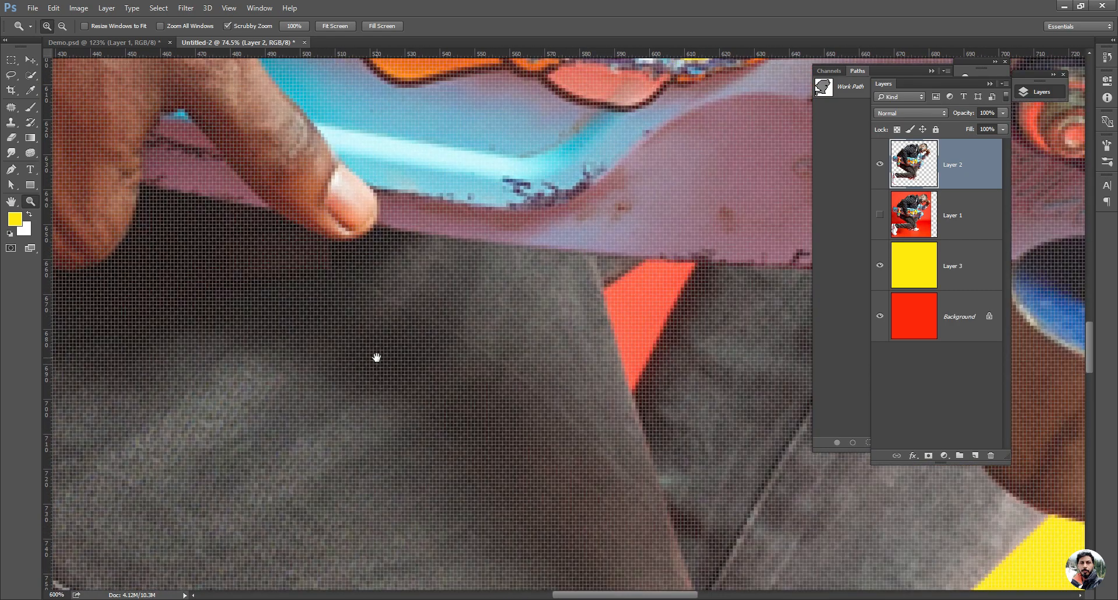
pyautogui.scroll(5, 375, 355)
pyautogui.hscroll(8, 375, 355)
pyautogui.keyDown('alt'); pyautogui.click(376, 355); pyautogui.keyUp('alt')
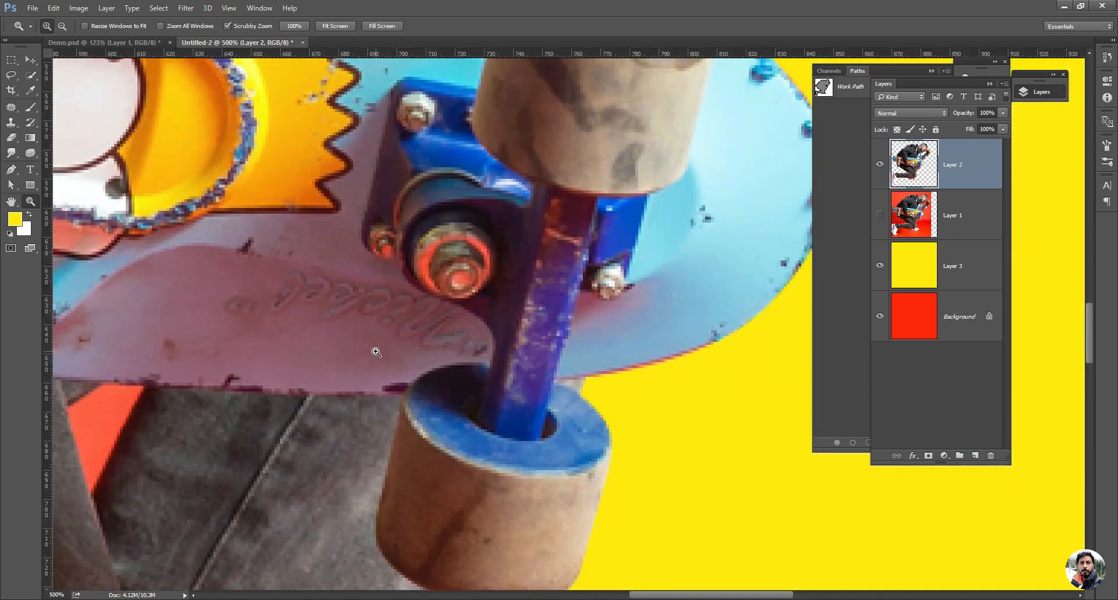
pyautogui.moveTo(274, 399); pyautogui.dragTo(524, 319)
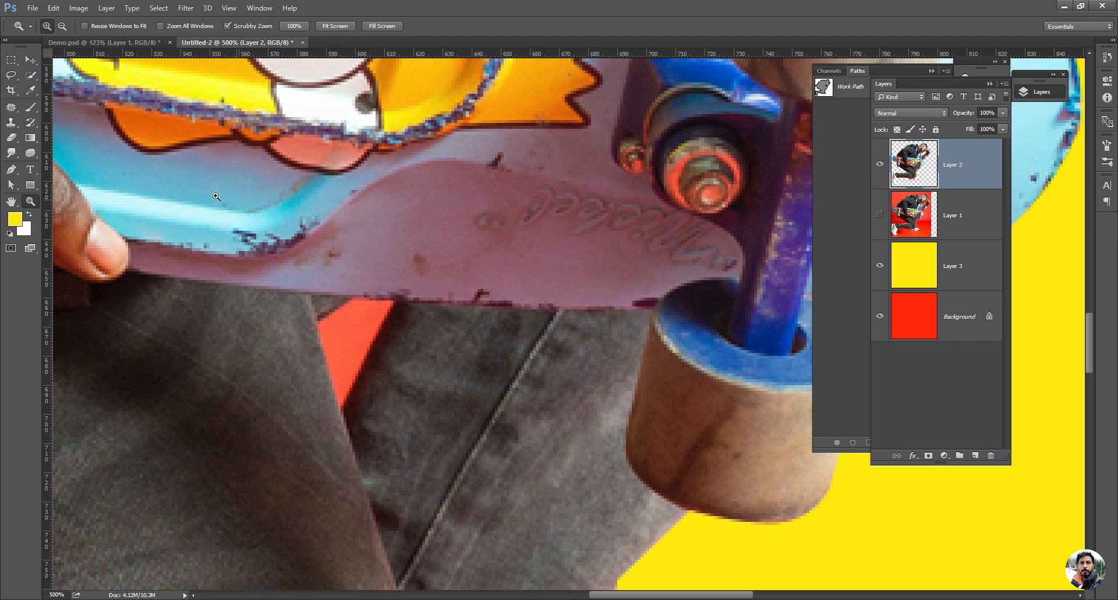
pyautogui.click(32, 79)
pyautogui.click(87, 74)
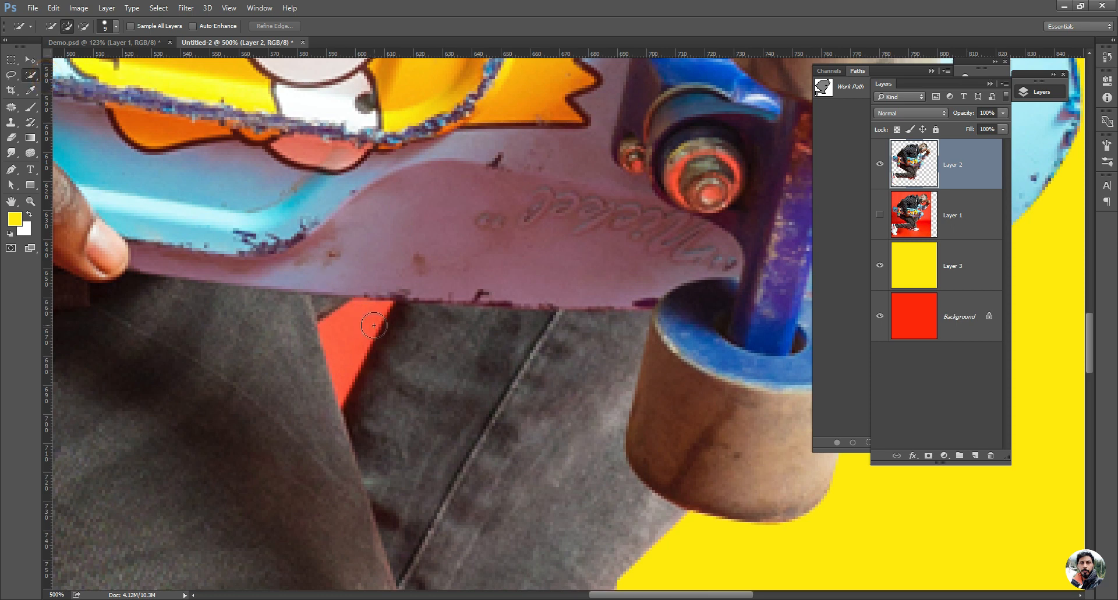
pyautogui.moveTo(368, 316)
pyautogui.mouseDown()
pyautogui.moveTo(347, 332)
pyautogui.moveTo(349, 346)
pyautogui.mouseUp()
pyautogui.hotkey('alt', 'BackSpace')
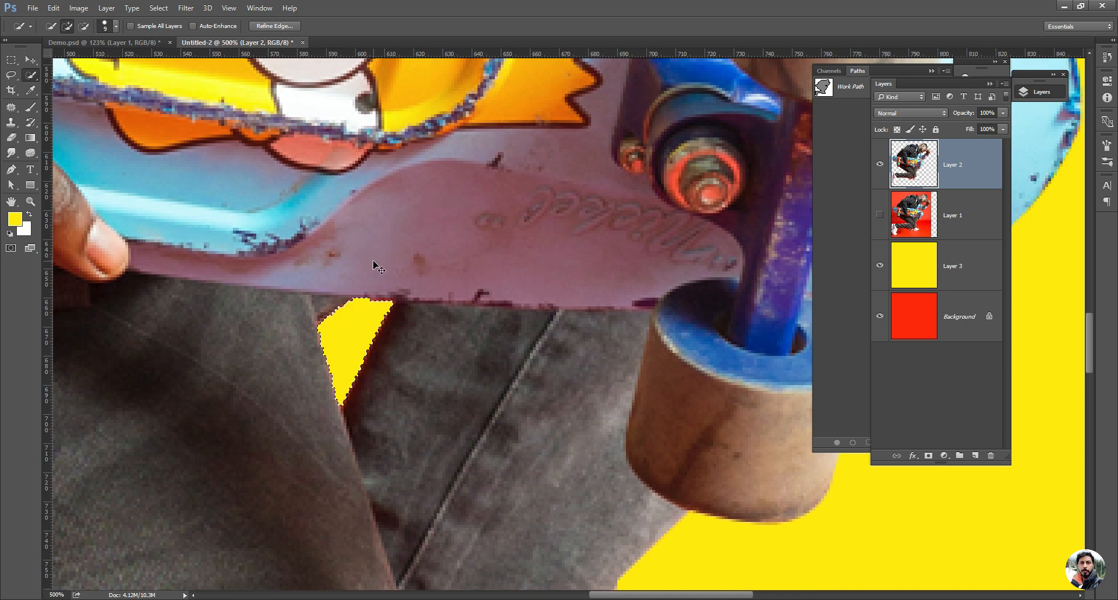
pyautogui.hotkey('ctrl', 'd')
pyautogui.hotkey('ctrl', '0')
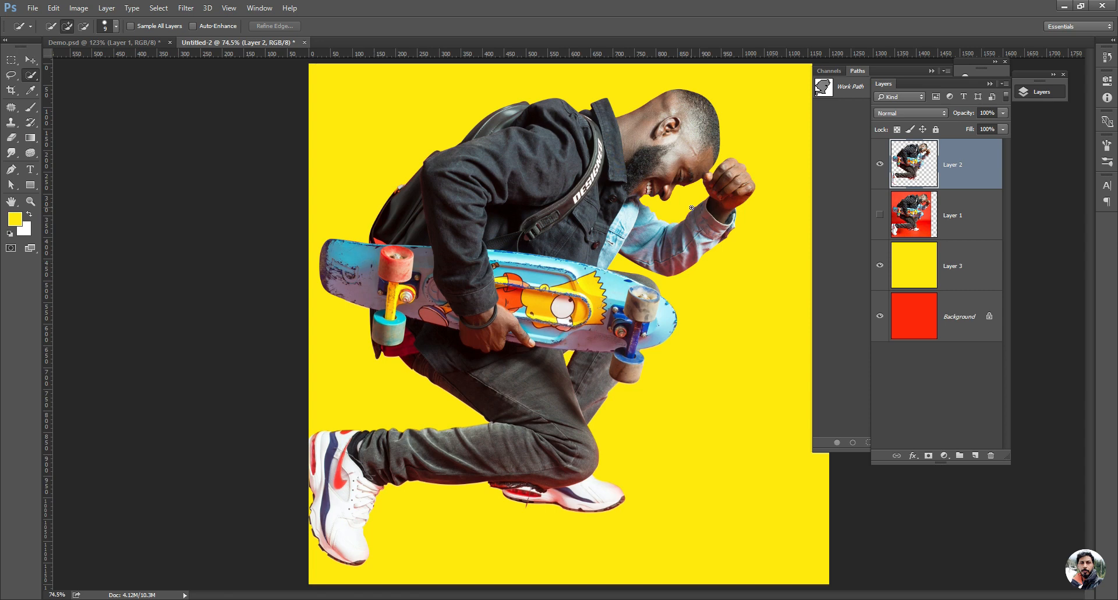
# Fill Layer 3 with slate grey sampled from the jacket, then with turquoise sampled from the skateboard
pyautogui.press('i')
pyautogui.click(543, 162)
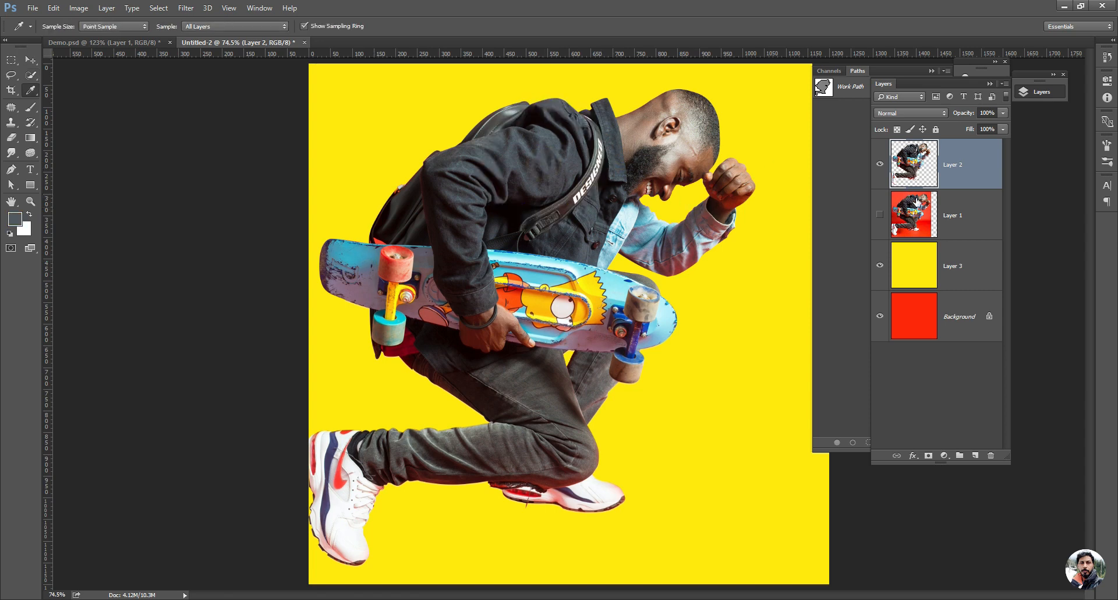
pyautogui.click(963, 278)
pyautogui.hotkey('alt', 'BackSpace')
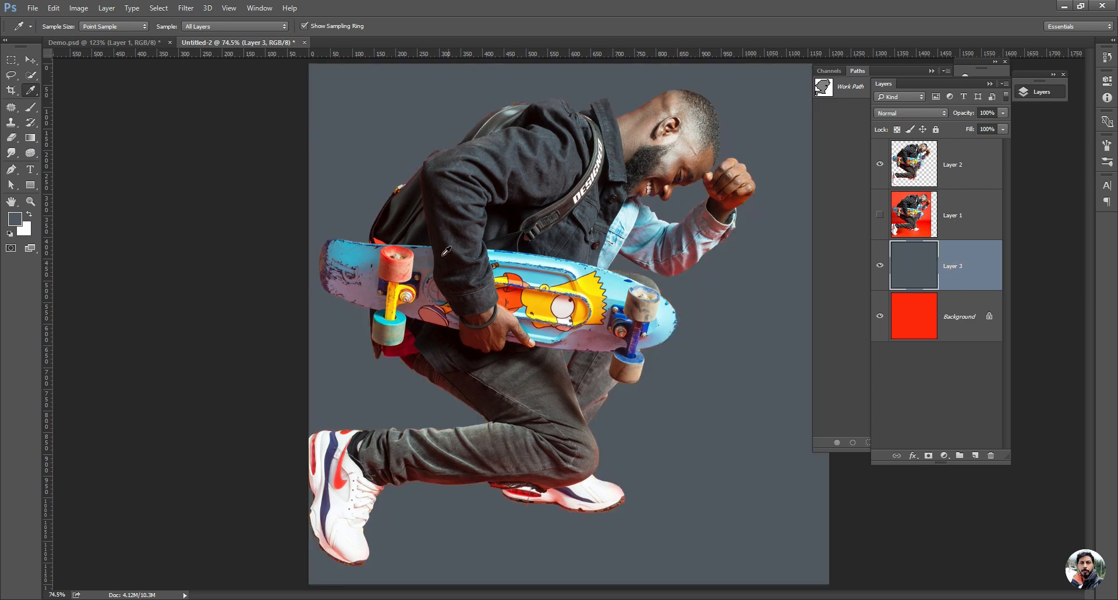
pyautogui.click(406, 317)
pyautogui.hotkey('alt', 'BackSpace')
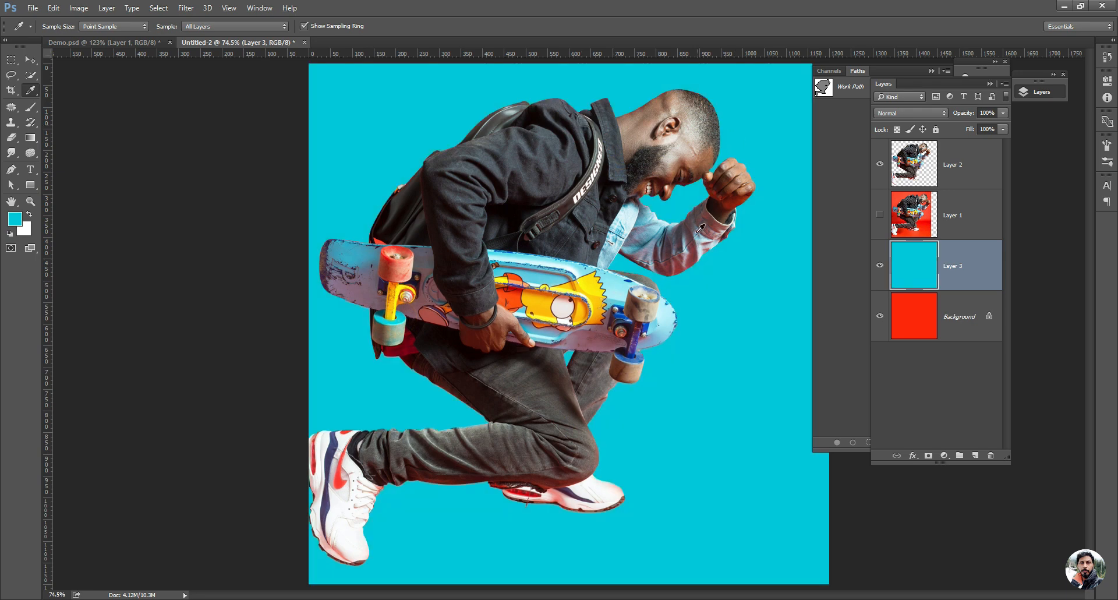
# Try pale blue sampled from the denim shirt and dark brown sampled from the trousers as fills for Layer 3
pyautogui.click(628, 224)
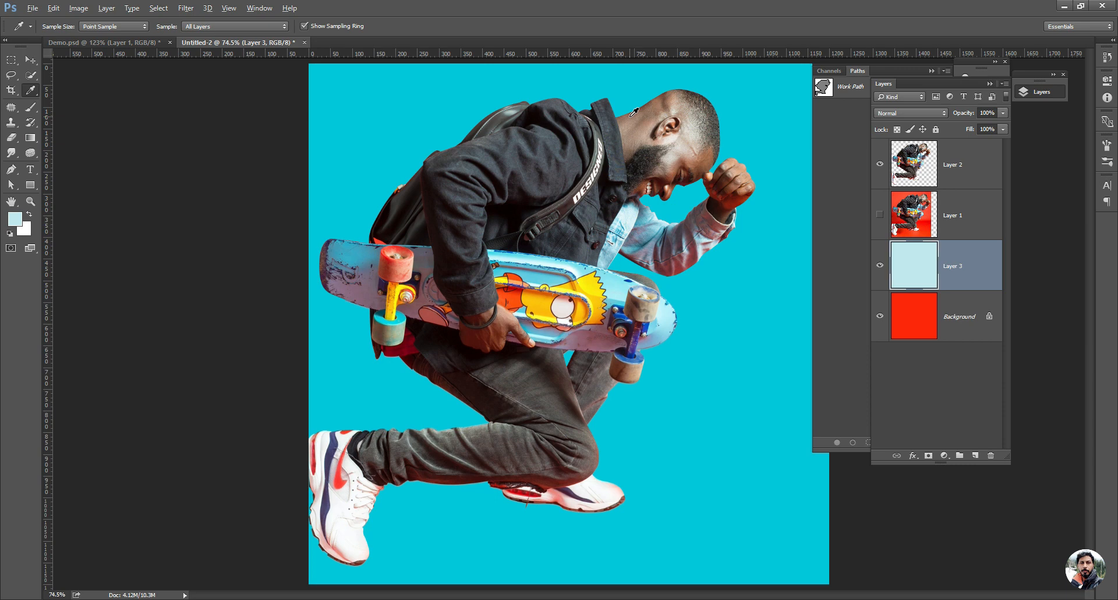
pyautogui.hotkey('alt', 'BackSpace')
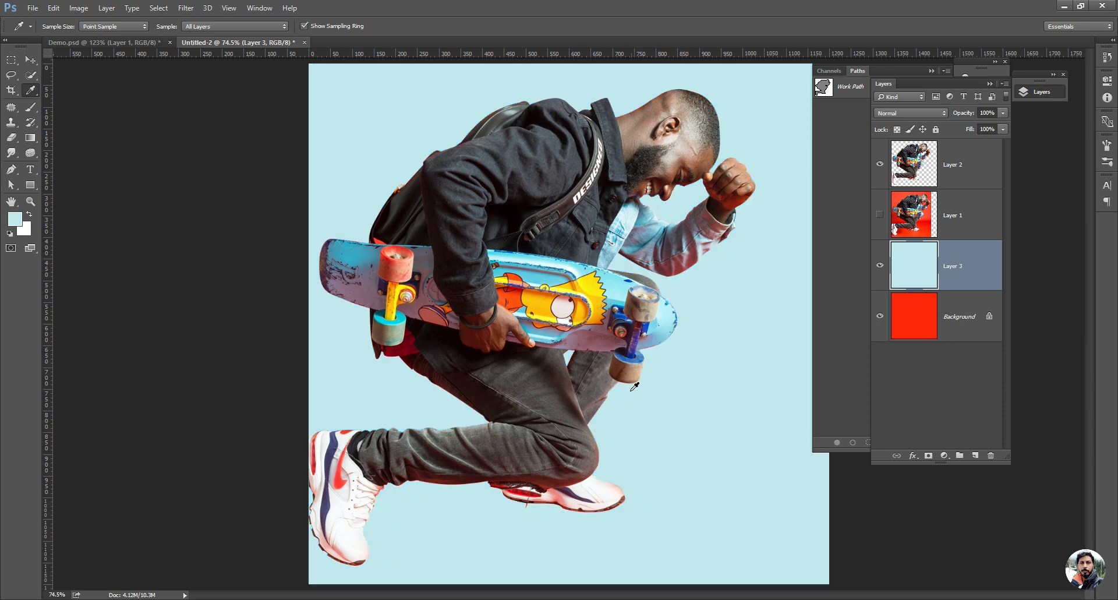
pyautogui.click(567, 407)
pyautogui.hotkey('alt', 'BackSpace')
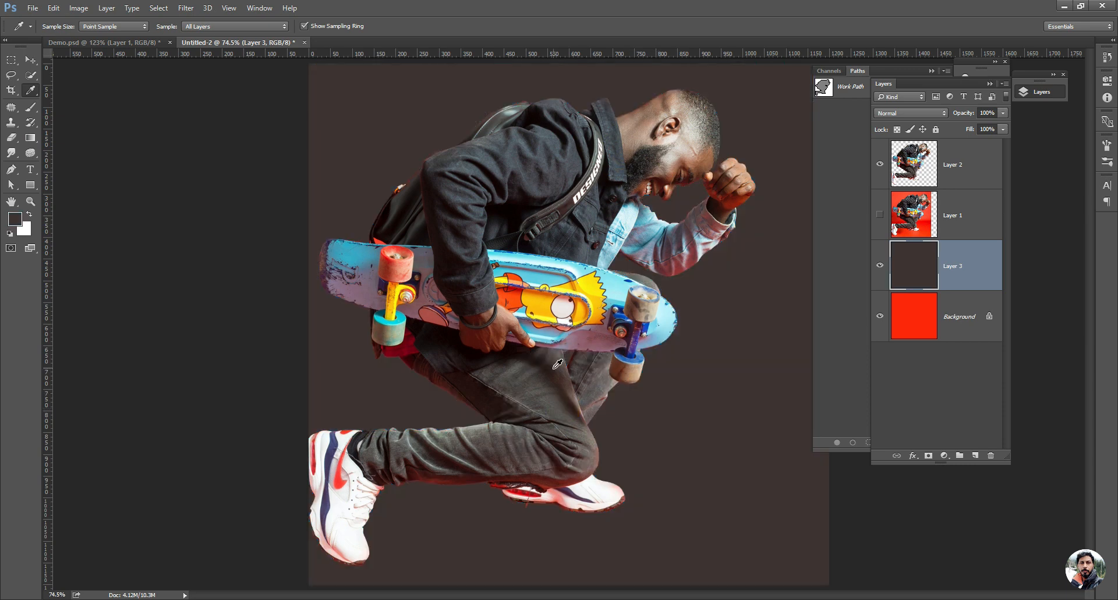
# Fill Layer 3 with yellow sampled from the cartoon on the skateboard and collapse the layer list
pyautogui.hotkey('ctrl', '-')
pyautogui.hotkey('ctrl', '-')
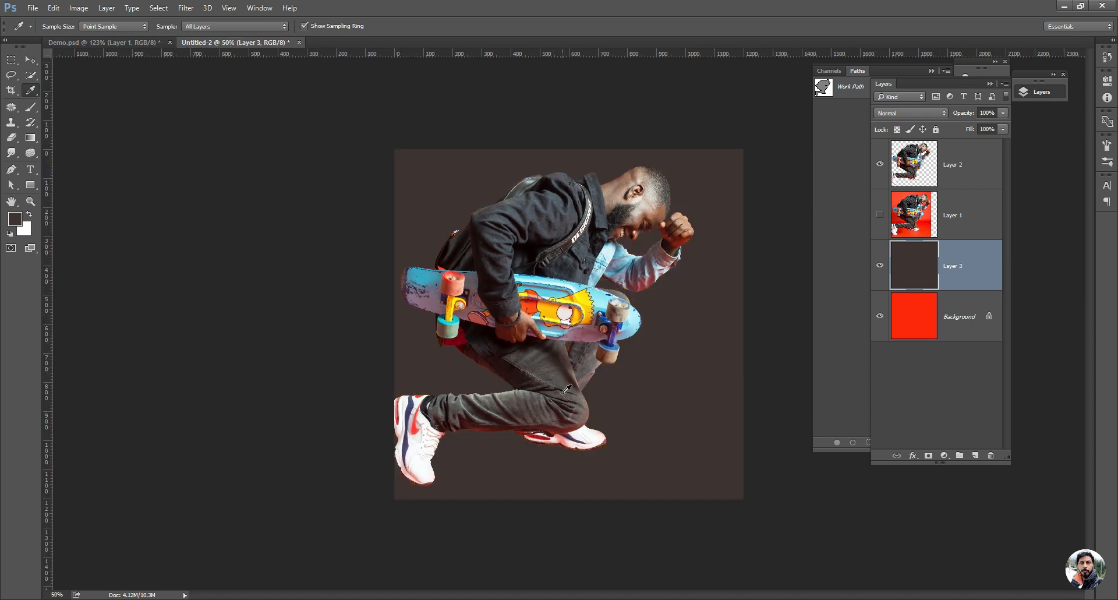
pyautogui.click(585, 302)
pyautogui.hotkey('alt', 'BackSpace')
pyautogui.hotkey('ctrl', '0')
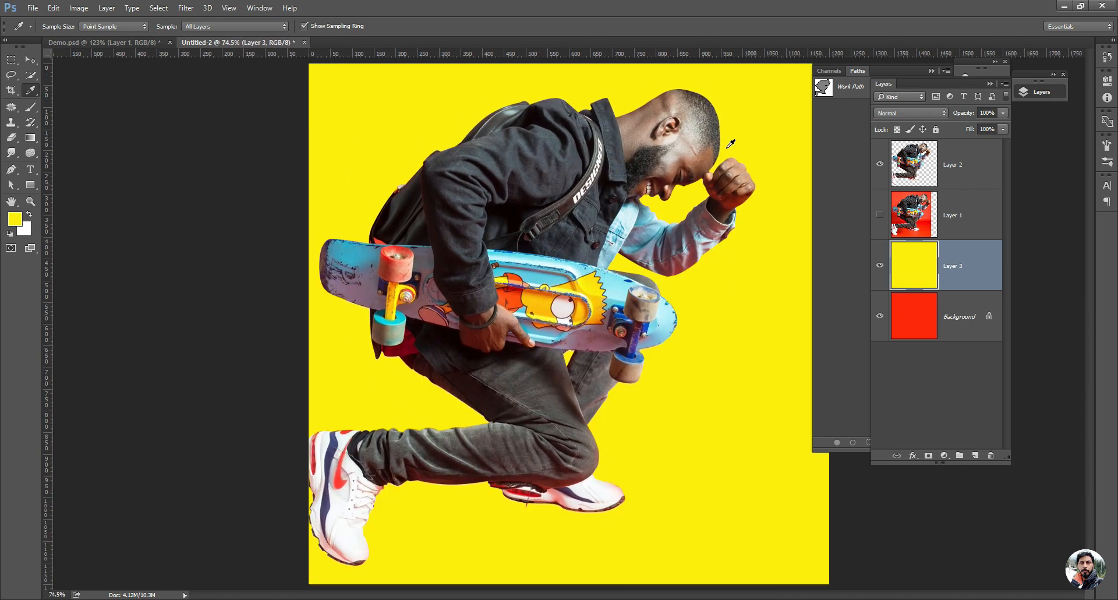
pyautogui.click(992, 84)
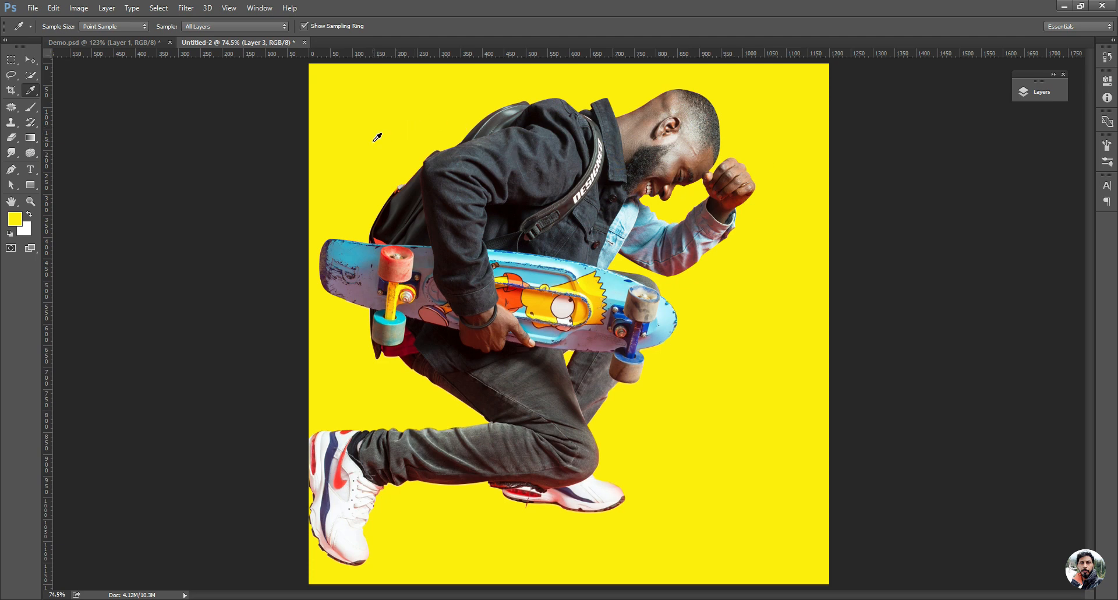
# Draw an open path of three straight-line anchor points with the Pen tool in the yellow area above the backpack
pyautogui.click(10, 185)
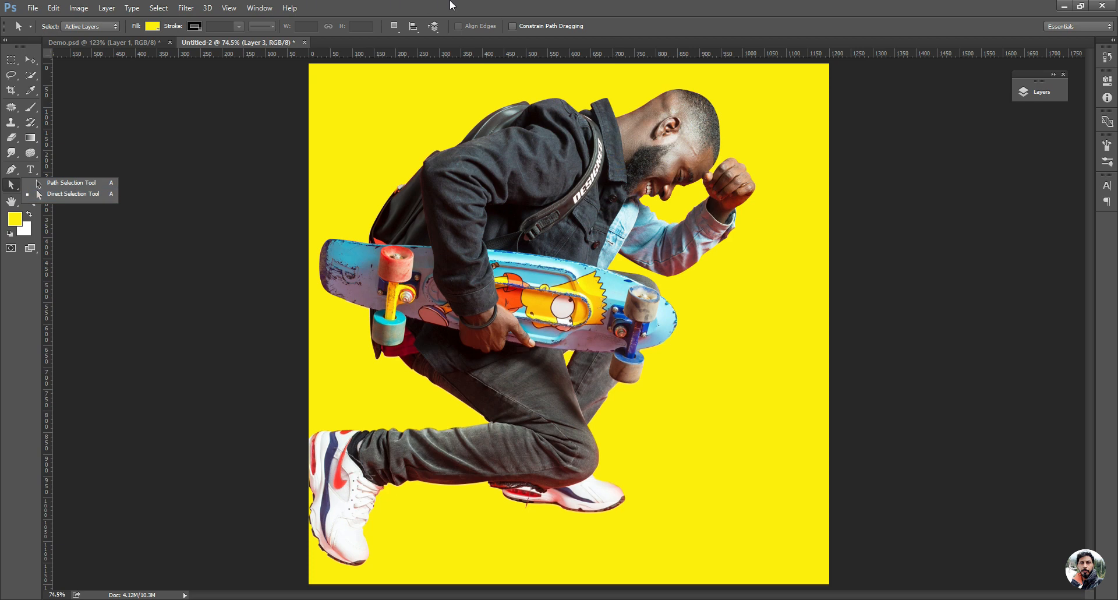
pyautogui.click(459, 16)
pyautogui.press('p')
pyautogui.click(365, 132)
pyautogui.click(439, 86)
pyautogui.click(494, 90)
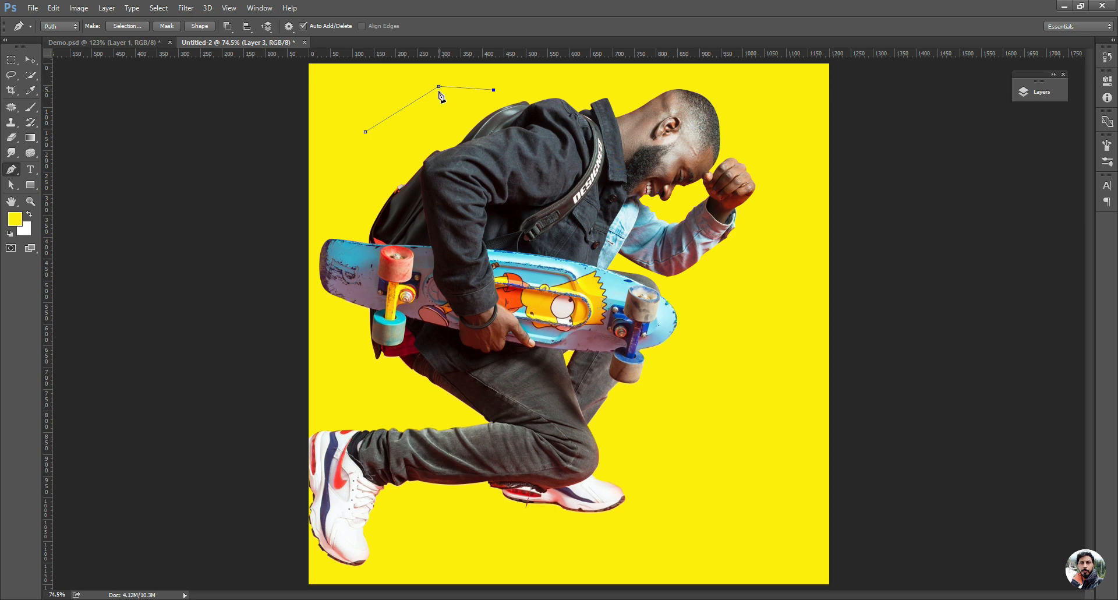
# Move the path's middle anchor point downward with Direct Selection, and resume the path from its last point with the Pen tool
pyautogui.press('a')
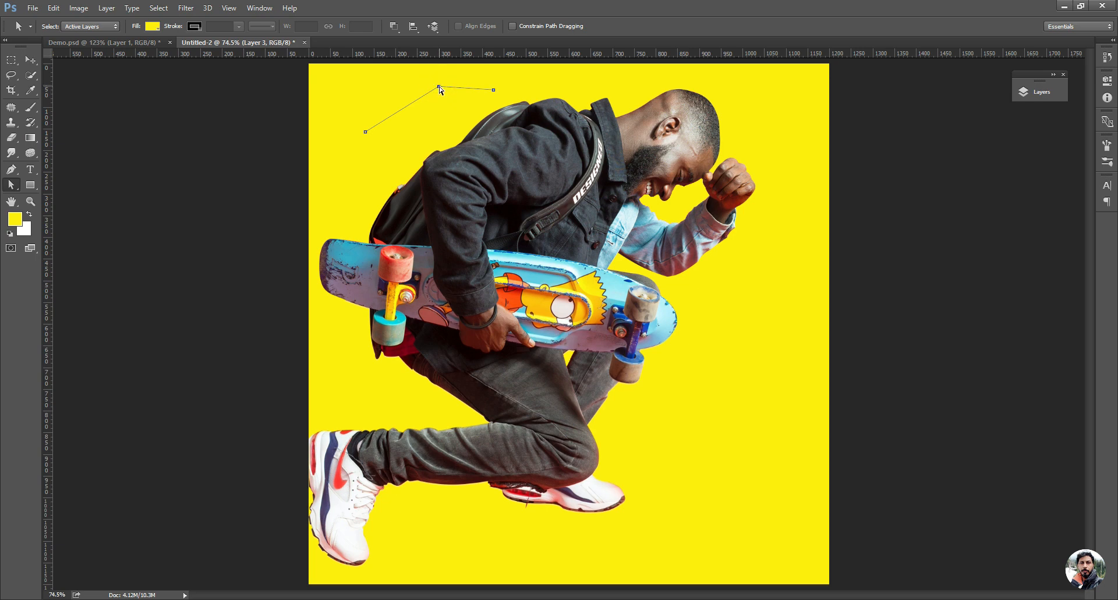
pyautogui.moveTo(439, 87); pyautogui.dragTo(439, 105)
pyautogui.press('p')
pyautogui.click(493, 90)
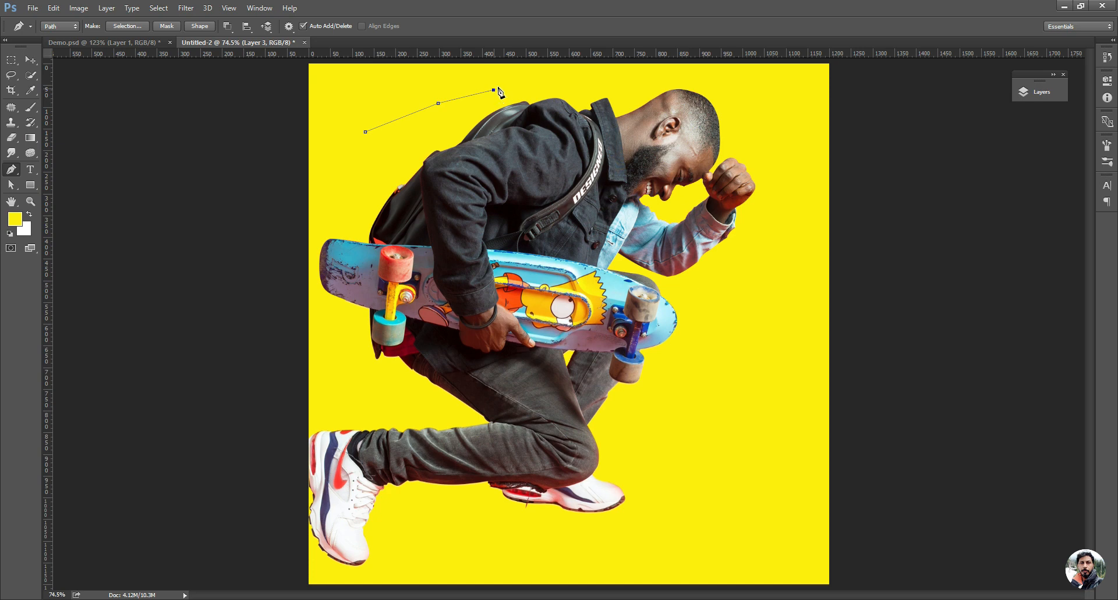
# Extend the path with short straight segments over the head and down past the raised fist in the yellow area
pyautogui.click(532, 84)
pyautogui.click(574, 82)
pyautogui.click(627, 81)
pyautogui.click(645, 81)
pyautogui.click(677, 80)
pyautogui.click(722, 88)
pyautogui.click(767, 111)
pyautogui.click(772, 139)
pyautogui.click(779, 162)
pyautogui.click(780, 189)
pyautogui.click(787, 222)
pyautogui.click(781, 256)
pyautogui.click(778, 303)
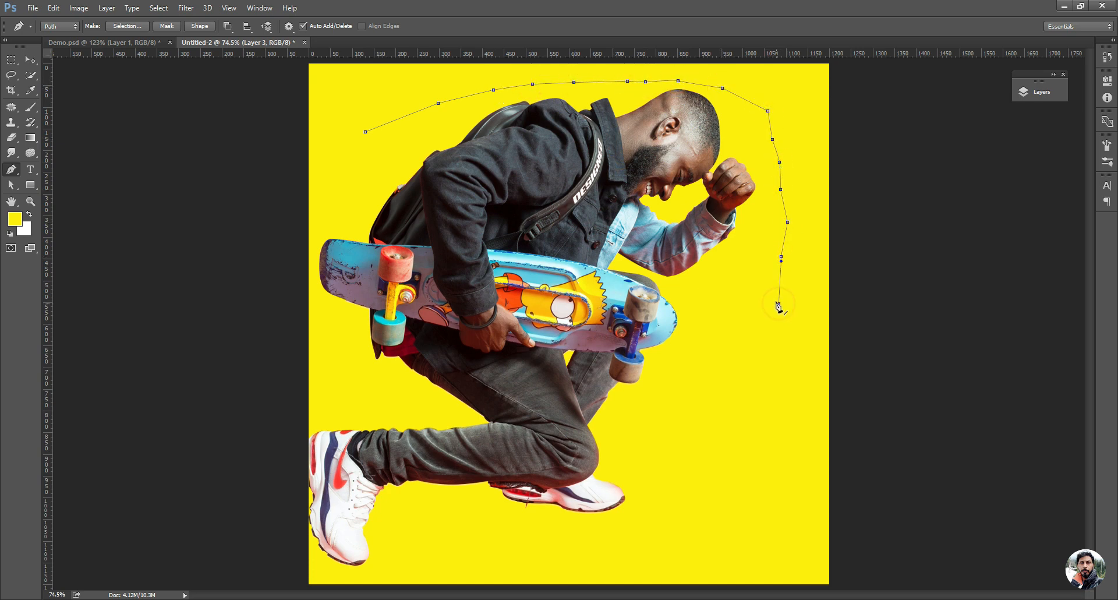
# Undo all the path segments and the anchor move until the practice path is removed
pyautogui.hotkey('ctrl', 'alt', 'z')
pyautogui.hotkey('ctrl', 'alt', 'z')
pyautogui.hotkey('ctrl', 'alt', 'z')
pyautogui.hotkey('ctrl', 'alt', 'z')
pyautogui.hotkey('ctrl', 'alt', 'z')
pyautogui.hotkey('ctrl', 'alt', 'z')
pyautogui.hotkey('ctrl', 'alt', 'z')
pyautogui.hotkey('ctrl', 'alt', 'z')
pyautogui.hotkey('ctrl', 'alt', 'z')
pyautogui.hotkey('ctrl', 'alt', 'z')
pyautogui.hotkey('ctrl', 'alt', 'z')
pyautogui.hotkey('ctrl', 'alt', 'z')
pyautogui.hotkey('ctrl', 'alt', 'z')
pyautogui.hotkey('ctrl', 'alt', 'z')
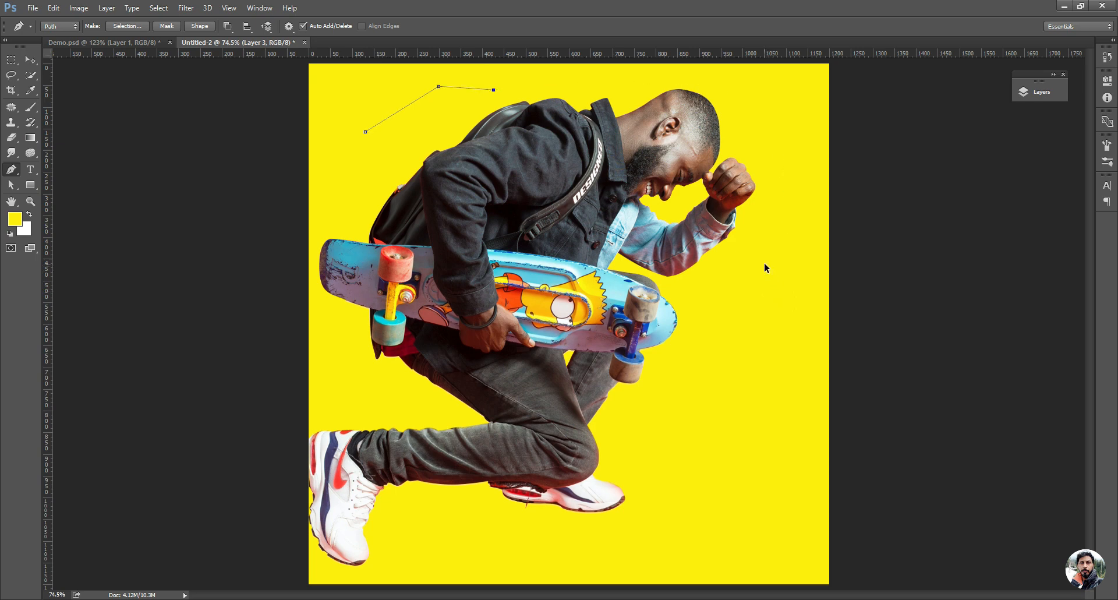
pyautogui.hotkey('ctrl', 'alt', 'z')
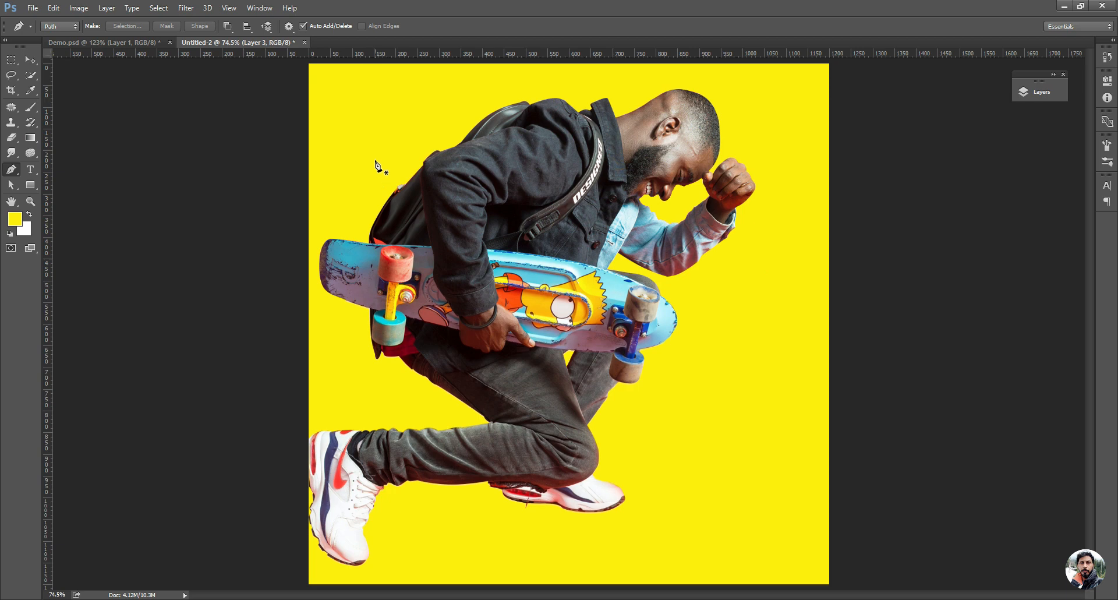
# Draw a curved three-point path with direction handles in the yellow area beside the knee and close it at its starting point
pyautogui.click(615, 383)
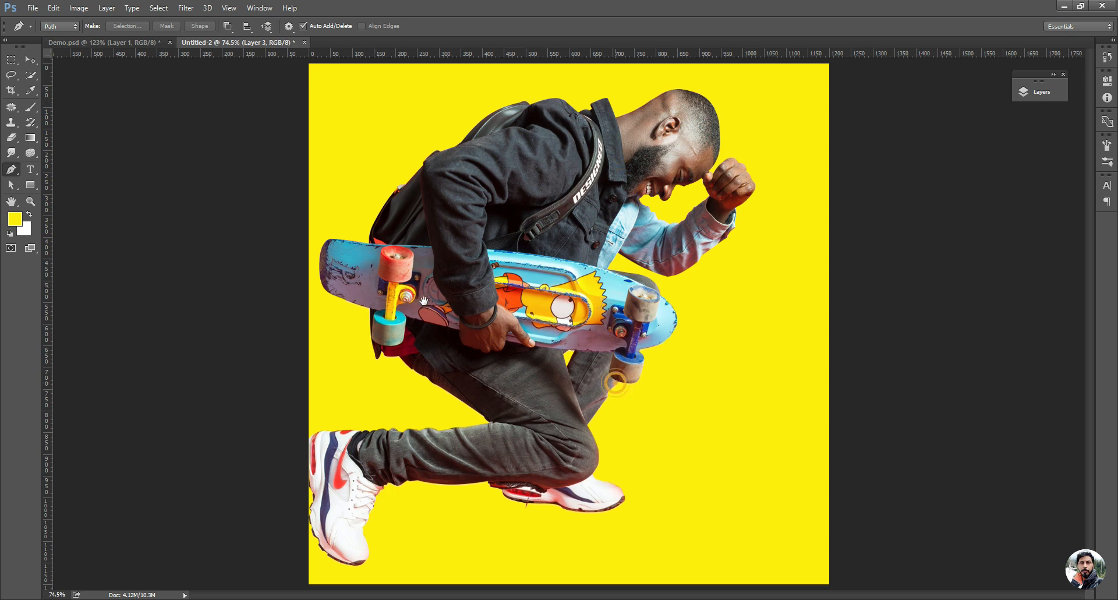
pyautogui.click(639, 442)
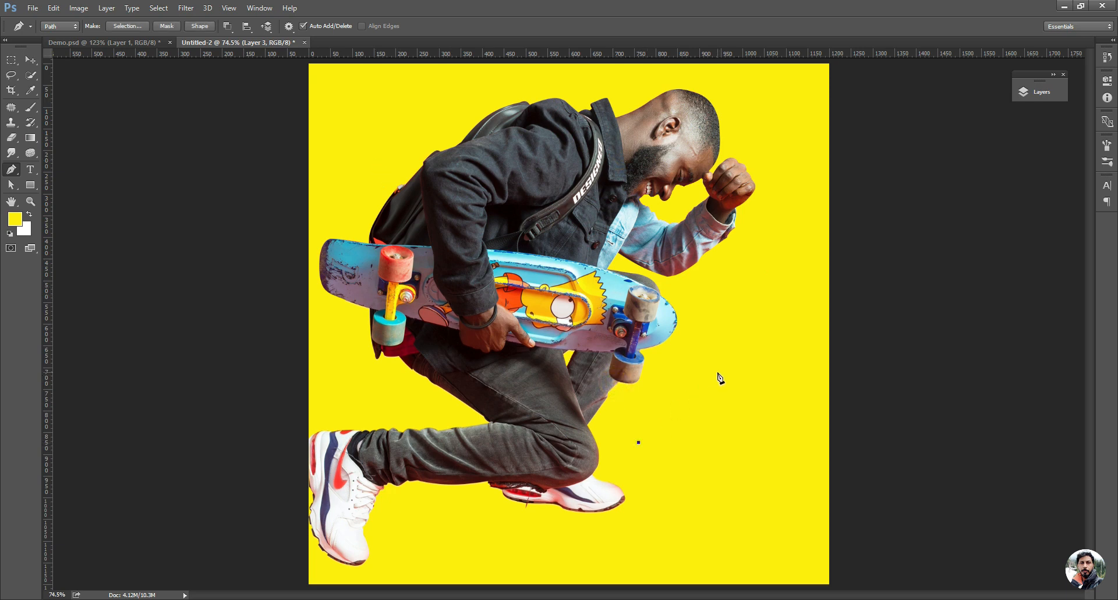
pyautogui.moveTo(722, 371); pyautogui.dragTo(768, 380)
pyautogui.moveTo(776, 461); pyautogui.dragTo(772, 494)
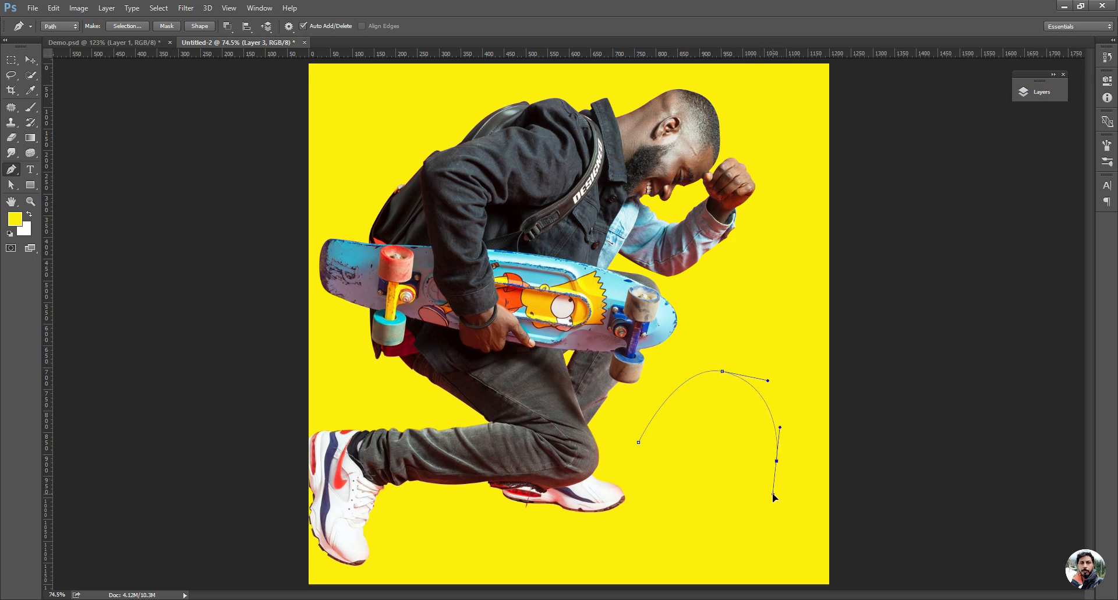
pyautogui.click(639, 441)
# Undo the curved practice path beside the knee completely
pyautogui.hotkey('ctrl', 'z')
pyautogui.hotkey('ctrl', 'alt', 'z')
pyautogui.hotkey('ctrl', 'alt', 'z')
pyautogui.hotkey('ctrl', 'alt', 'z')
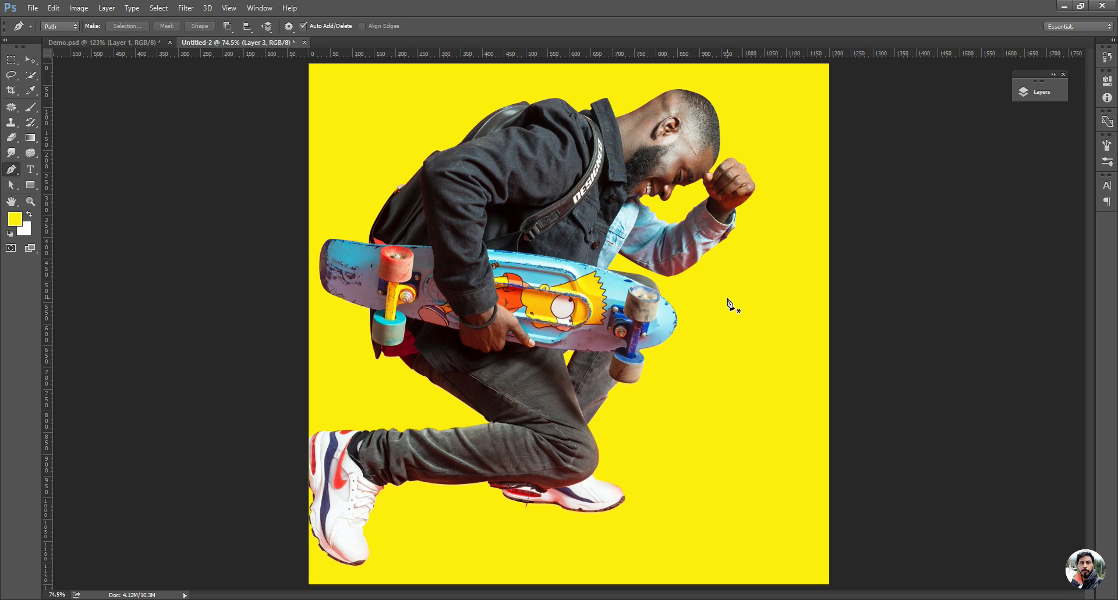